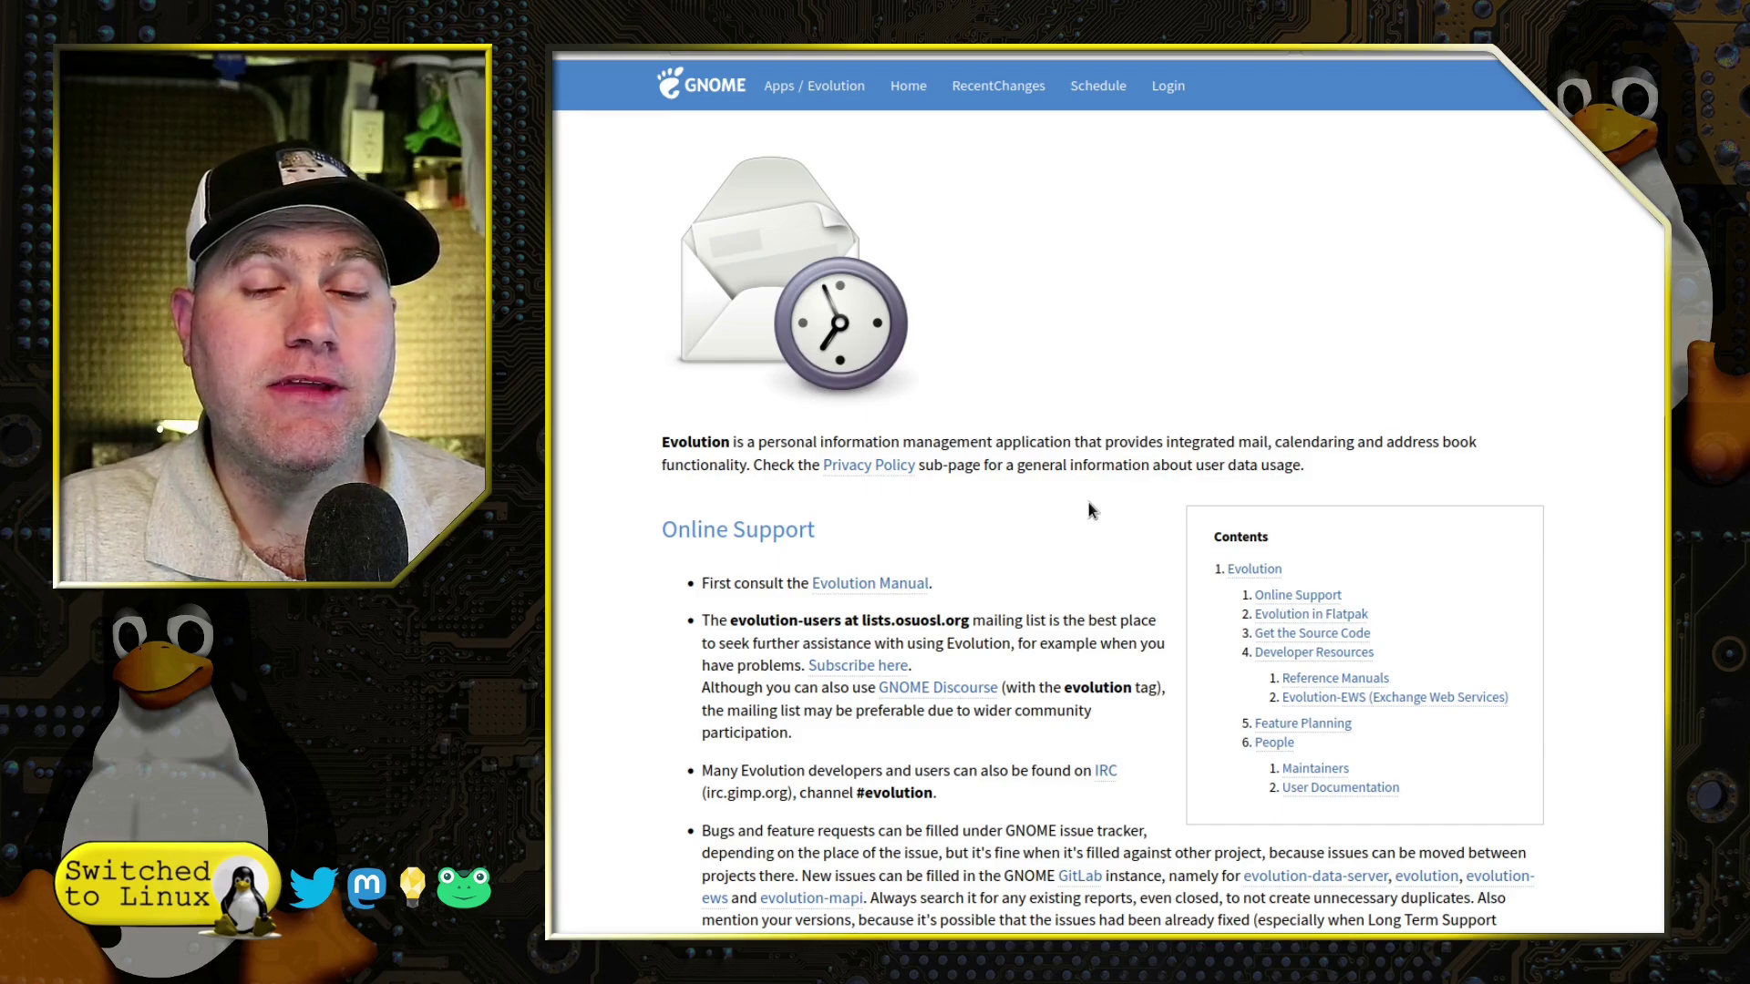
Scroll the Evolution wiki page through its support, Flatpak and Get the Source Code sections
scroll(875, 401, down, 3)
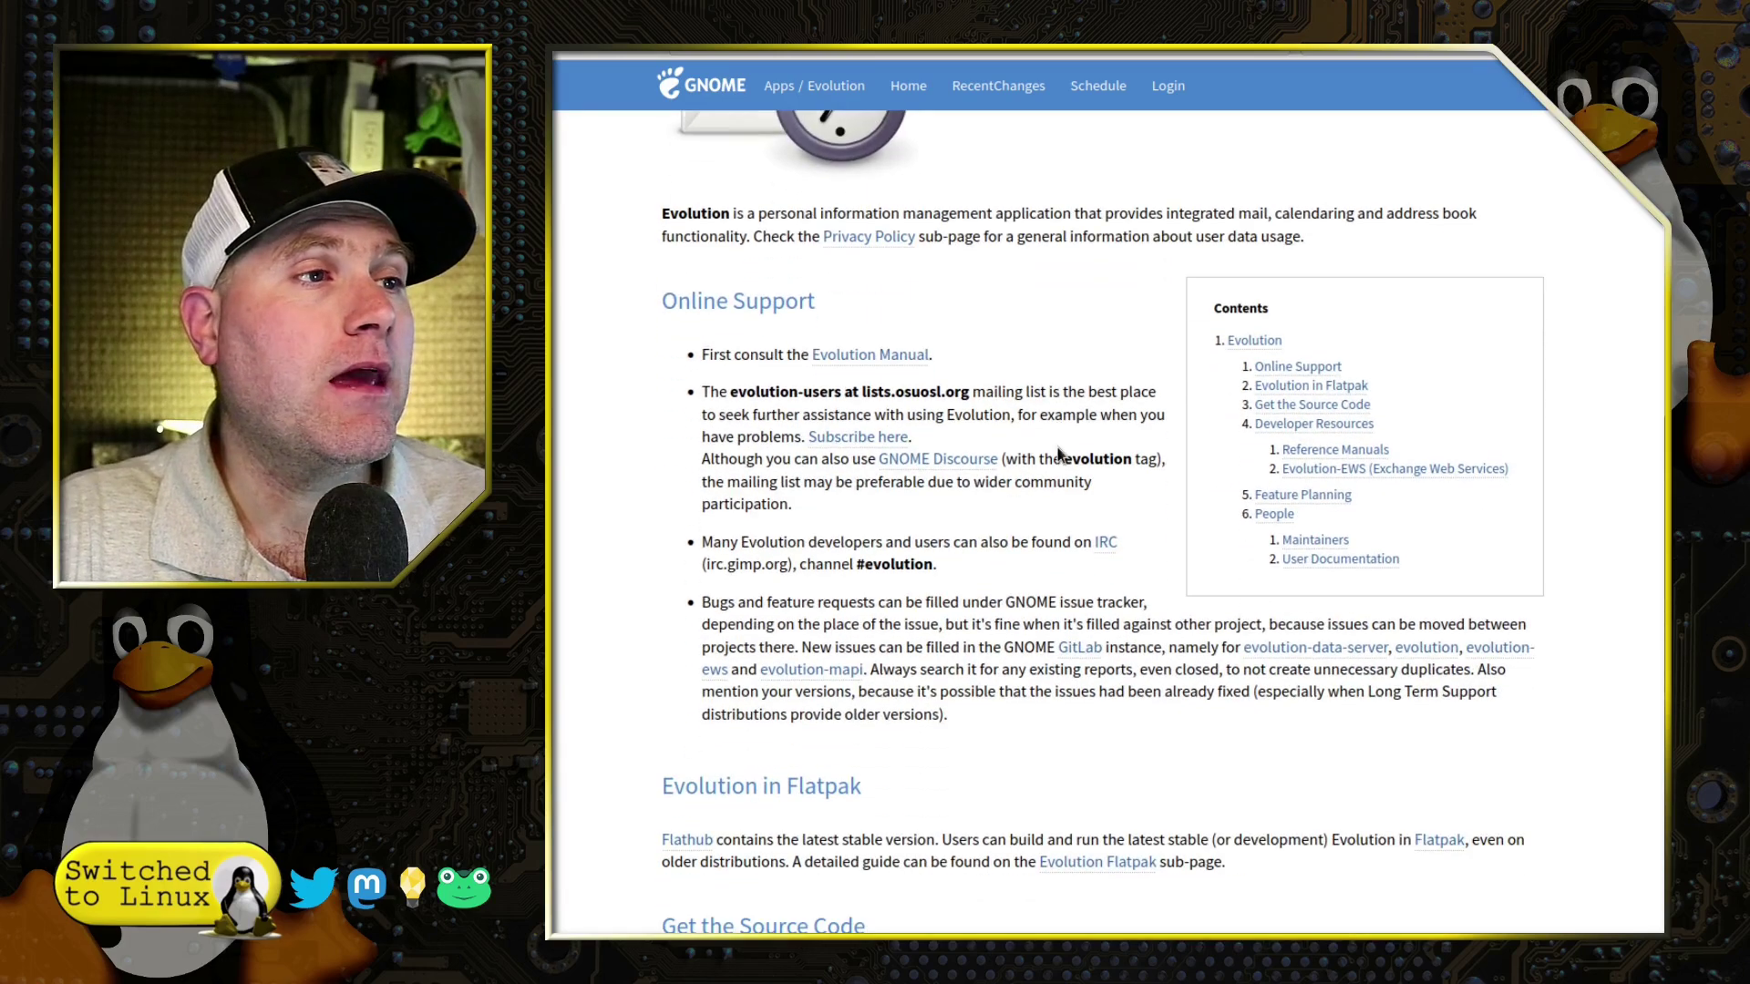
scroll(921, 602, down, 5)
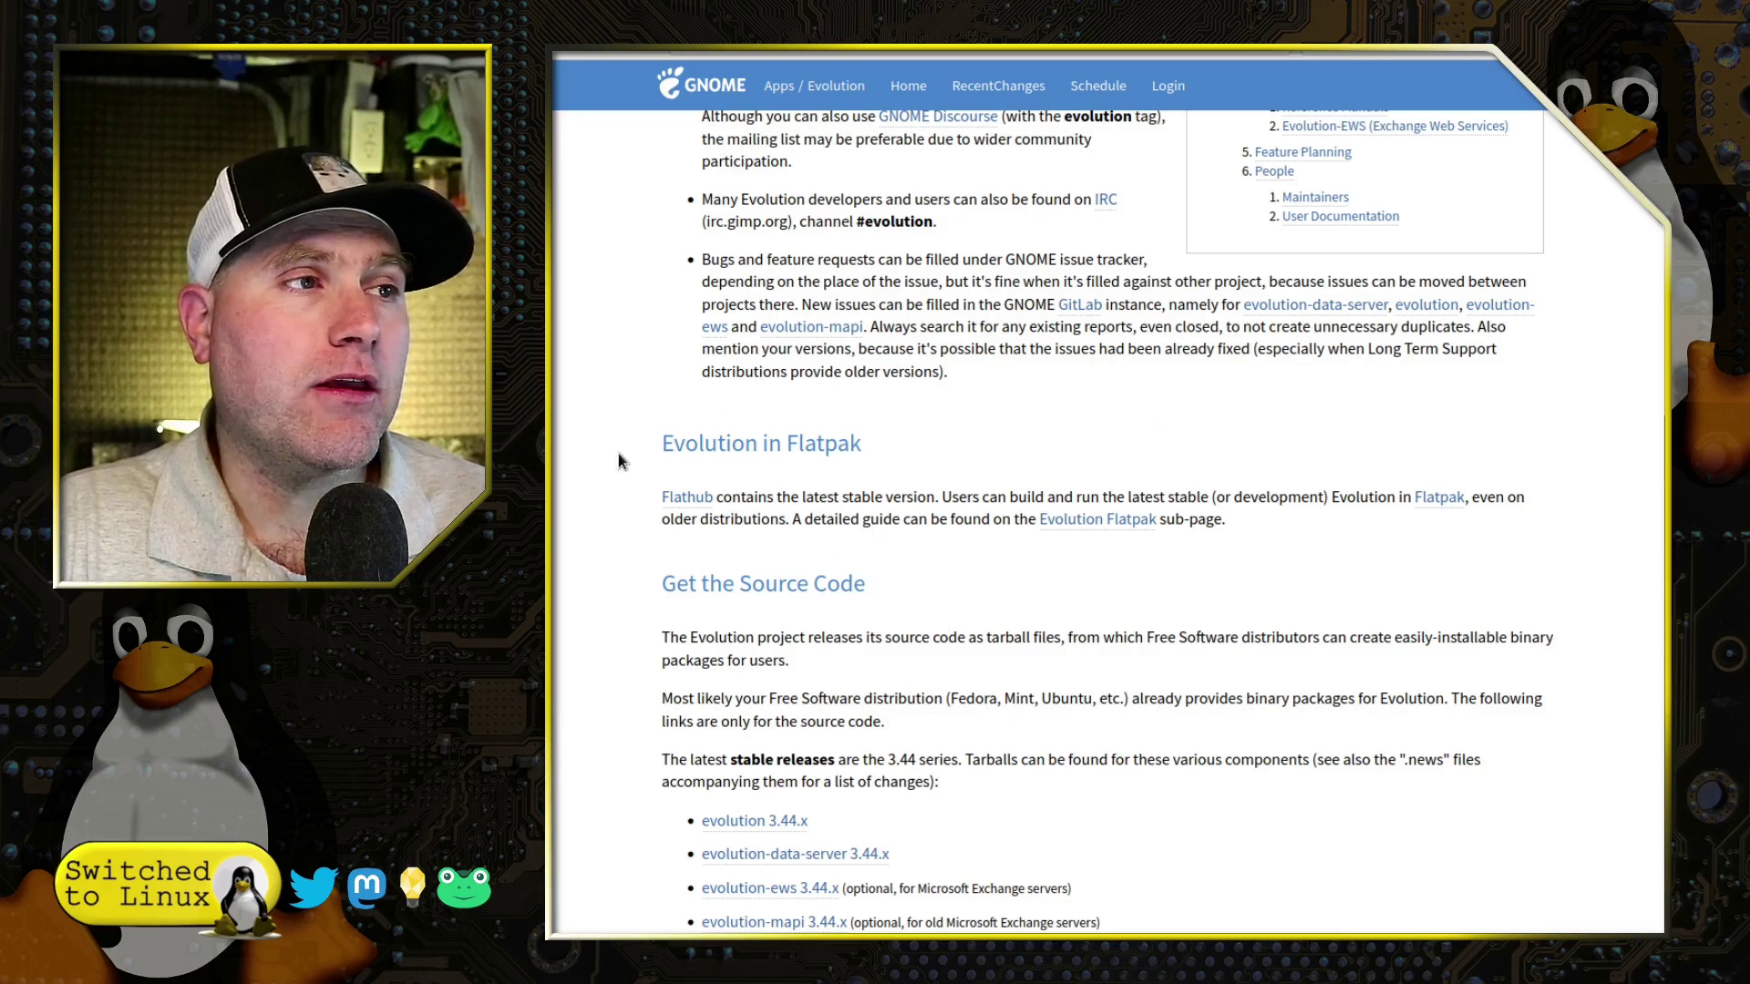
scroll(951, 518, down, 5)
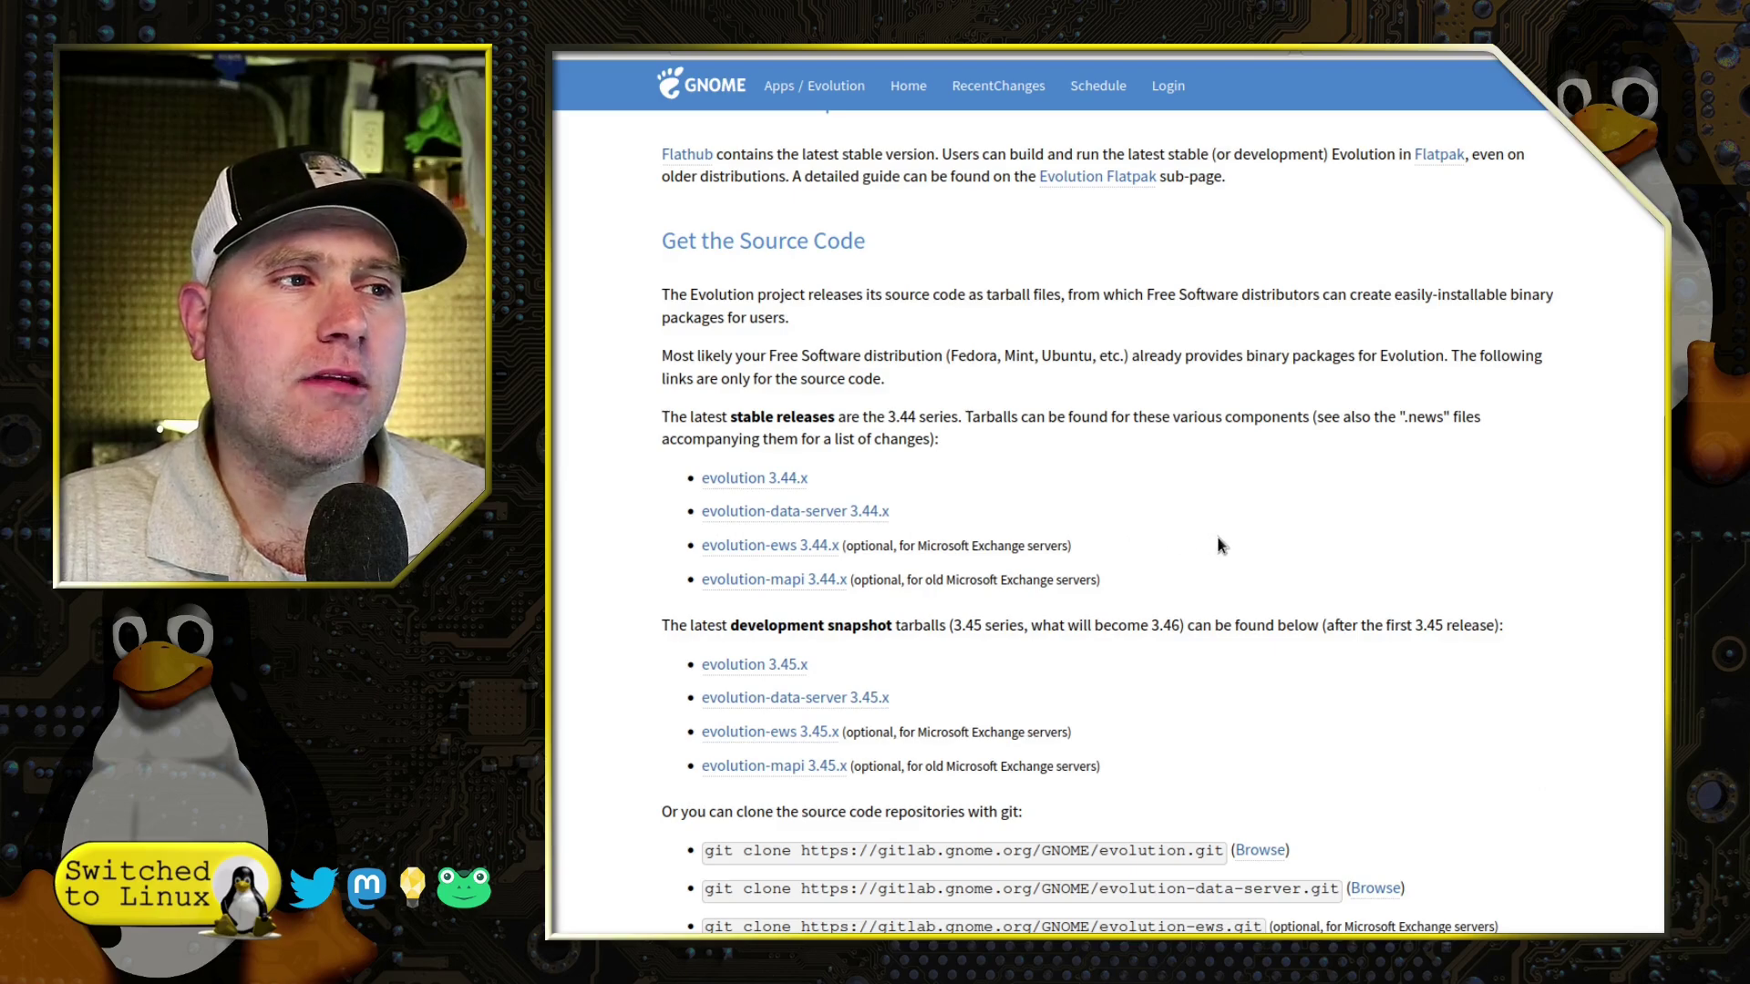
scroll(1185, 543, down, 2)
scroll(1267, 565, down, 1)
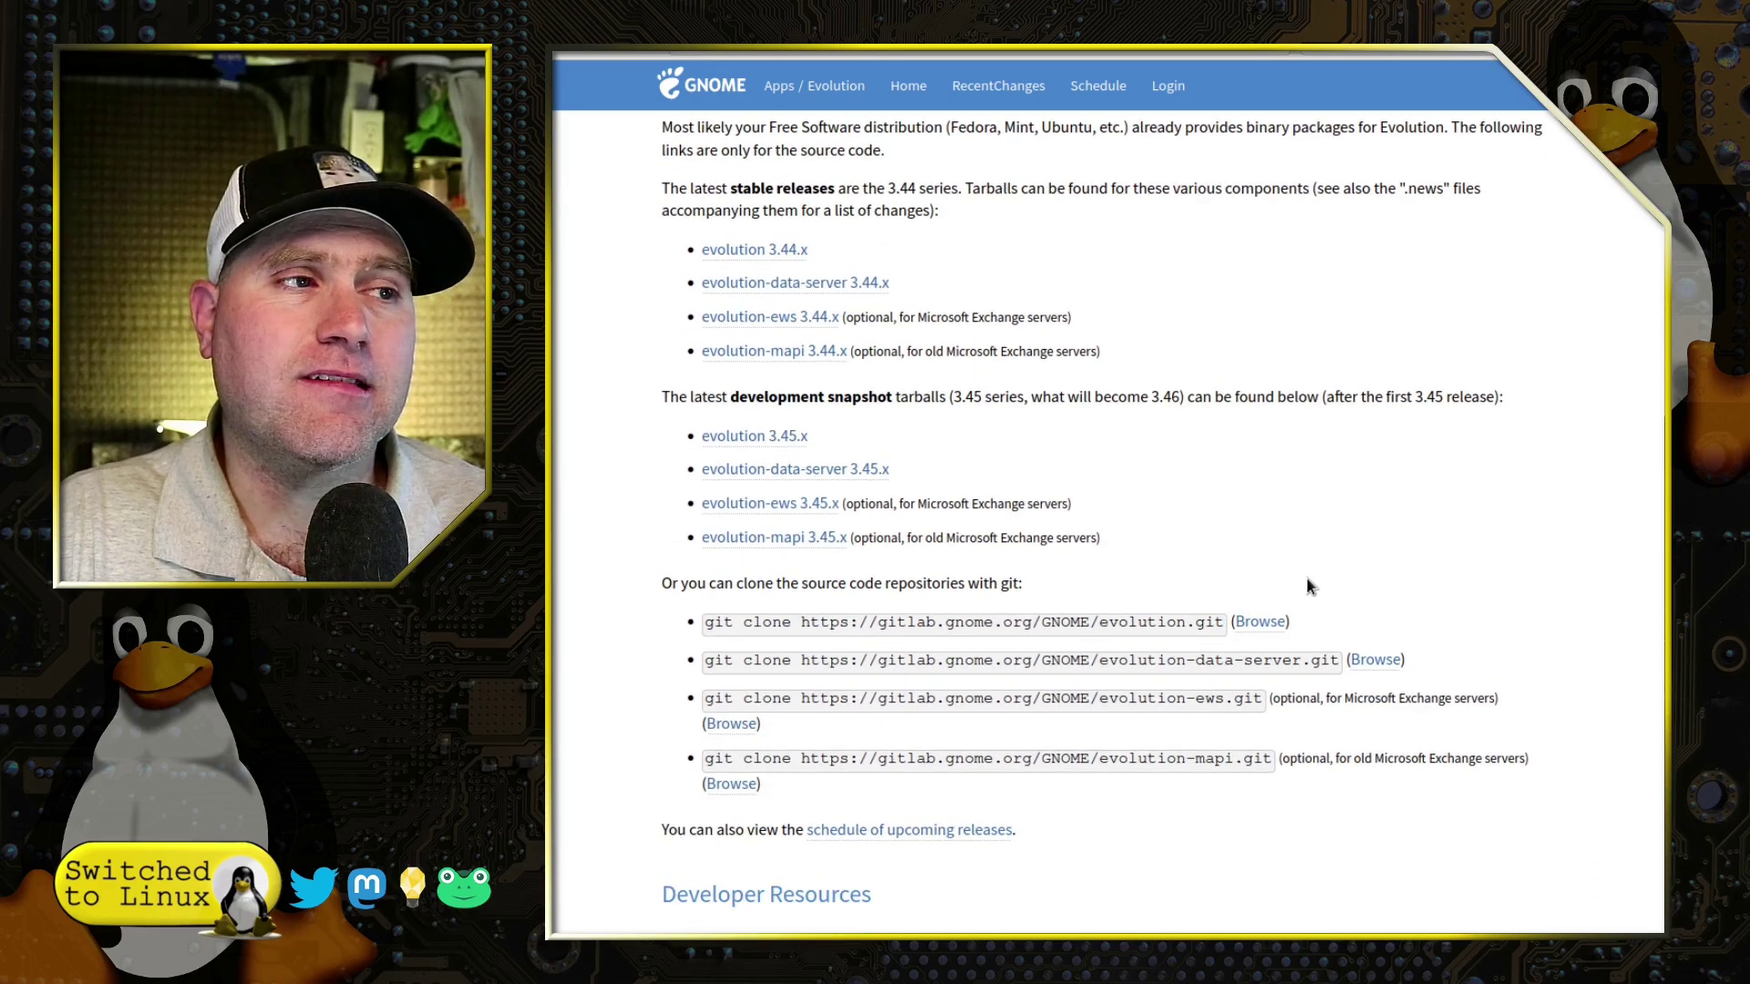
scroll(1307, 579, up, 1)
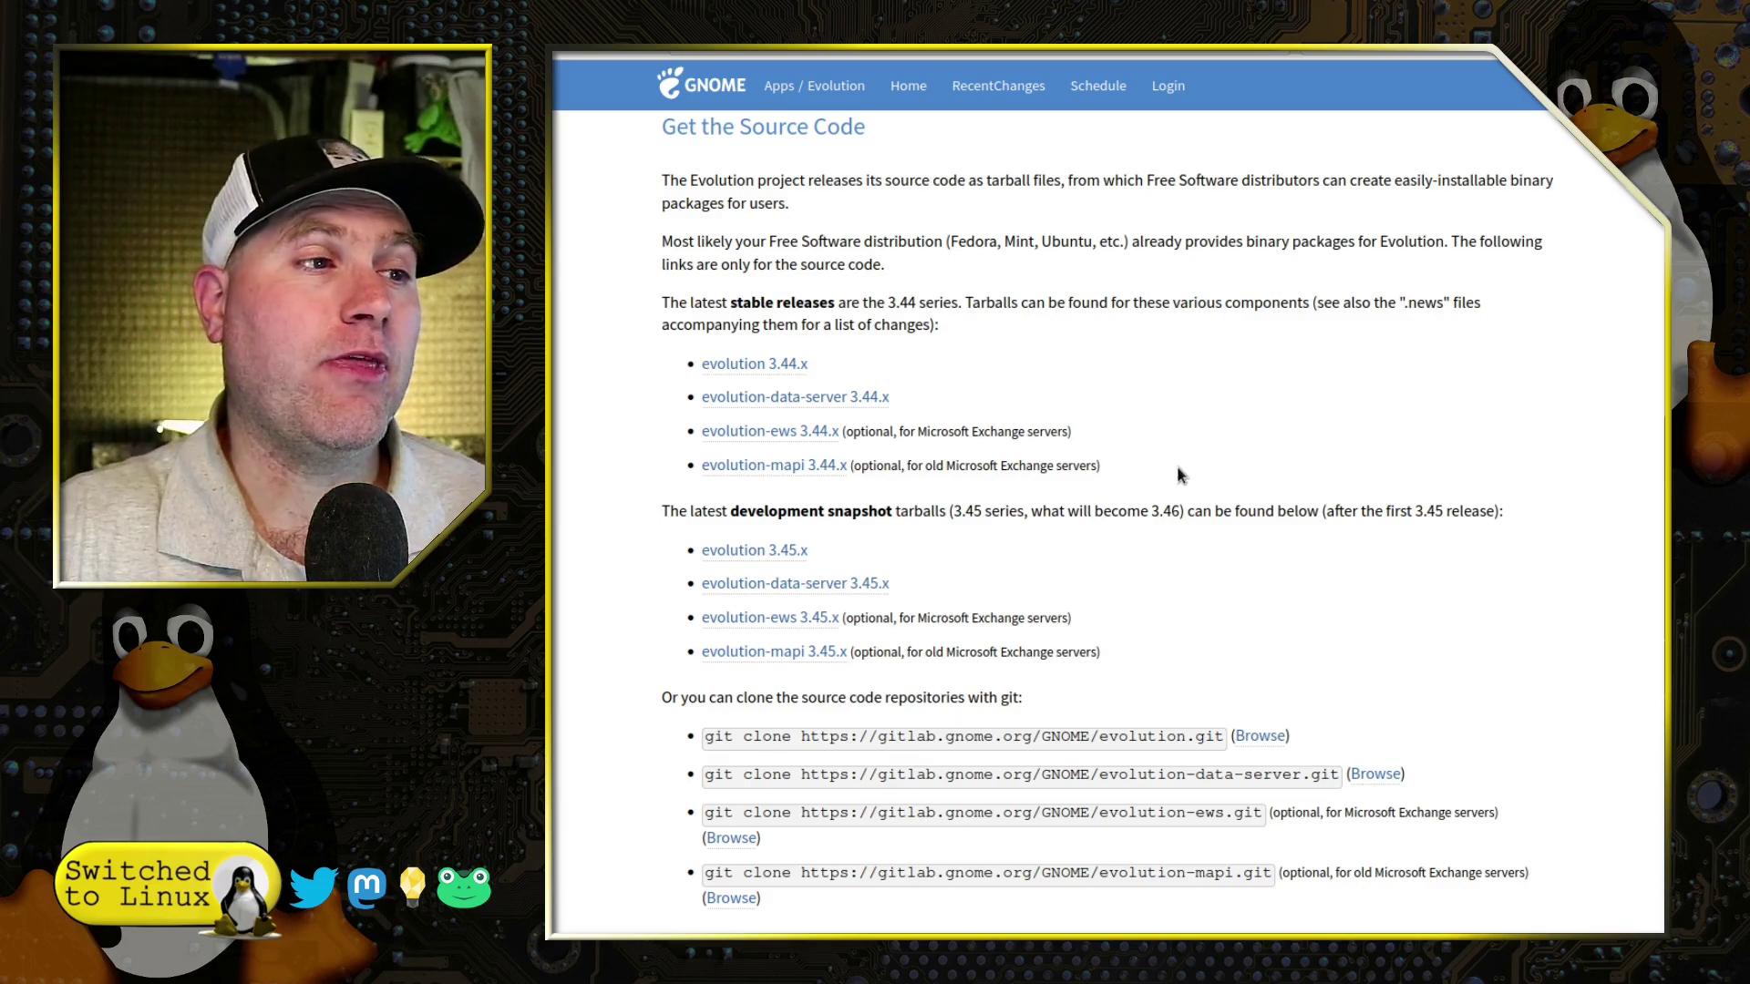
scroll(1396, 449, down, 4)
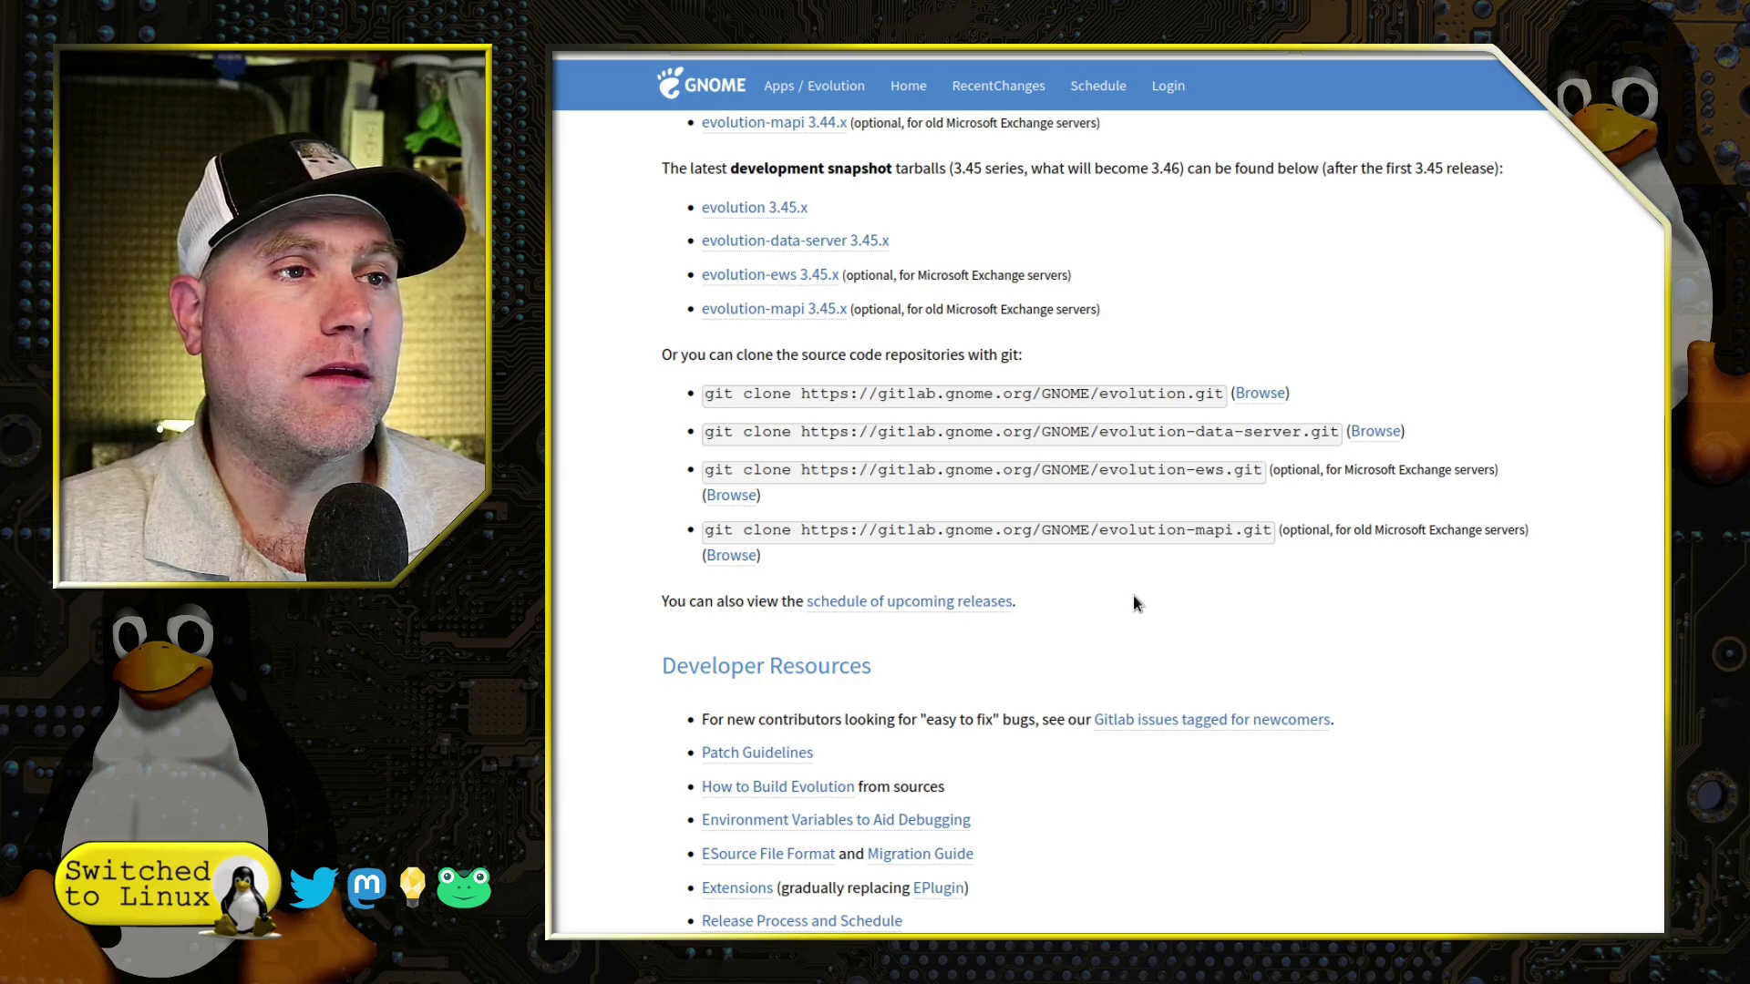
Highlight the evolution-ews and evolution-mapi git clone lines under Developer Resources
drag(1109, 472, 1255, 475)
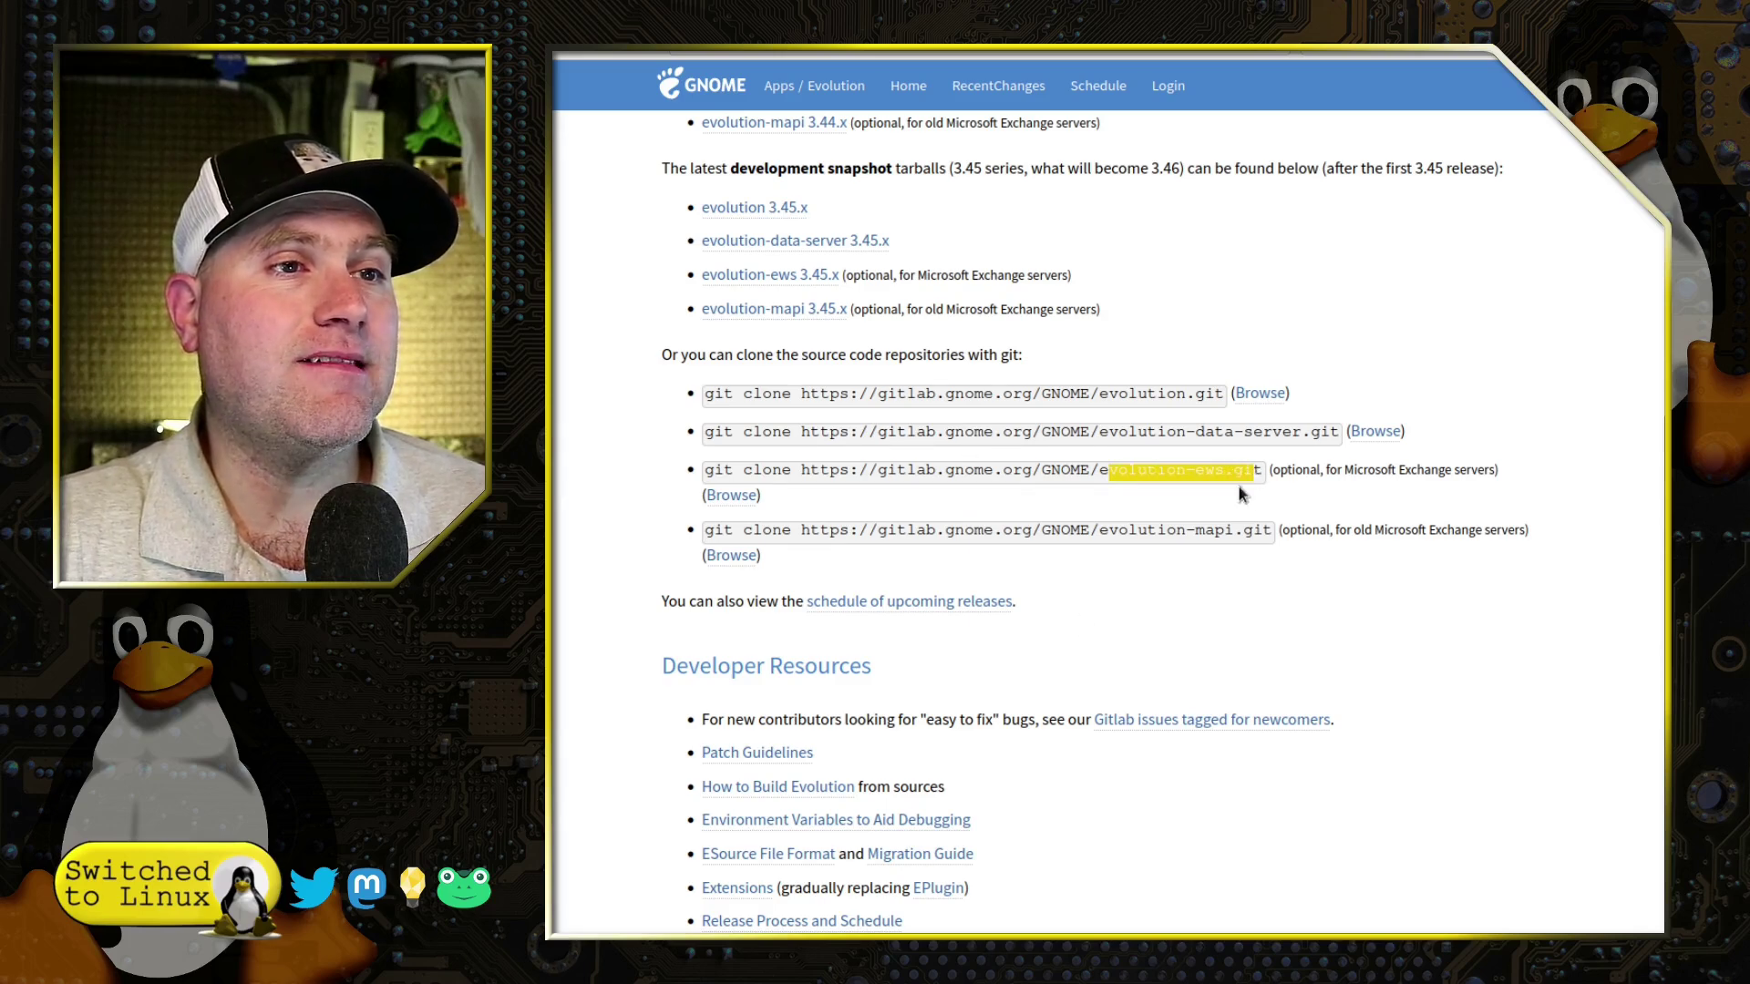
click(1213, 530)
drag(1326, 529, 1501, 538)
drag(1172, 469, 1207, 475)
scroll(1383, 726, down, 5)
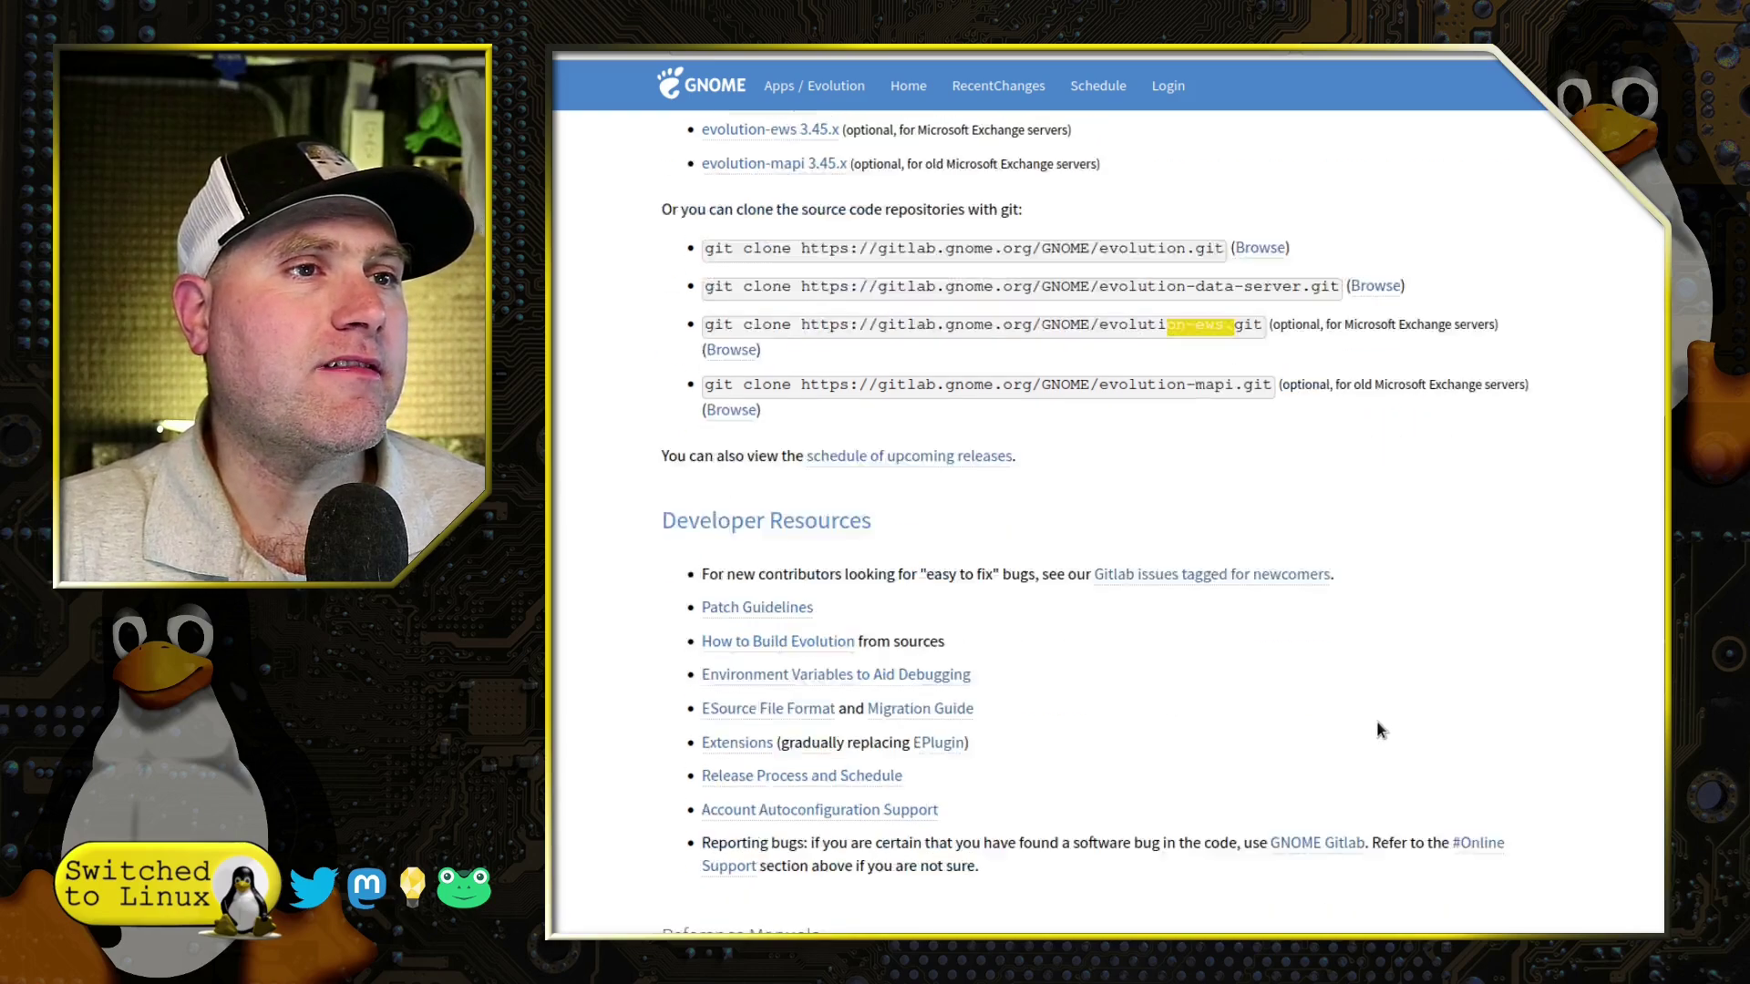
scroll(1023, 519, down, 4)
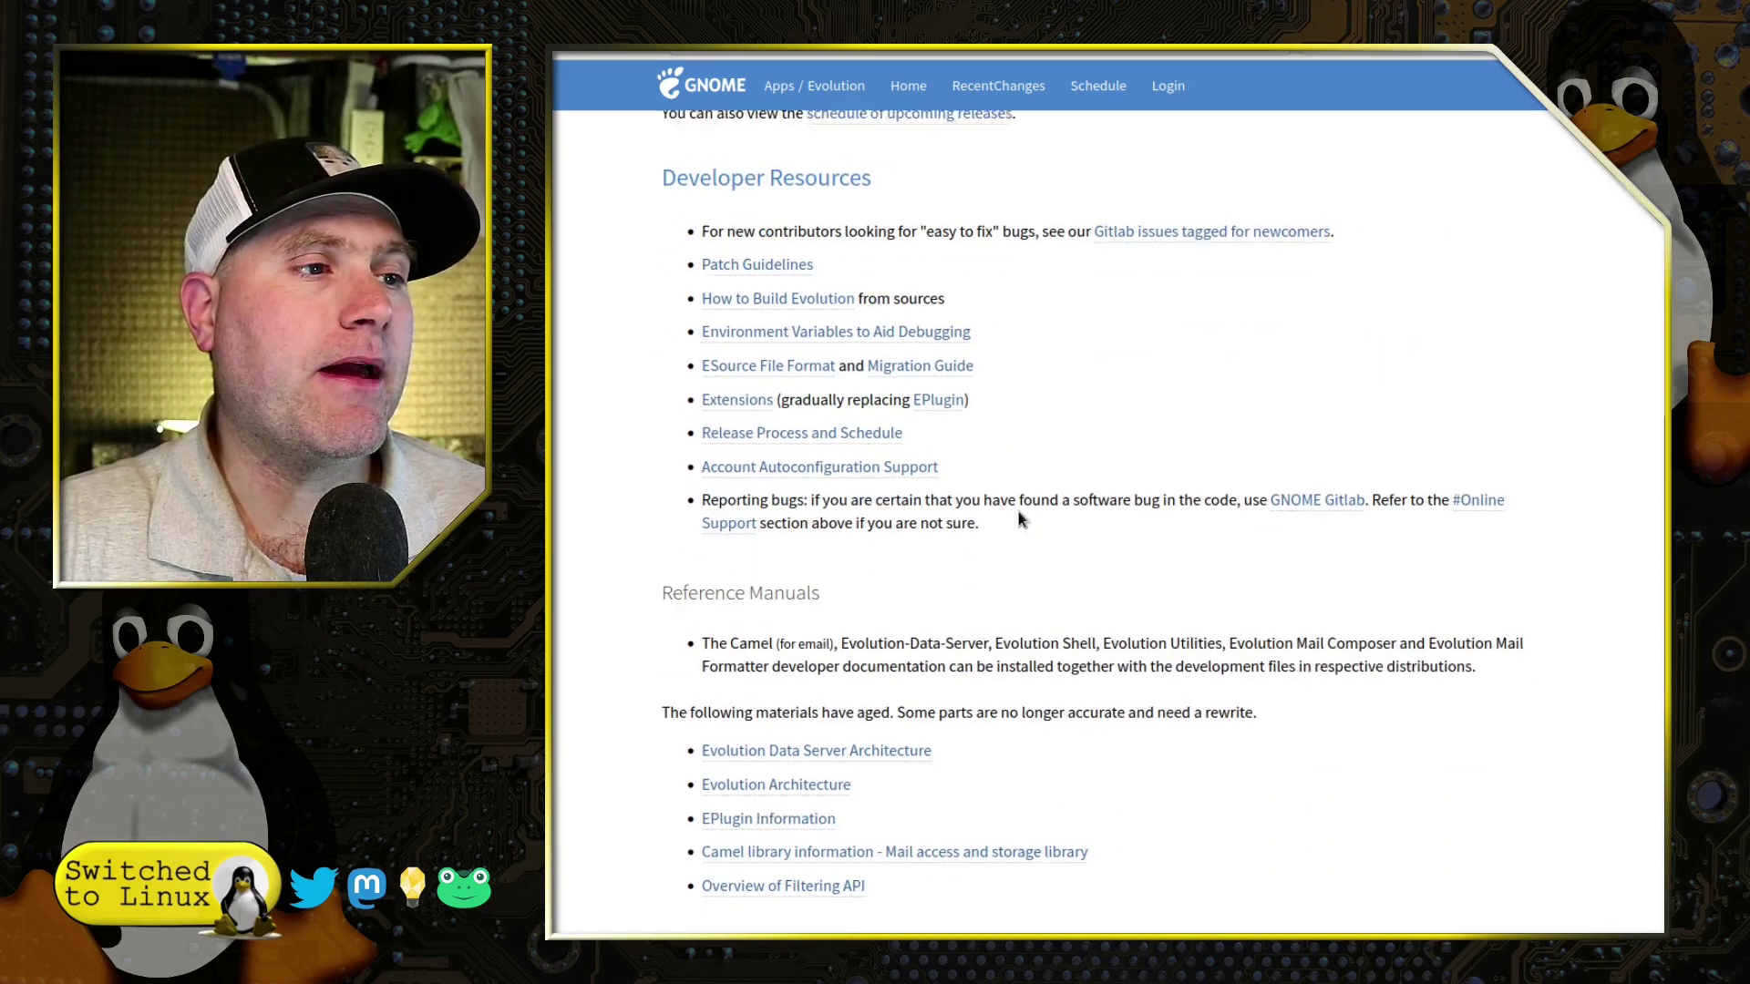
scroll(1047, 422, up, 4)
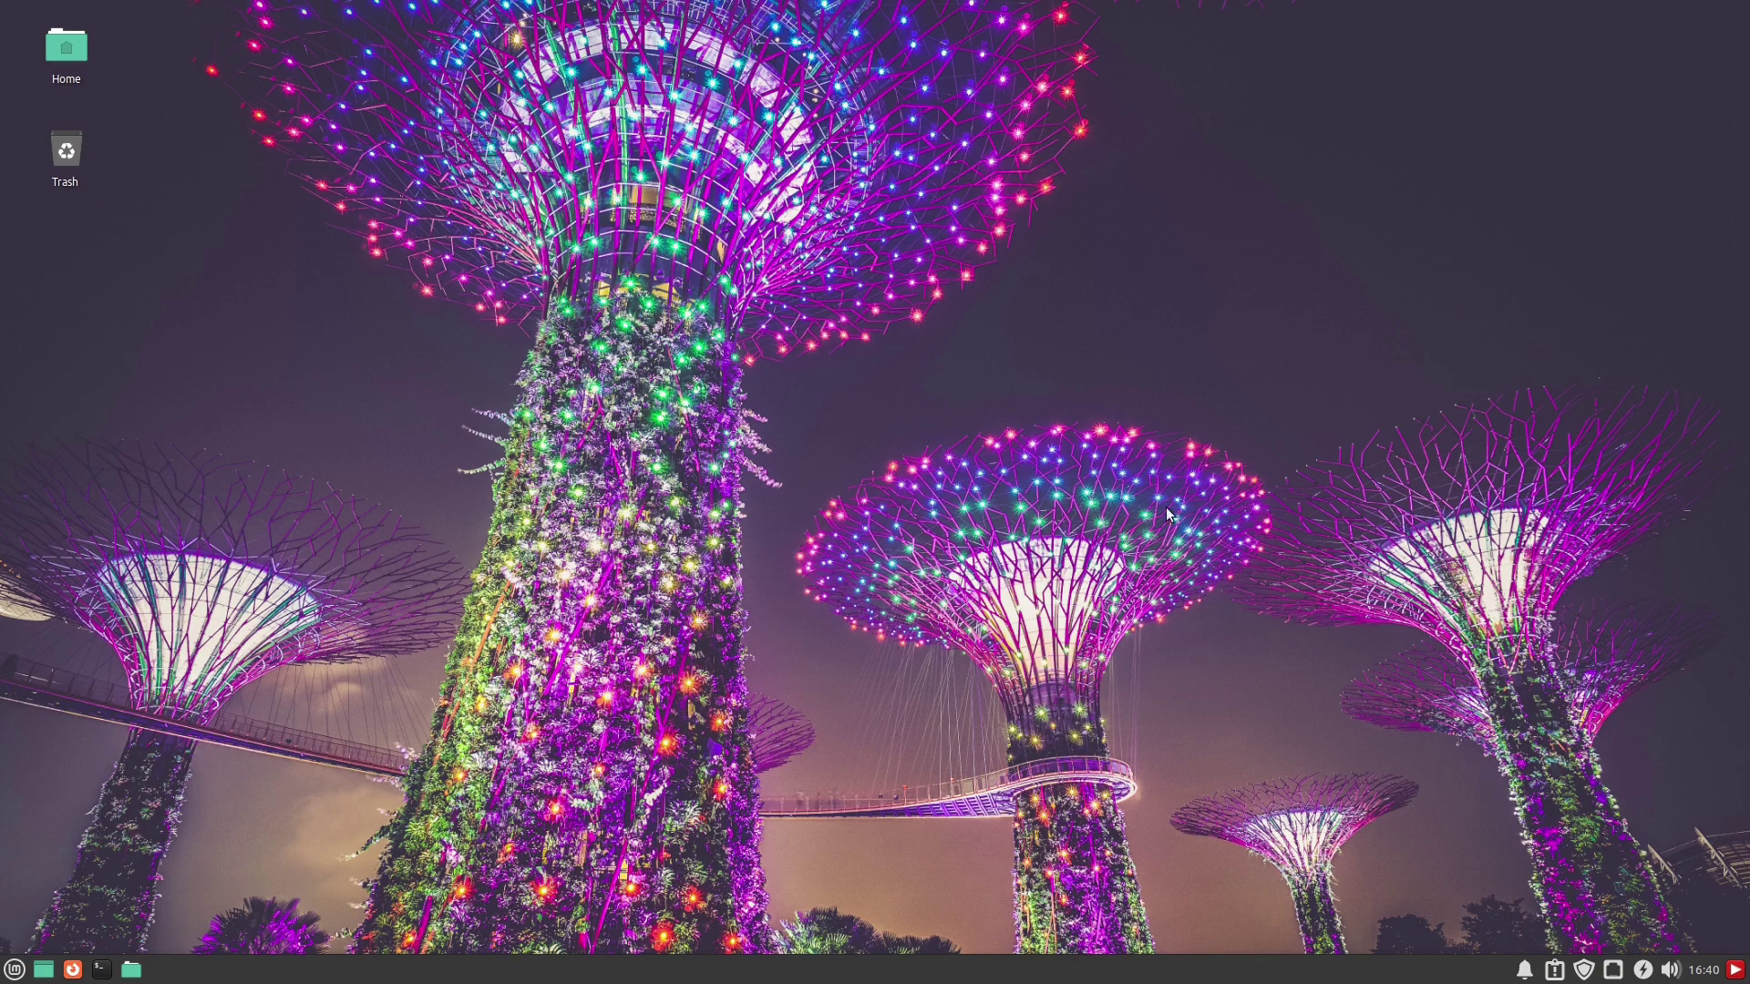
Launch Software Manager from the Mint menu's Favorites
click(14, 969)
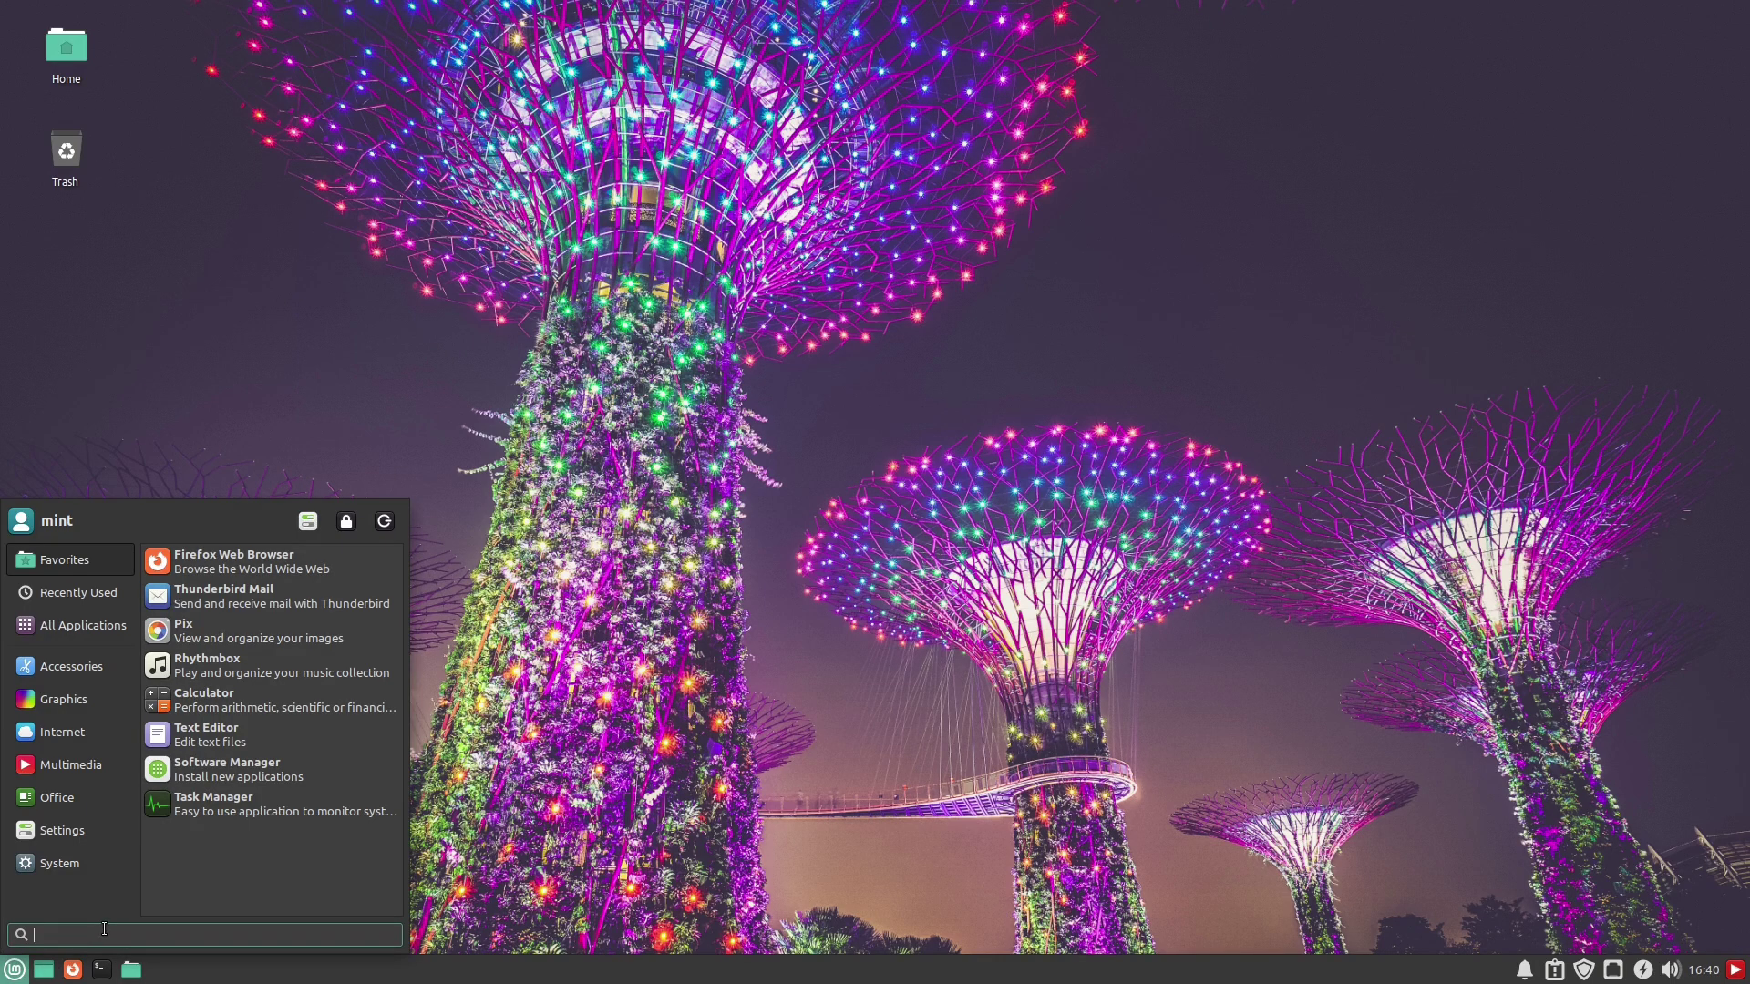
mouse_move(51, 738)
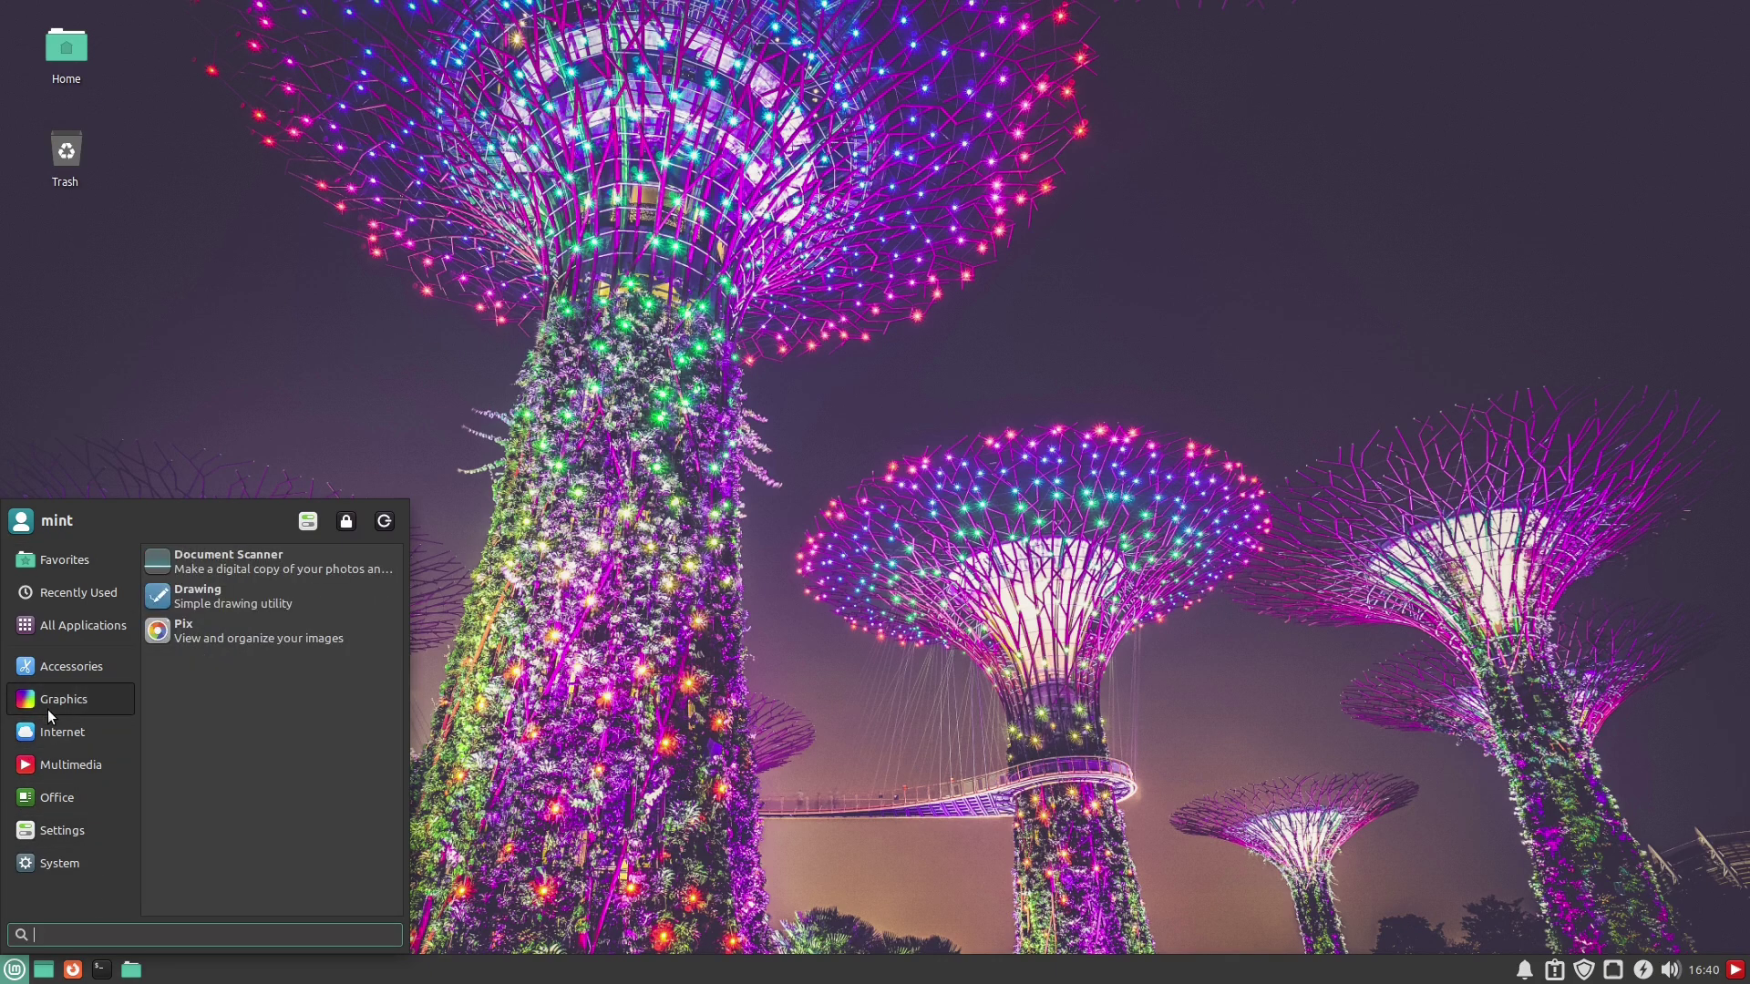
mouse_move(60, 558)
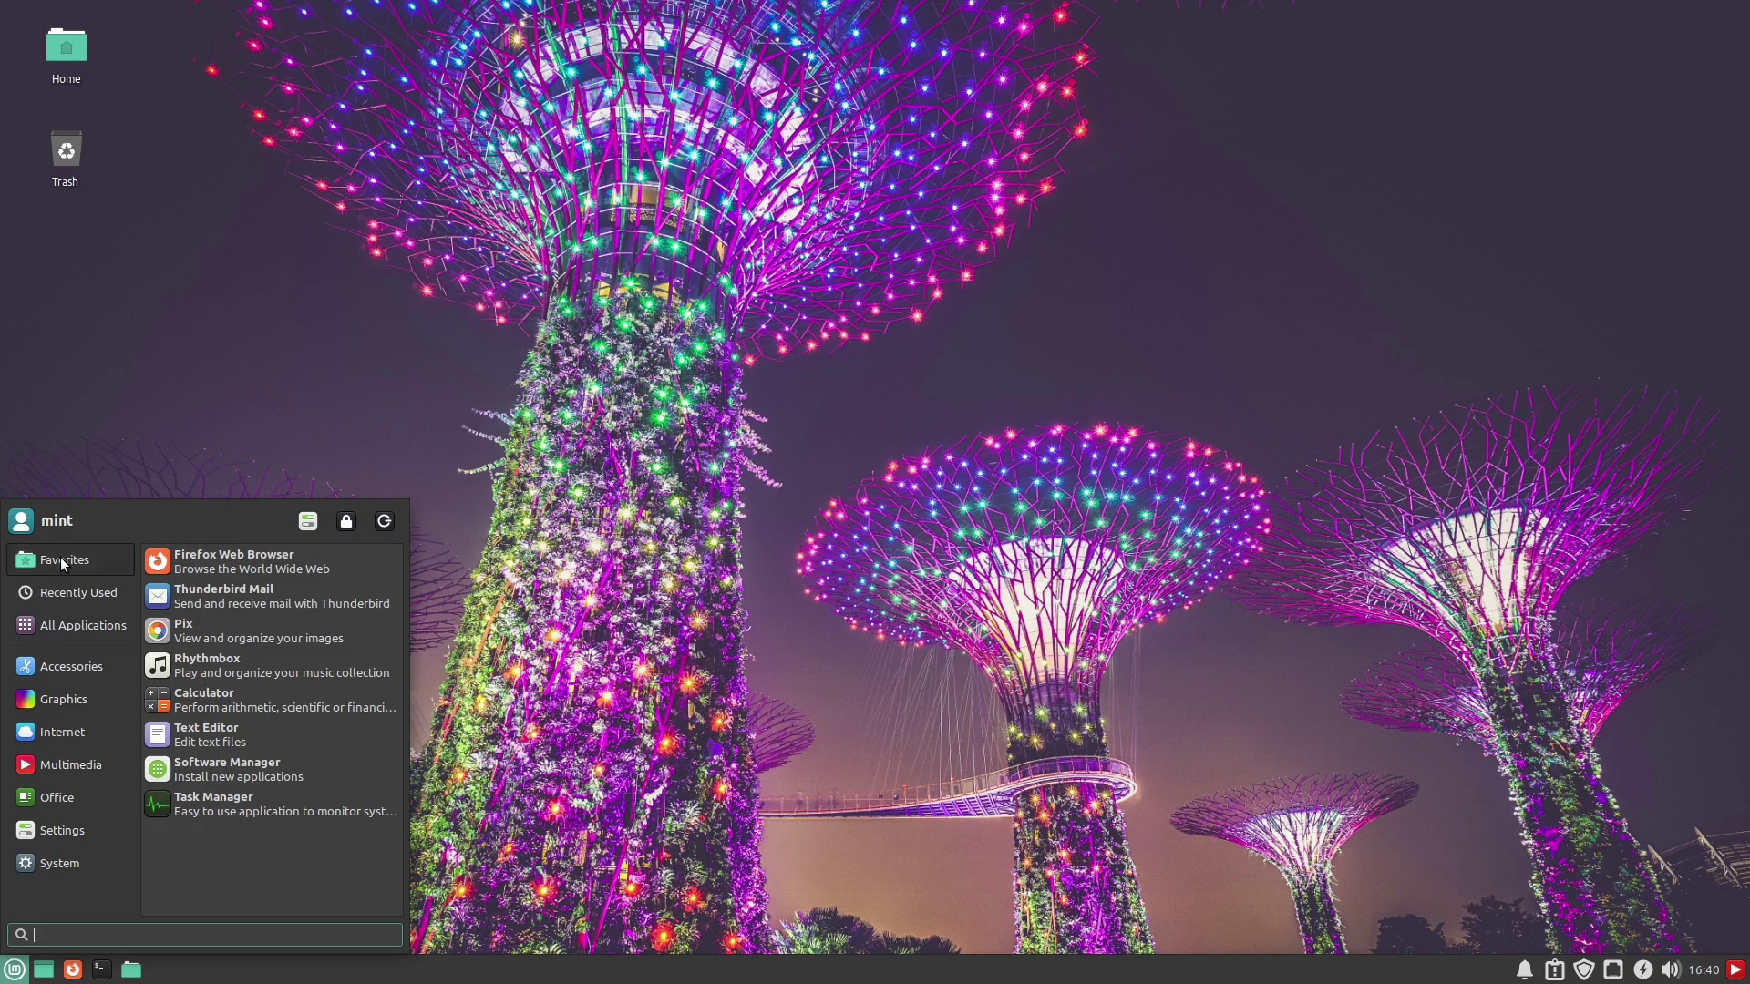
click(232, 773)
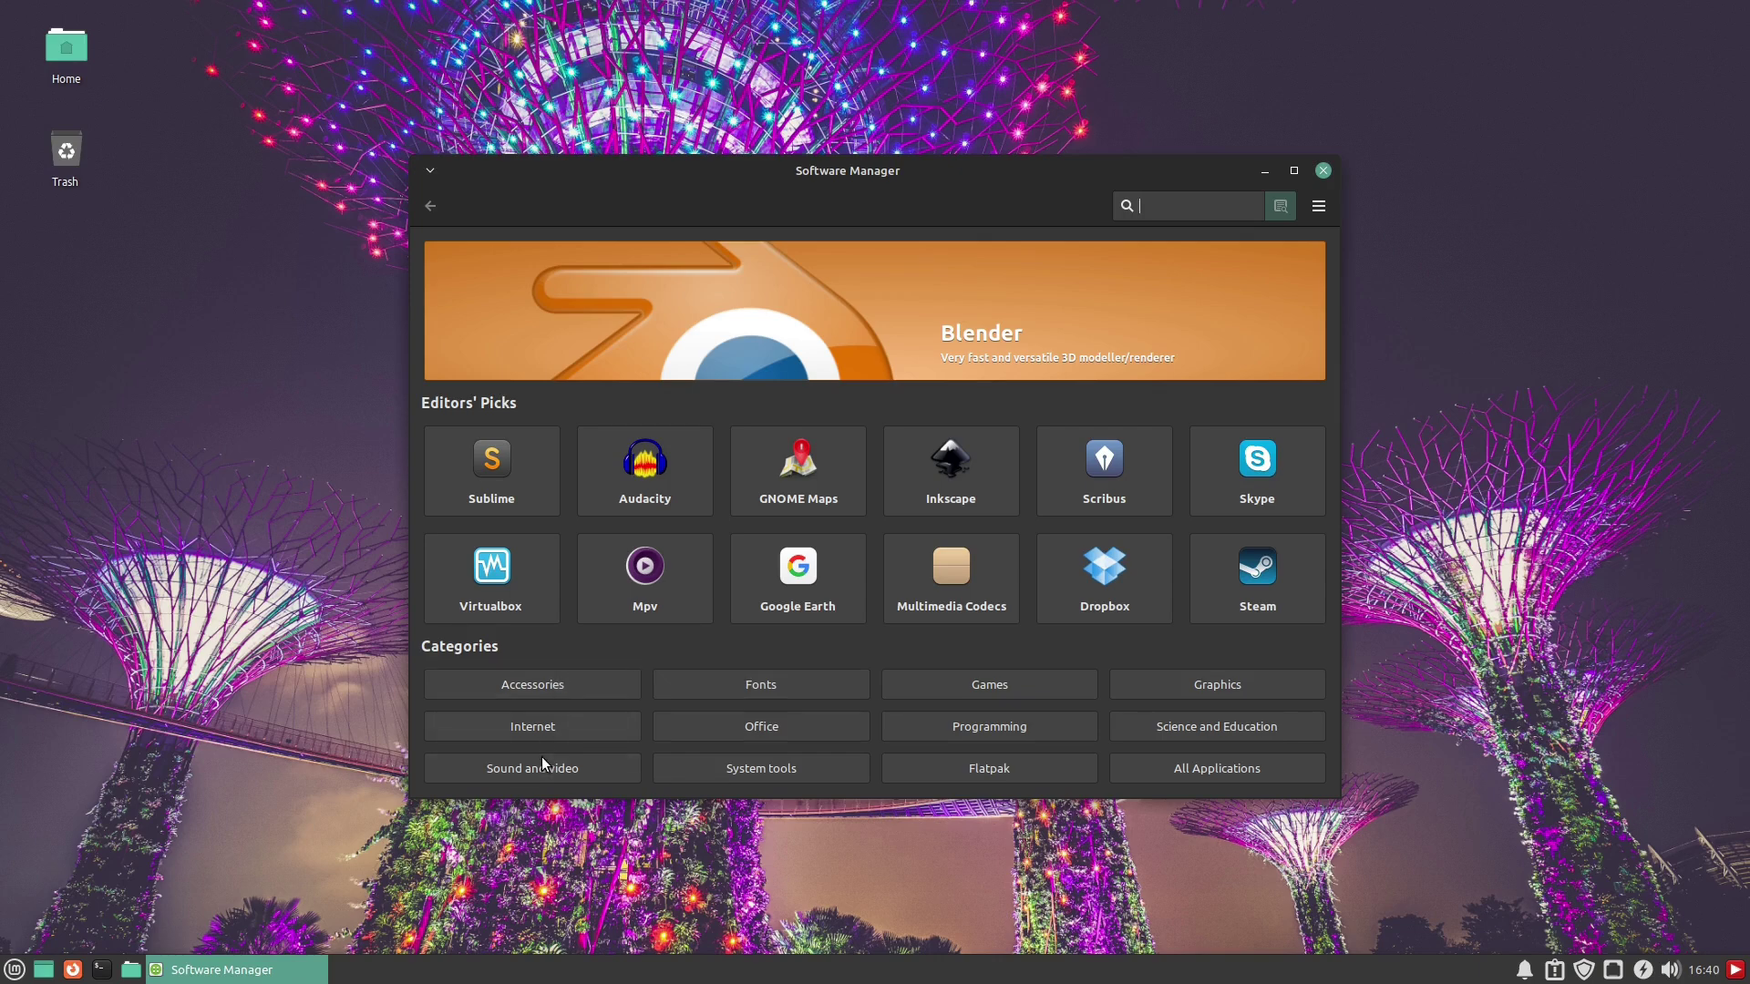
Browse the Internet category's Email applications in Software Manager
click(545, 726)
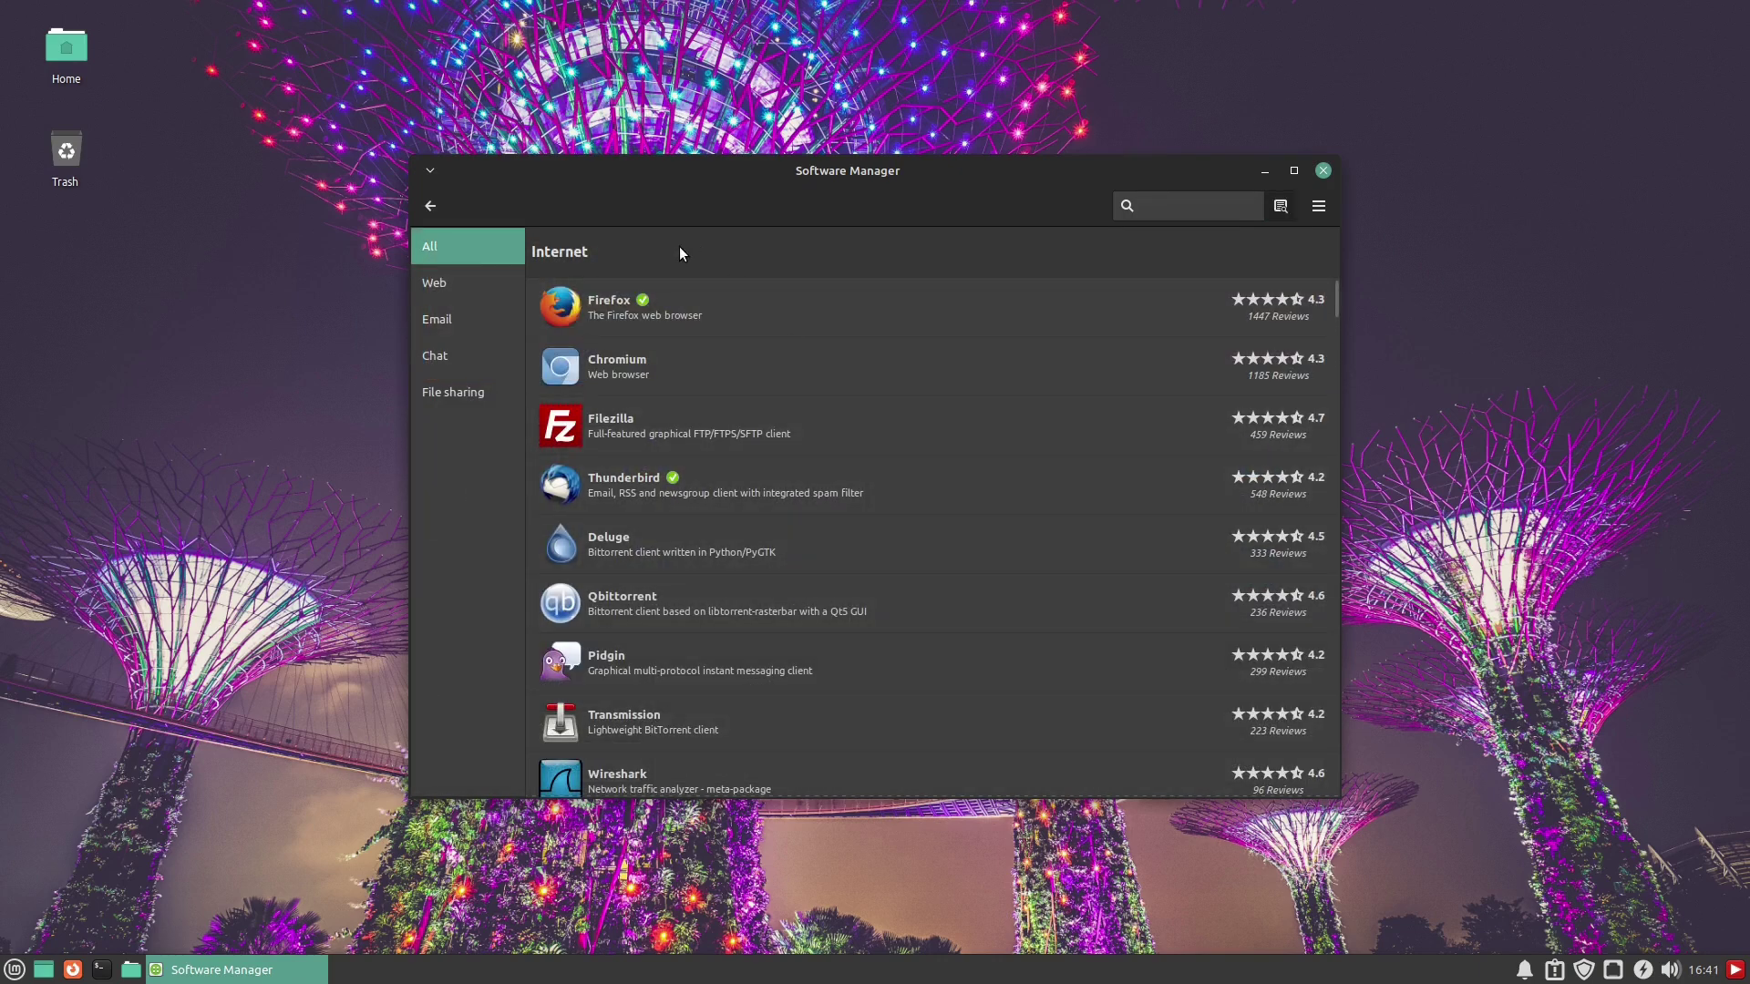
click(445, 316)
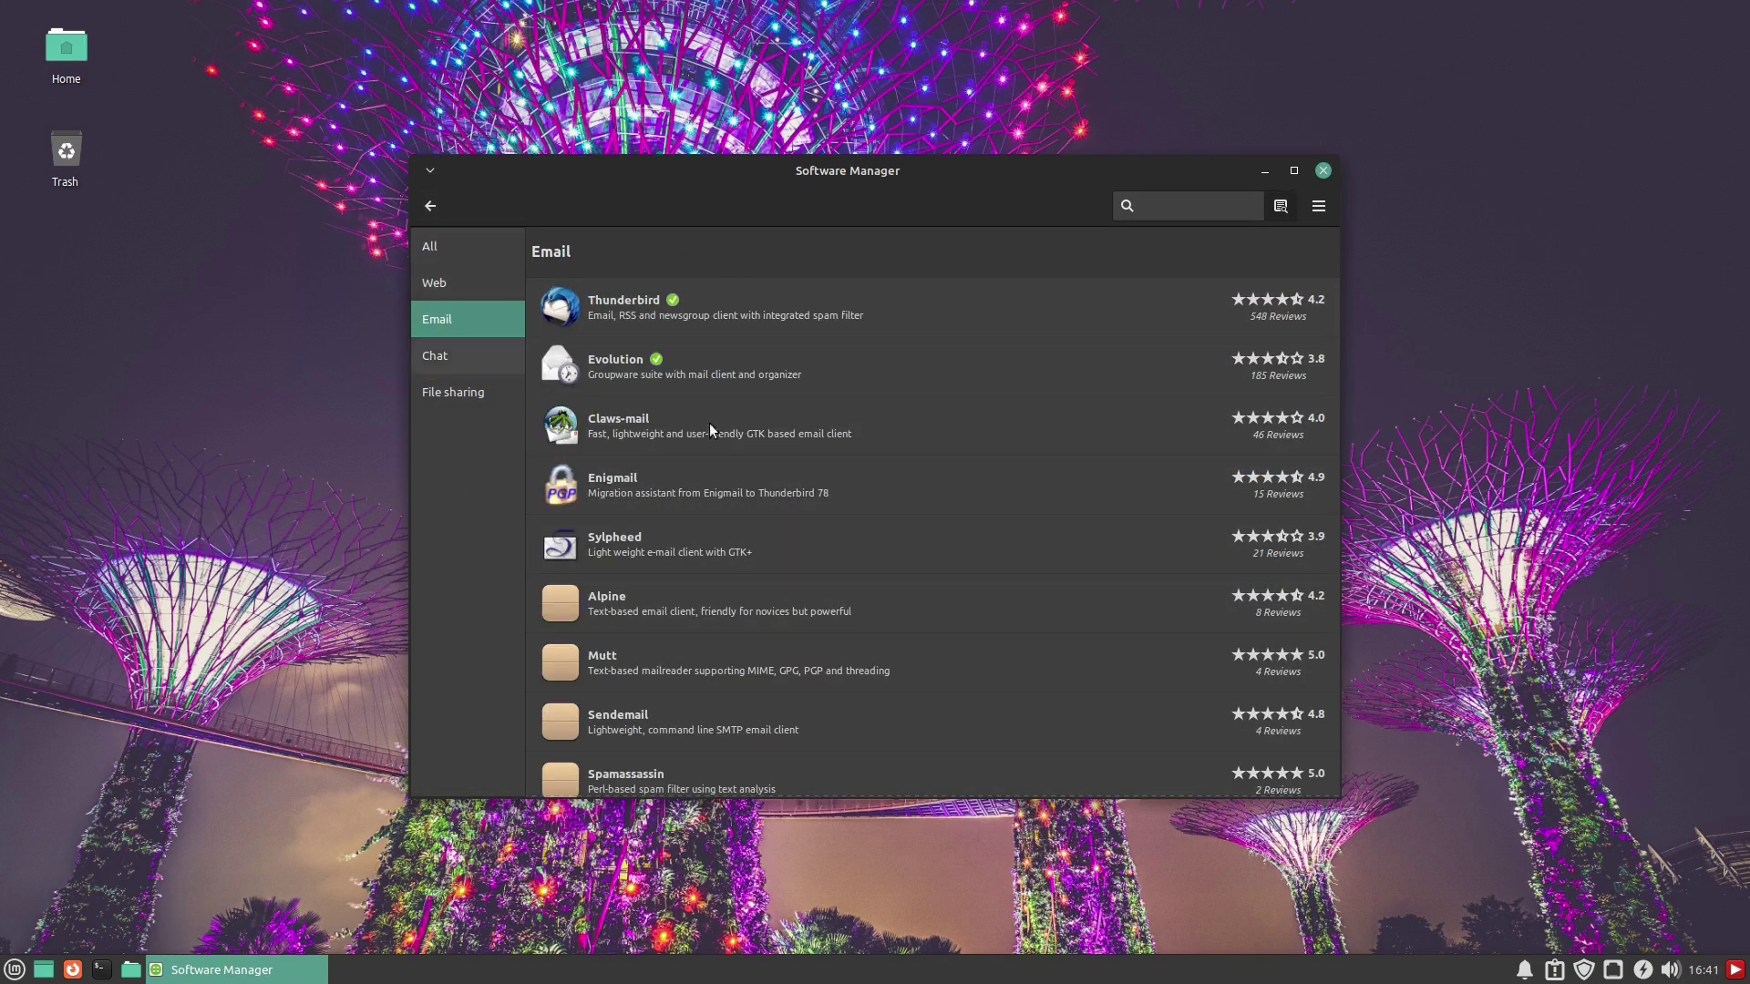
scroll(891, 429, down, 6)
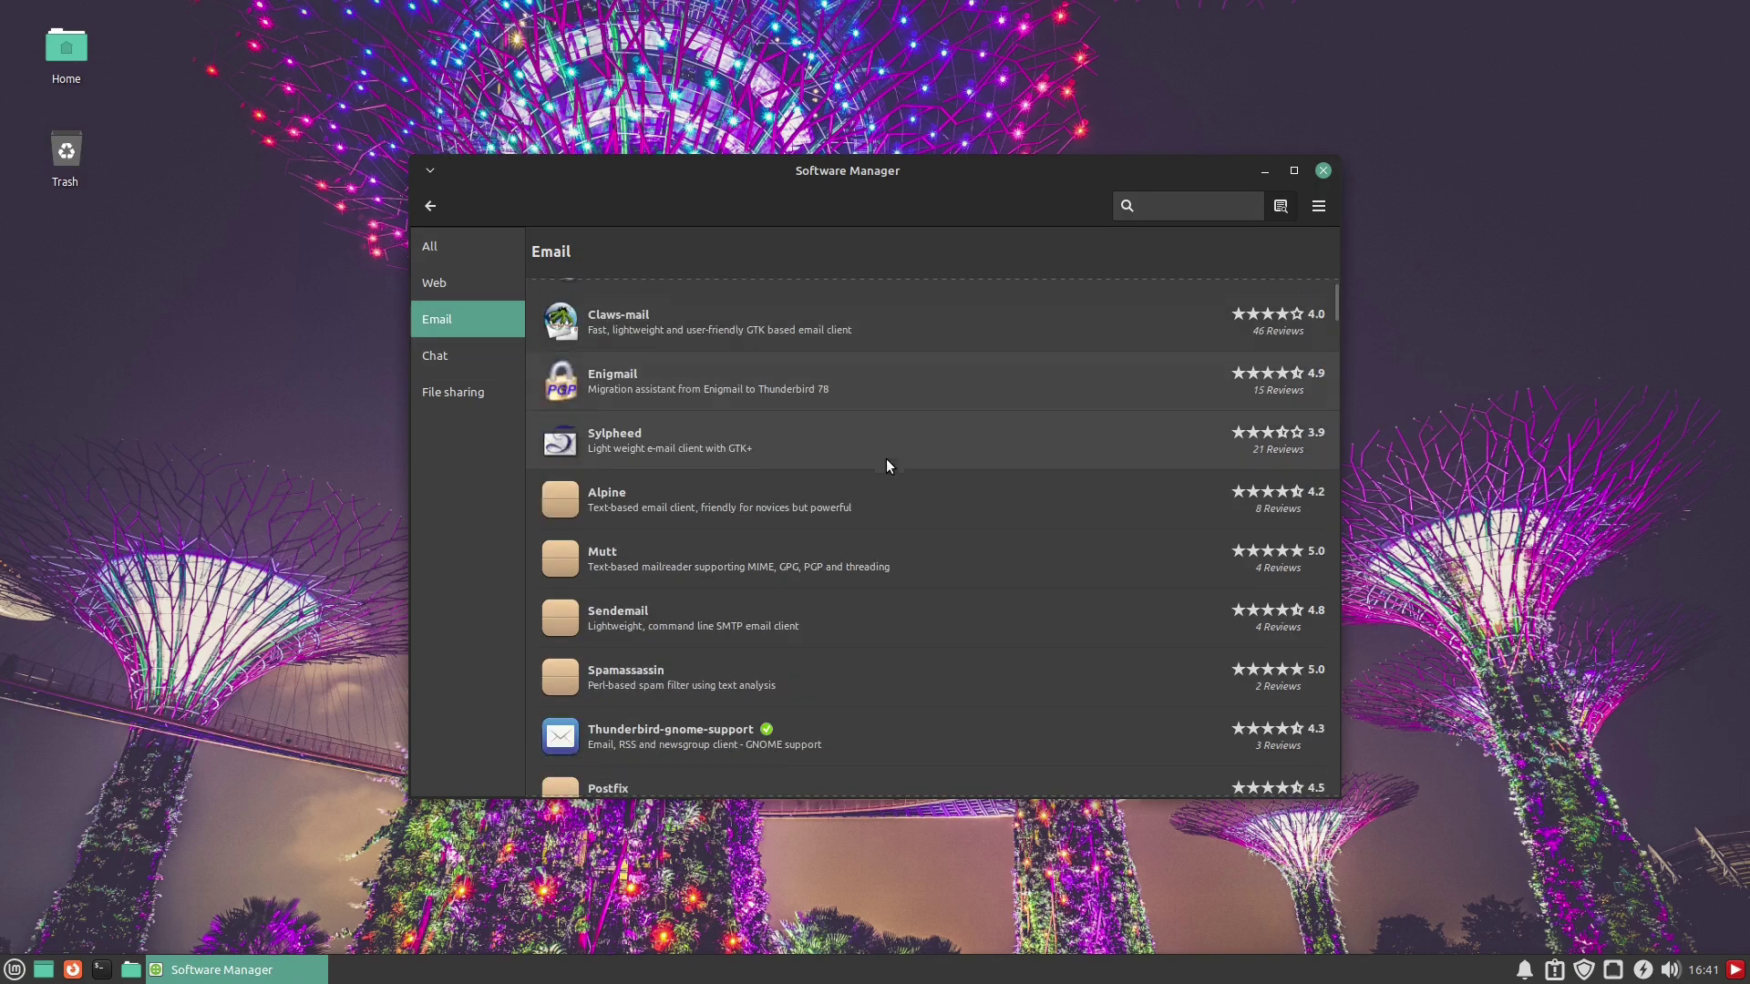
scroll(881, 534, down, 15)
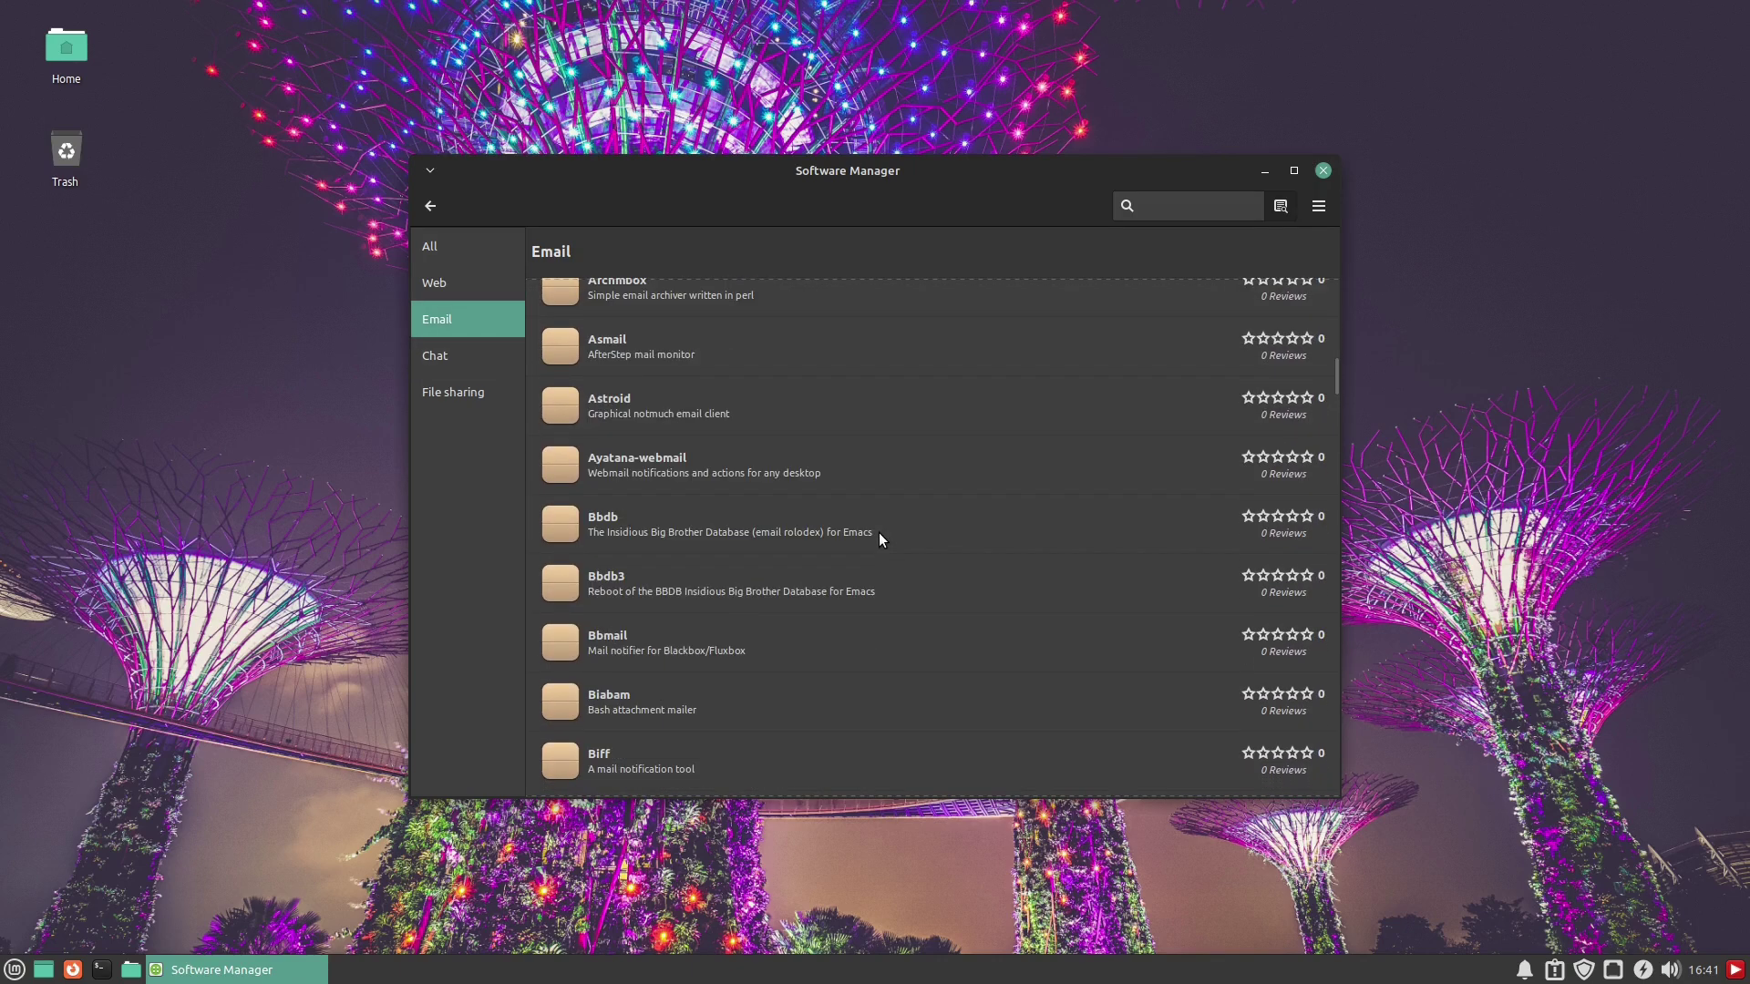
scroll(880, 540, up, 20)
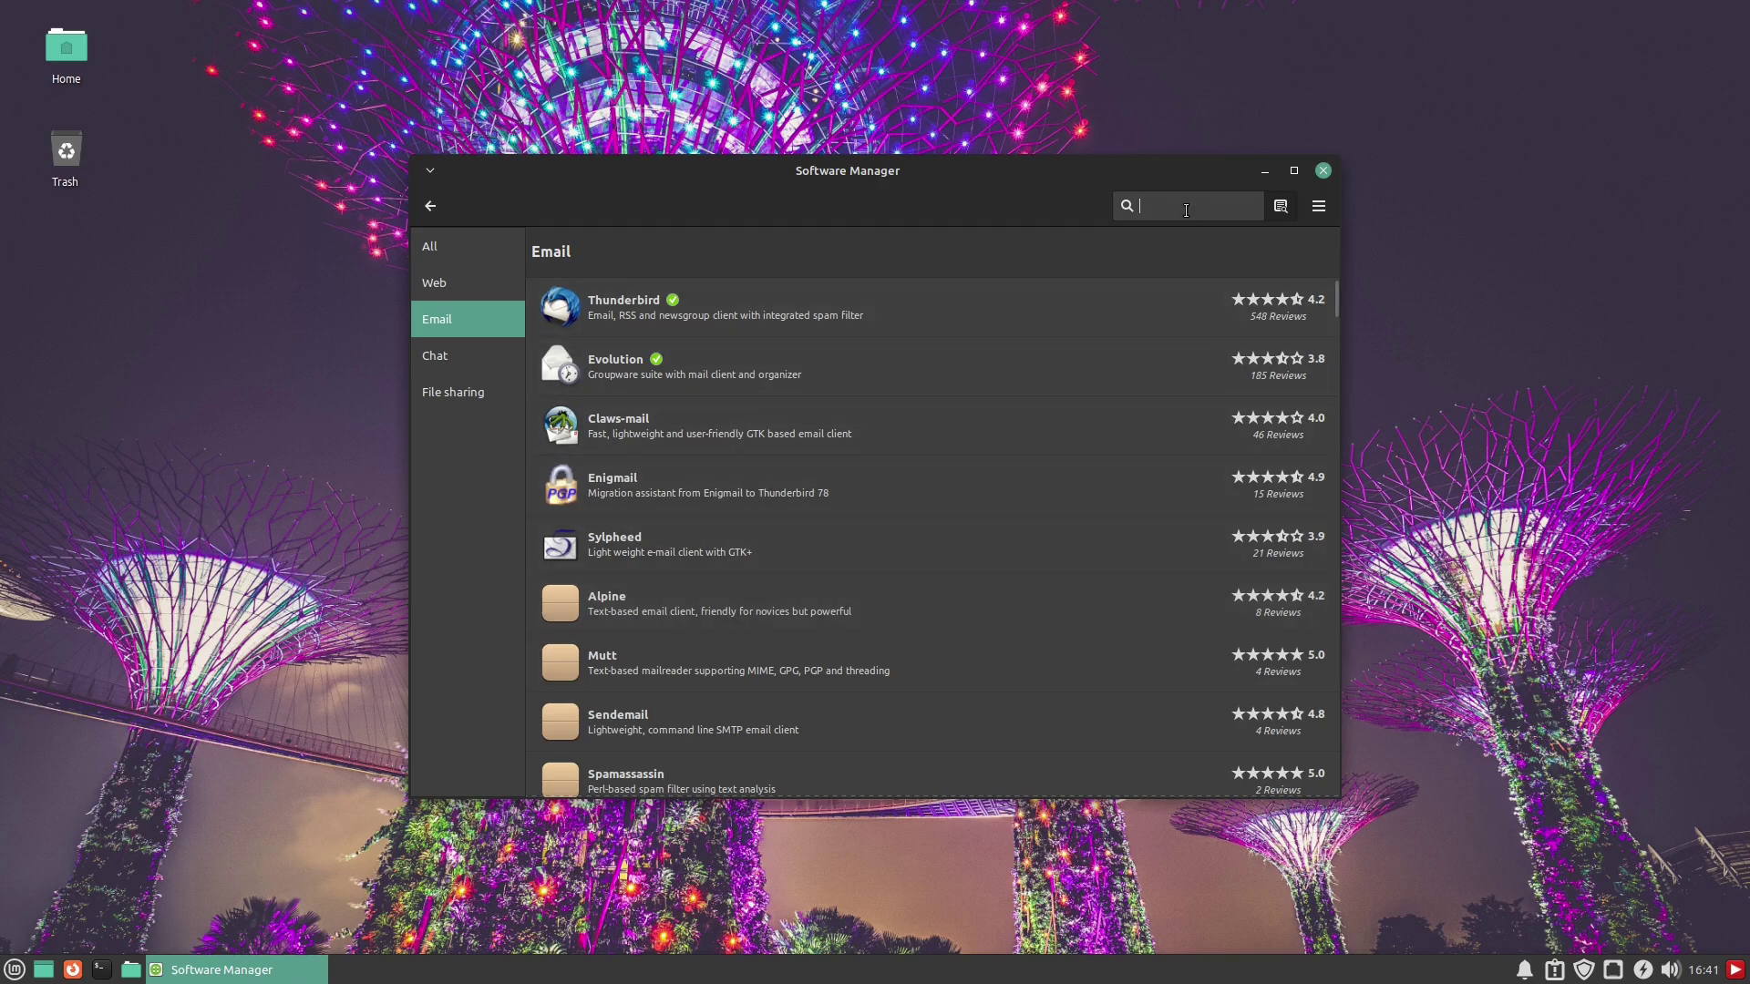
Search for 'evolution' and open the Evolution-plugins package details
text(evolution)
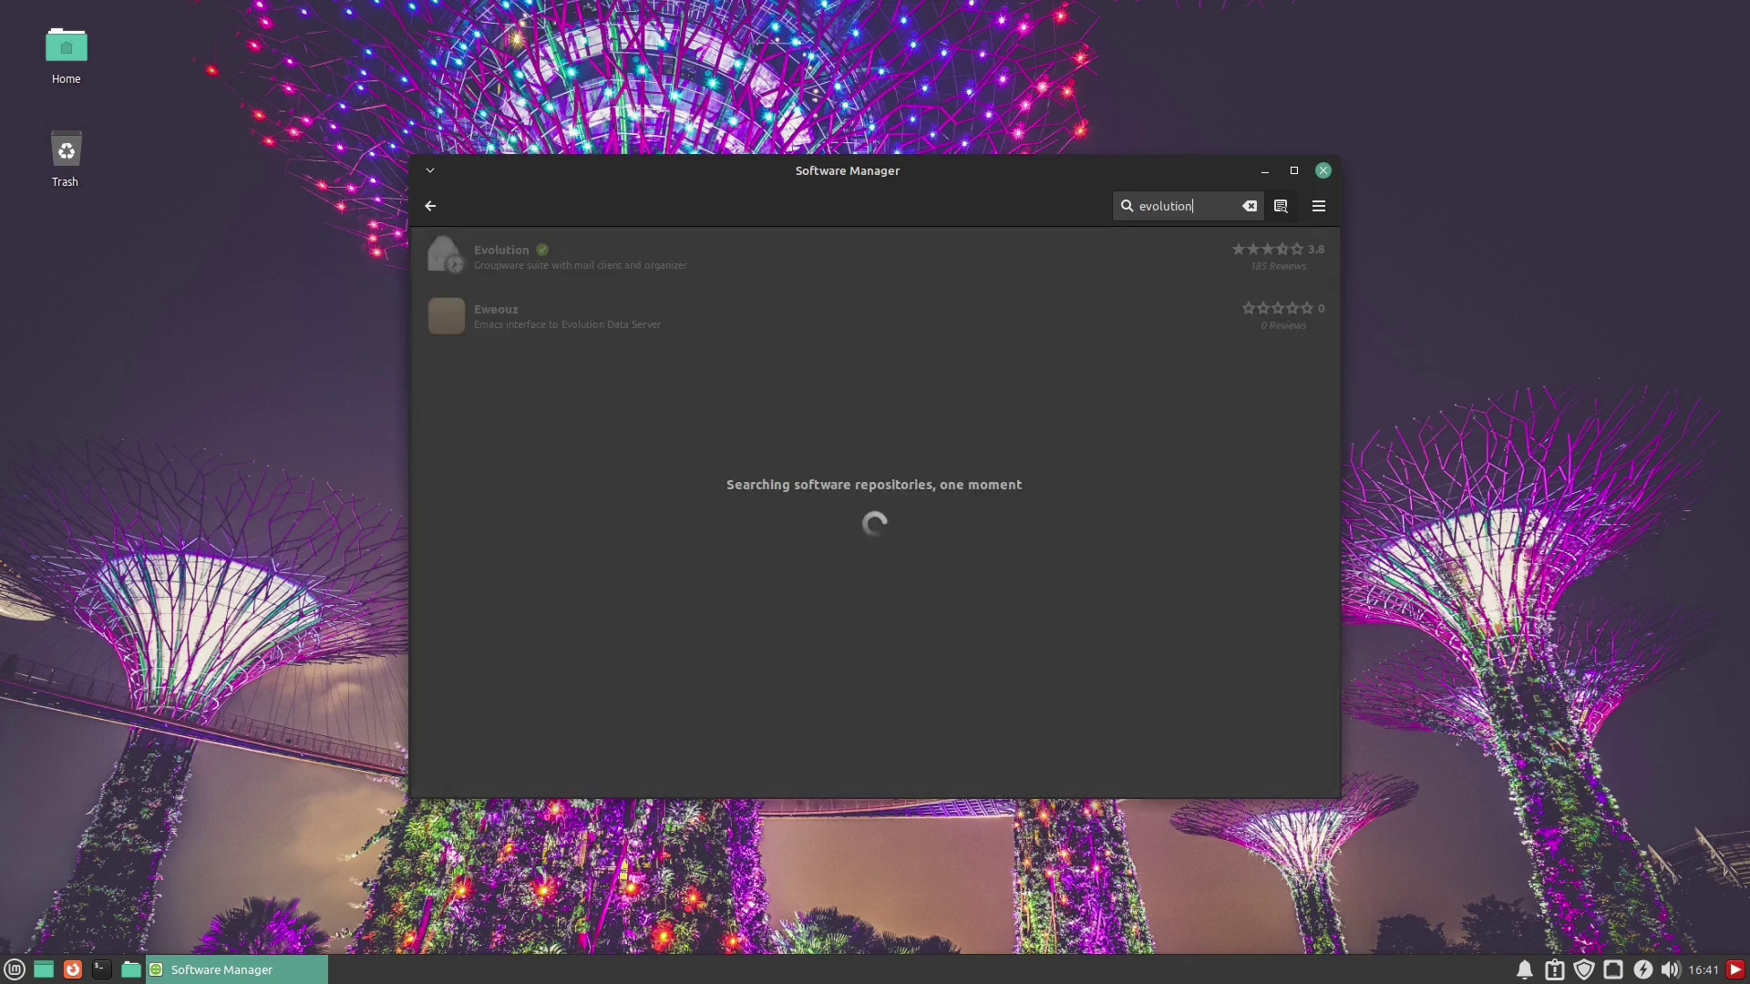
click(445, 200)
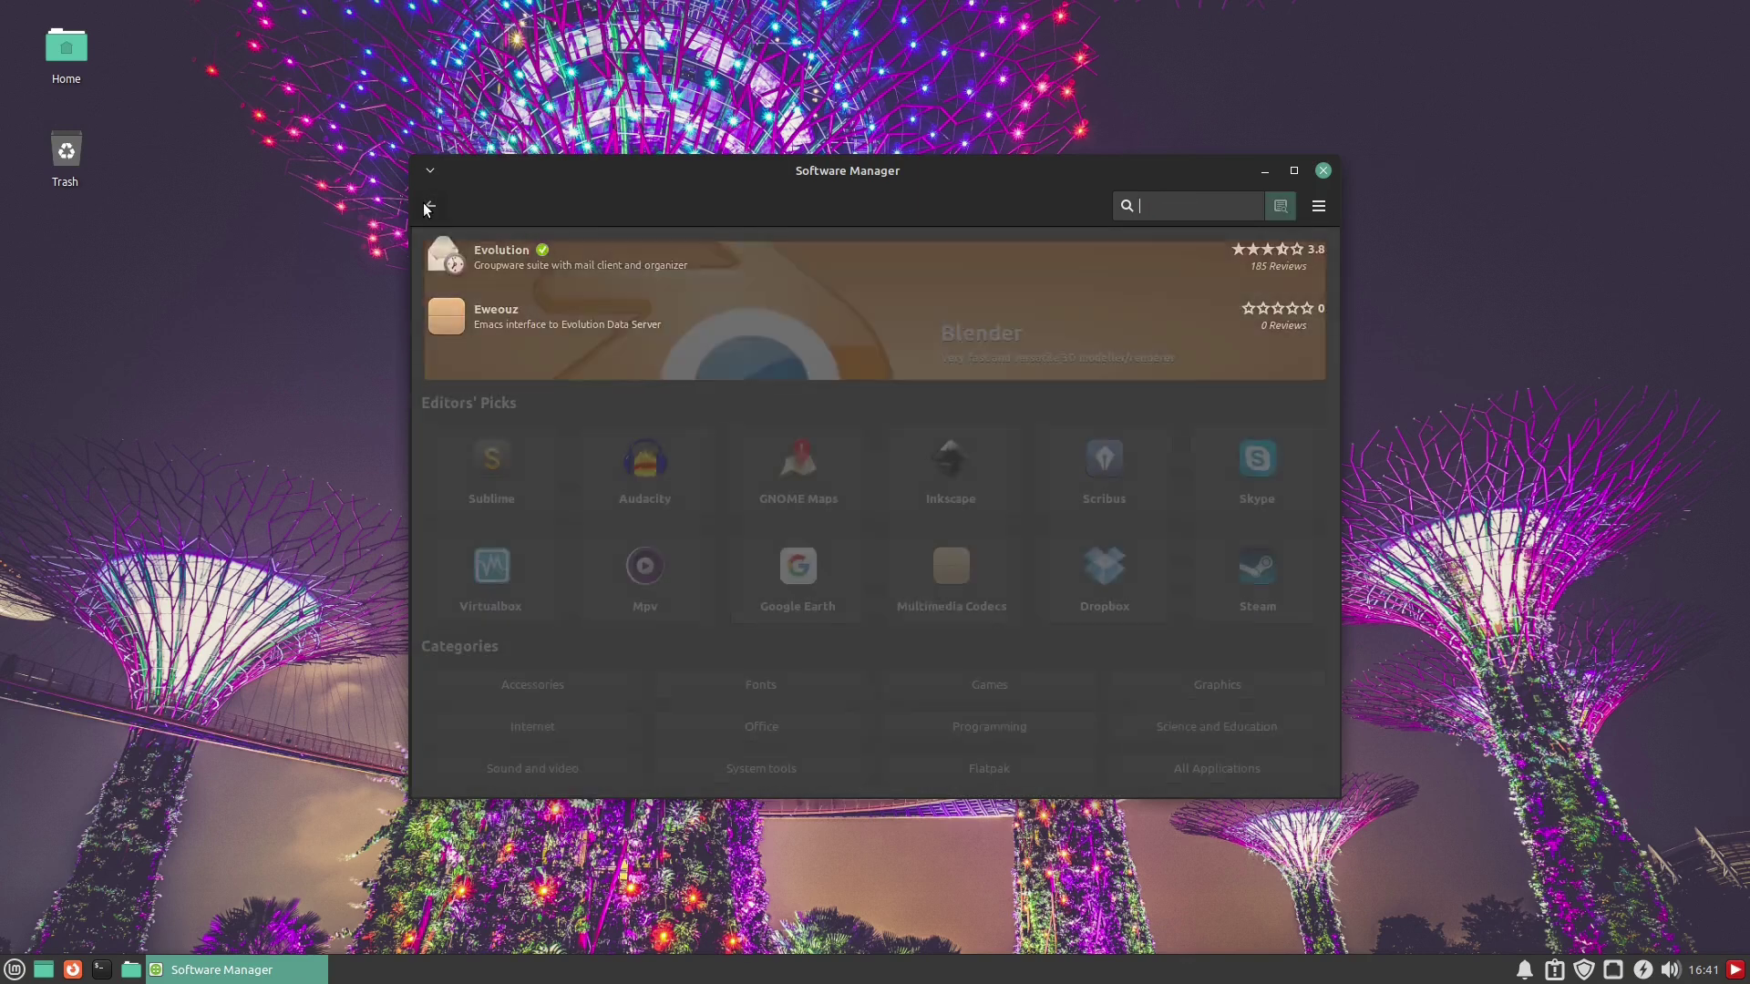
click(1168, 208)
text(evolution)
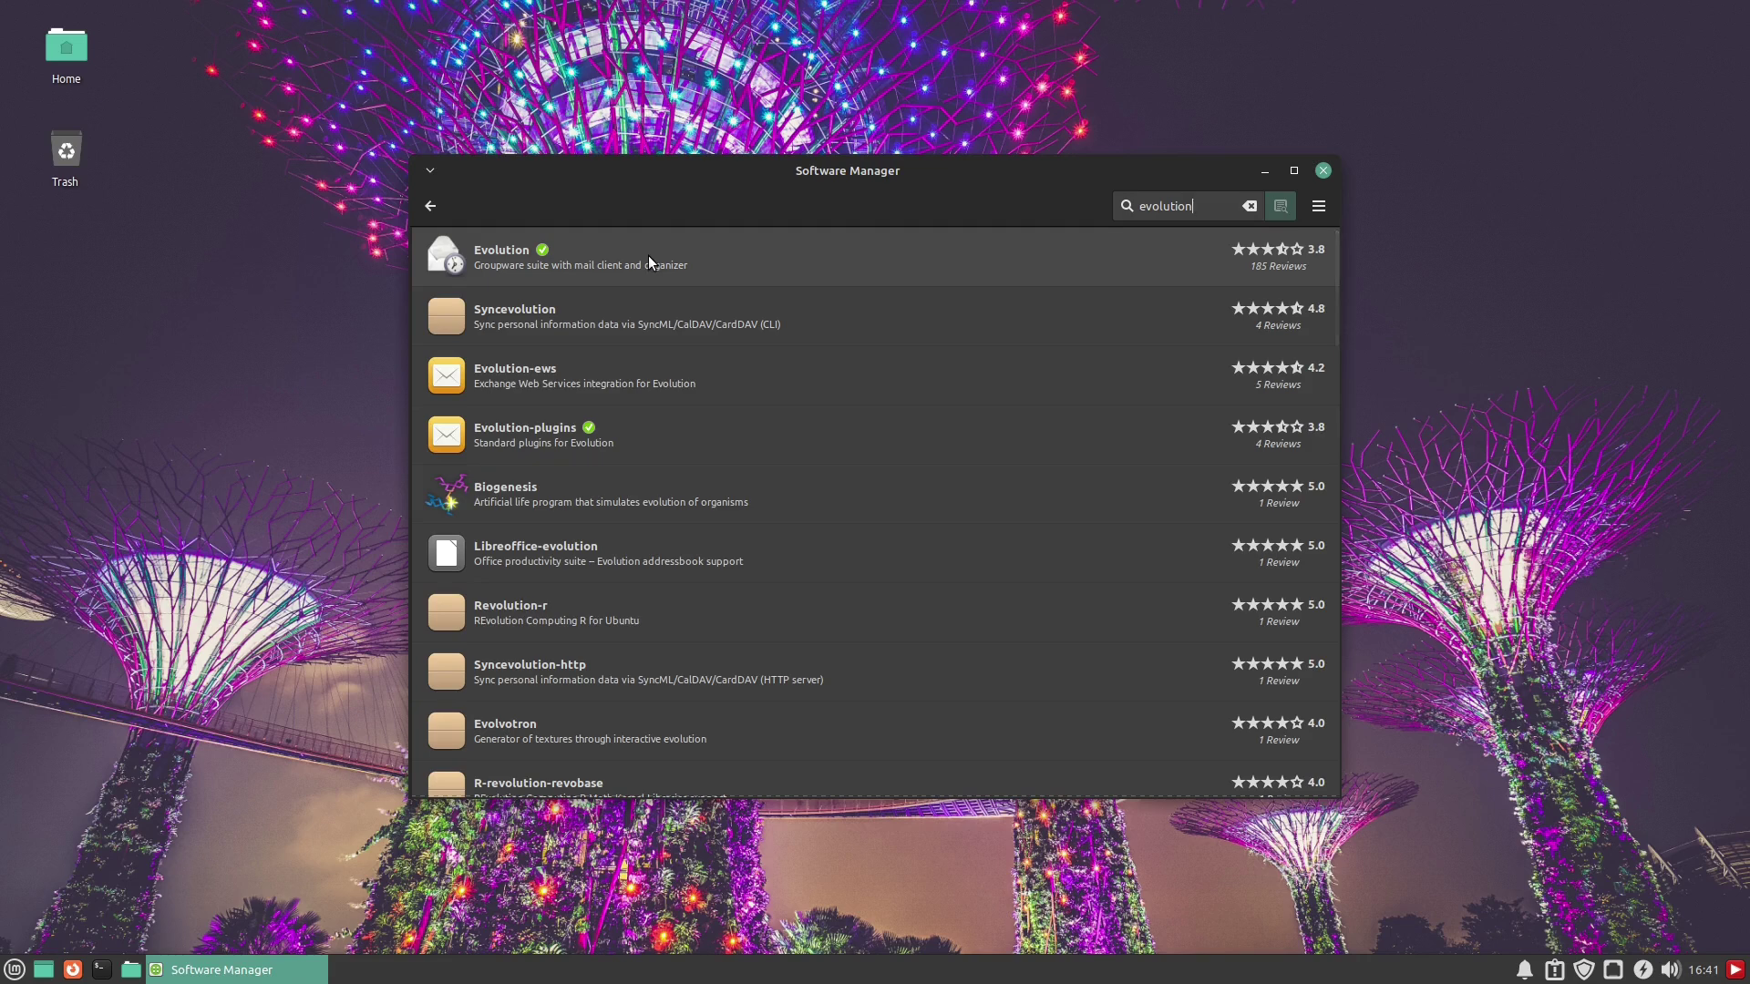
click(573, 441)
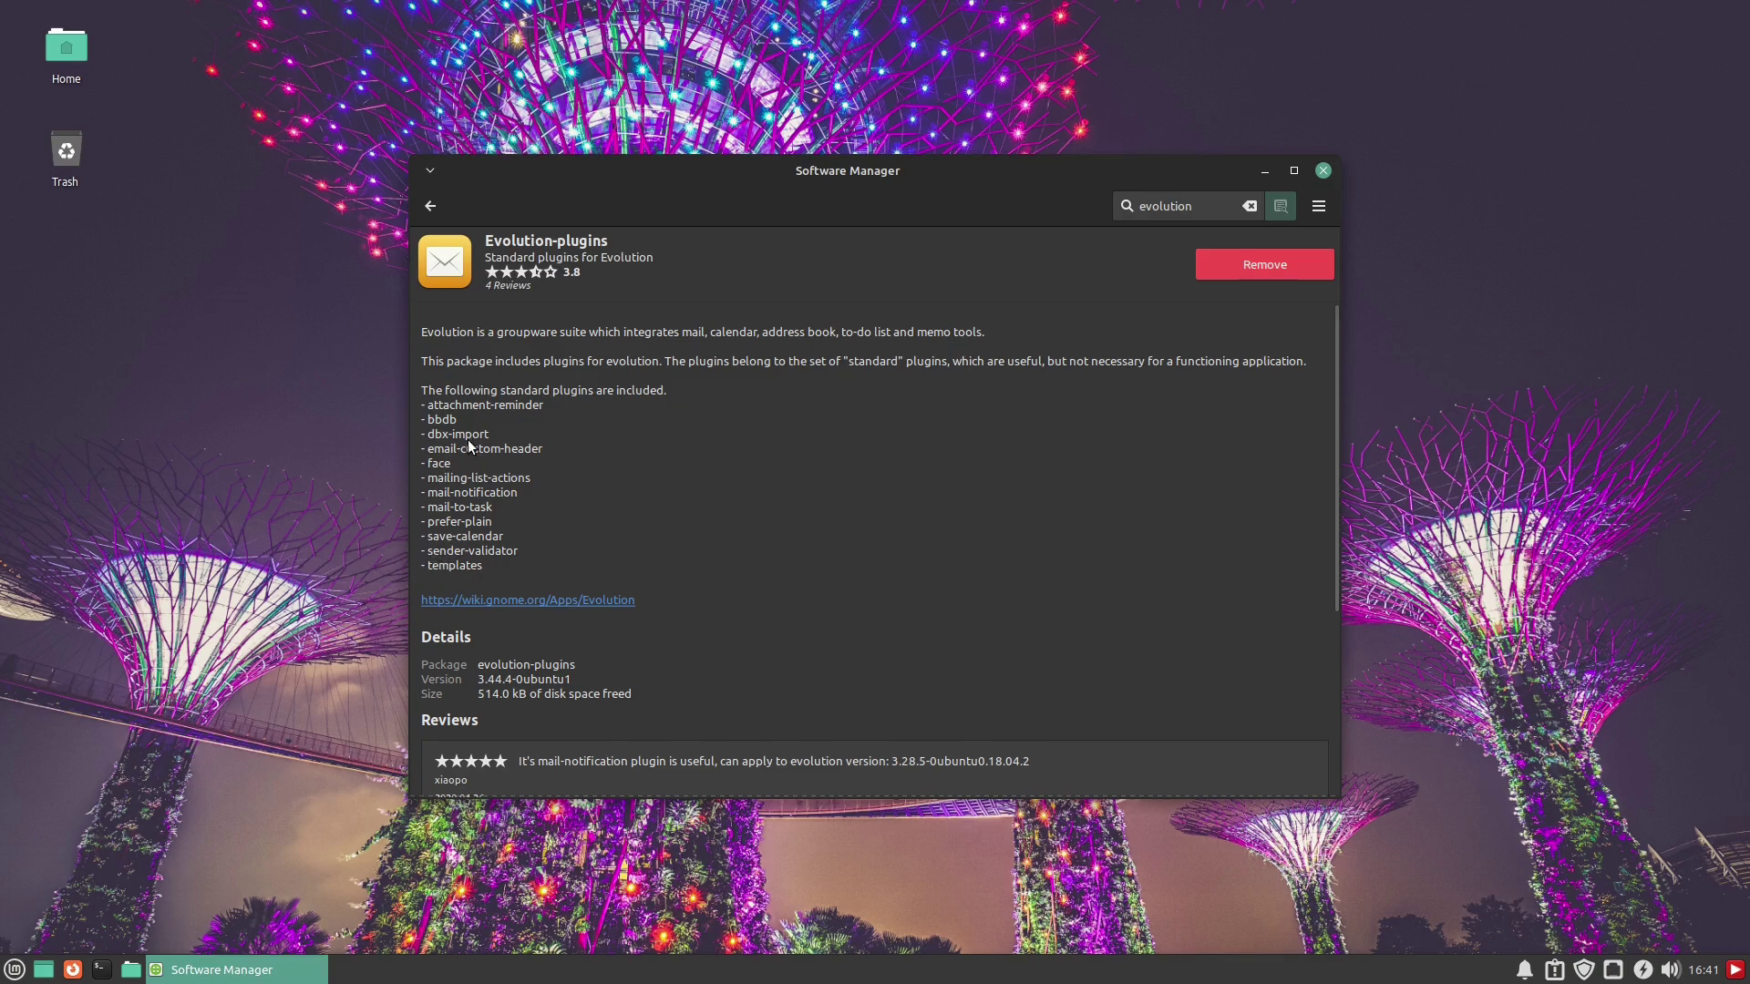
Return to the 'evolution' search results and scroll through the listed packages
click(430, 206)
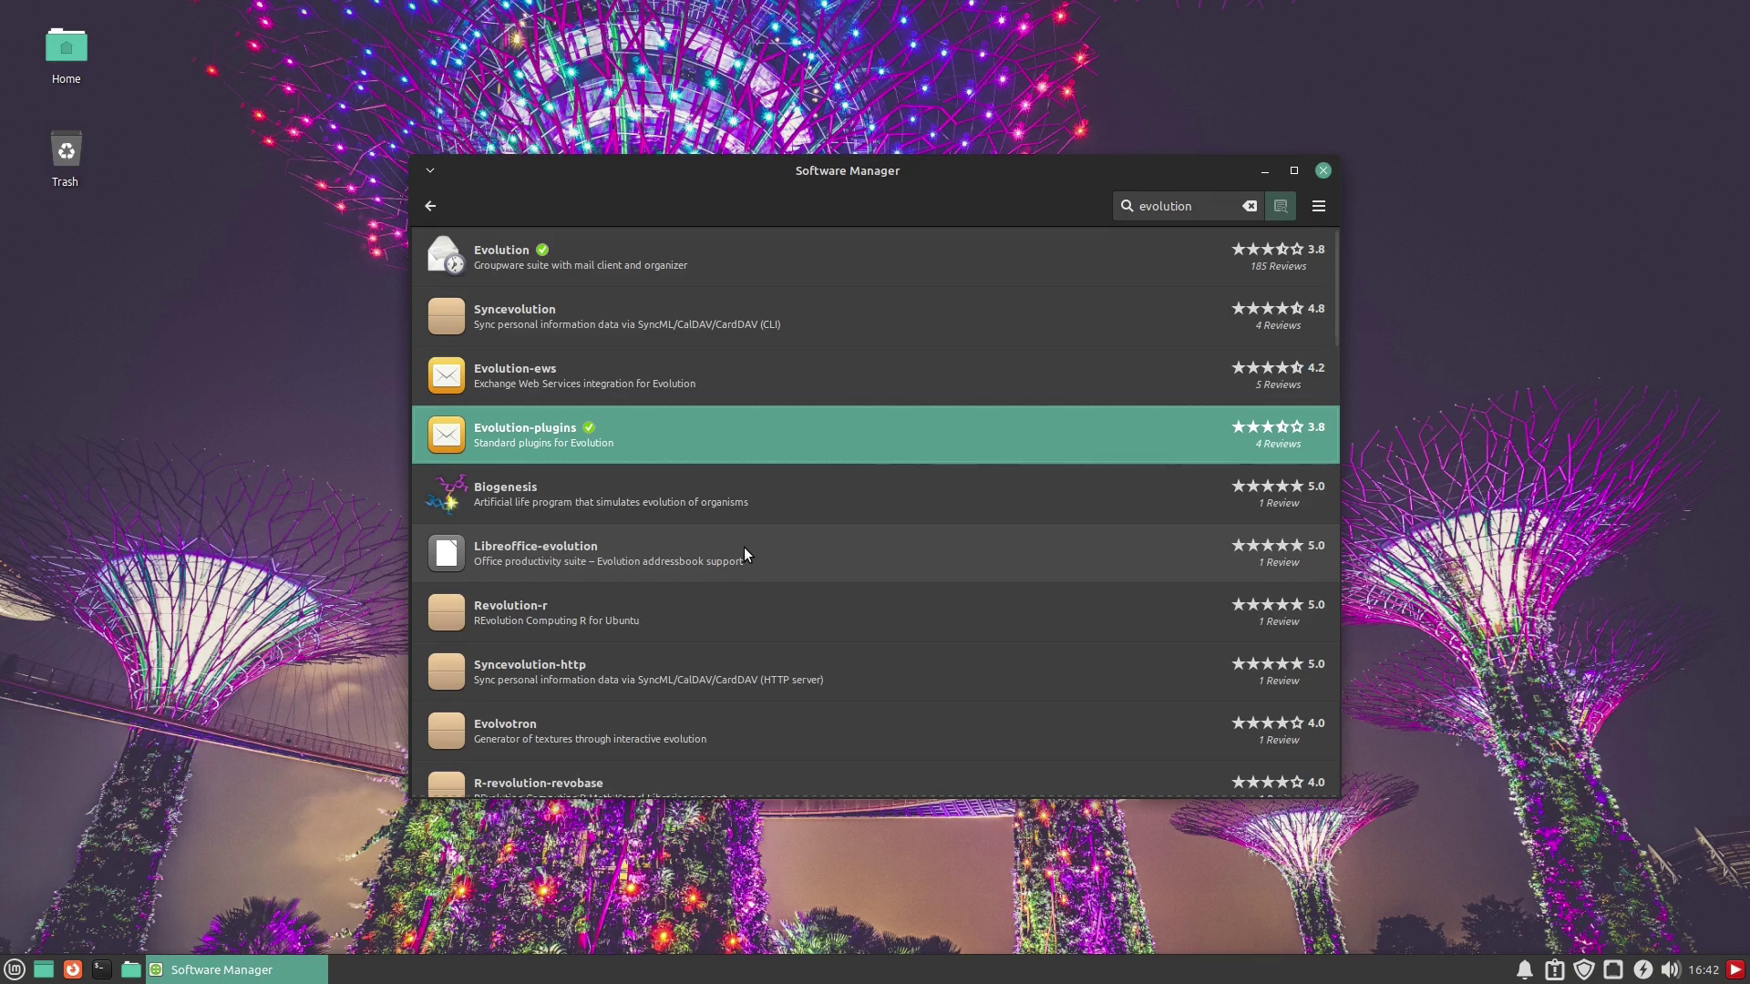
scroll(790, 598, down, 3)
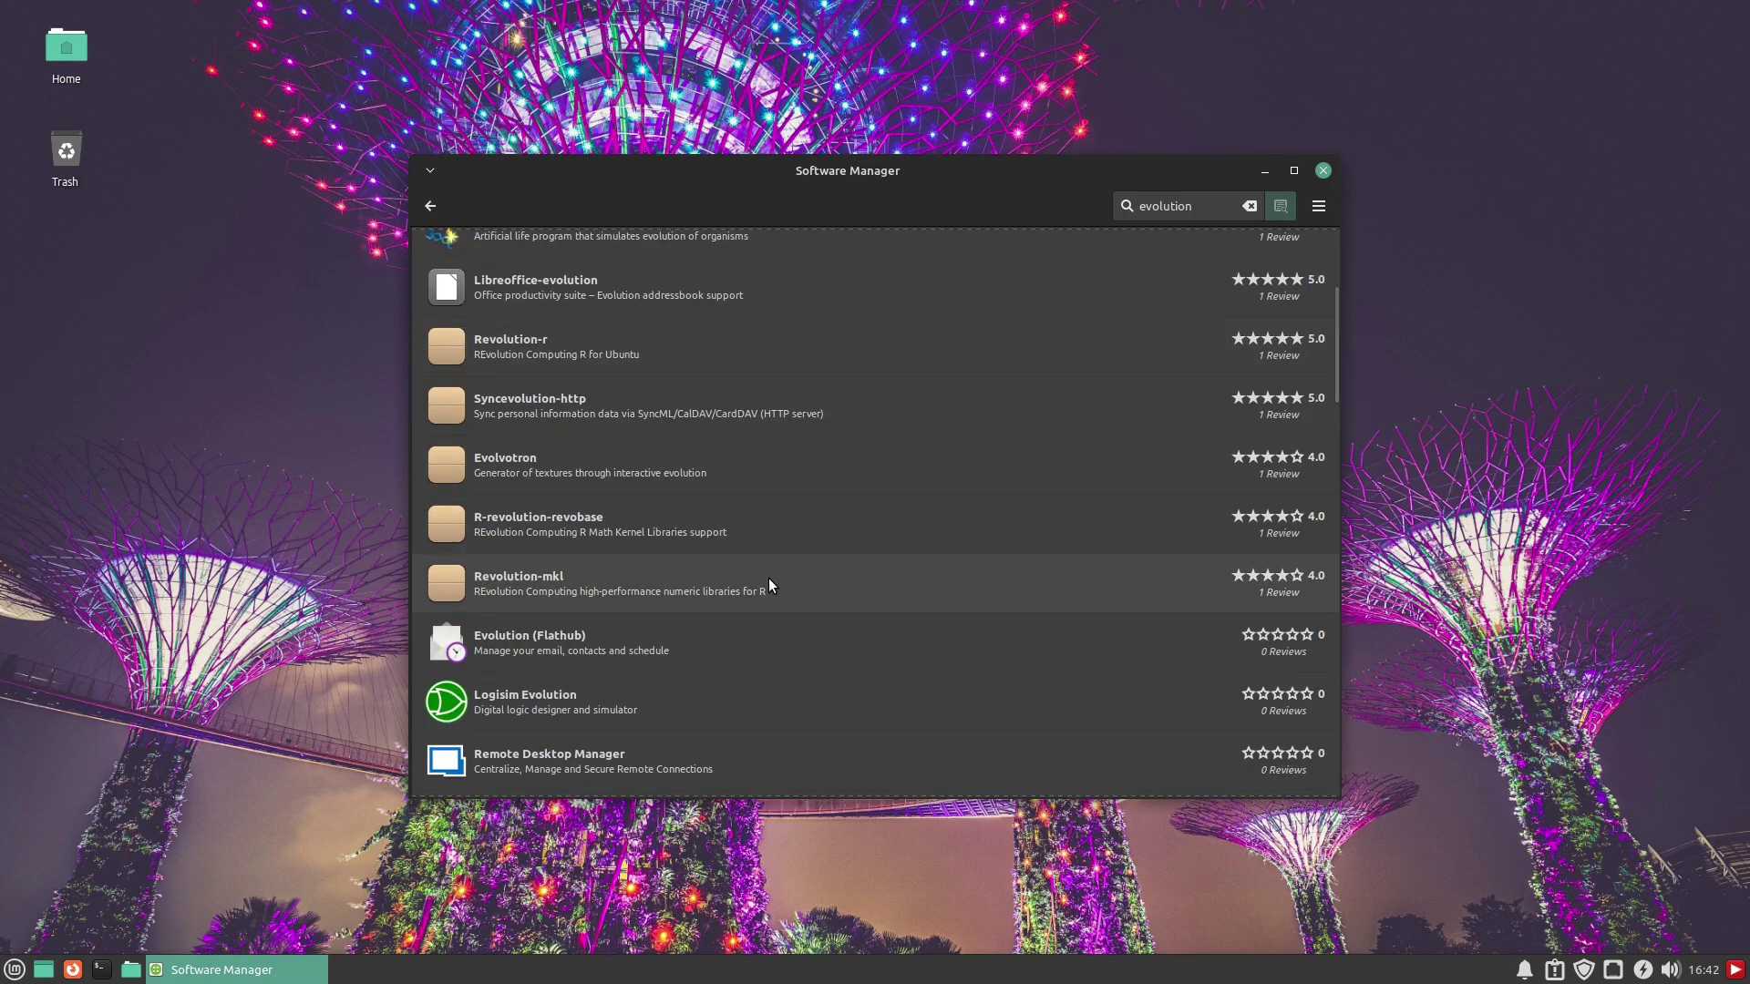
scroll(784, 629, down, 1)
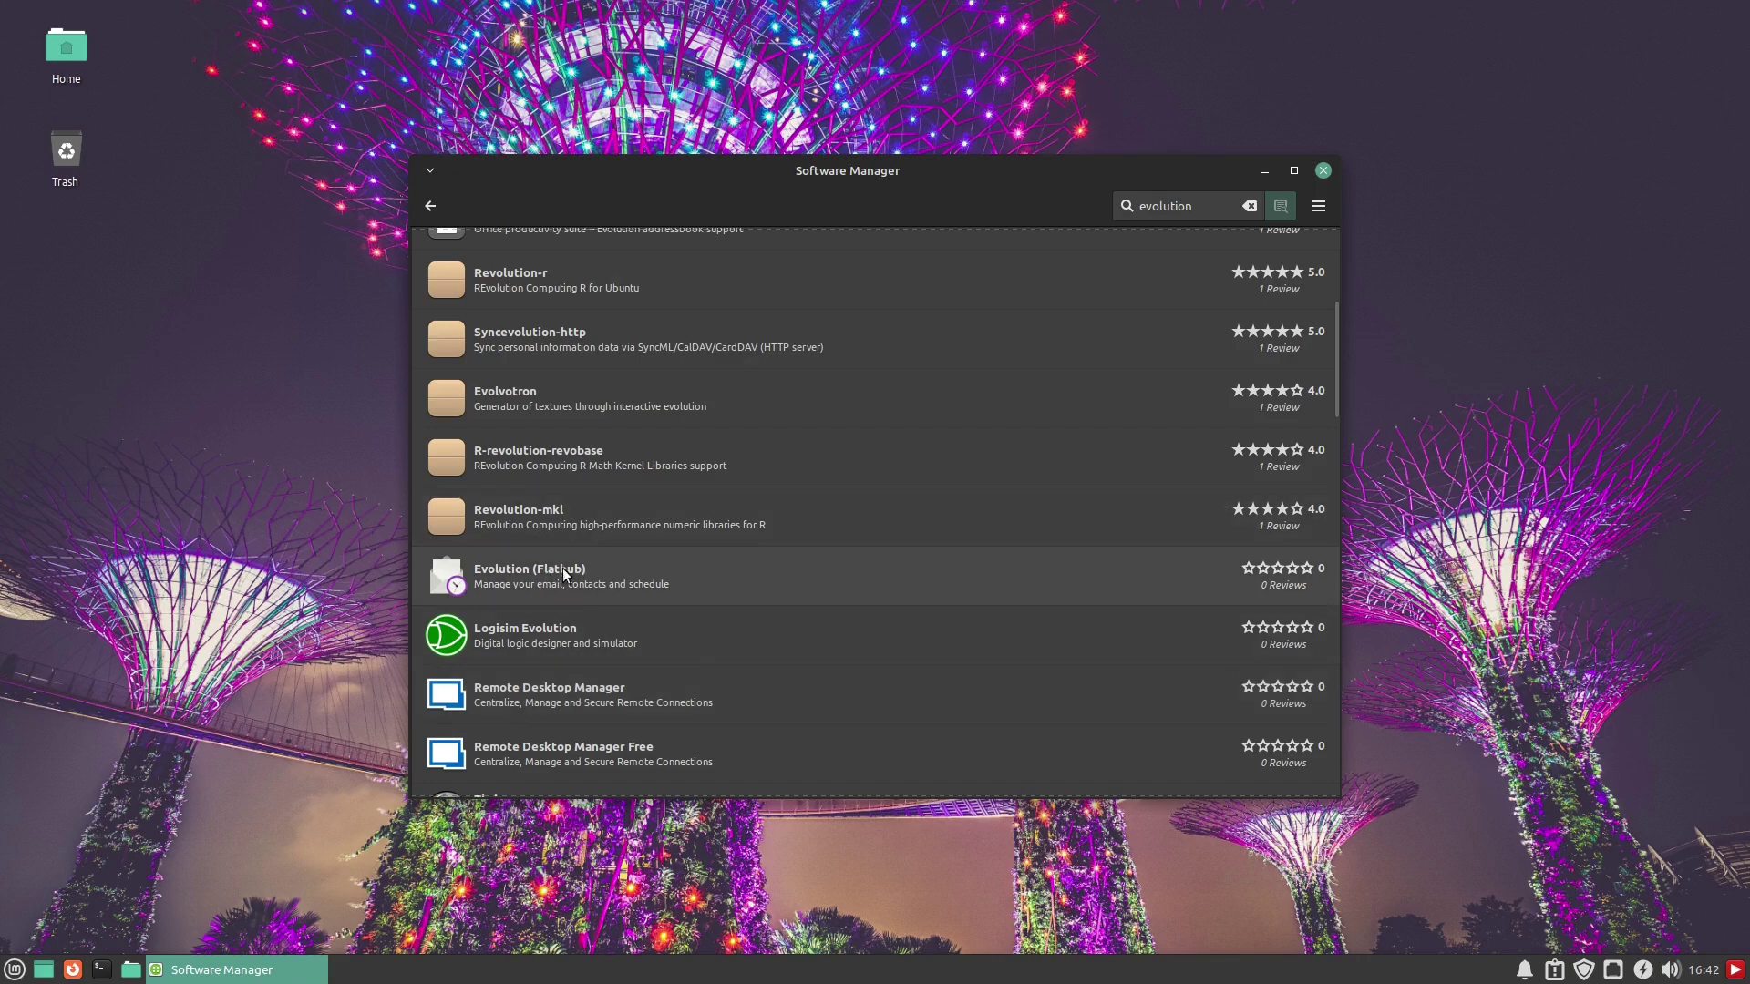
scroll(693, 653, down, 3)
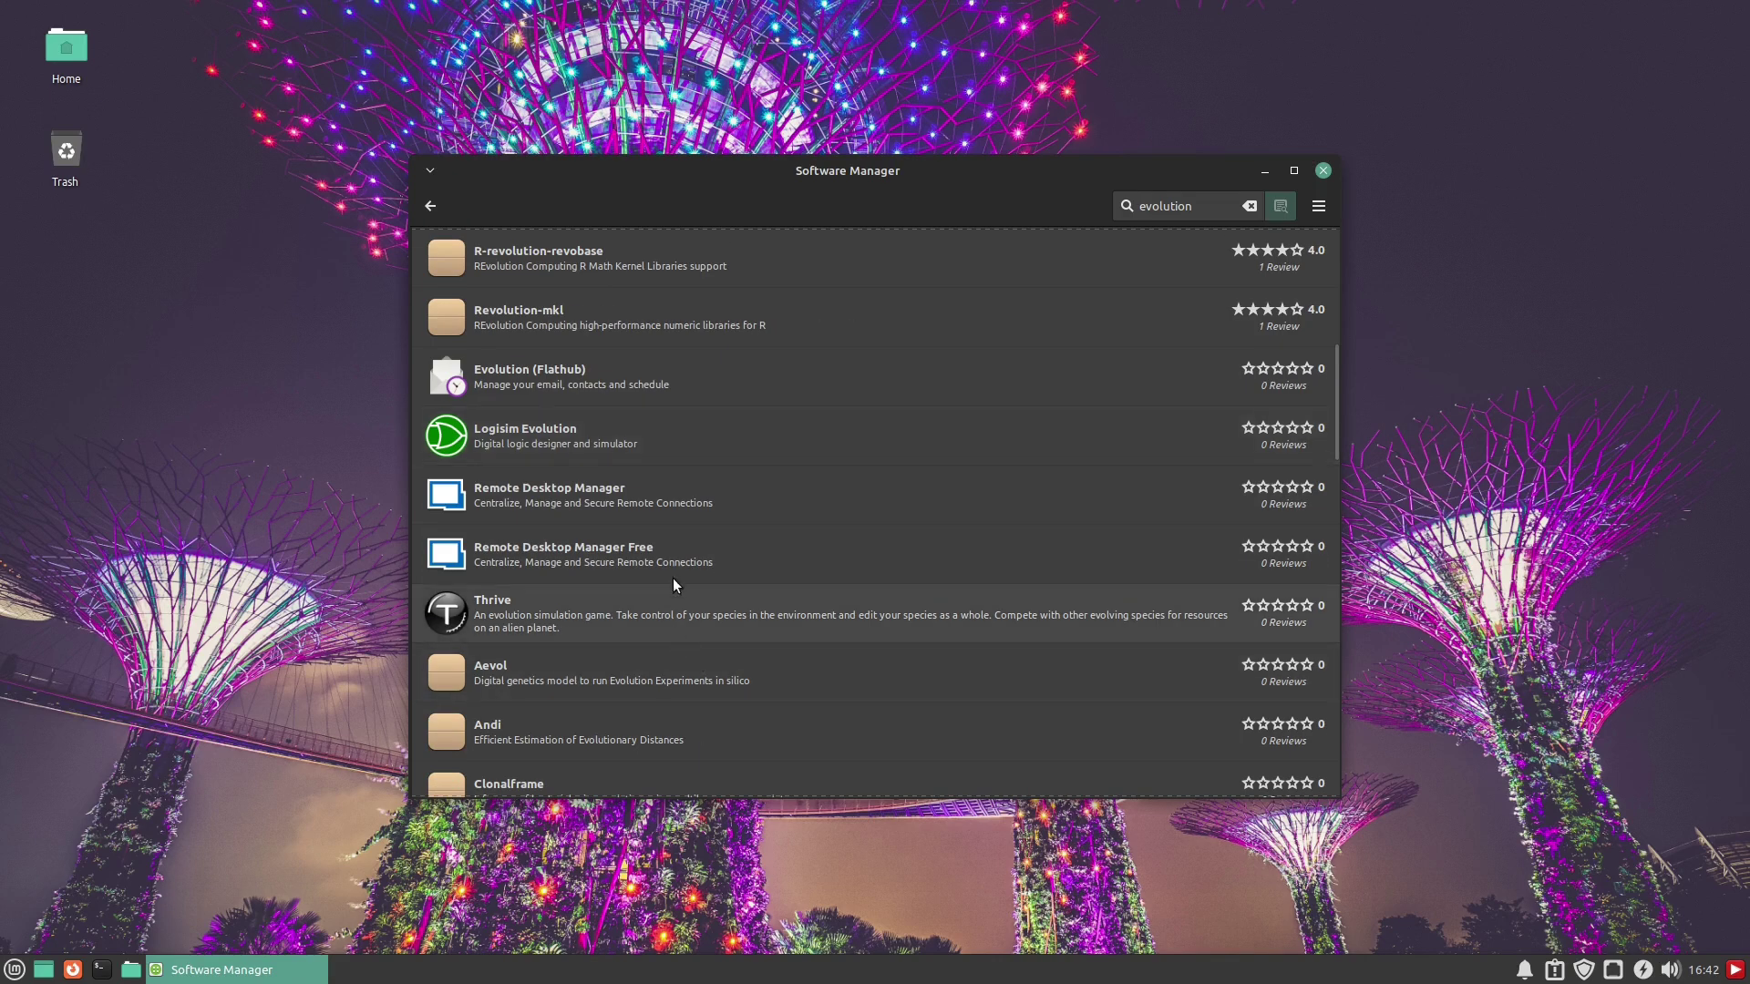
scroll(665, 615, up, 8)
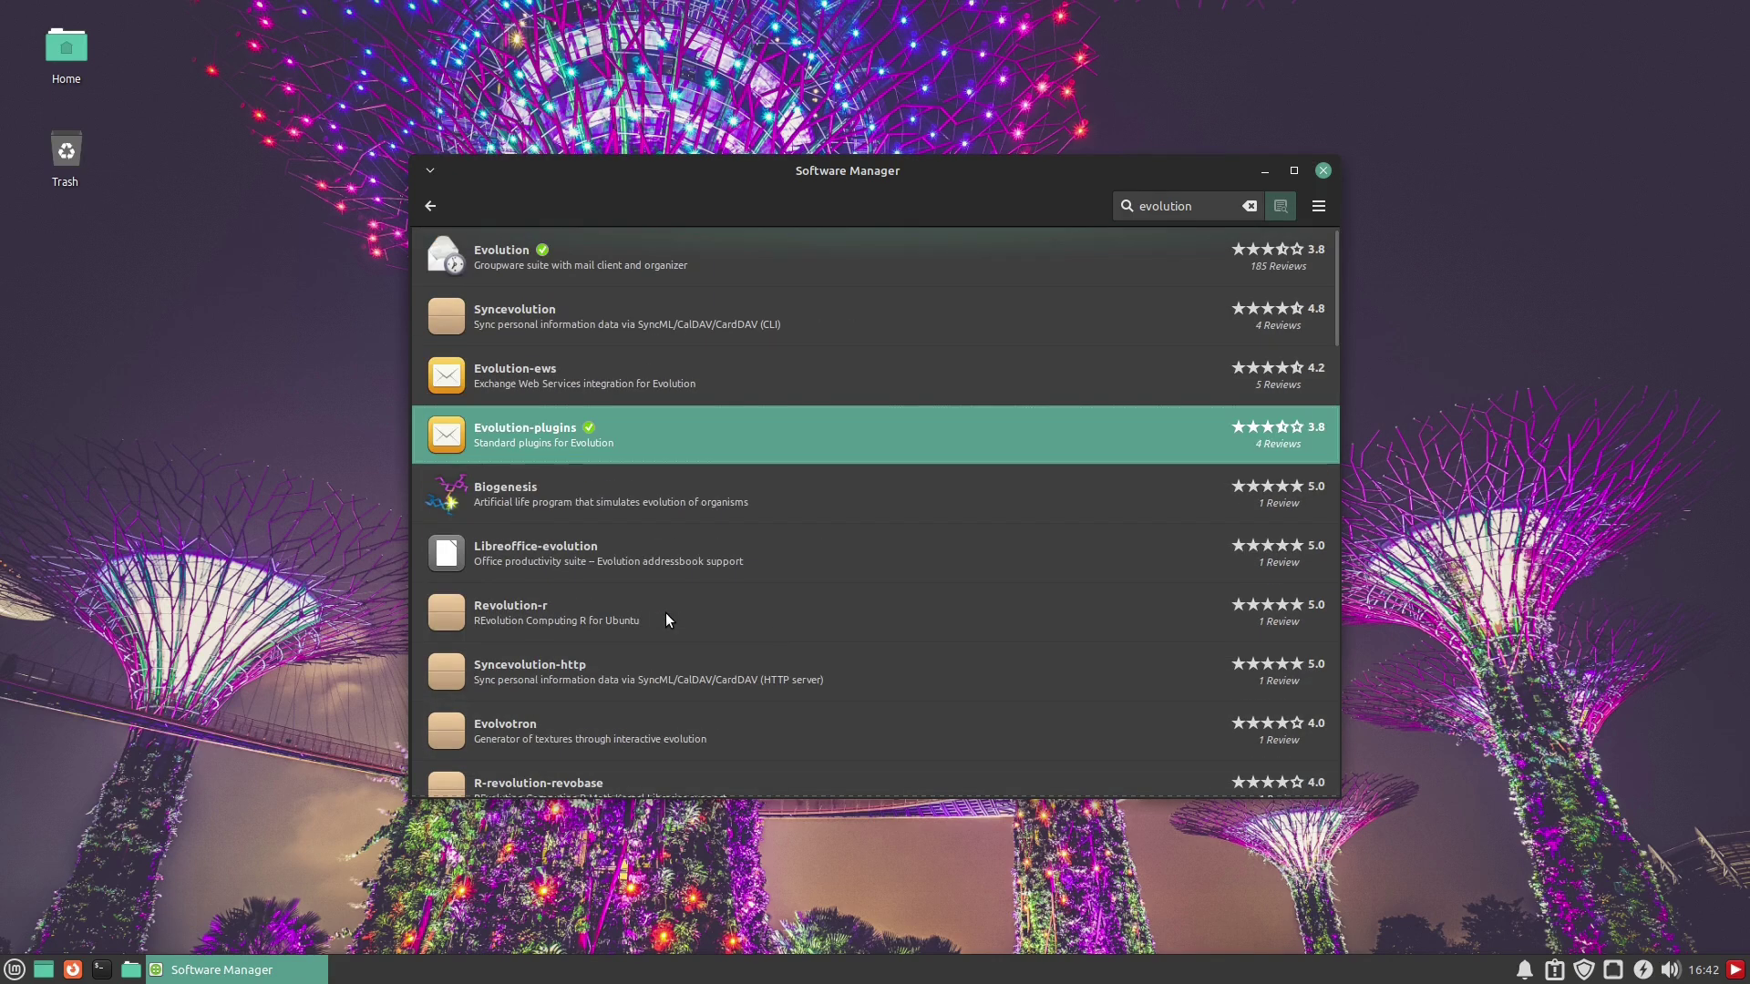
Roll up and restore the Software Manager window, then close it
double_click(578, 172)
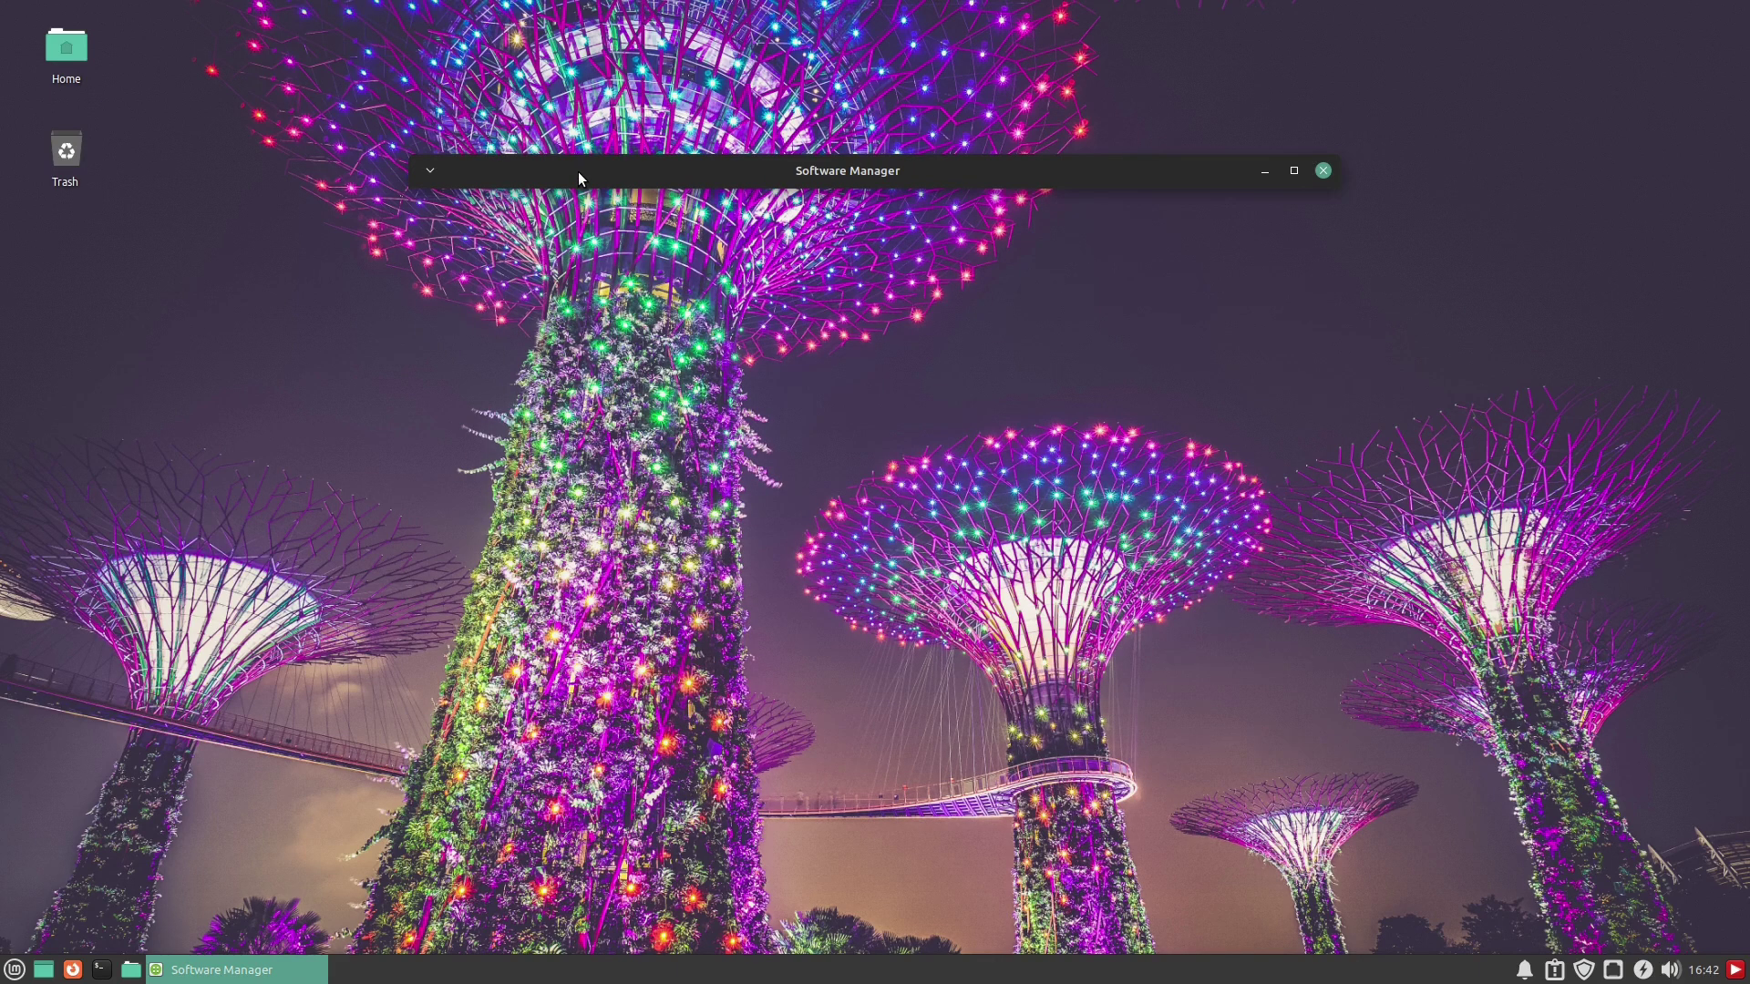
double_click(578, 172)
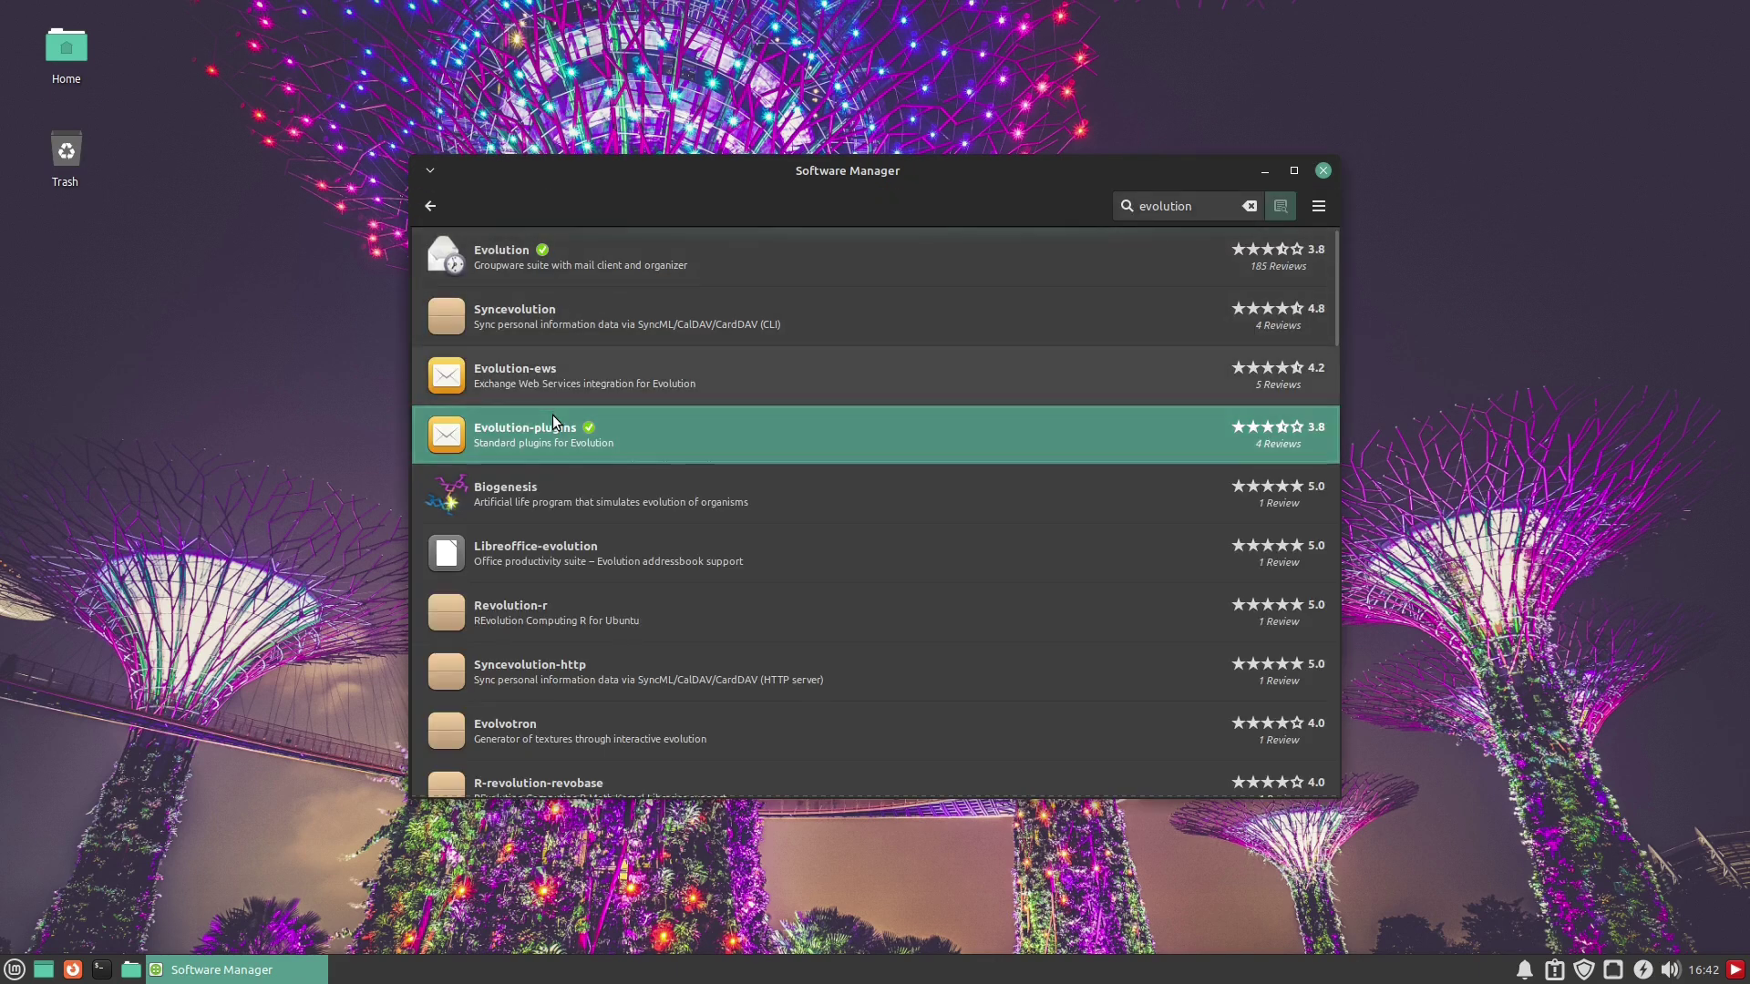
click(1322, 171)
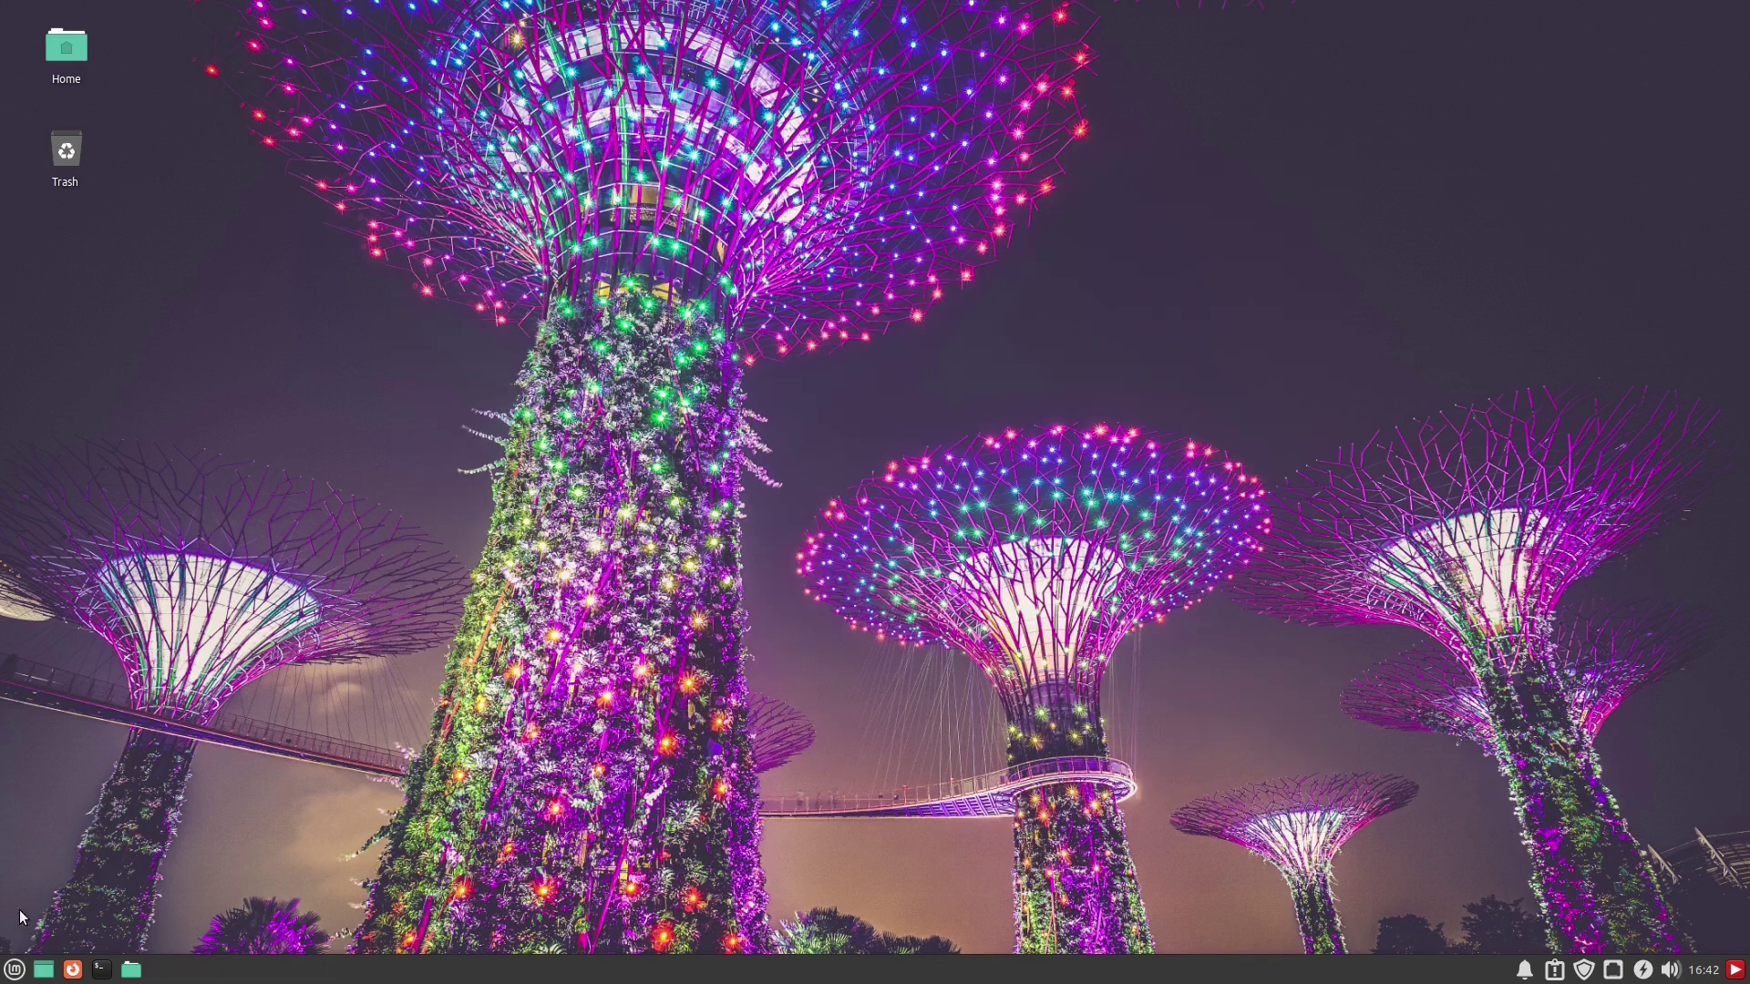
Launch Evolution from the Mint menu's Office category
click(13, 970)
mouse_move(56, 729)
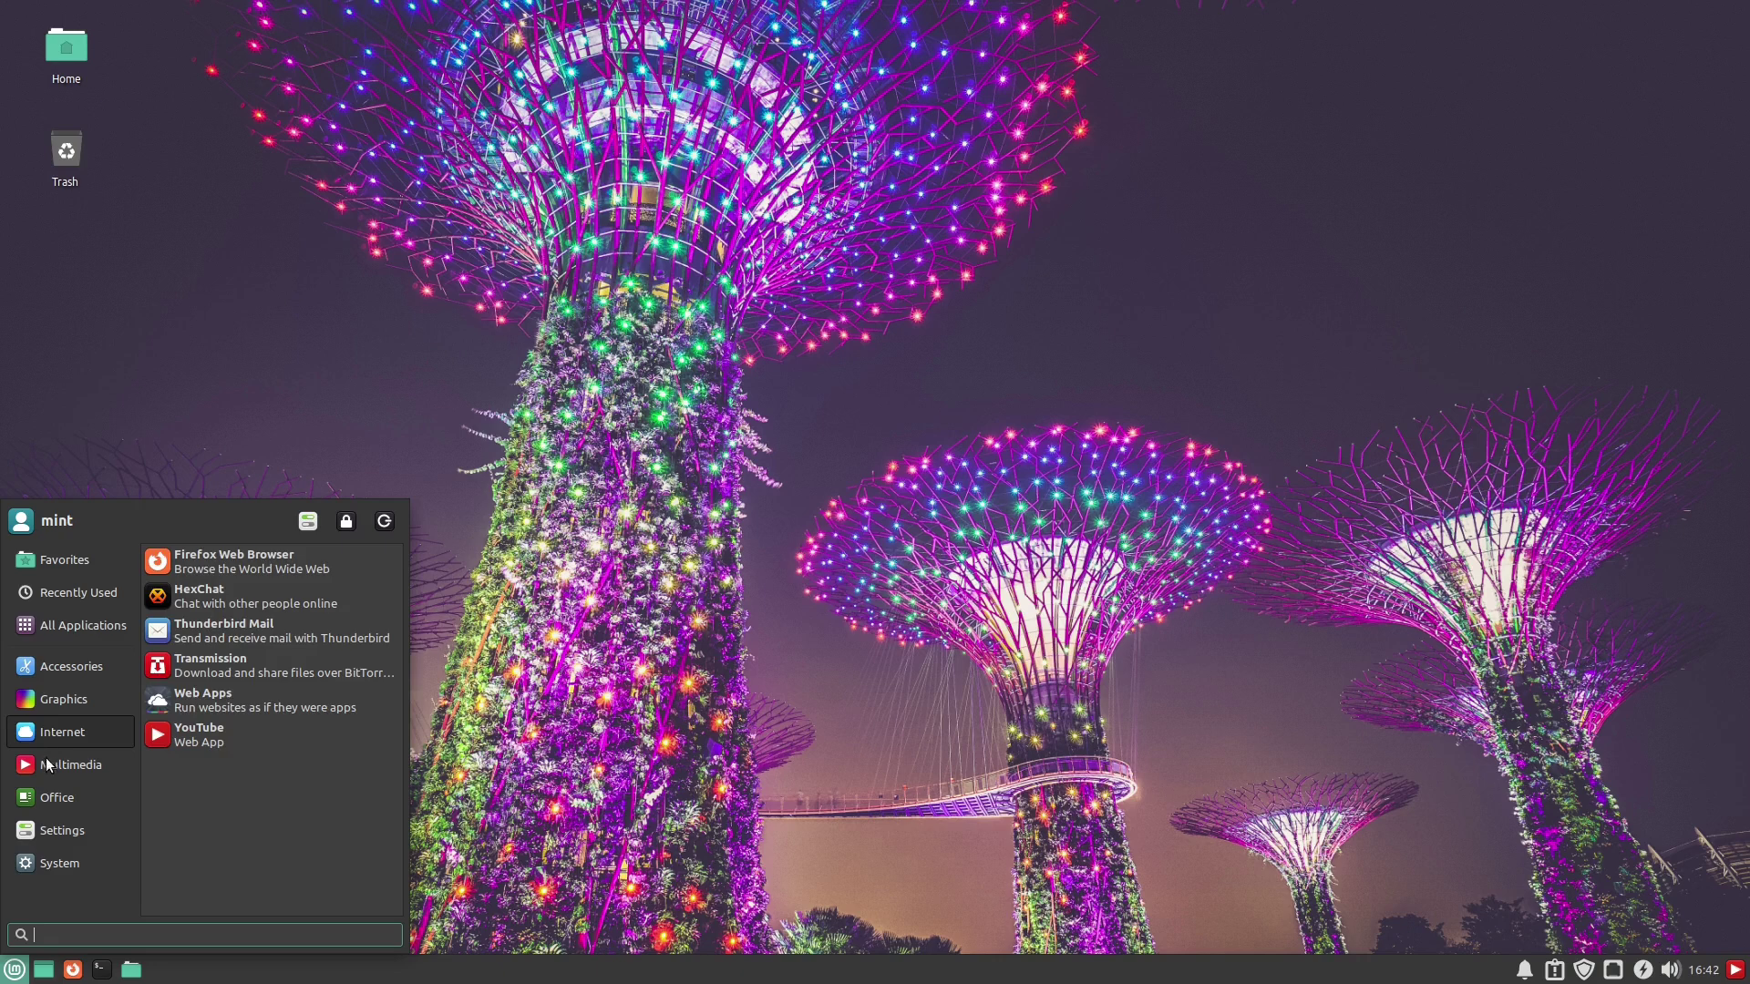
mouse_move(57, 800)
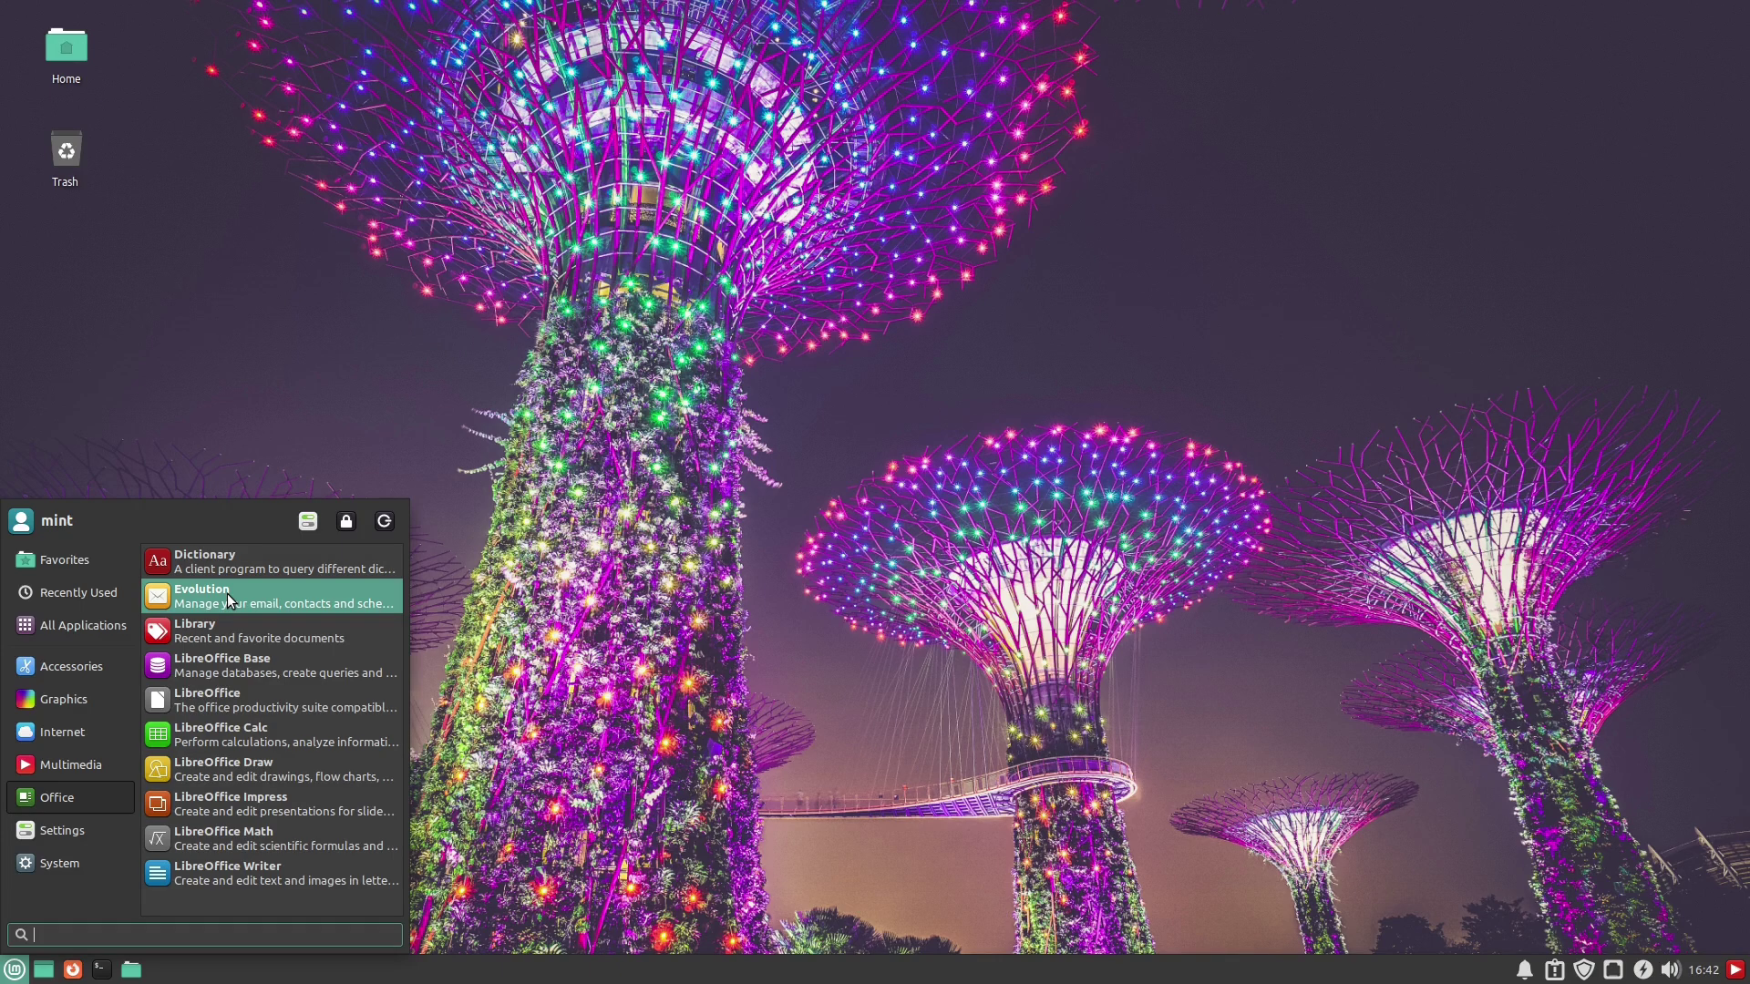
click(228, 599)
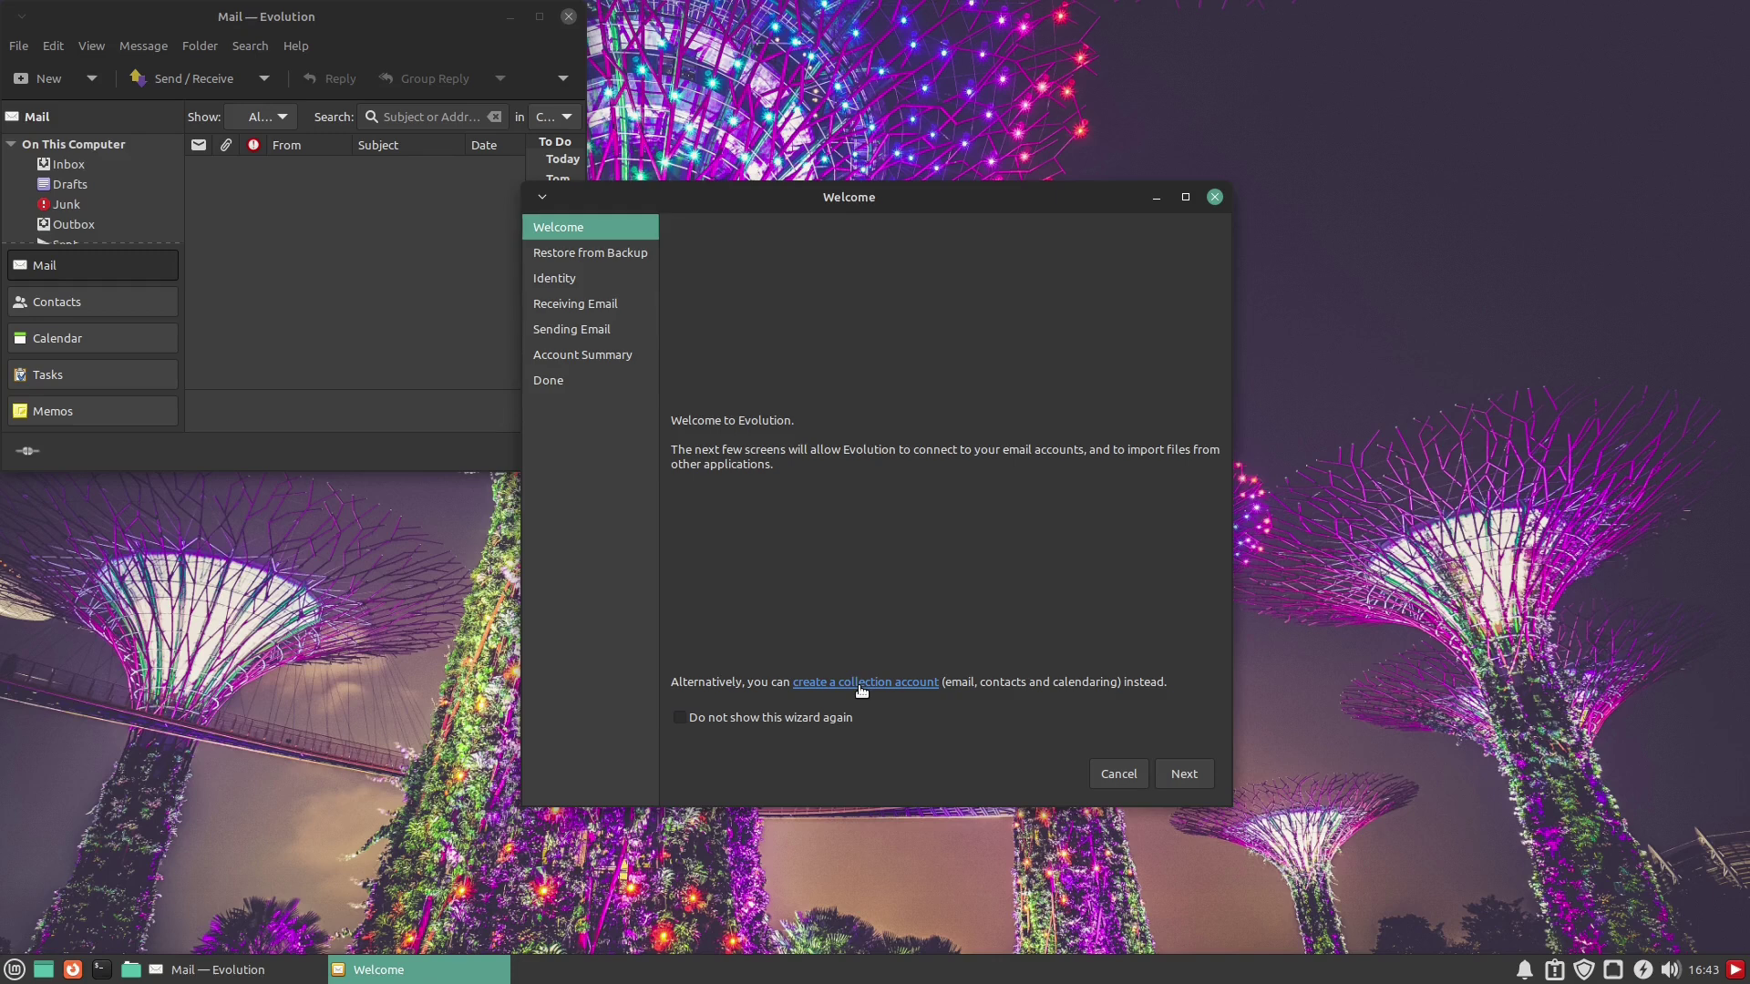
click(14, 969)
Dismiss the Mint menu and advance the assistant past Welcome and Restore from Backup
text(onlin)
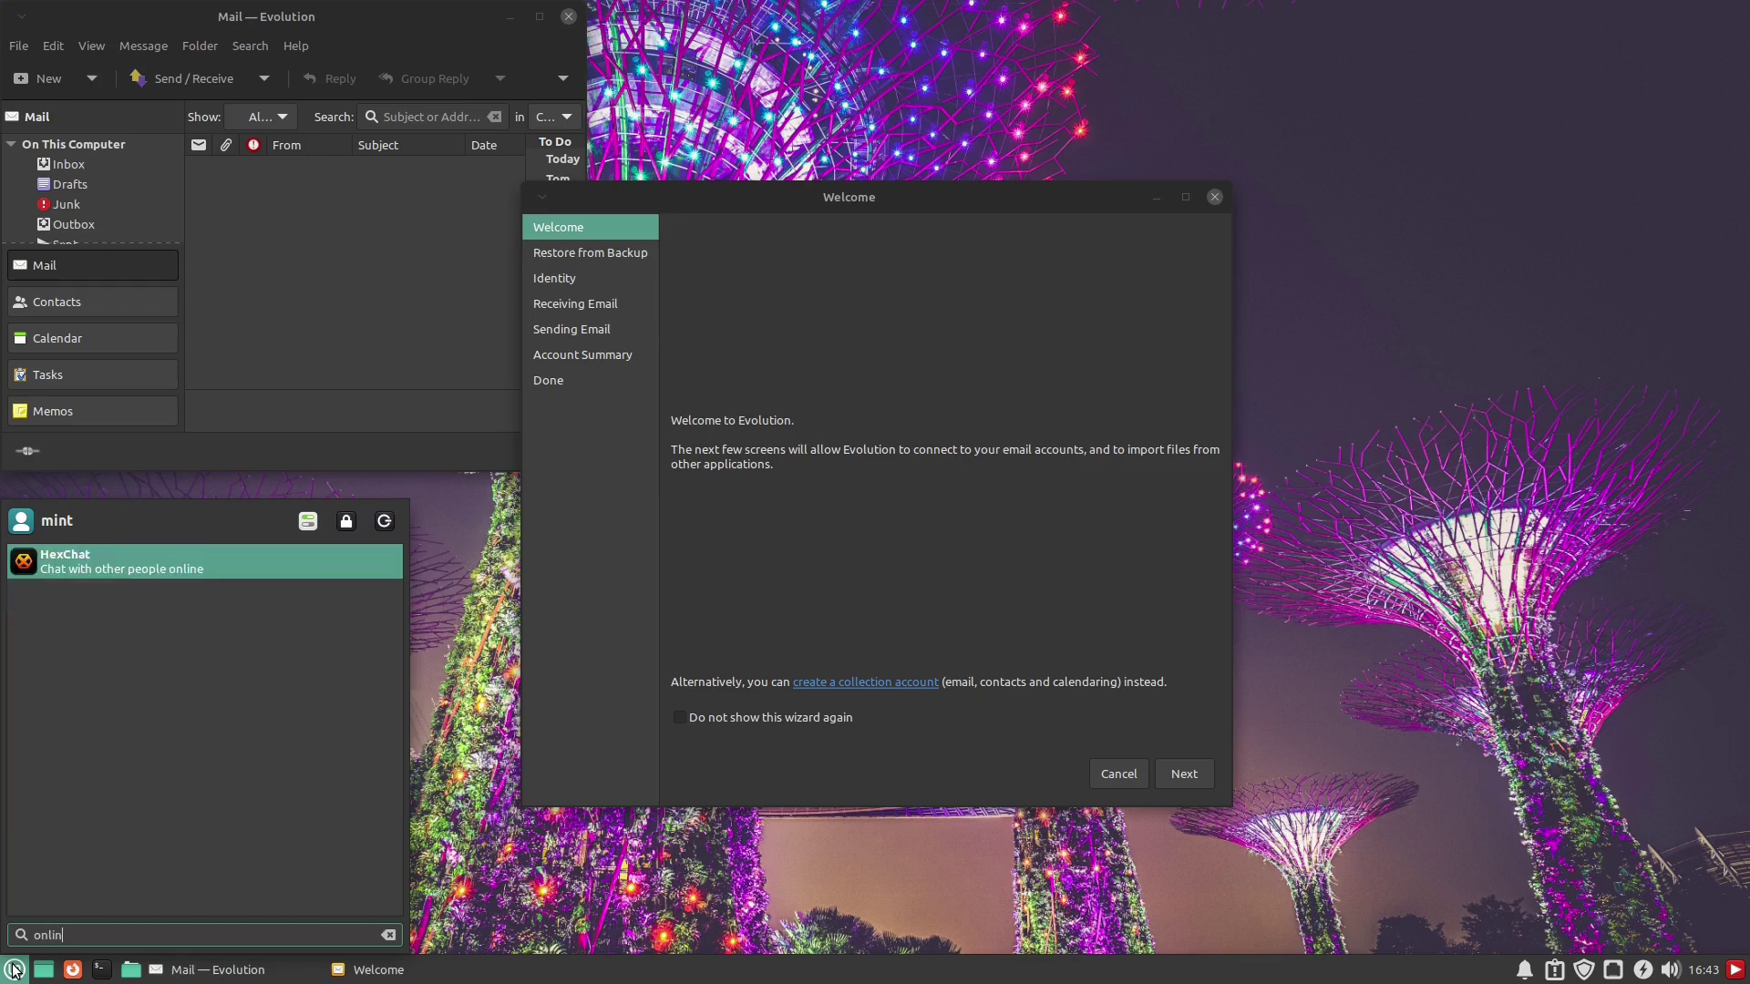
key(BackSpace)
key(BackSpace)
key(BackSpace)
key(BackSpace)
key(BackSpace)
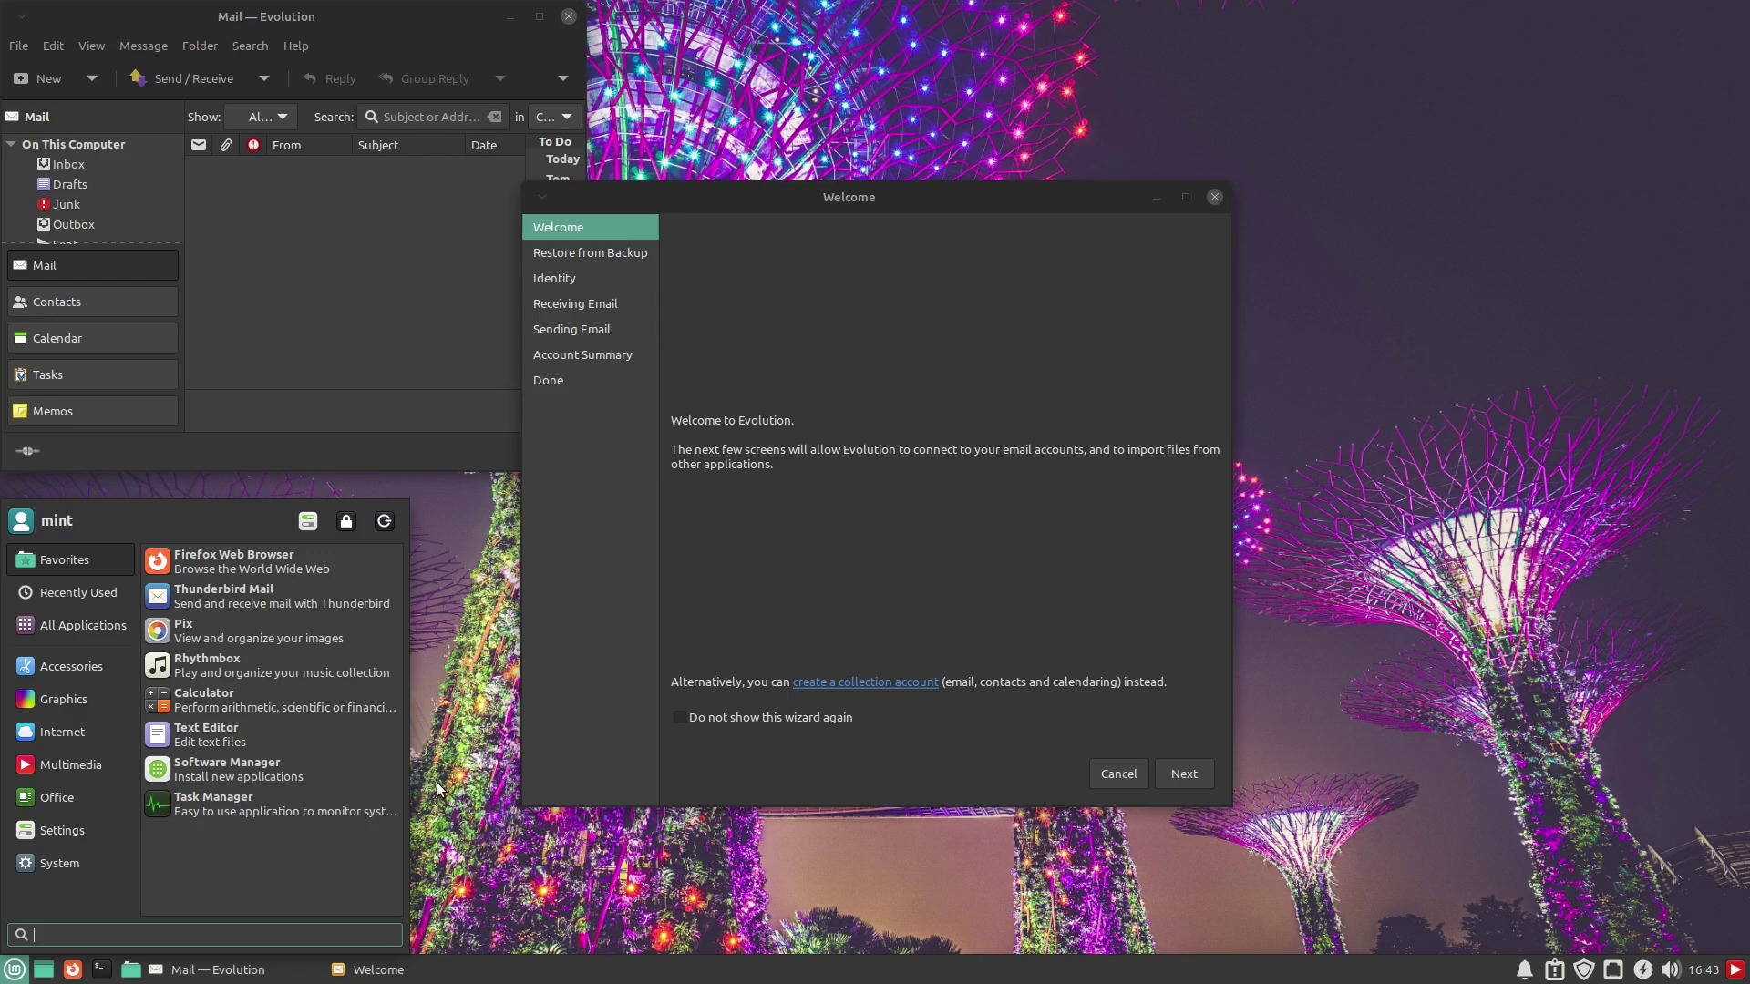
click(458, 758)
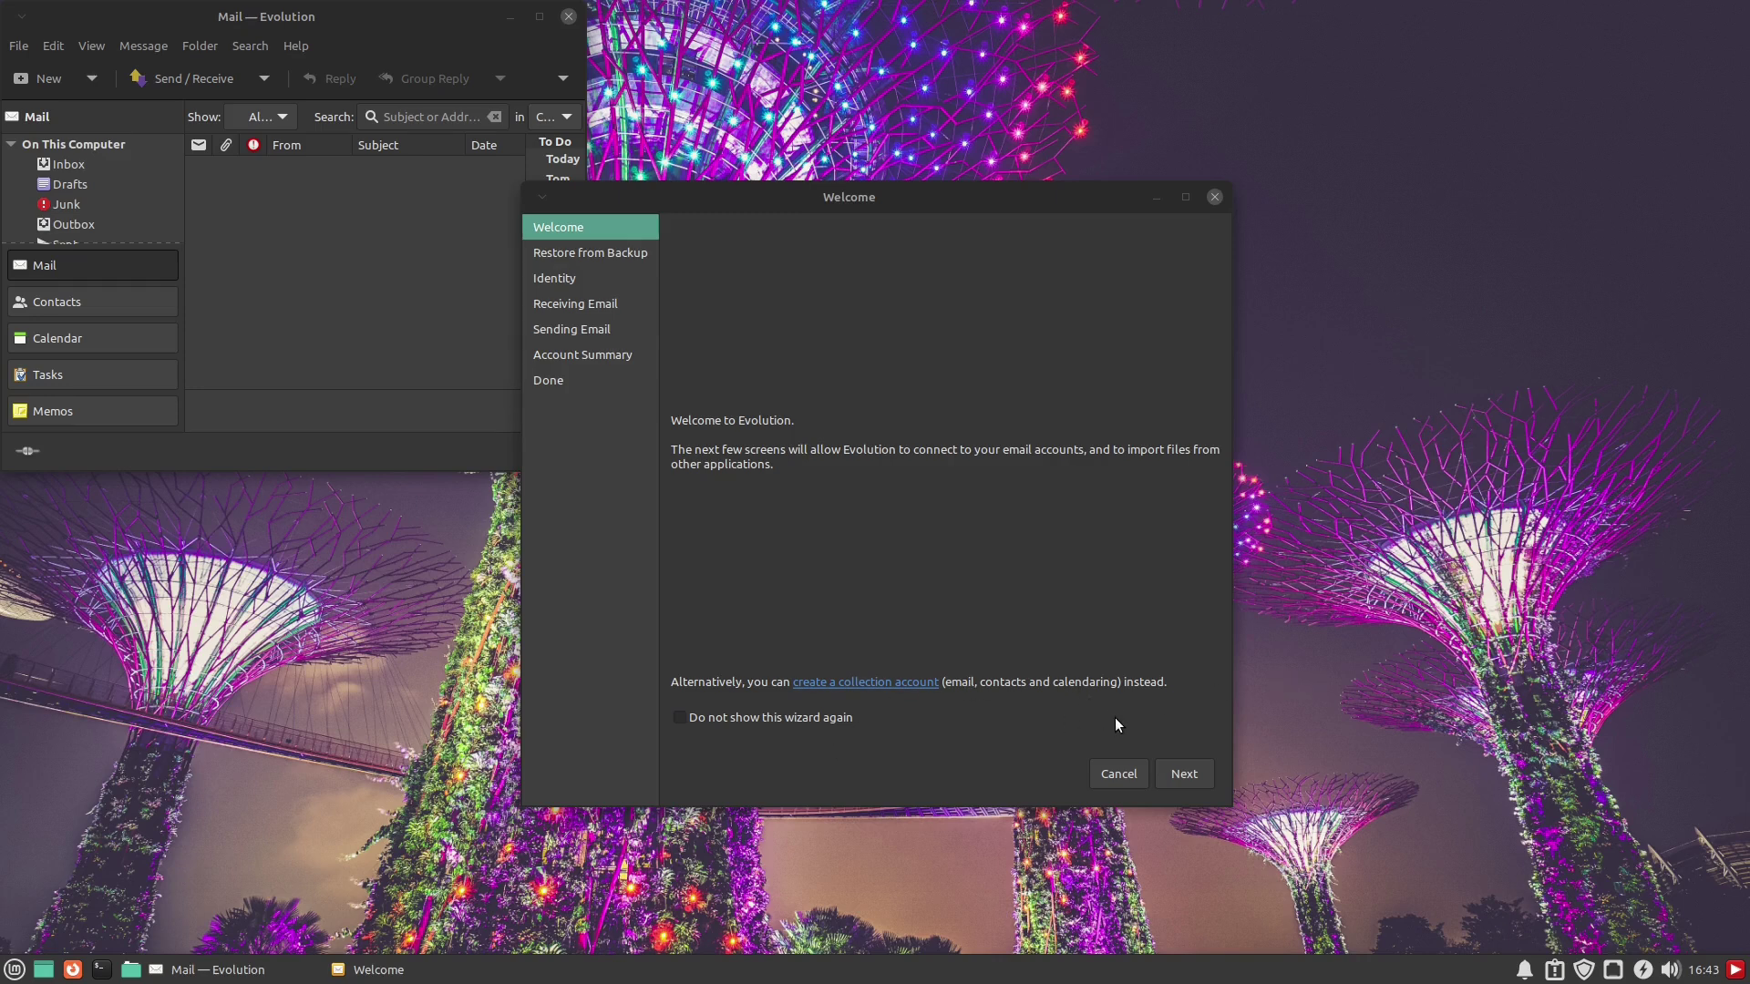
click(1176, 781)
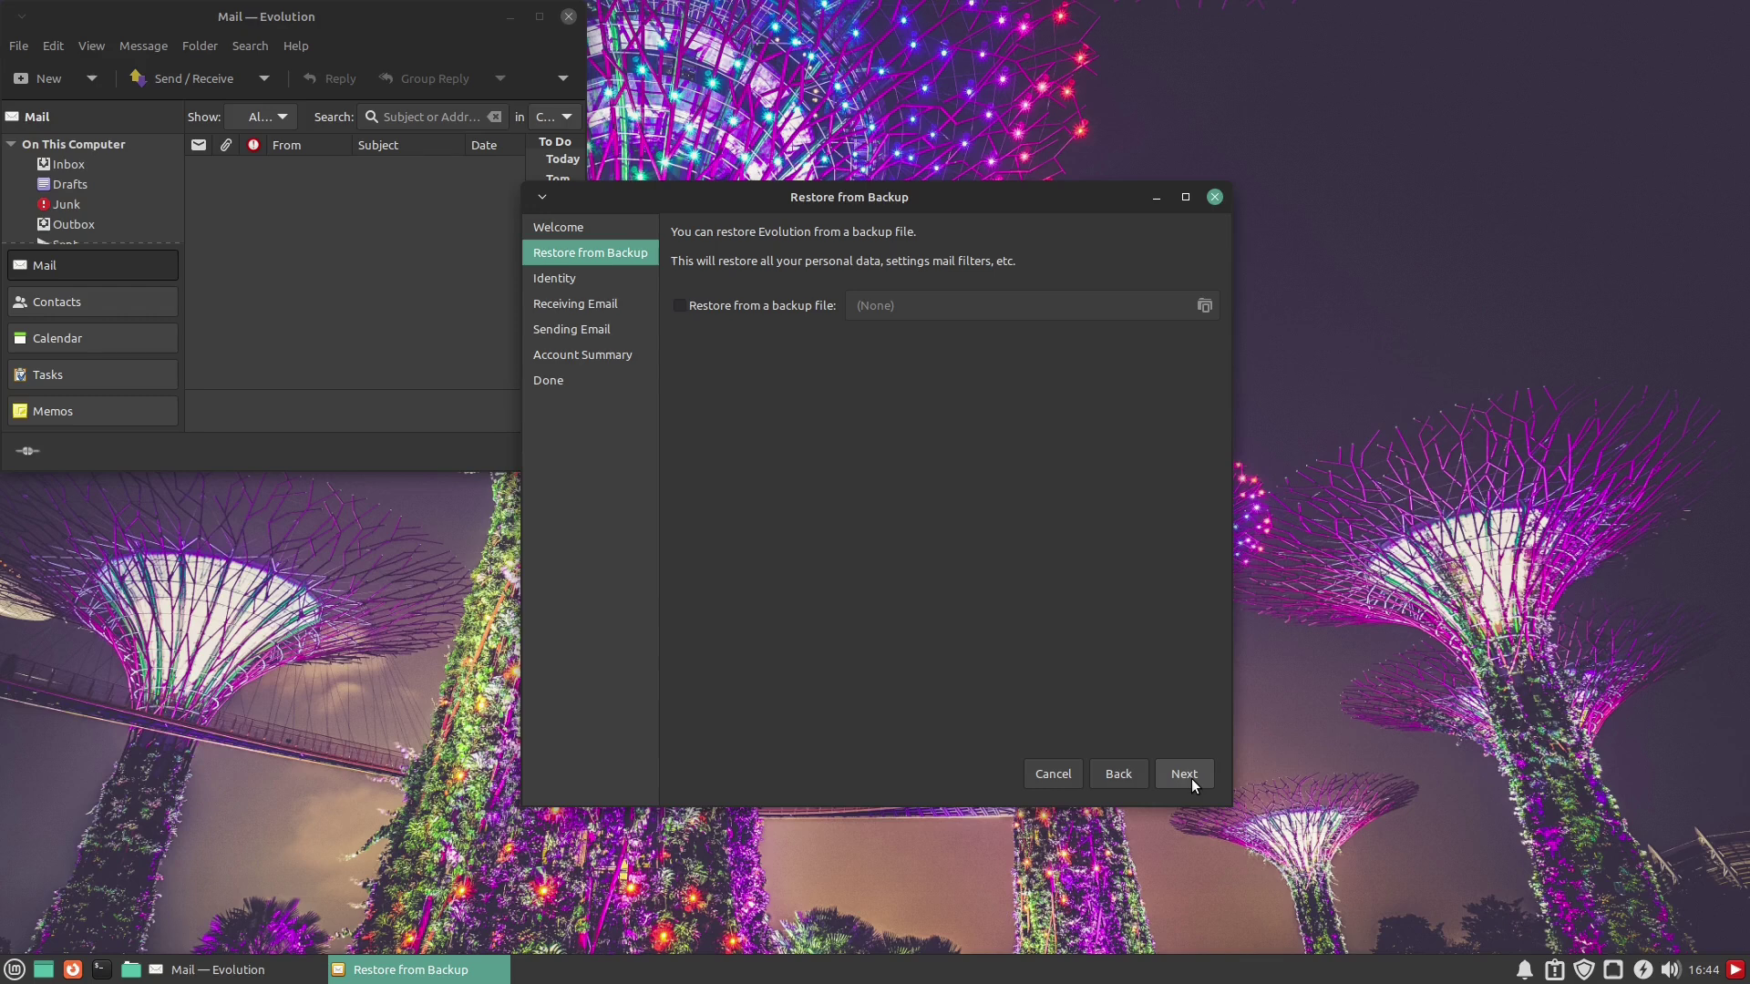
click(1185, 774)
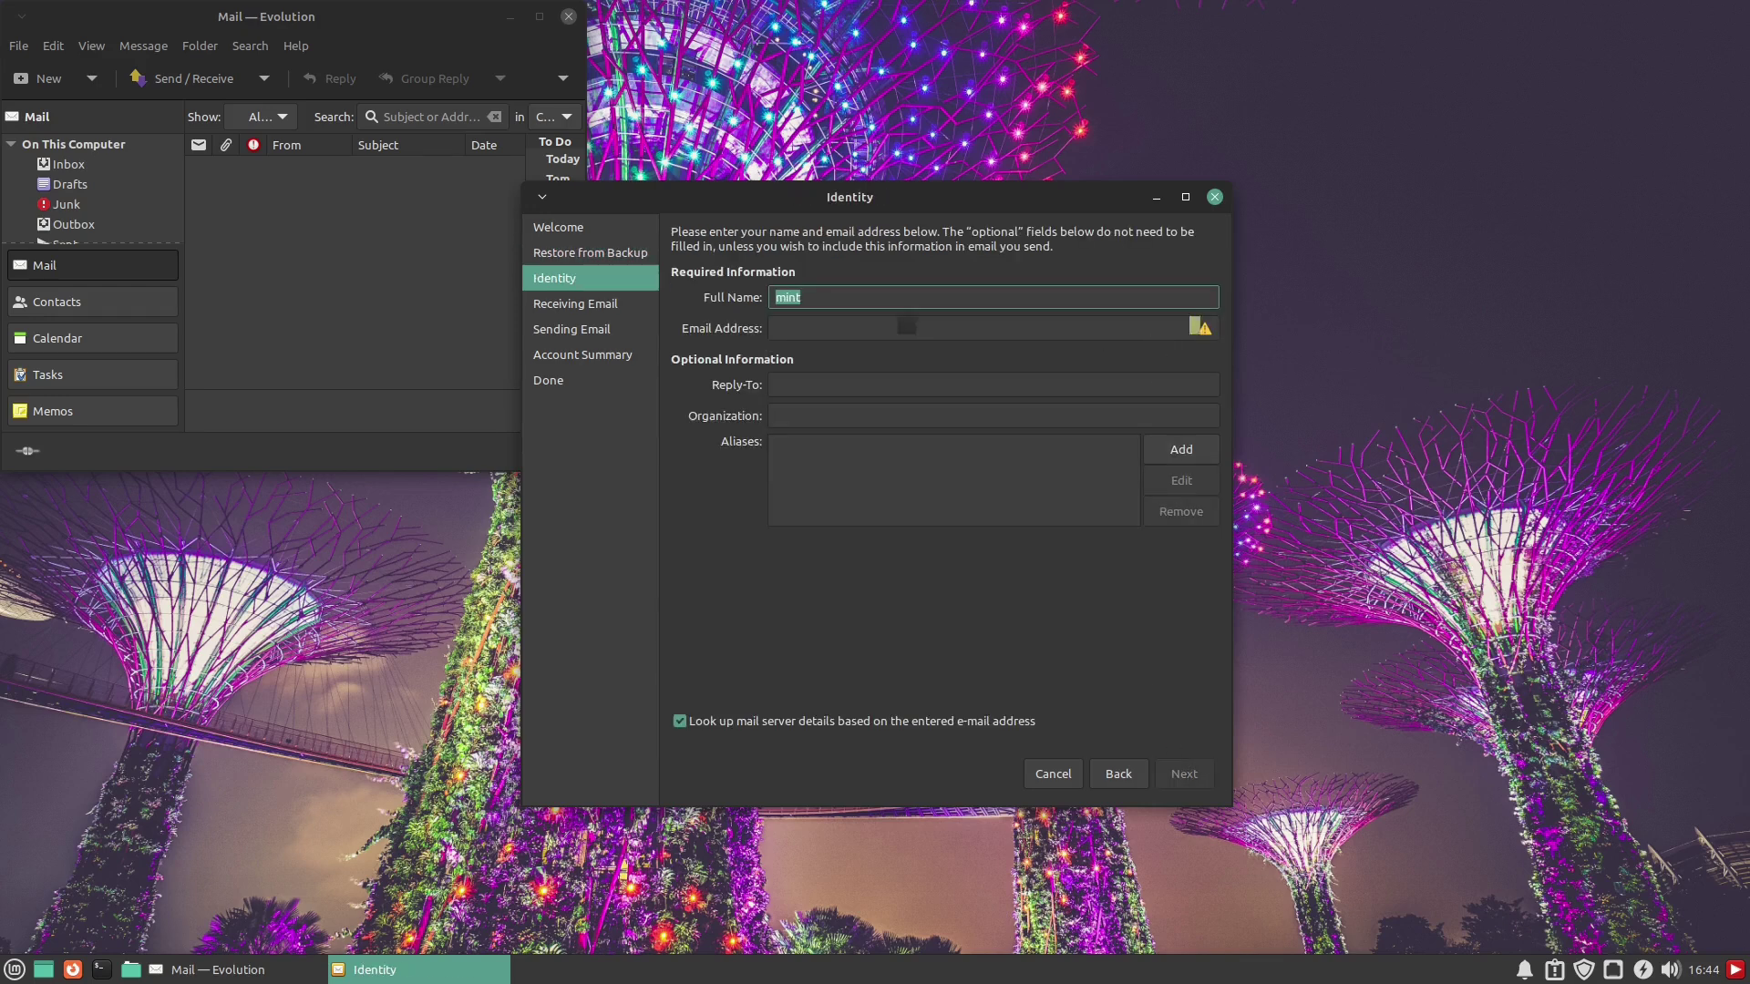
Replace 'mint' with the sender's full name and enter the e-mail address
text(SwitchedToLinux)
key(Tab)
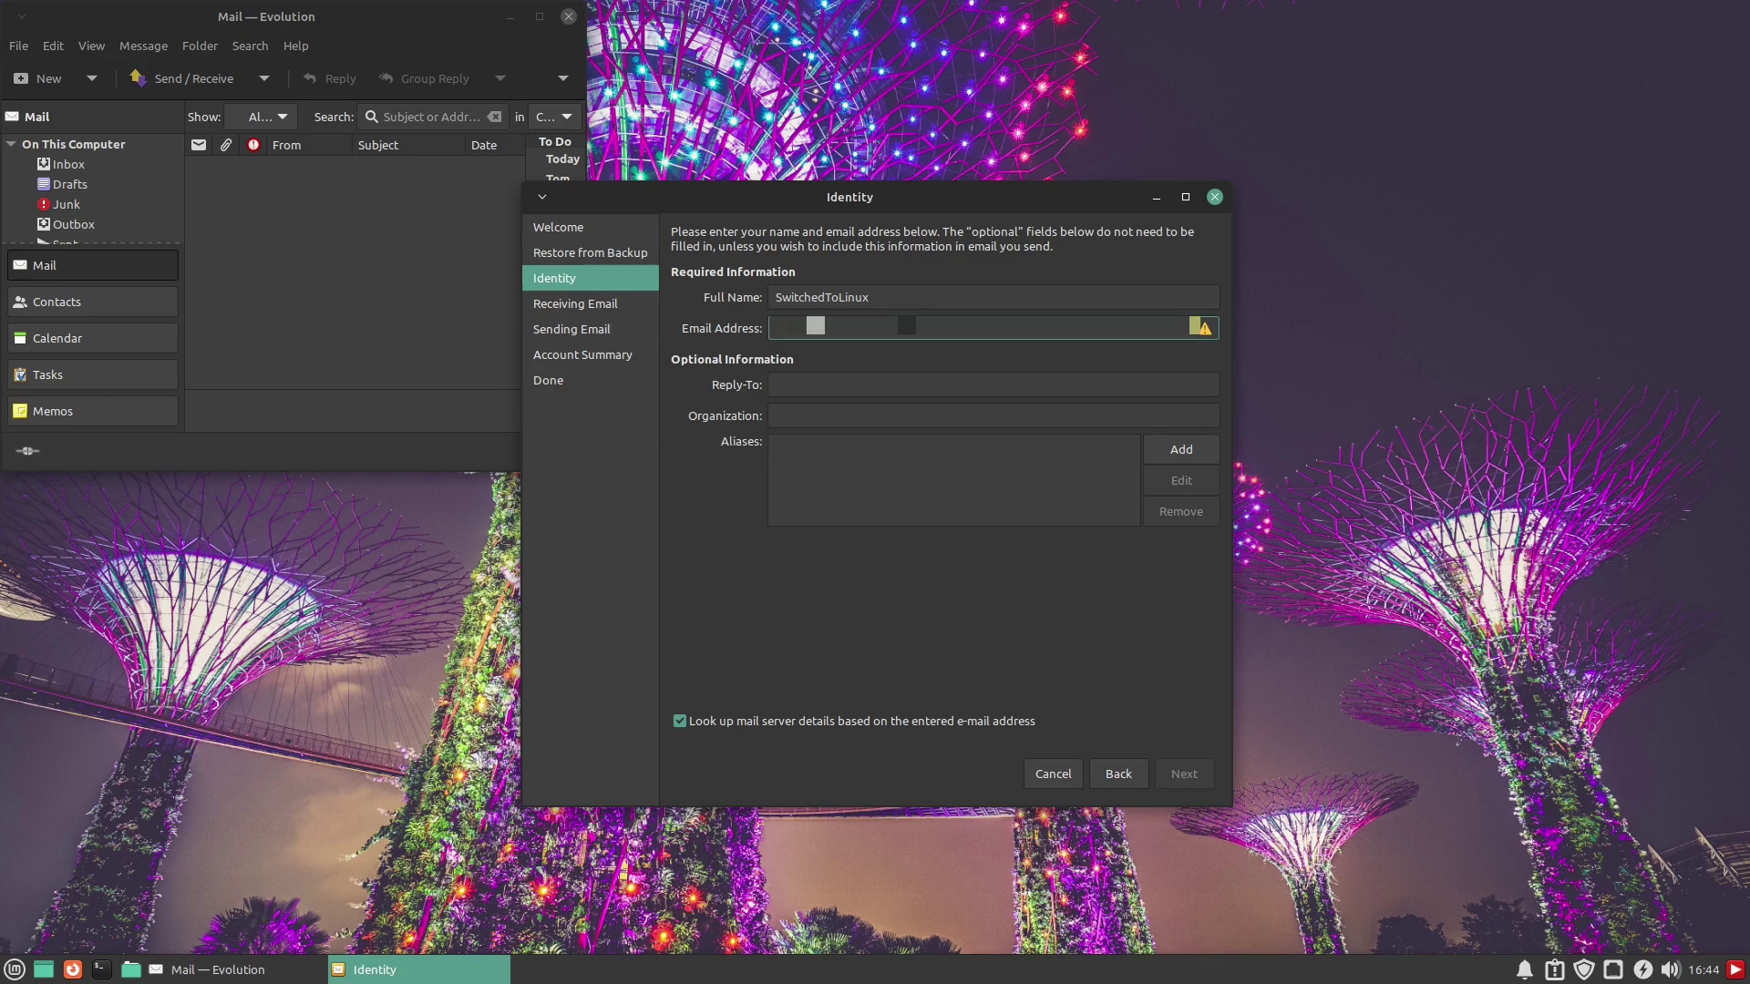
text(m)
Leave the Identity page and skip the automatic account details lookup
click(1200, 774)
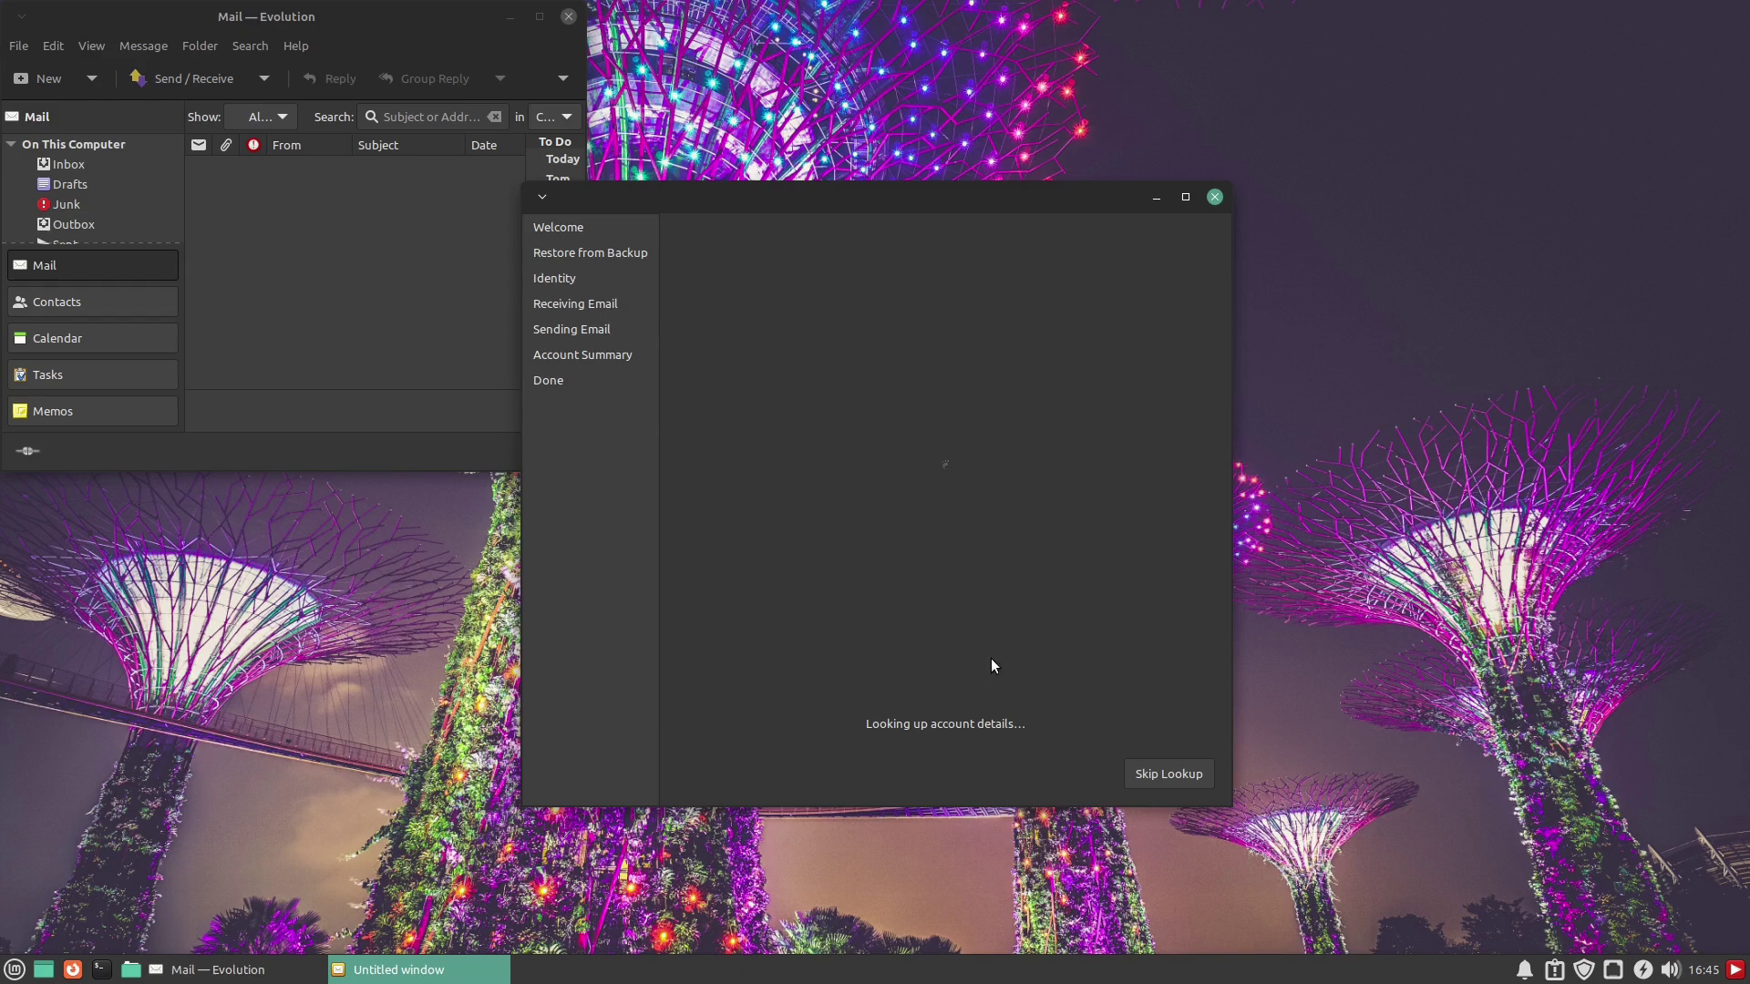
click(1167, 774)
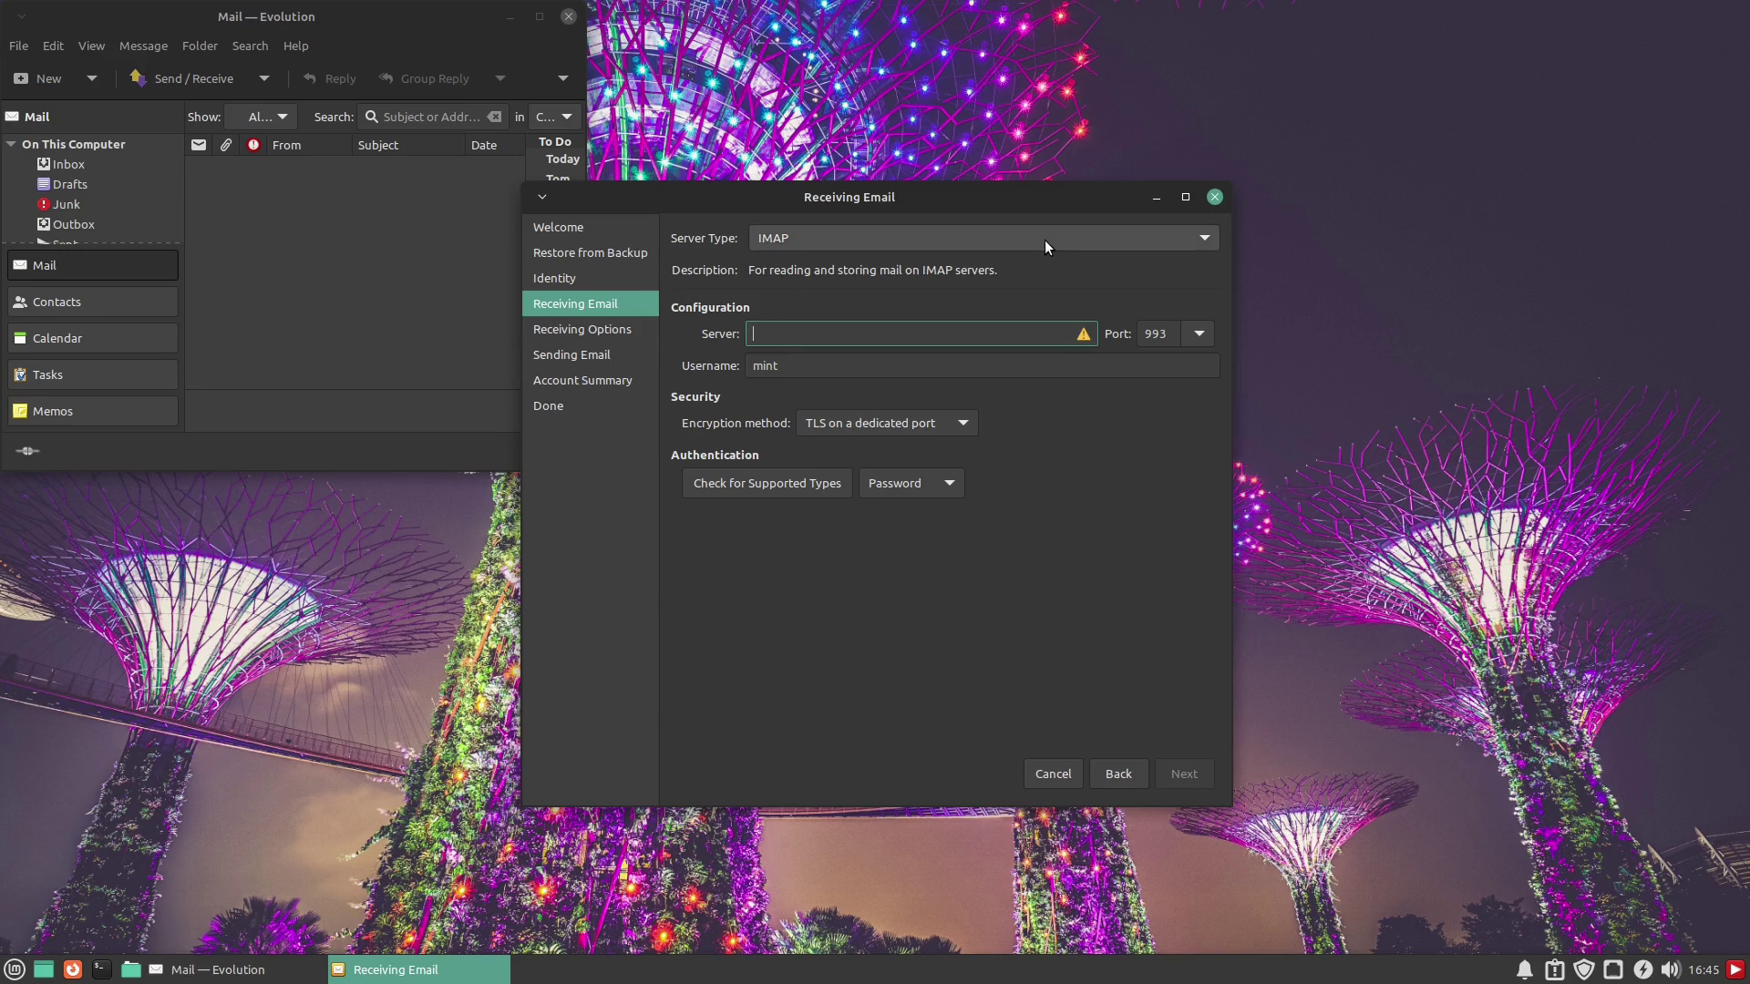
click(1176, 238)
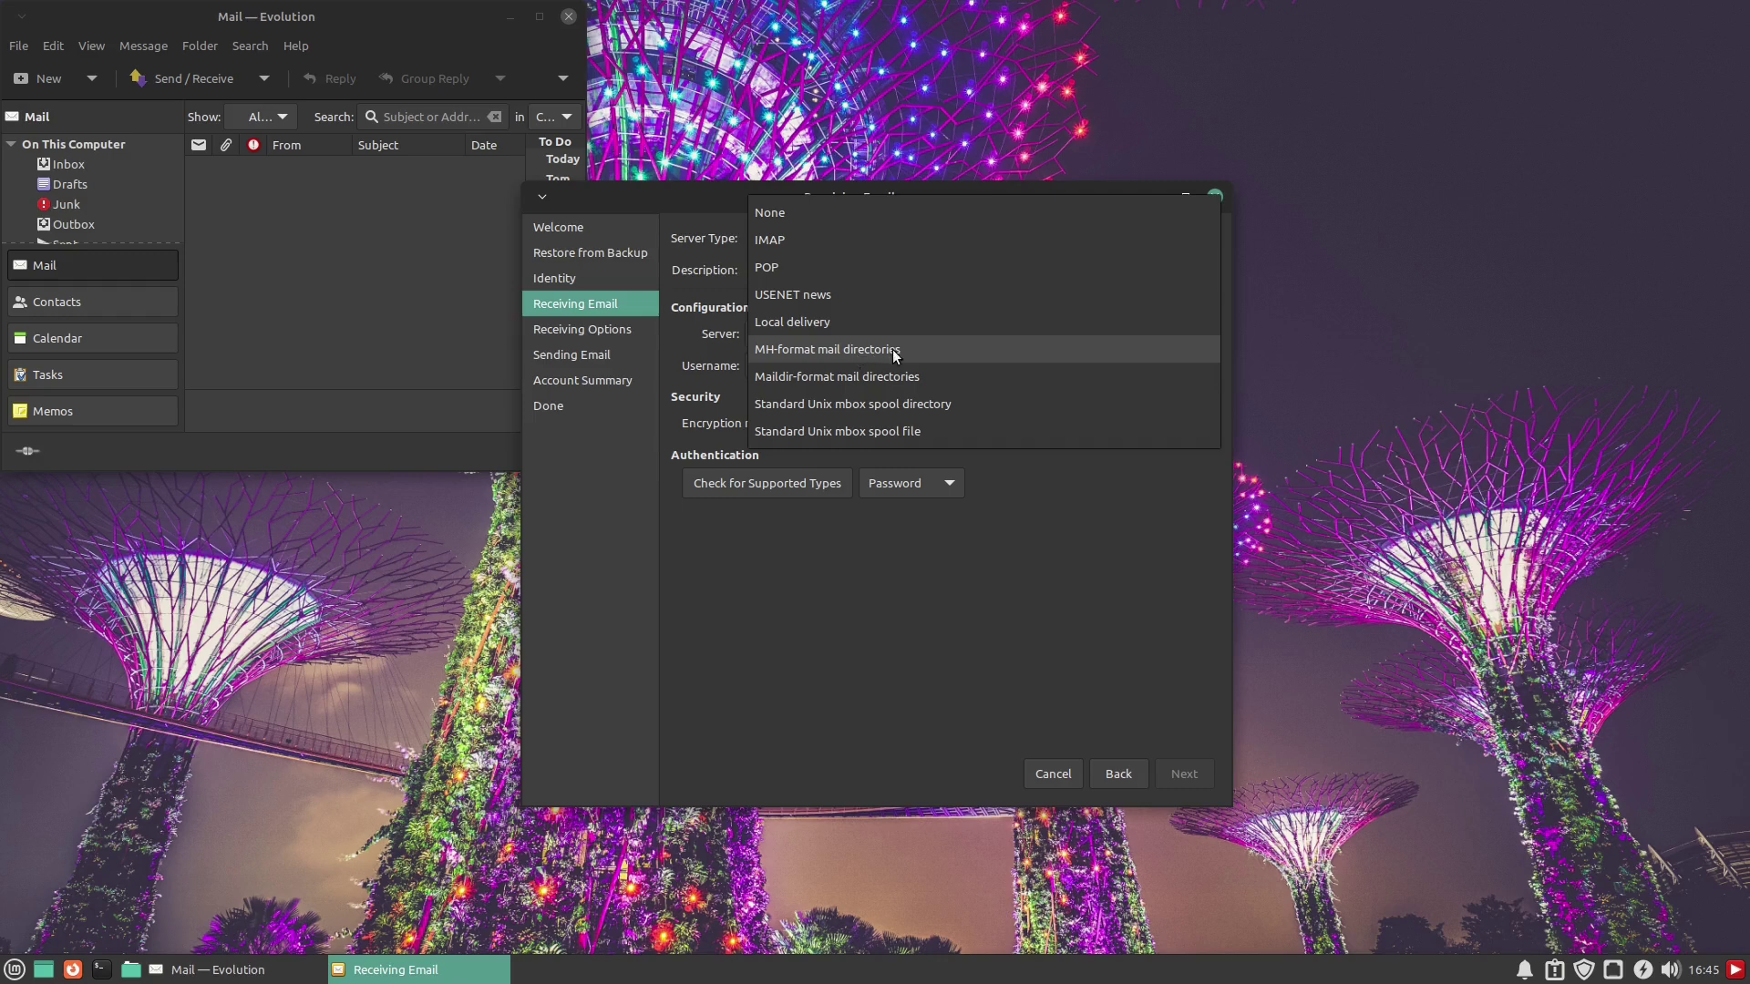
click(1018, 558)
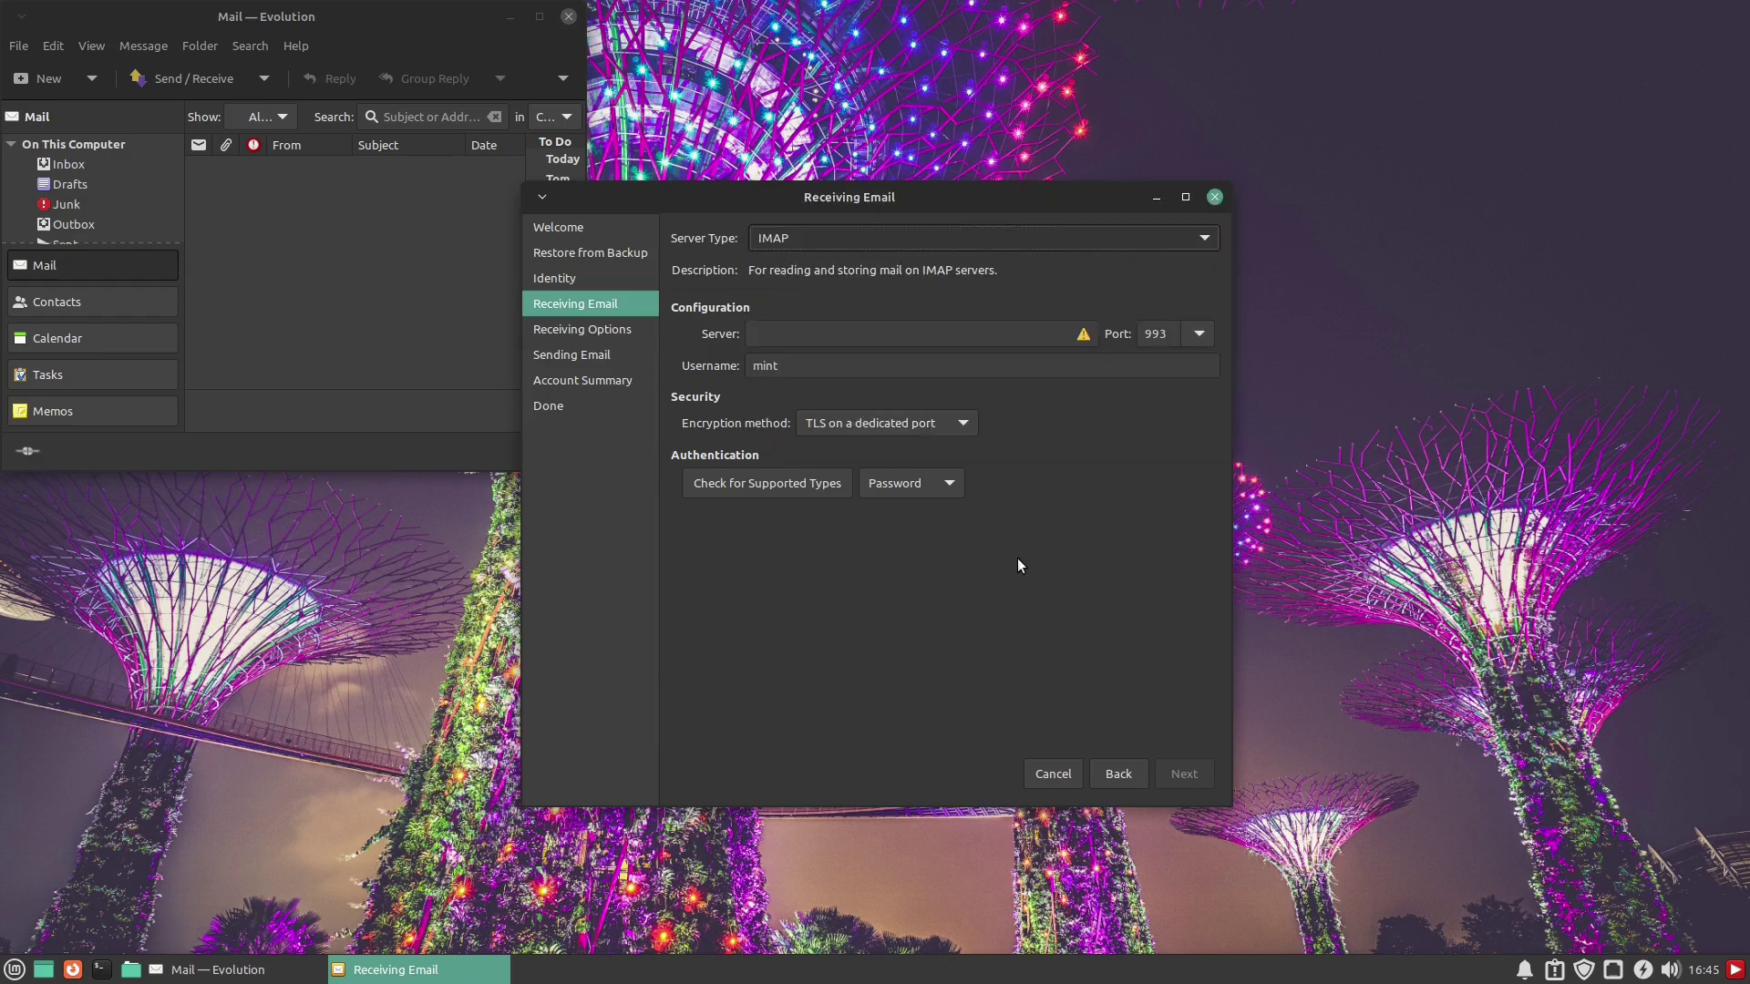
click(881, 332)
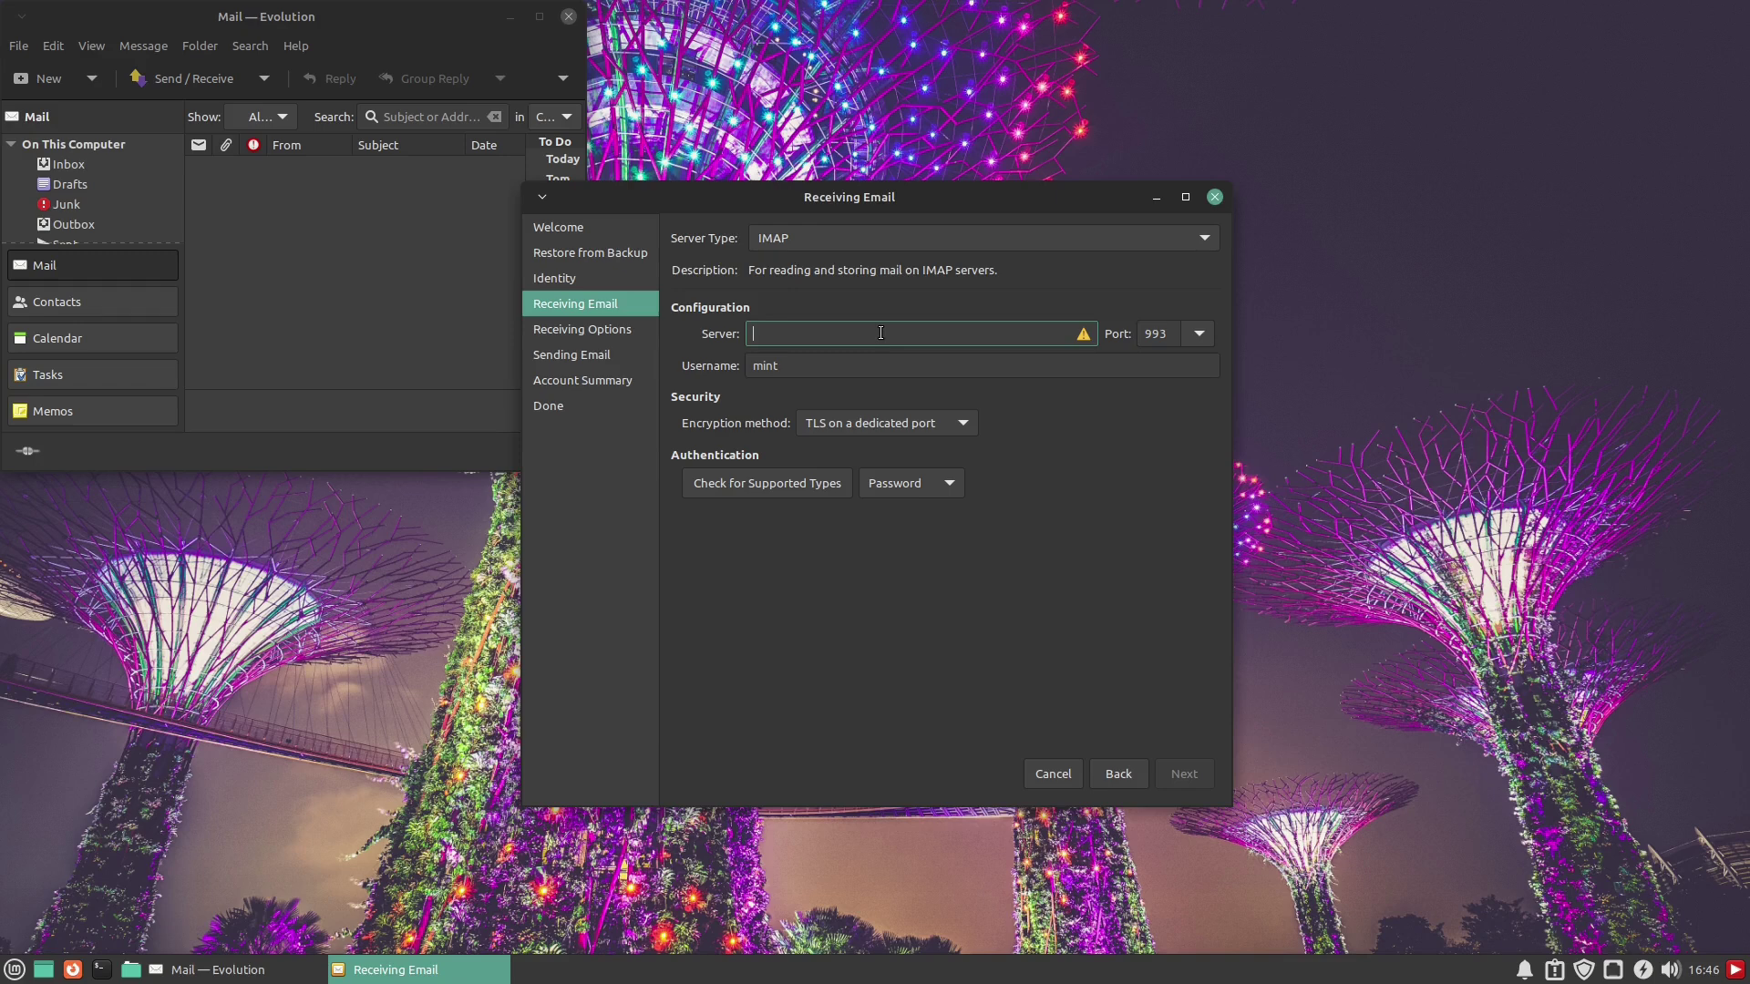
Paste the incoming IMAP server address, keeping TLS on a dedicated port, and proceed
key(ctrl+v)
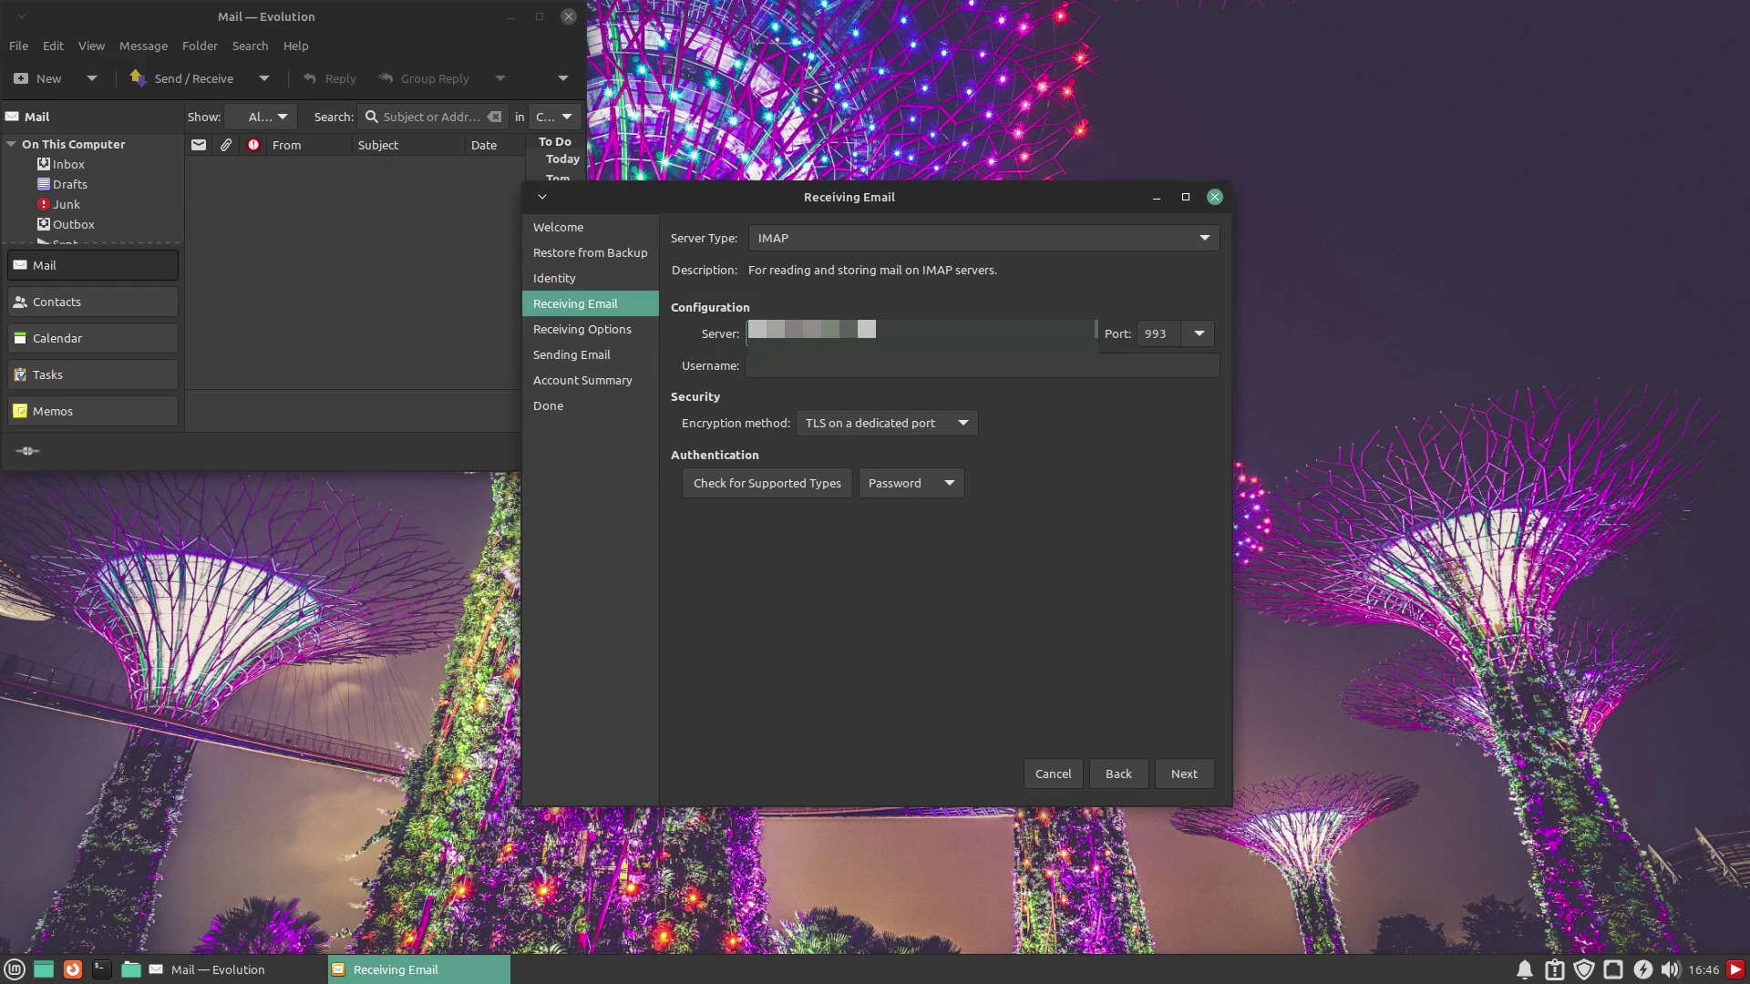
key(Tab)
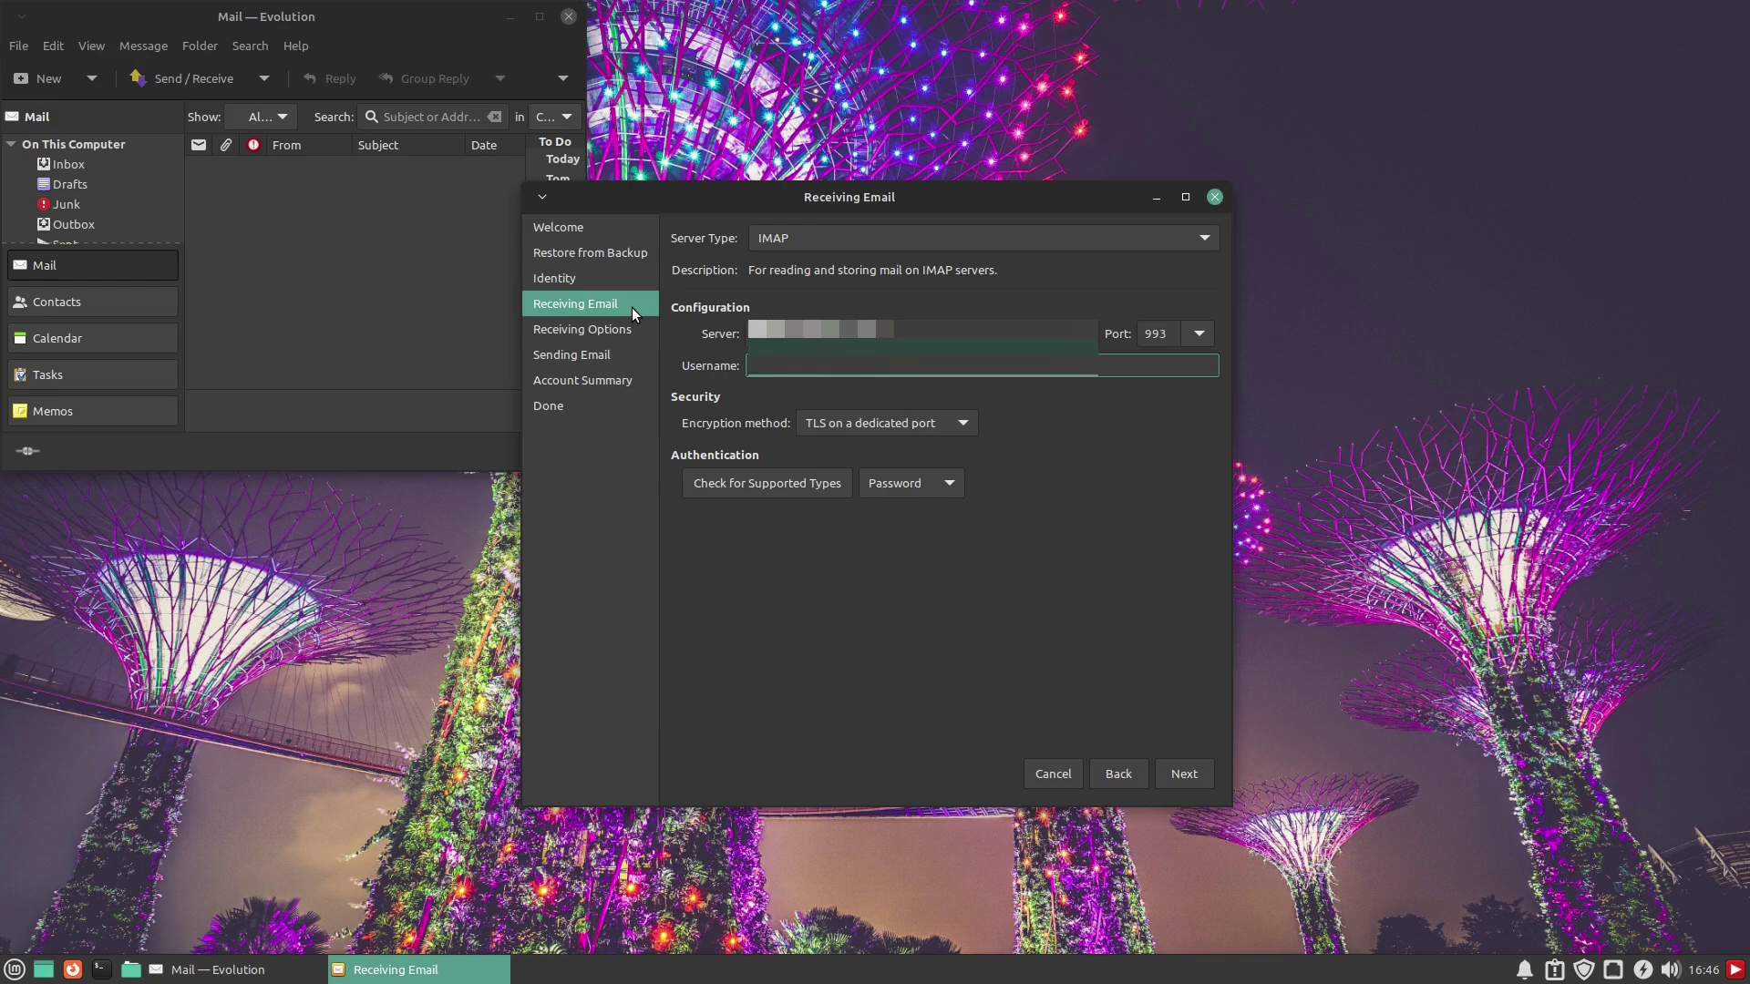
click(964, 429)
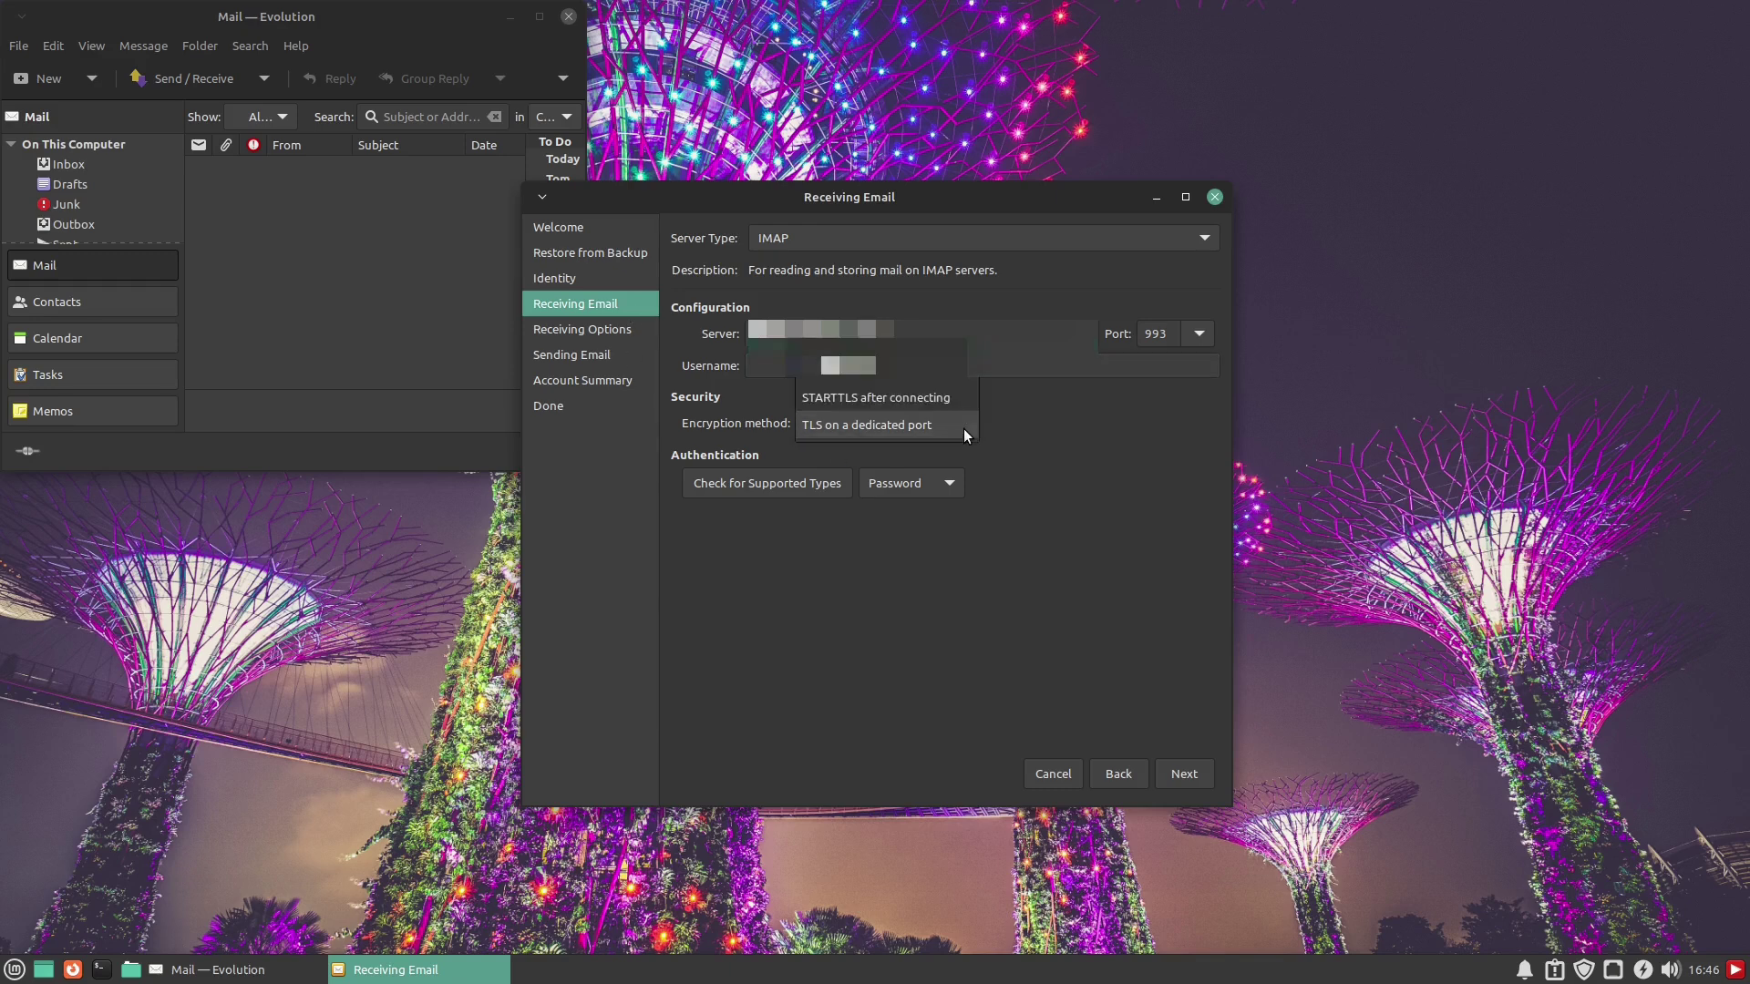
click(965, 428)
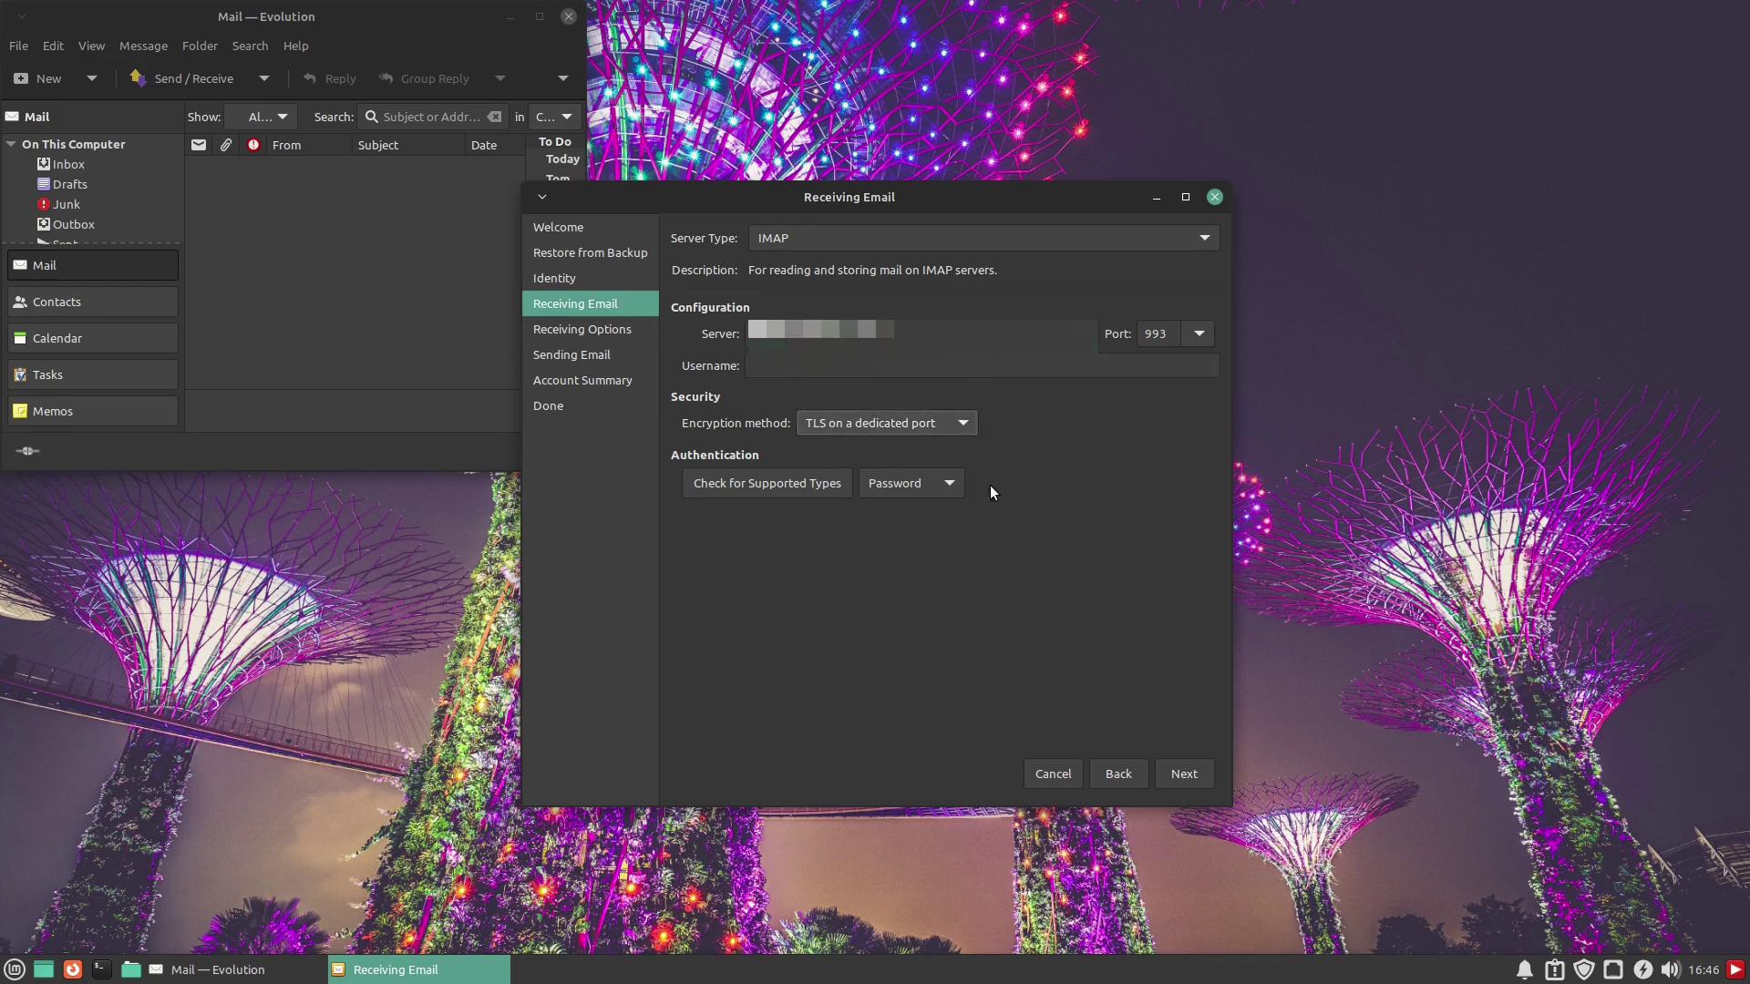
click(942, 425)
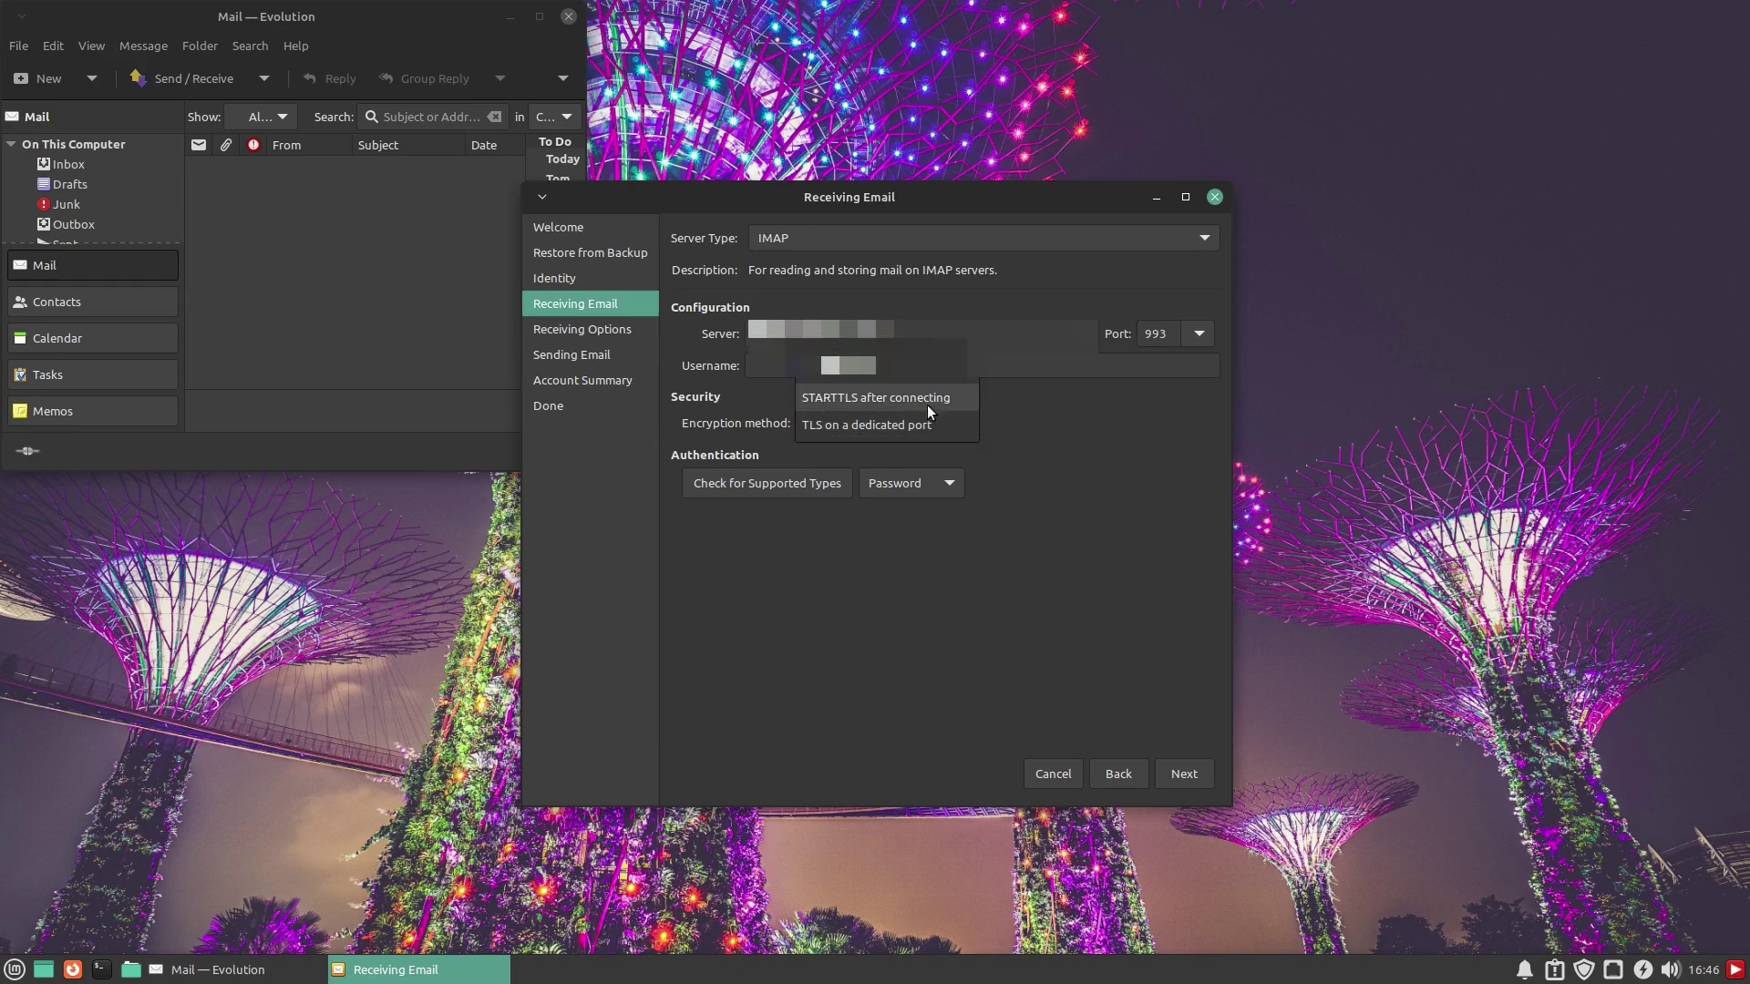
click(1003, 470)
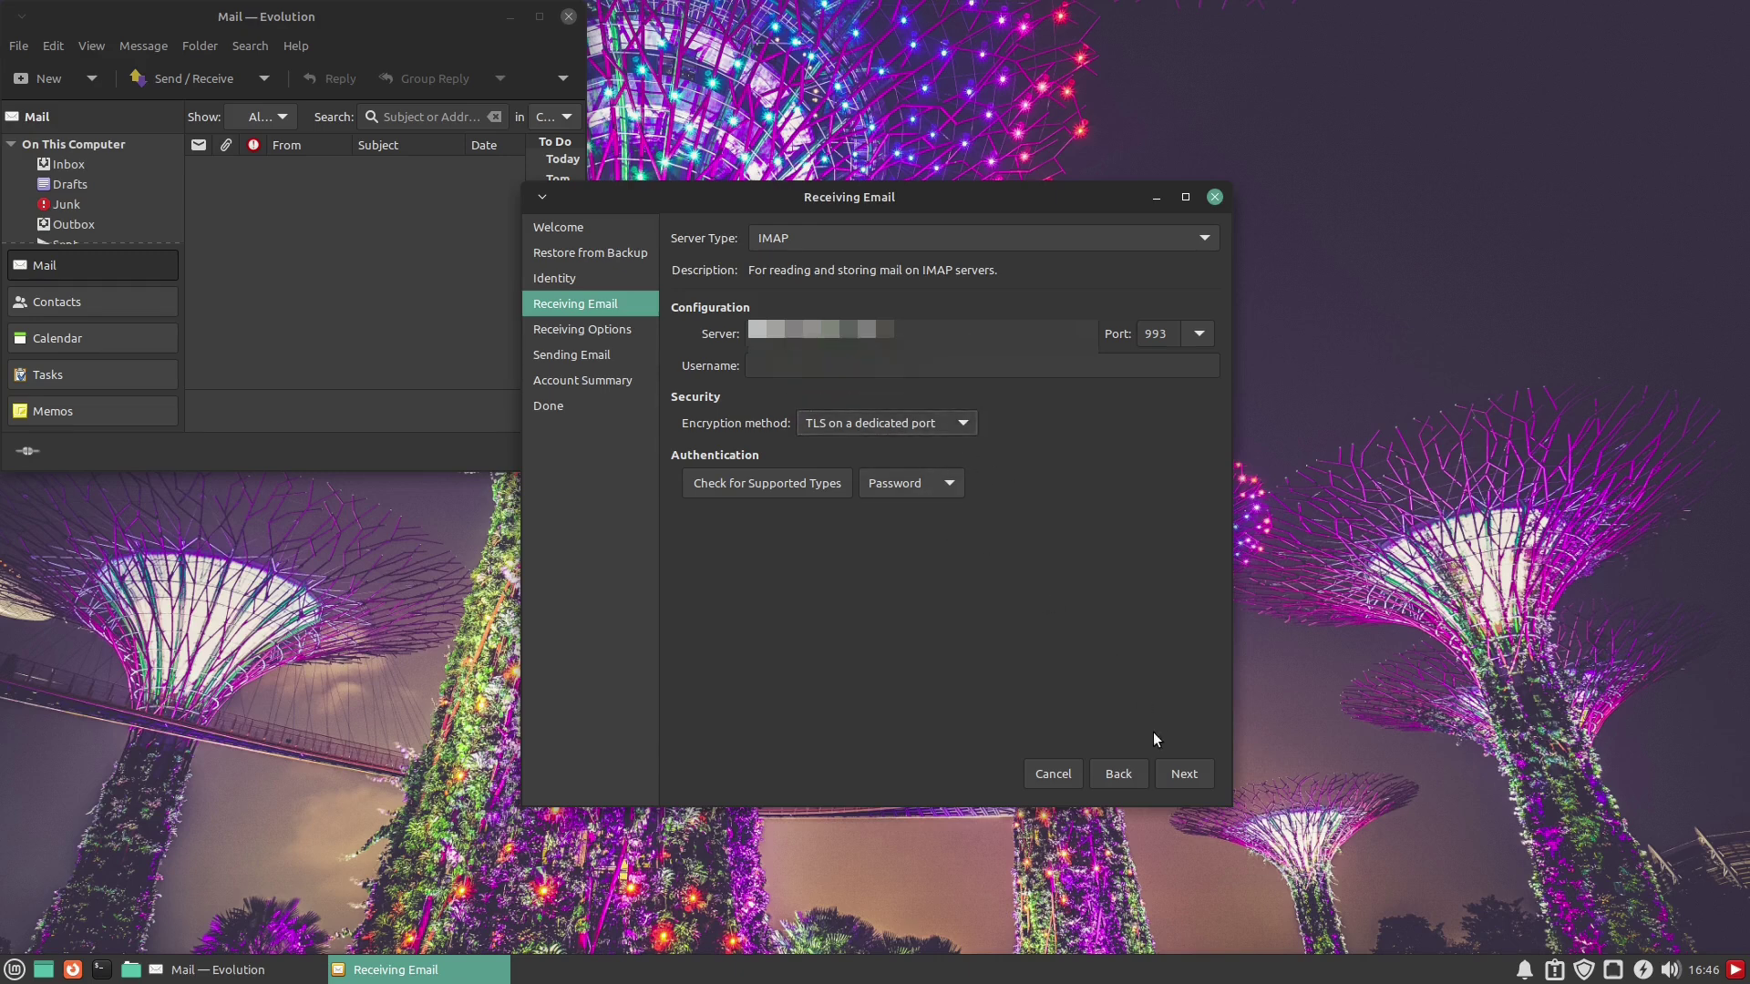
click(1161, 774)
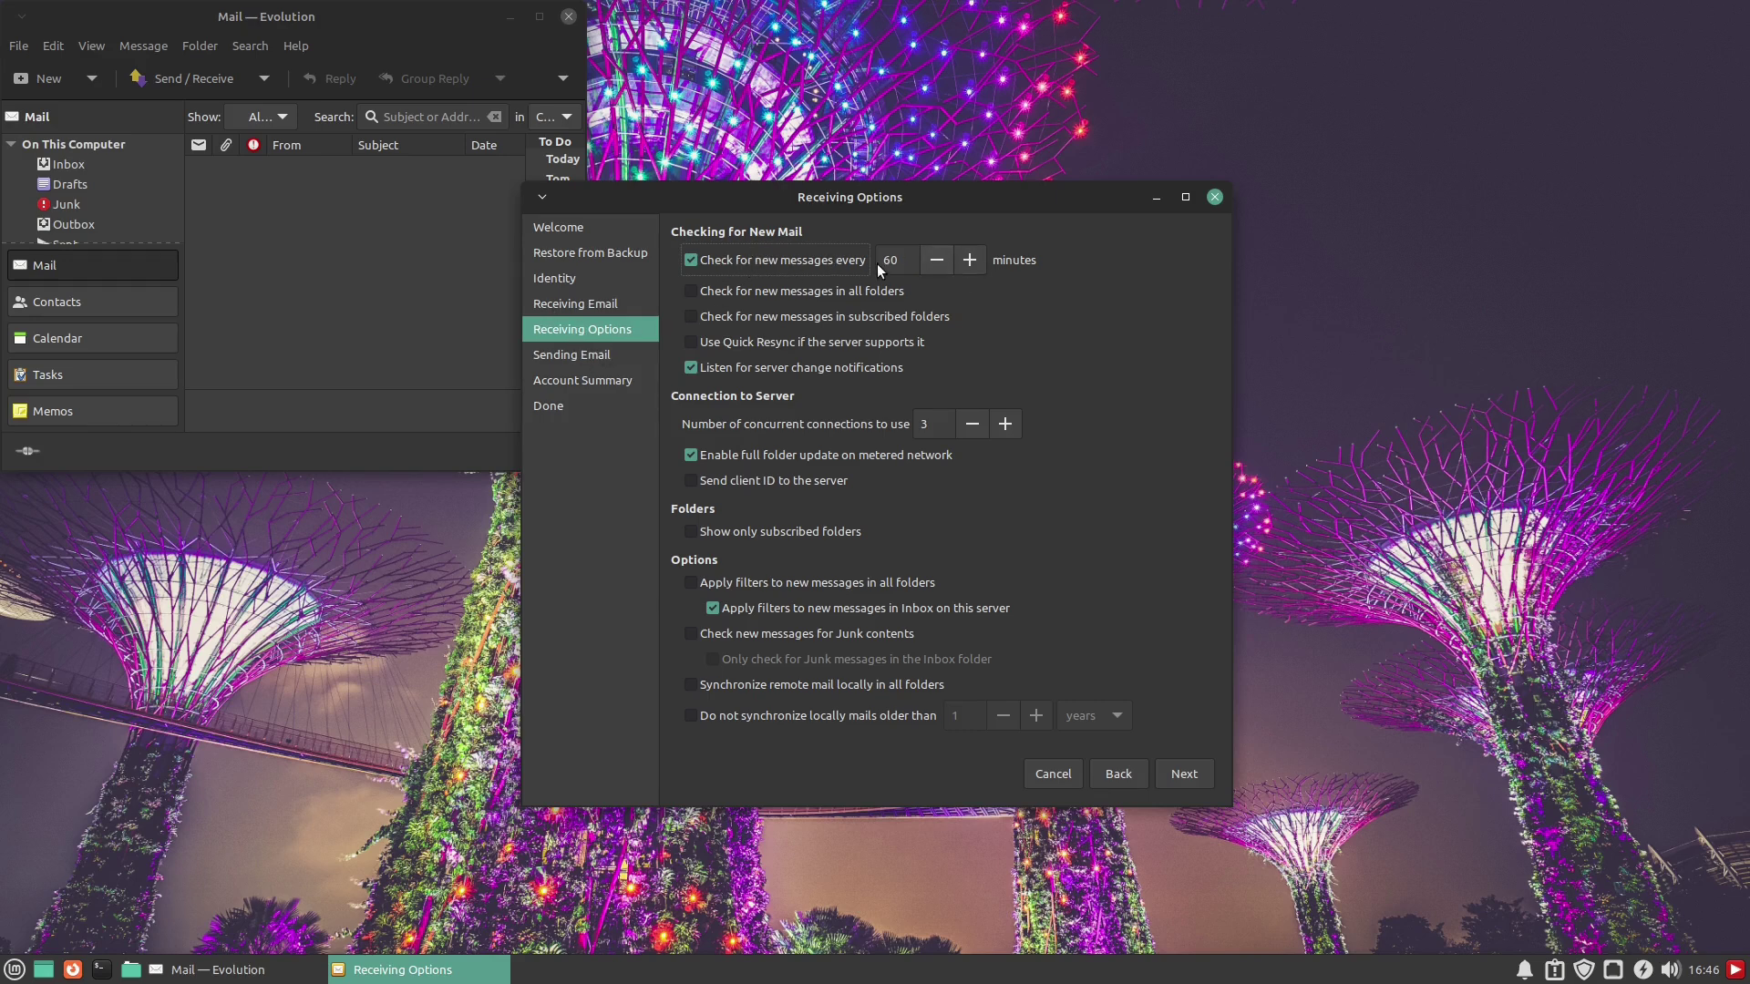
Keep the mail check at 60 minutes and 'Apply filters' in all folders unchecked, then proceed
double_click(906, 262)
text(15)
key(ctrl+a)
text(60)
click(760, 583)
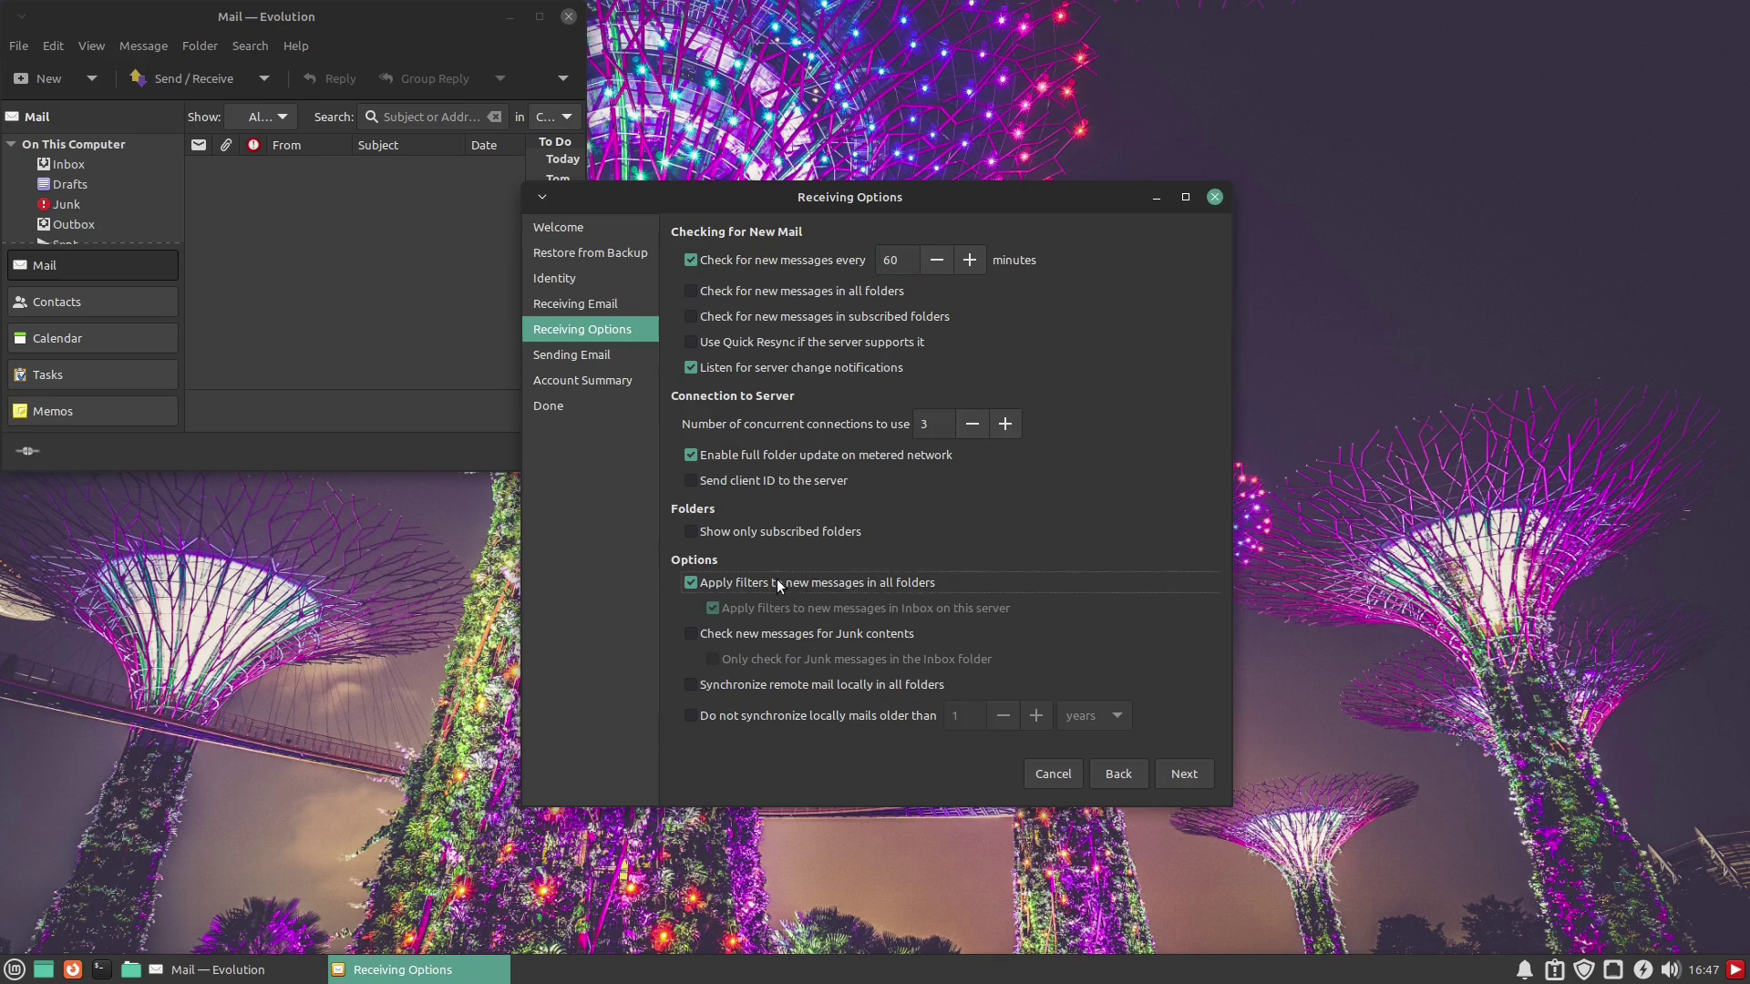
click(753, 581)
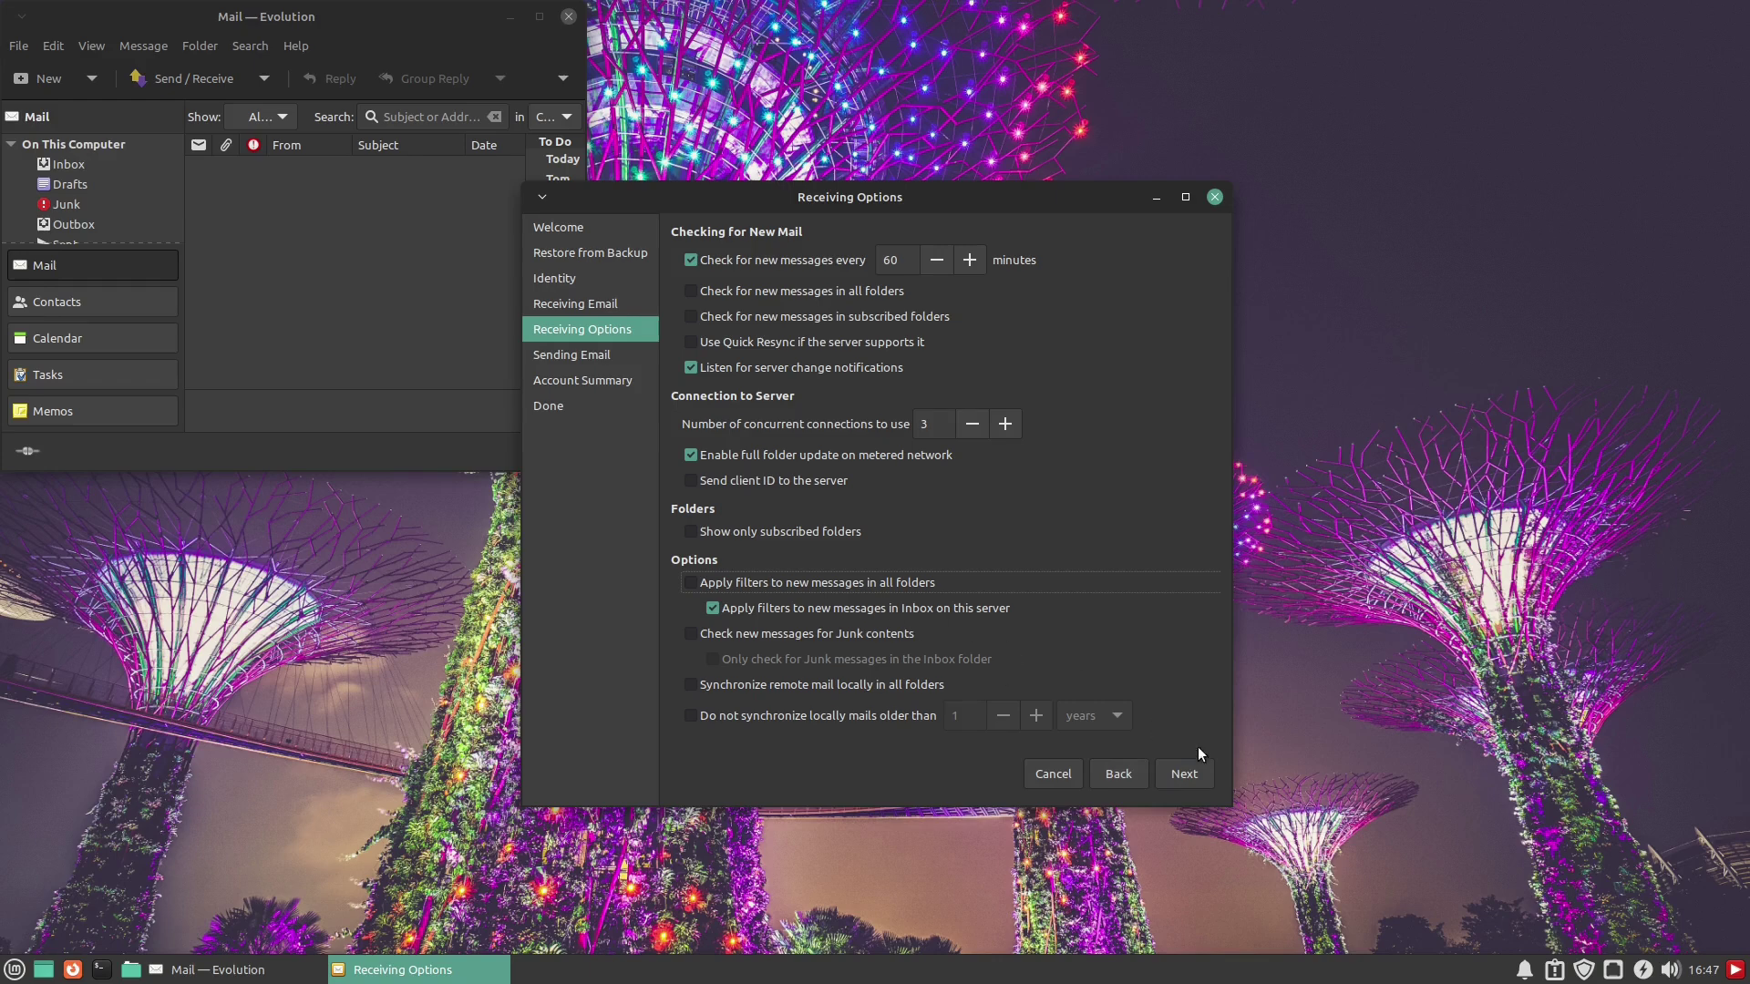
click(1186, 774)
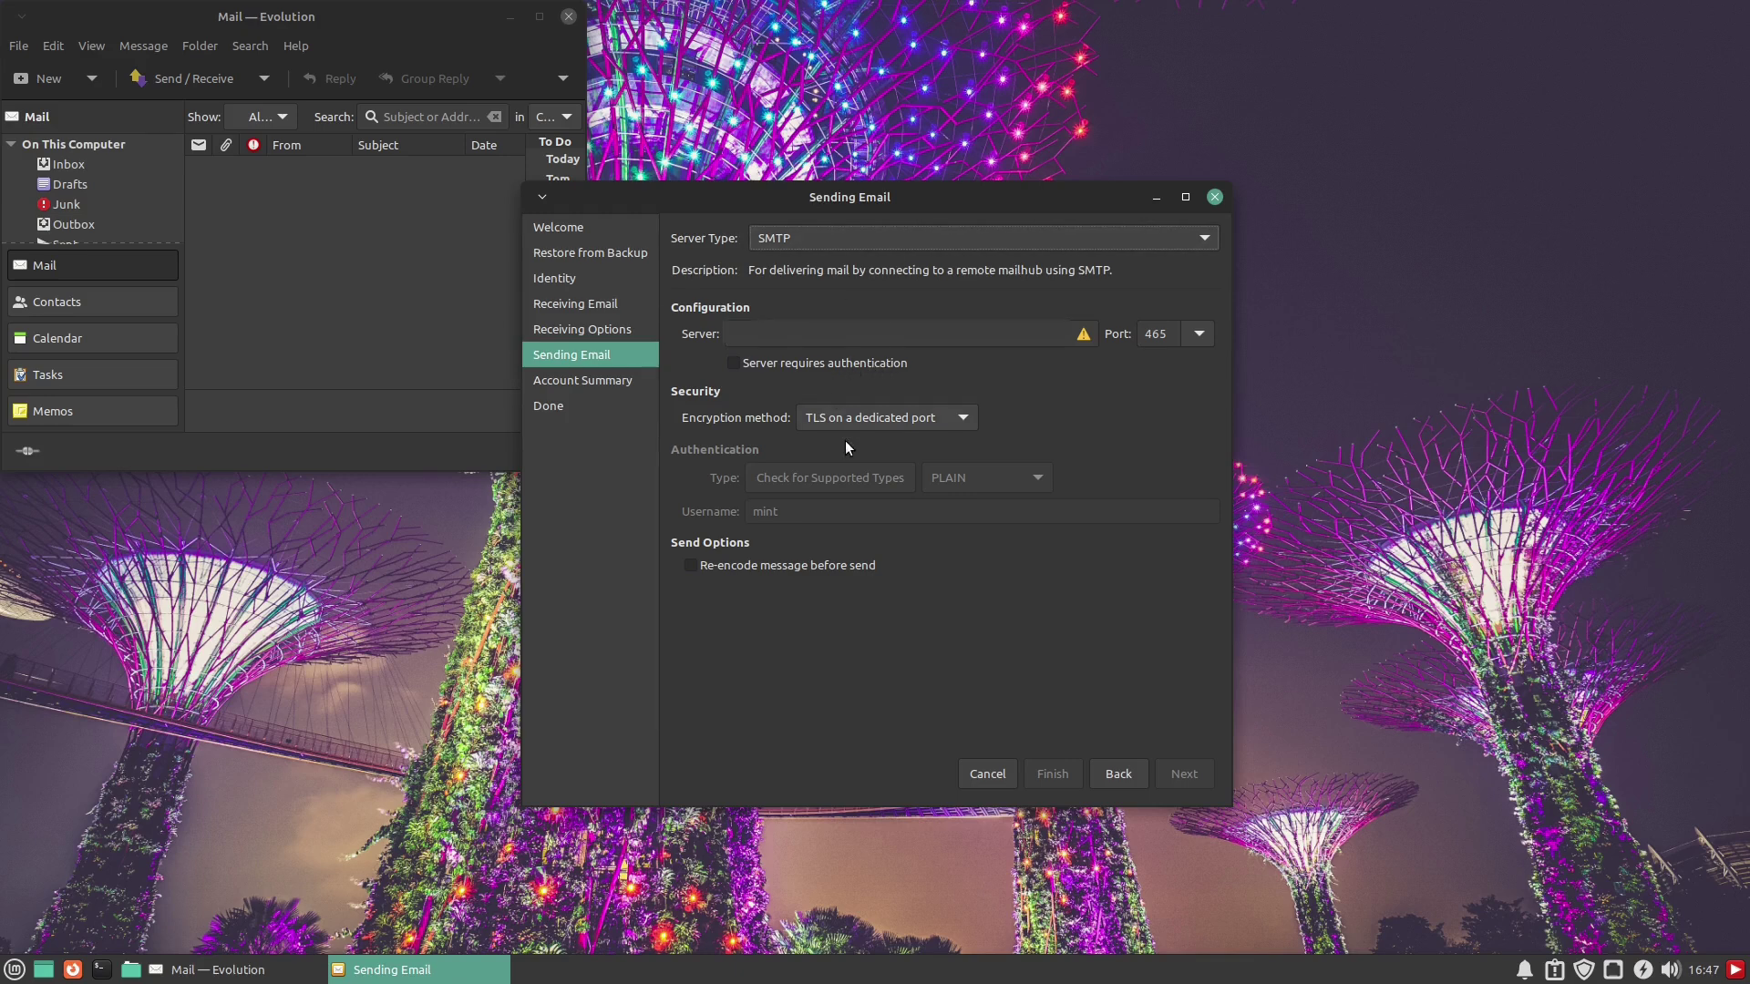
Enter smtp.gmail.com.com.gmail.com as the outgoing SMTP server and apply the finished account setup
click(821, 341)
text(smtp.gmail.com.com.gmail.com)
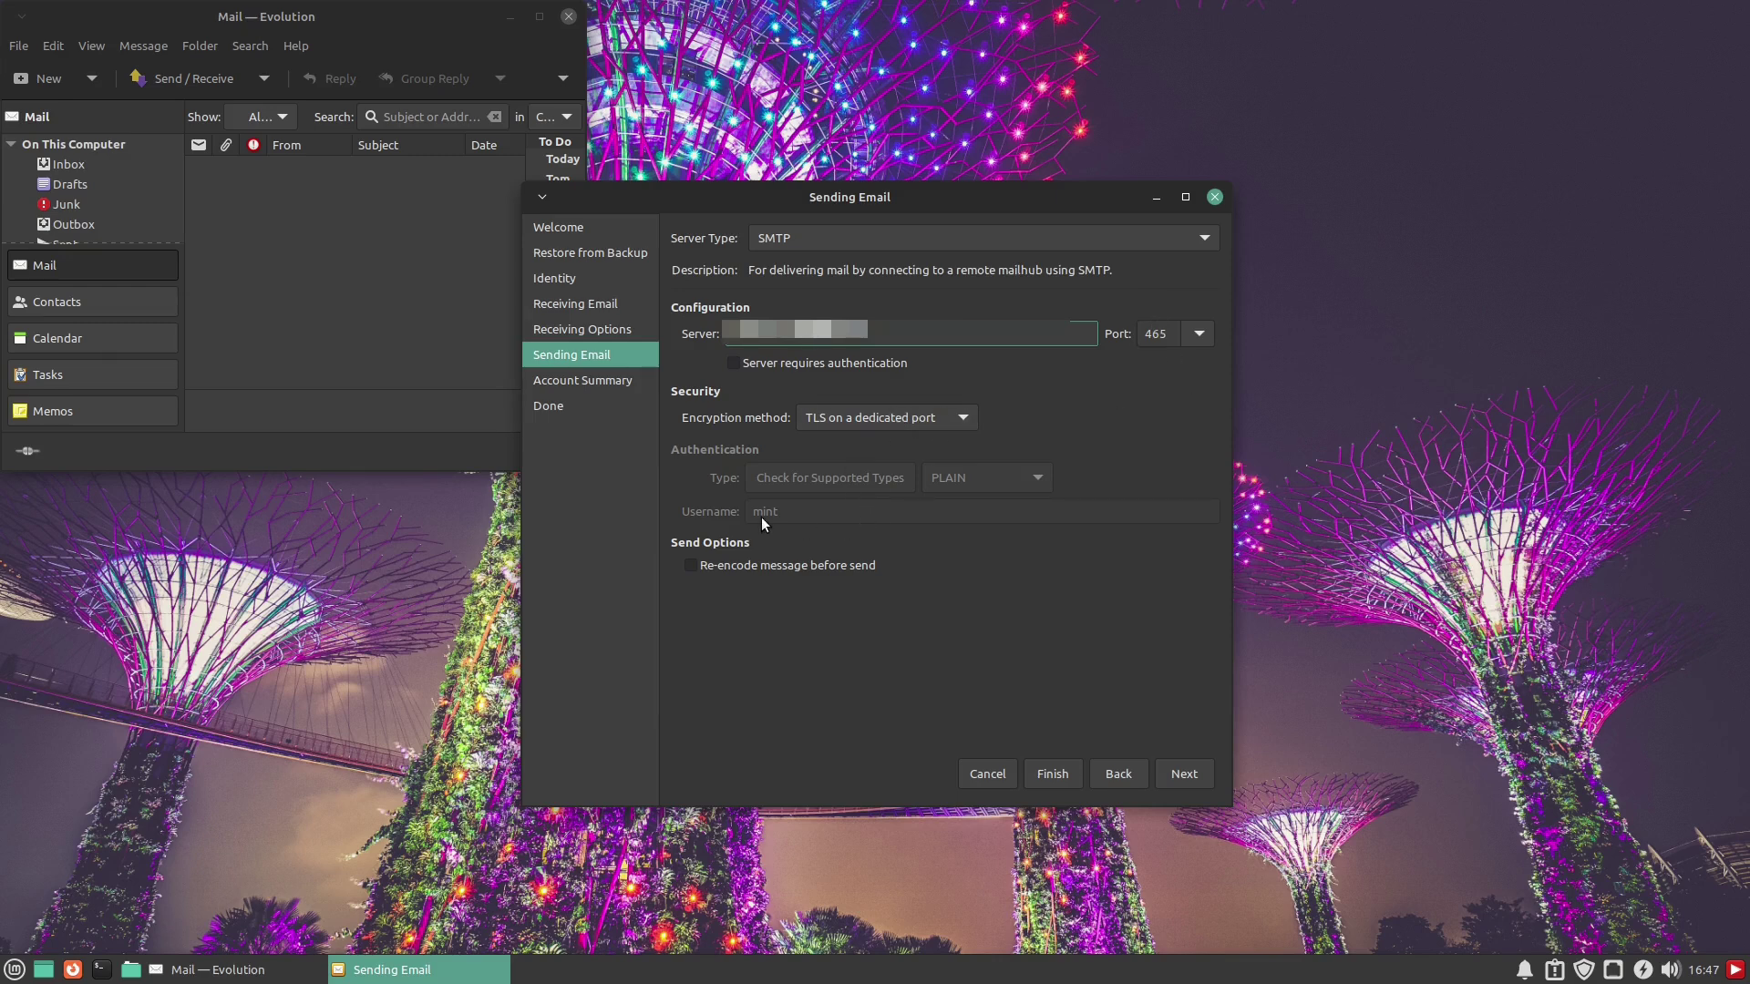
click(1182, 775)
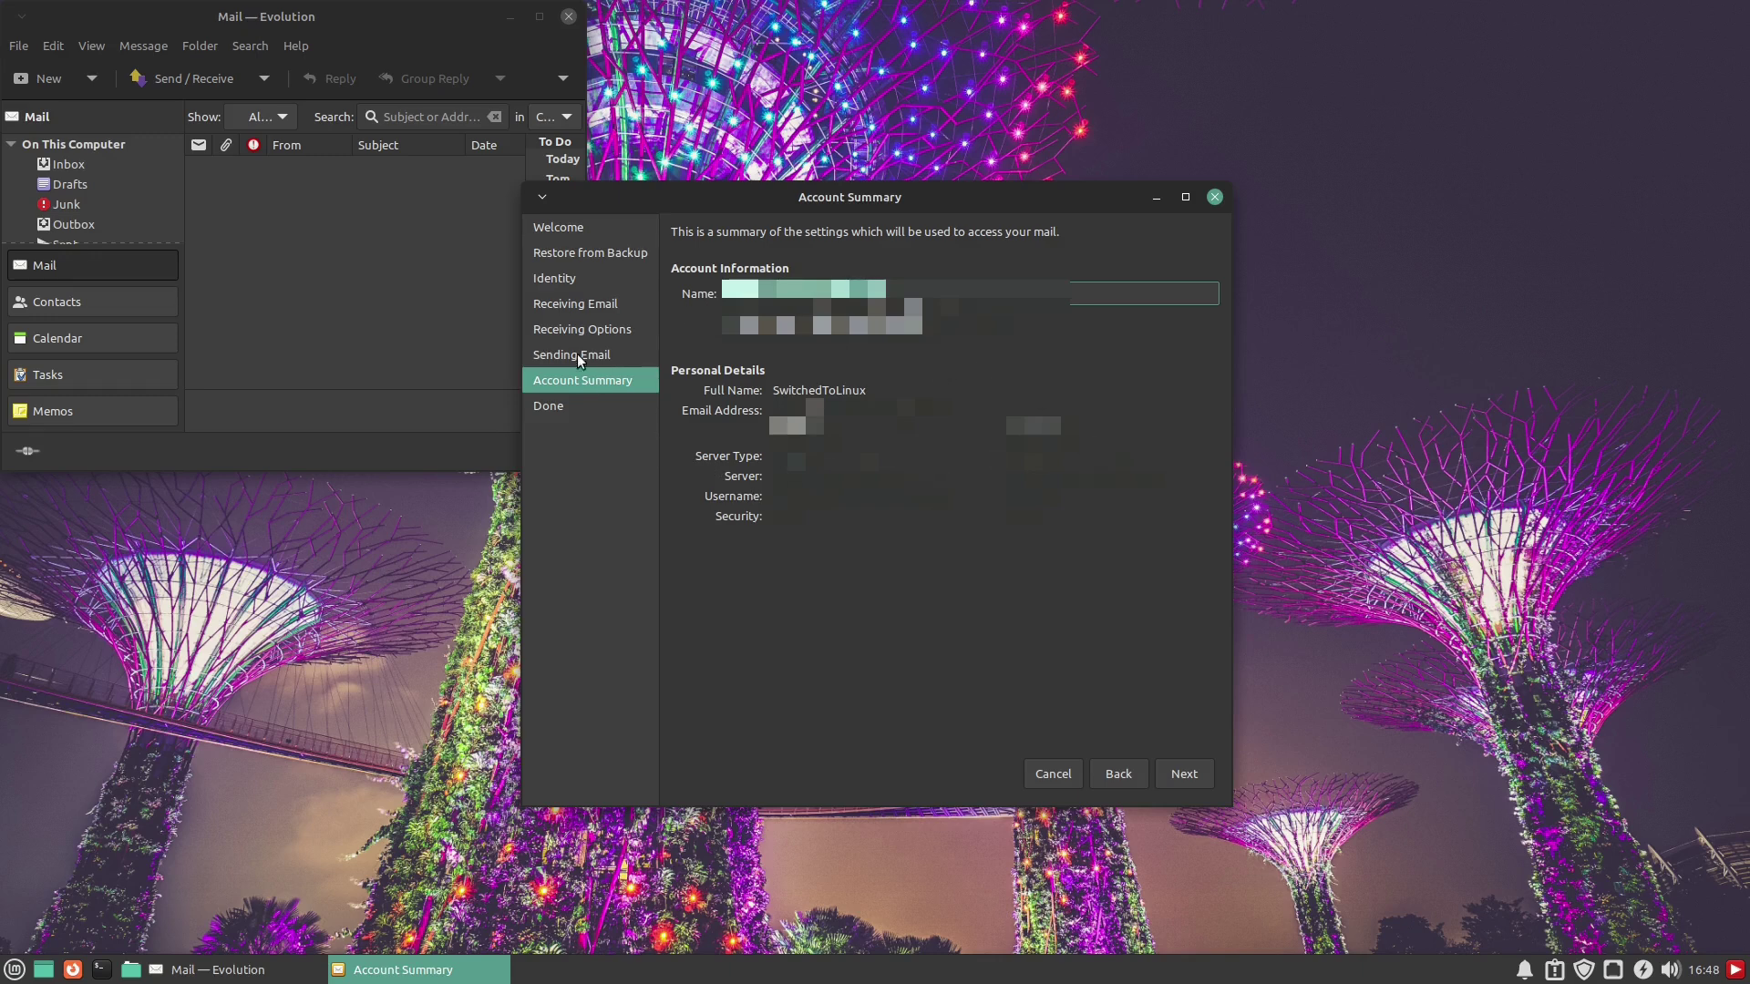
click(1182, 774)
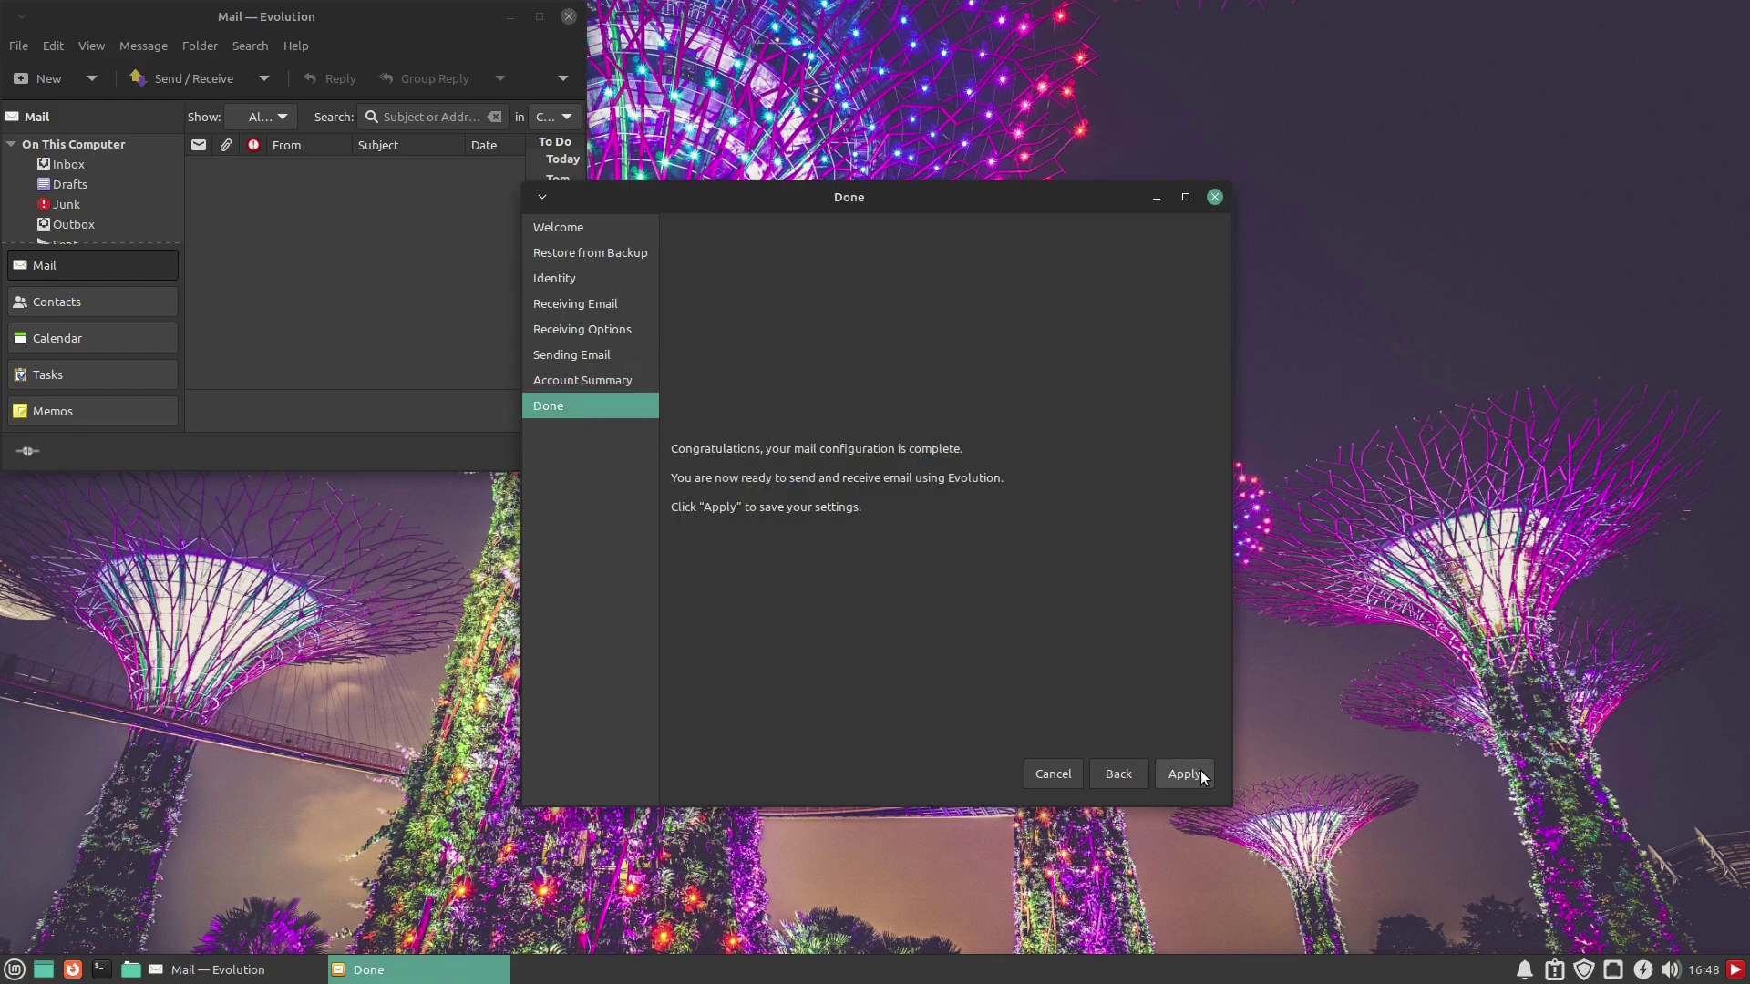
click(1185, 774)
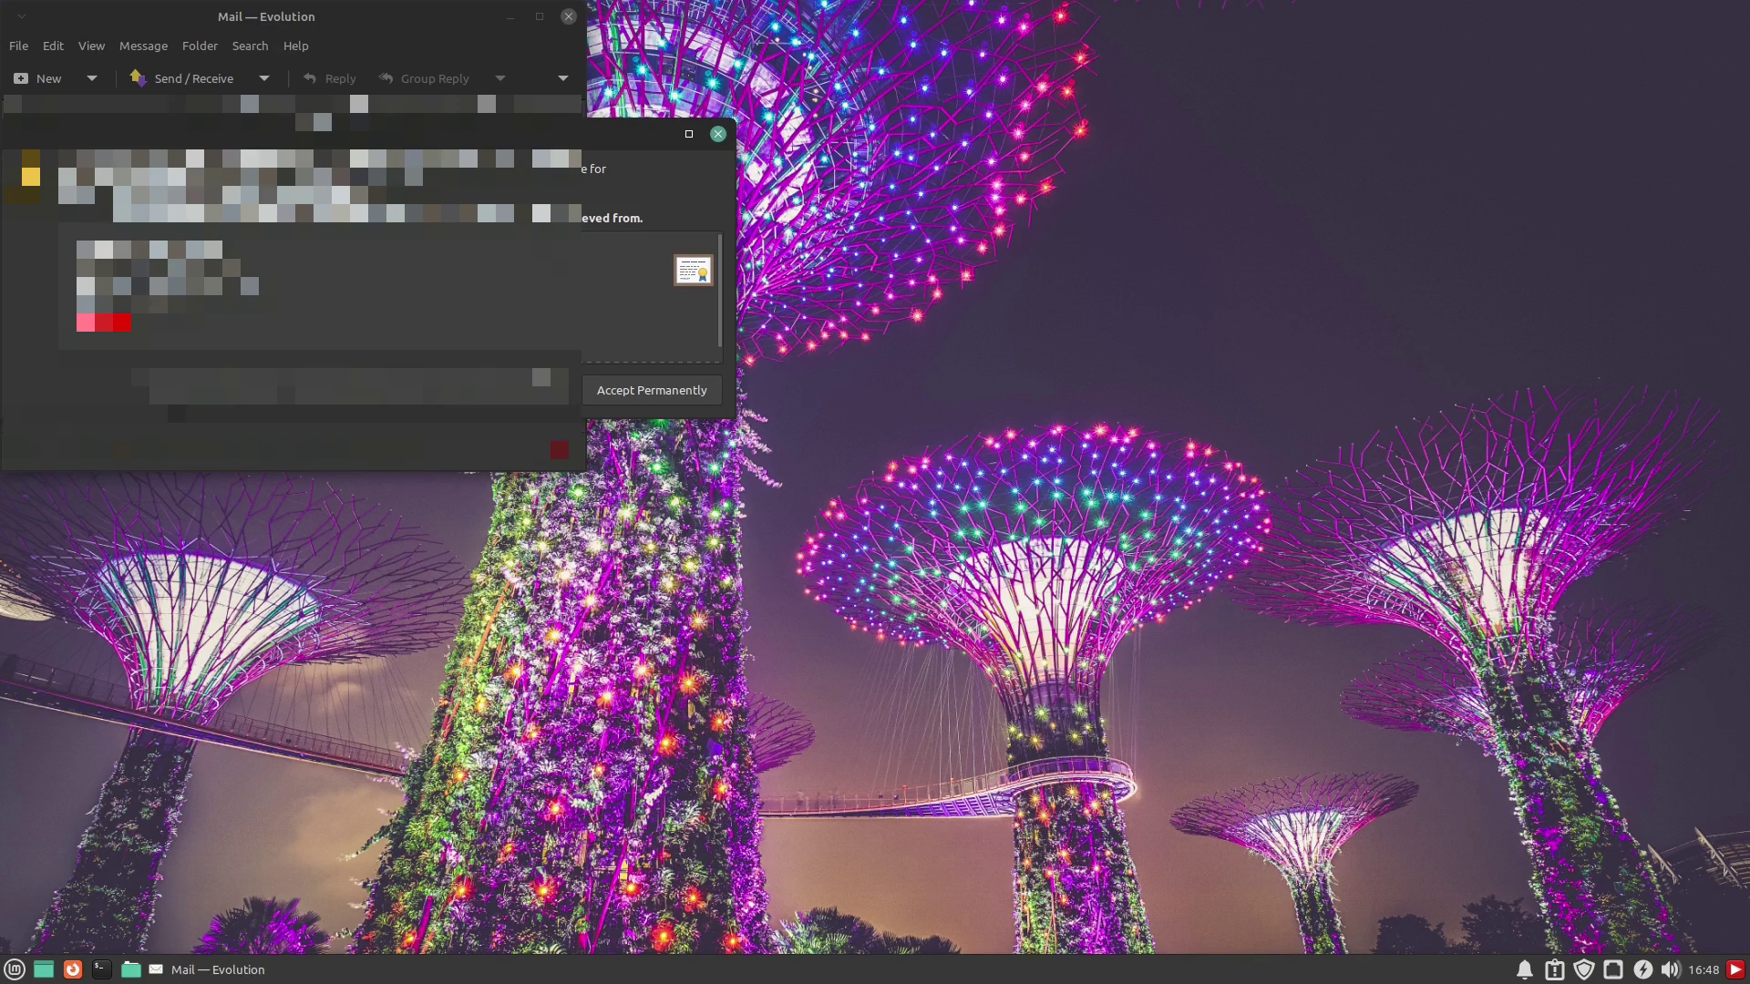
Permanently trust the mail server's certificate and maximize the Evolution mail window
click(641, 397)
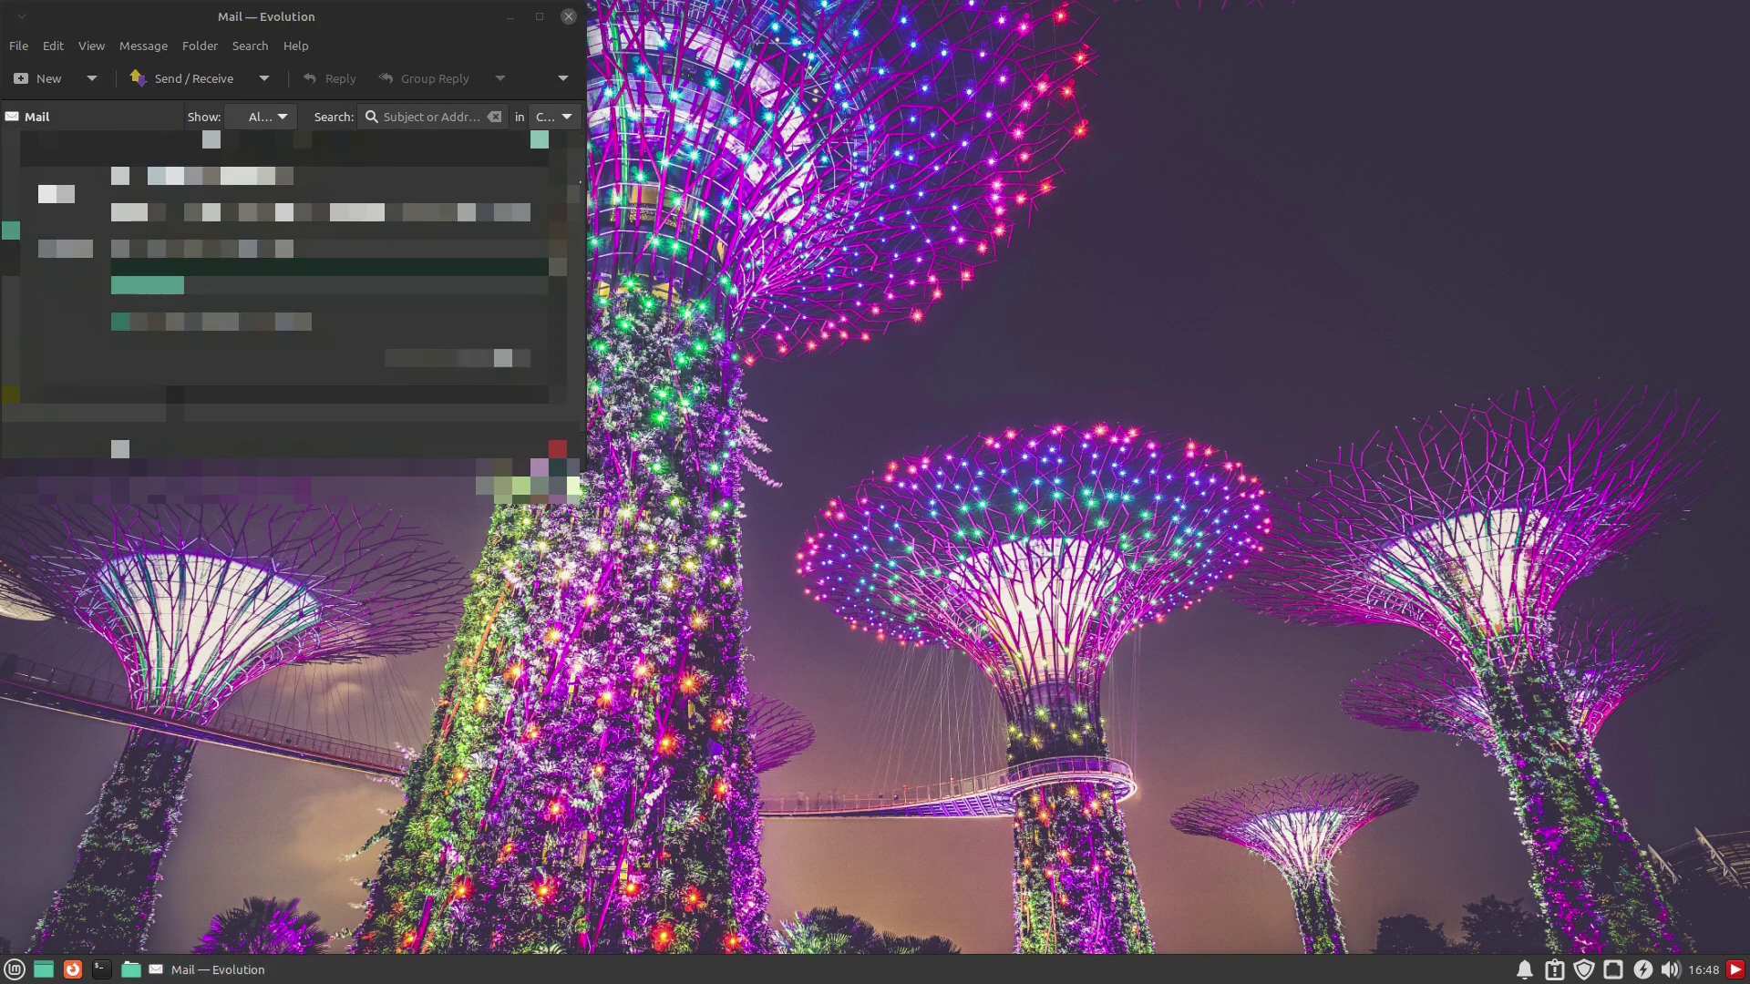
click(538, 16)
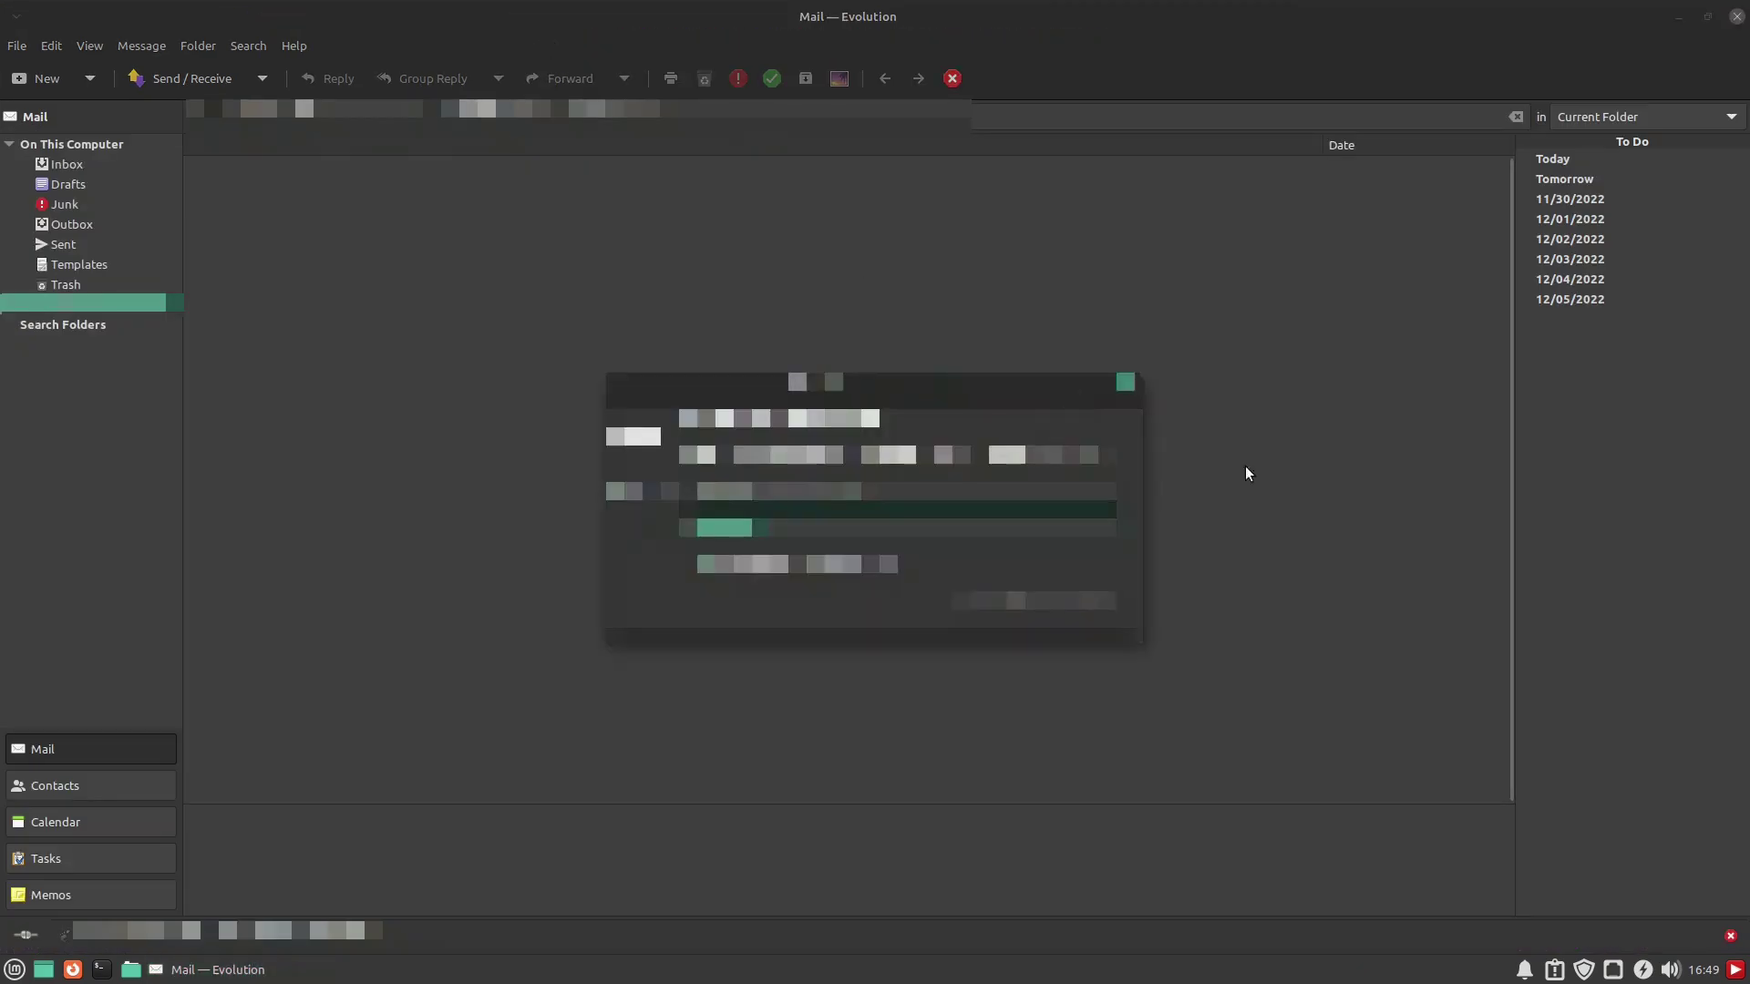
Dismiss the startup dialog and the orange notice bar, leaving the local folders selected
click(1125, 381)
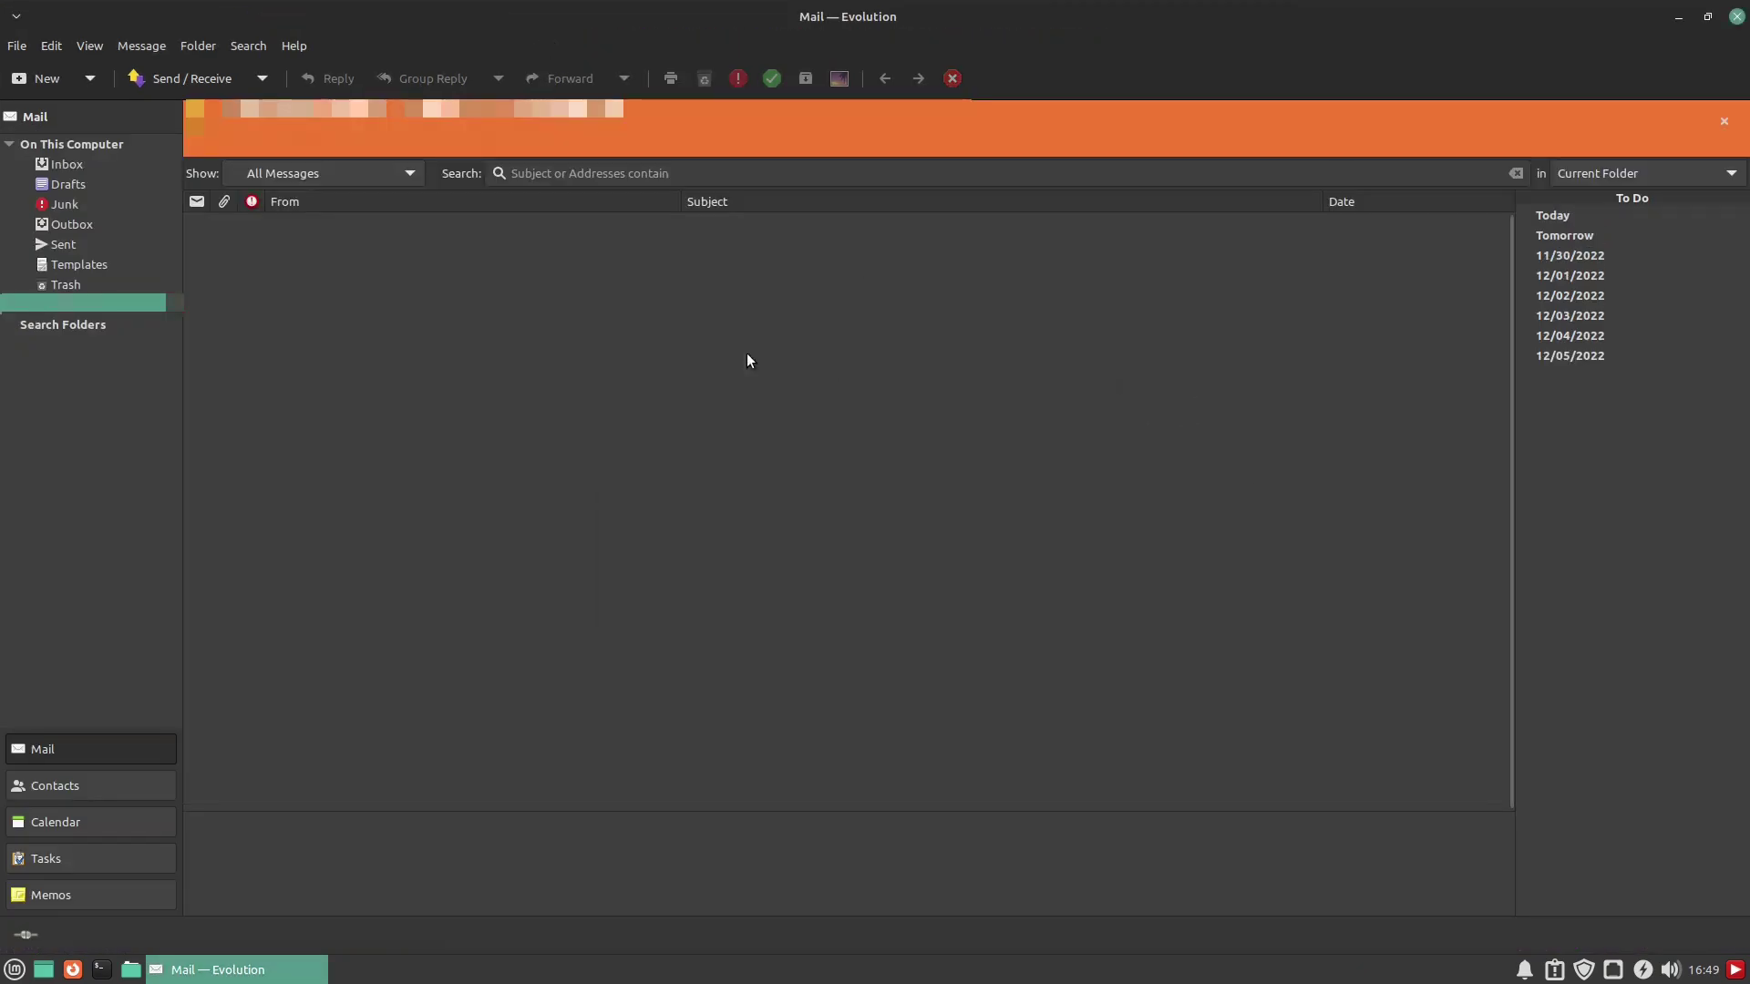
click(1726, 123)
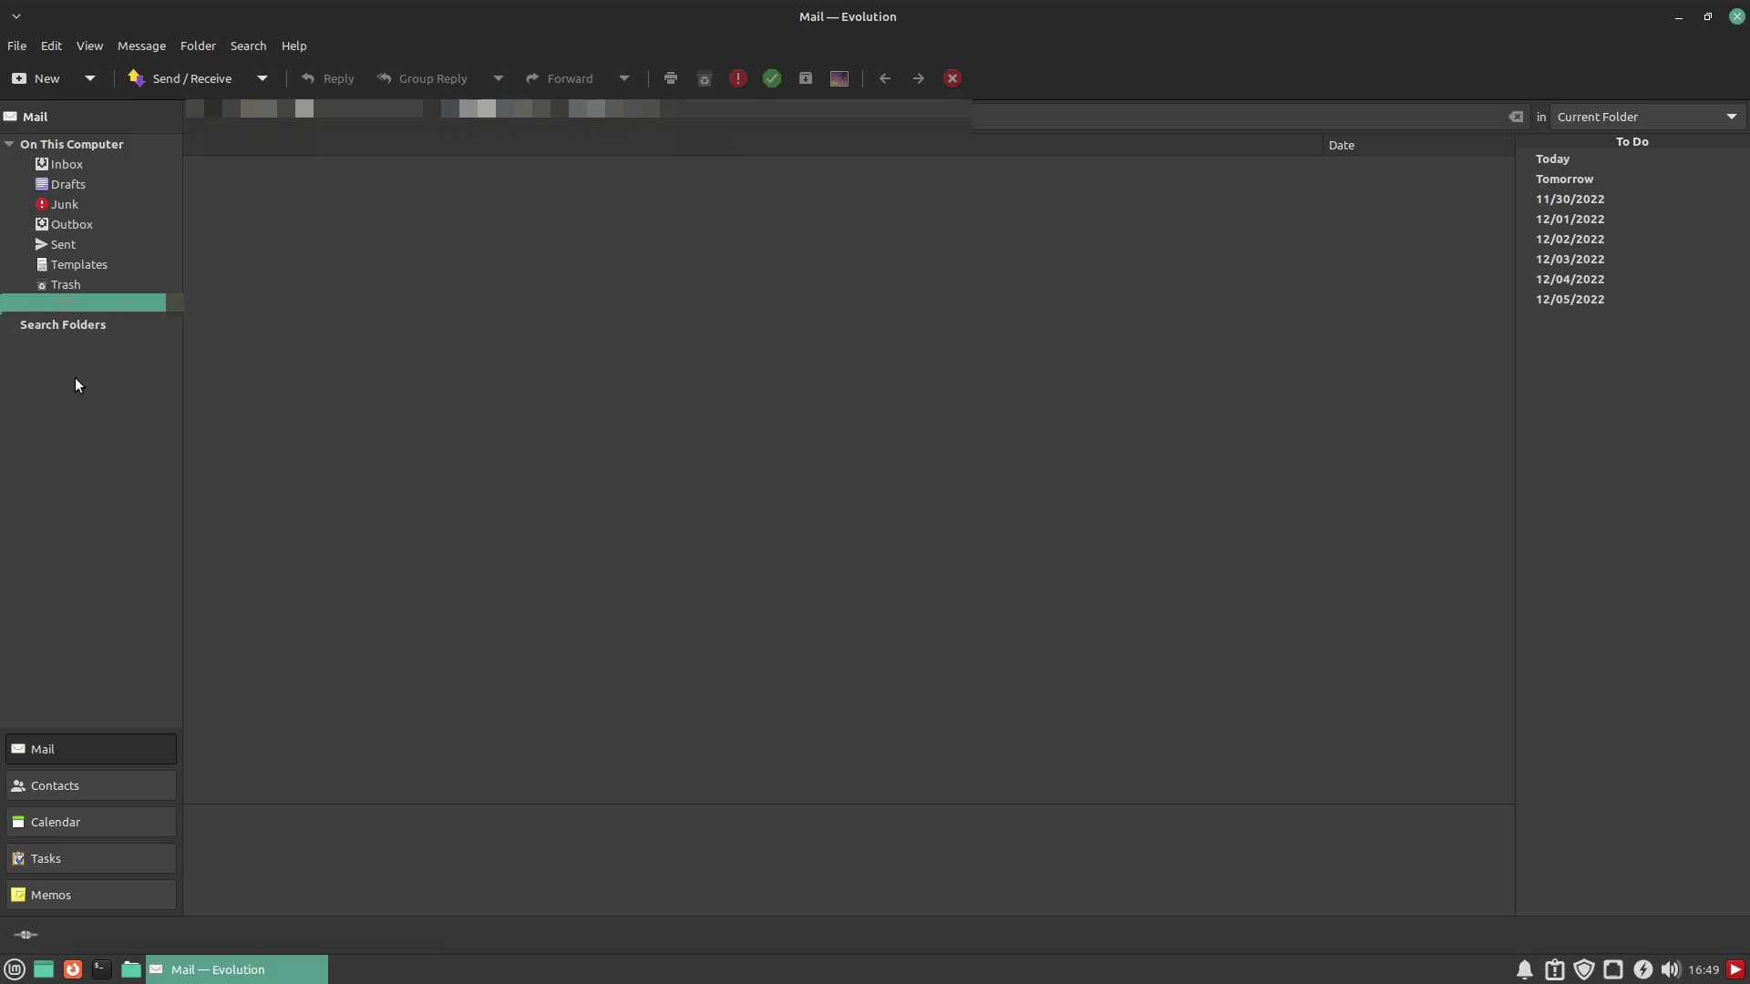
click(77, 145)
Create a subfolder named 'this fold' under Inbox
click(69, 166)
right_click(69, 167)
click(117, 188)
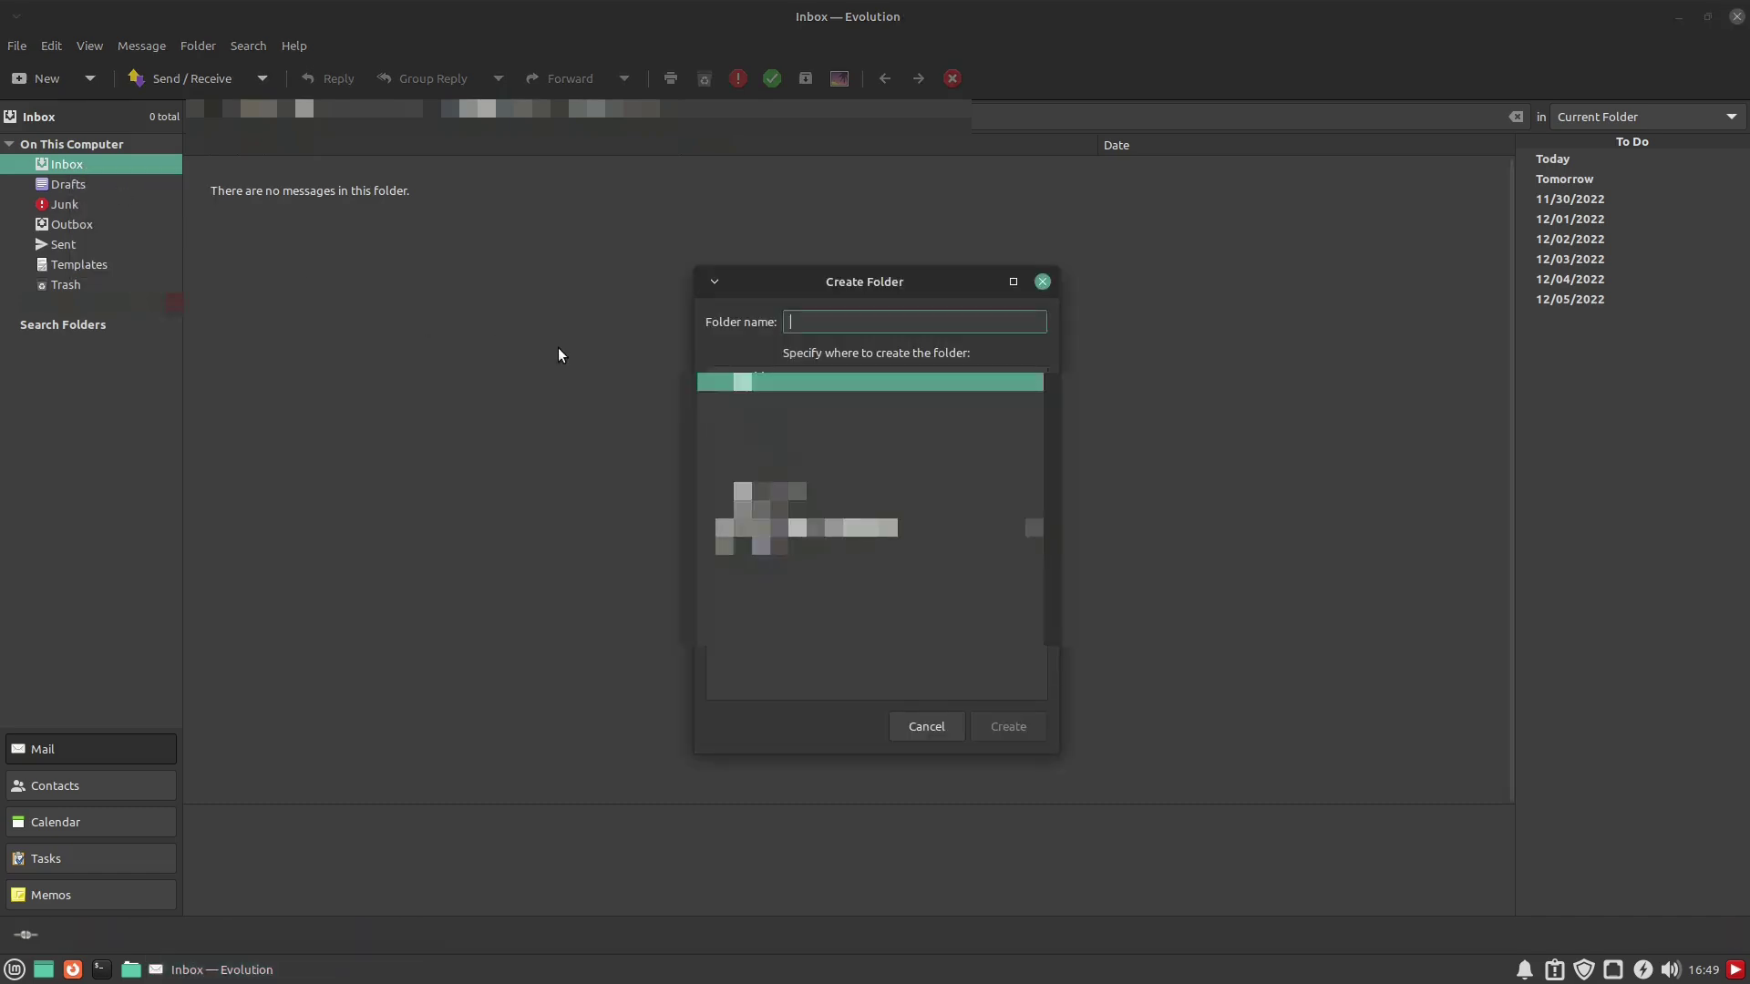
text(this fold)
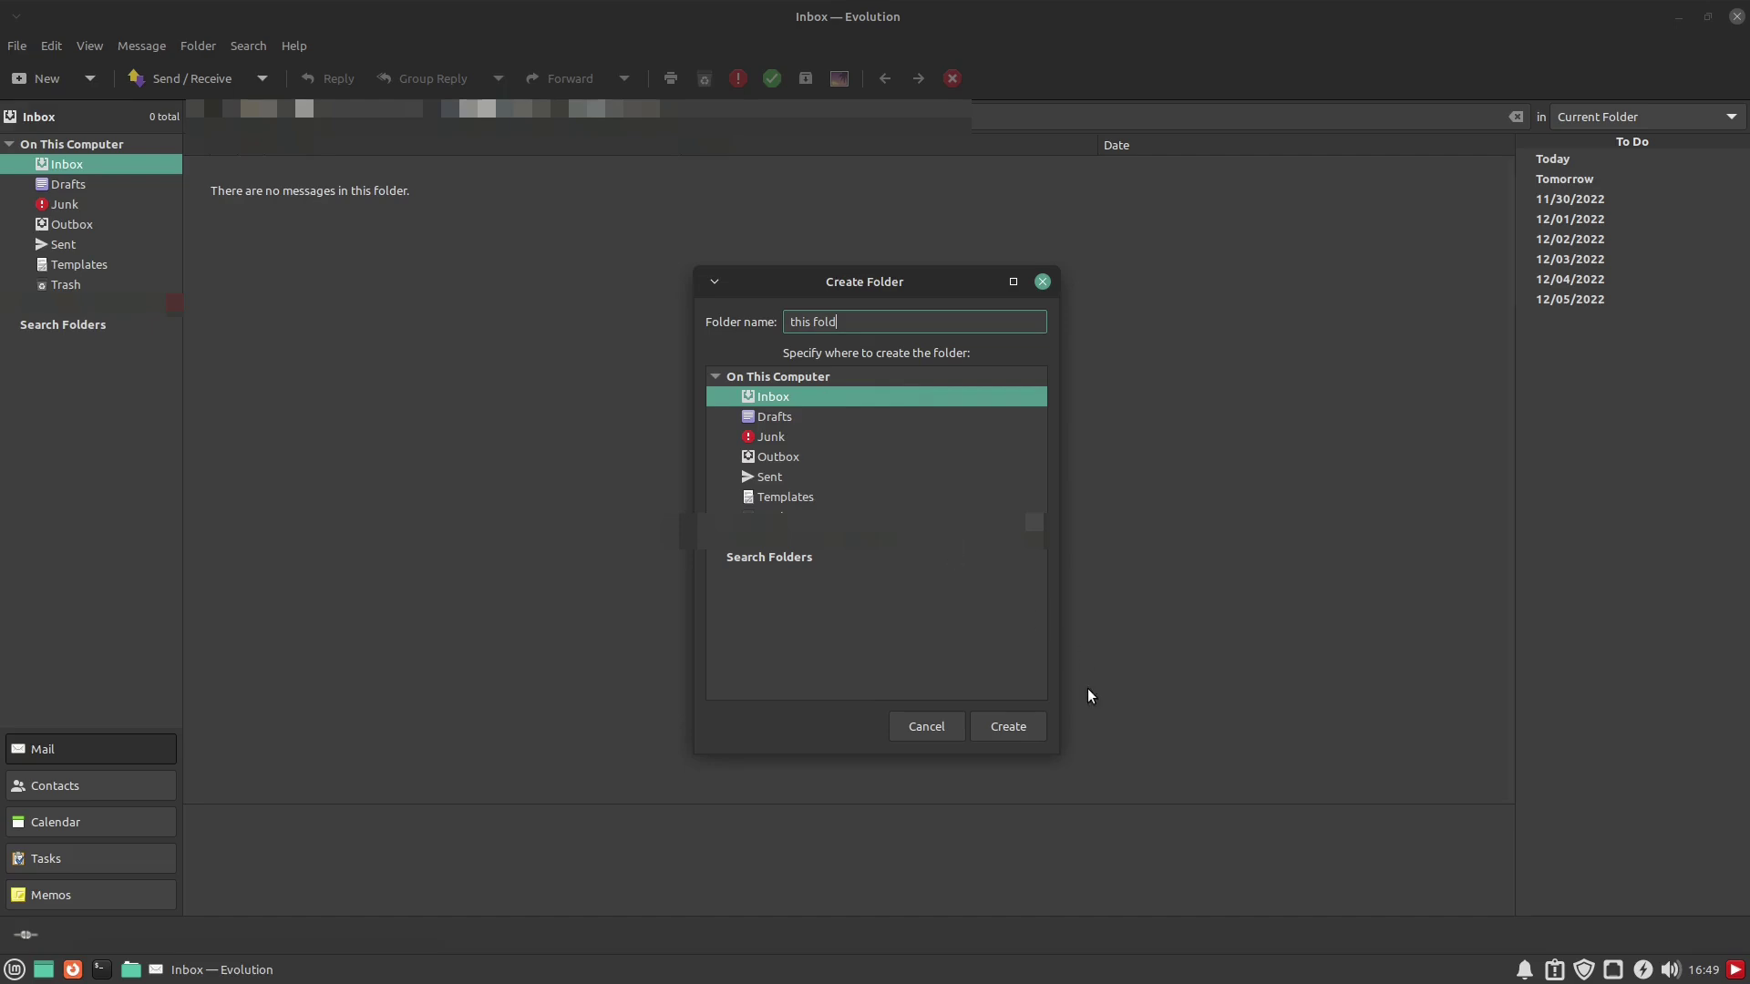
click(1008, 726)
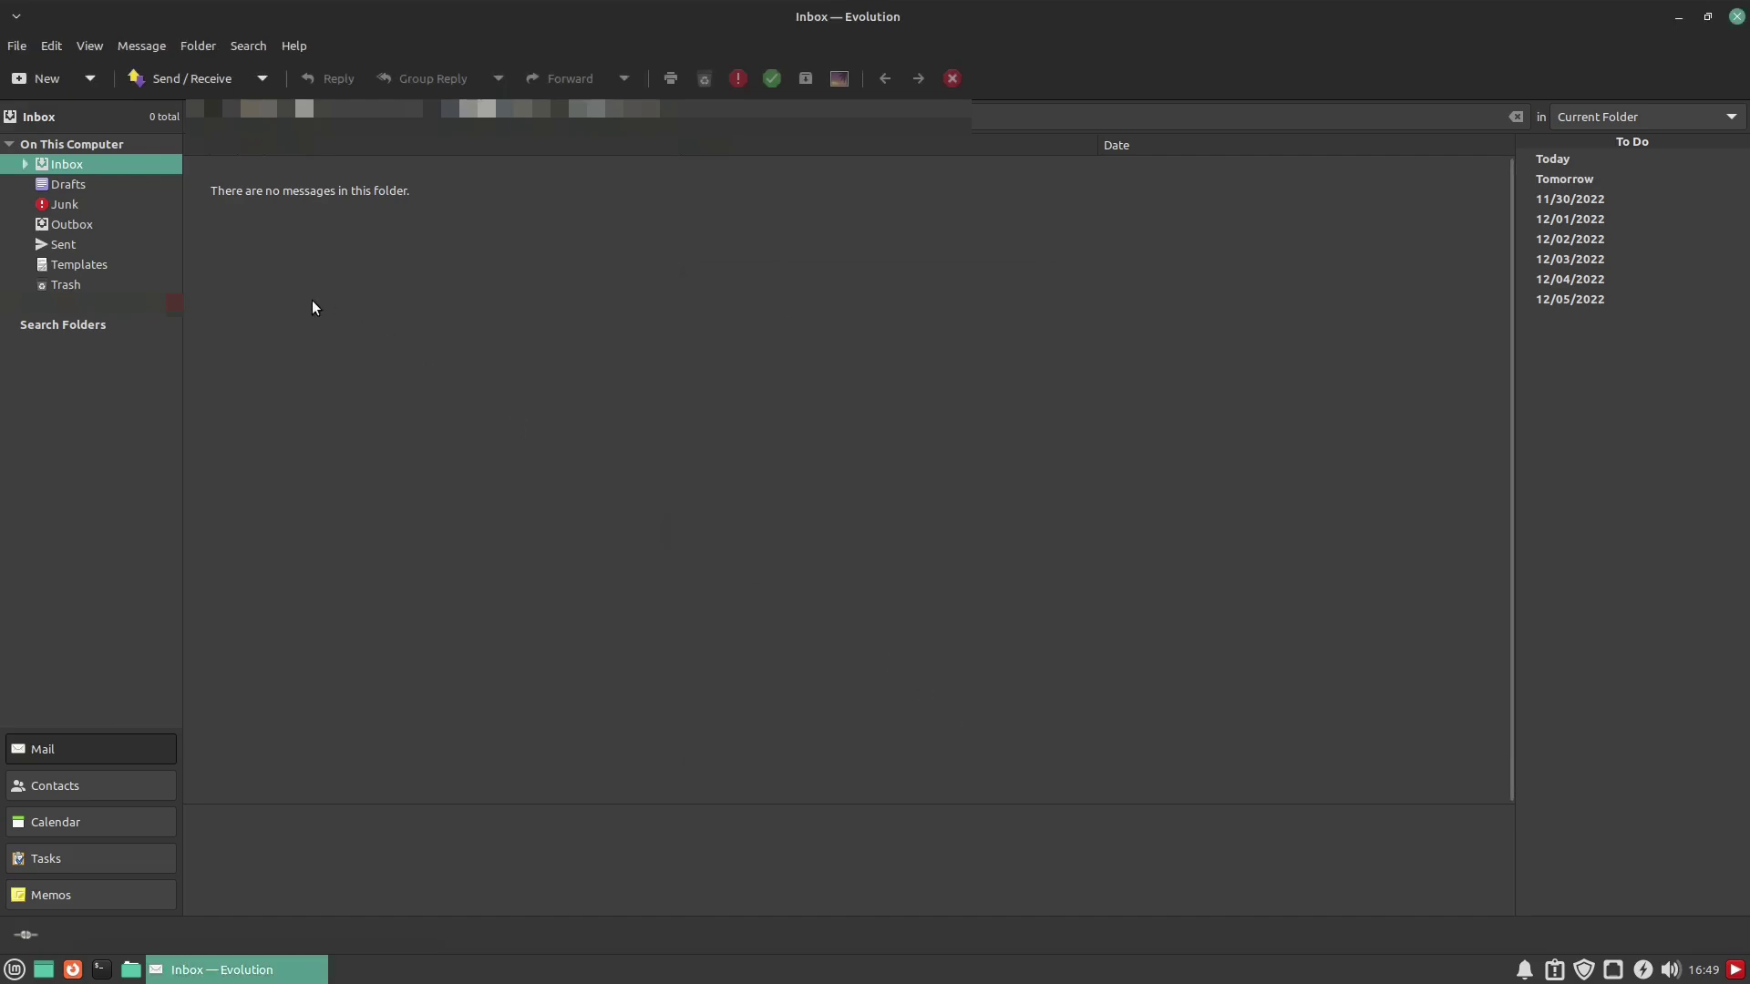
Add a second Inbox subfolder named 'that folder'
click(24, 165)
right_click(81, 165)
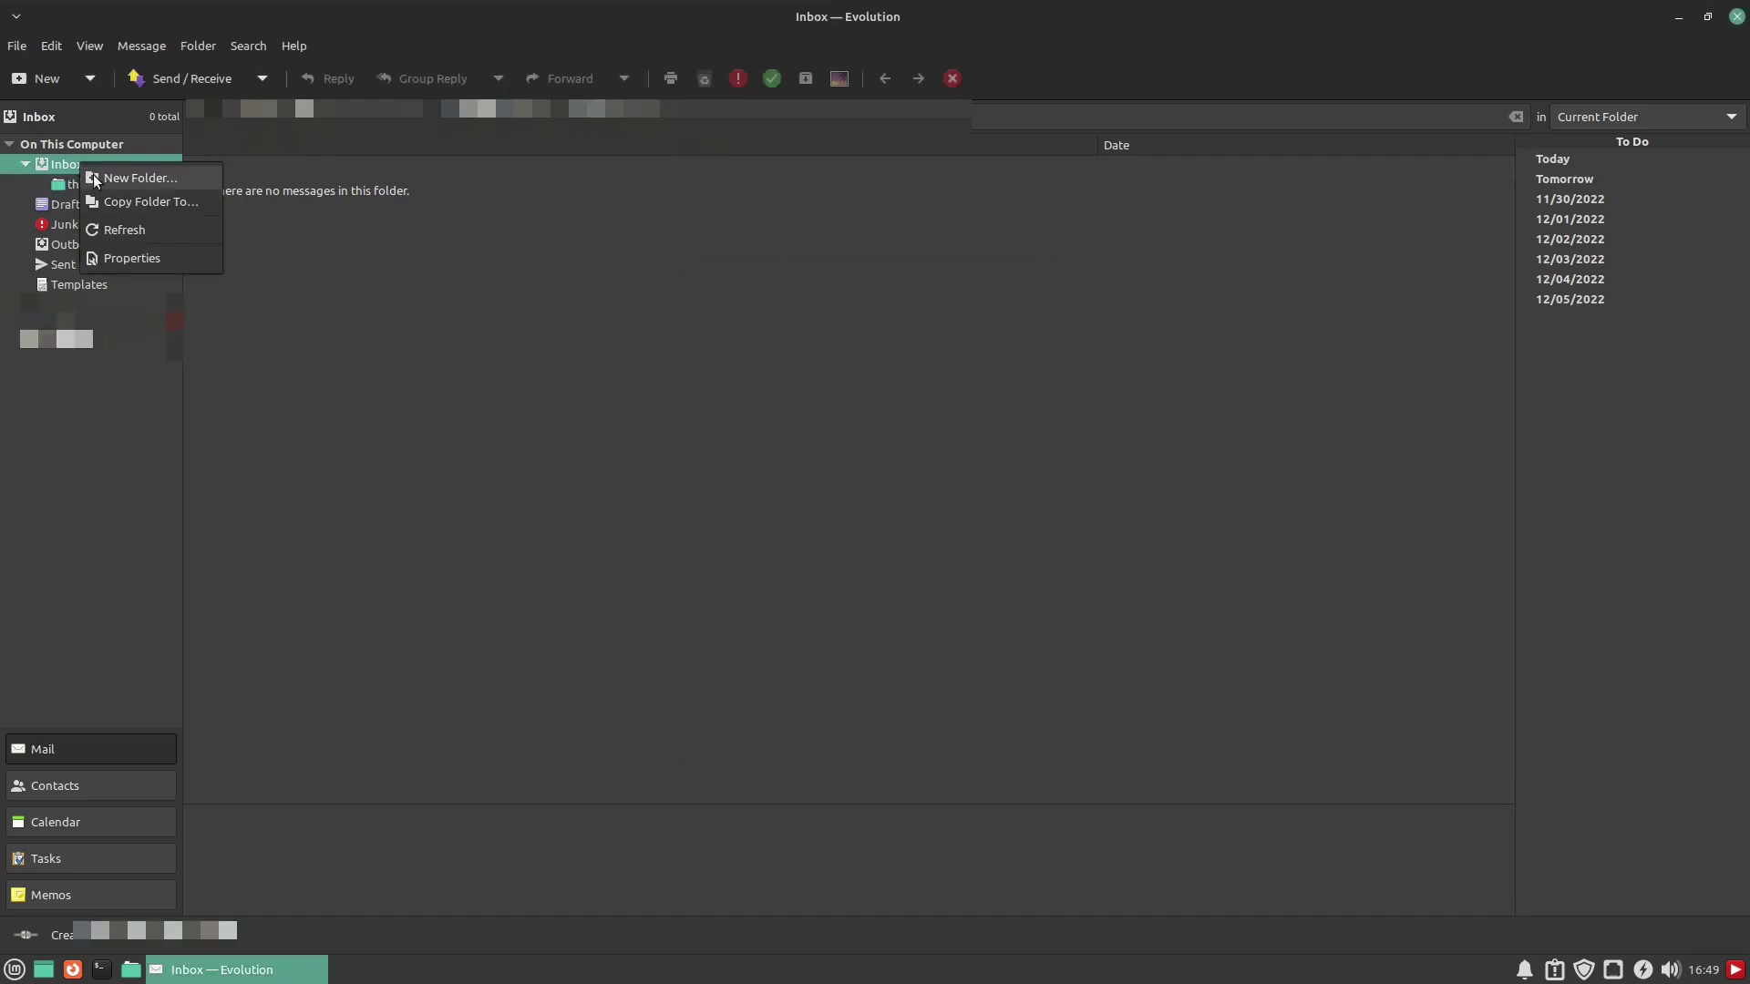
click(118, 182)
text(that folder)
click(991, 720)
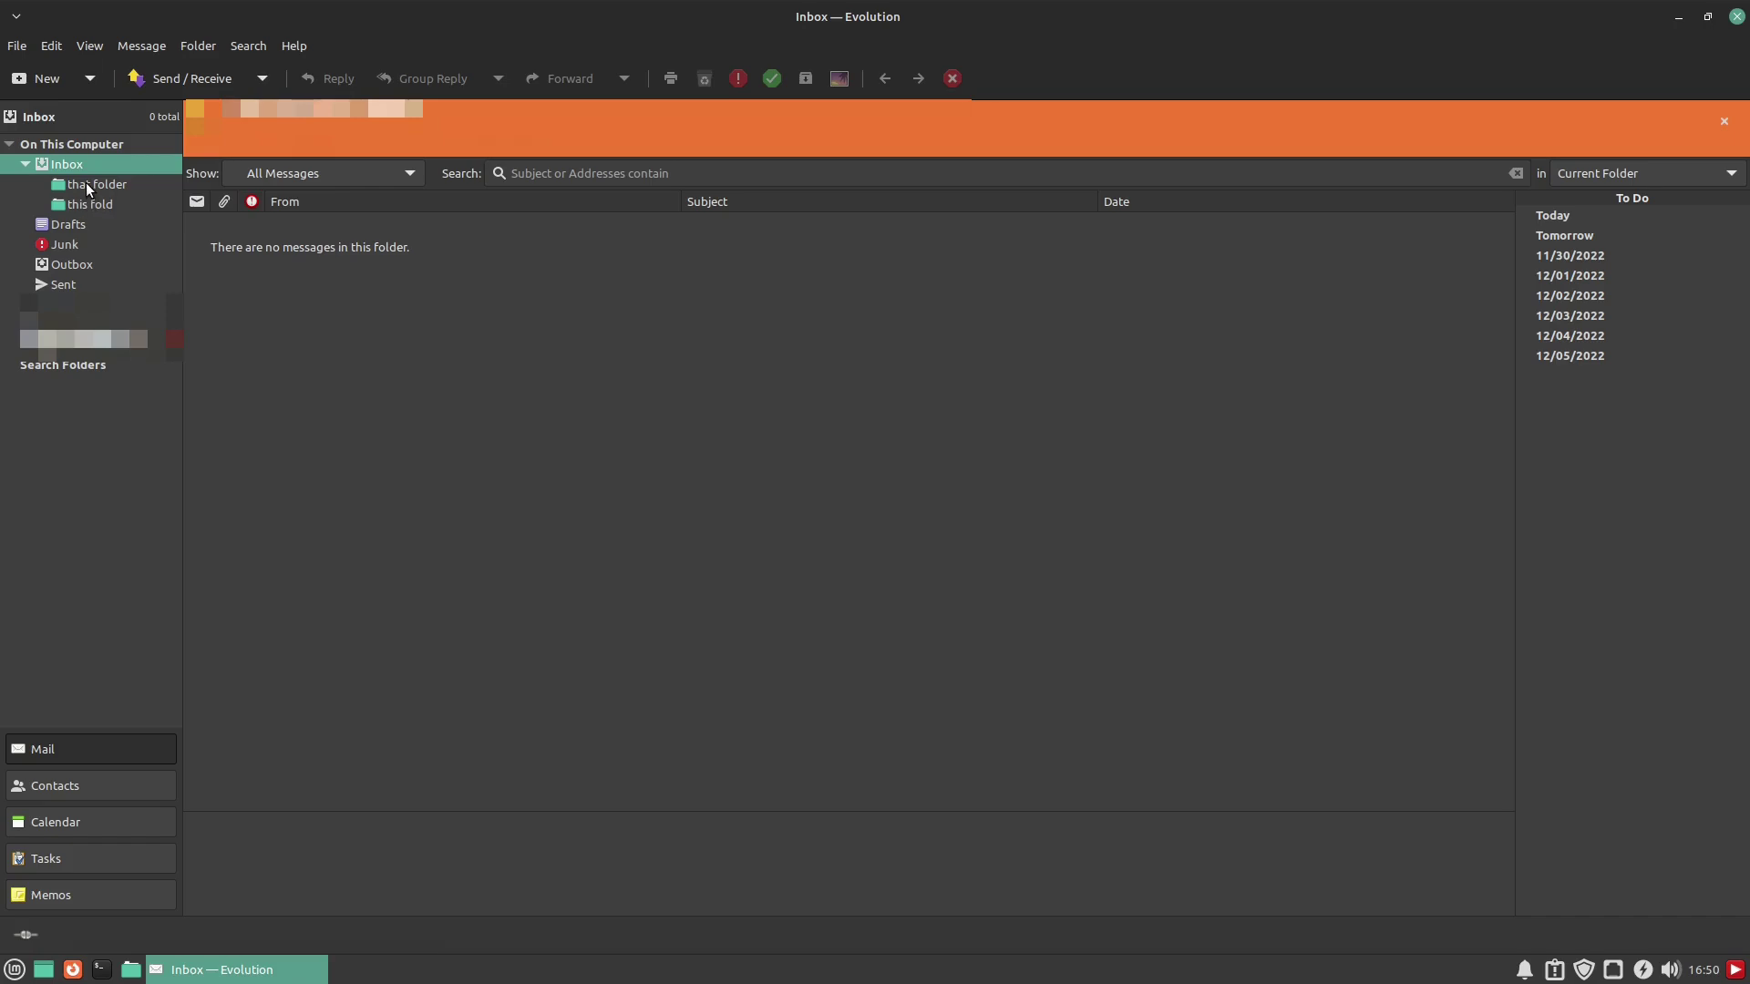
Open the 'that folder' and 'this fold' subfolders in turn
click(87, 189)
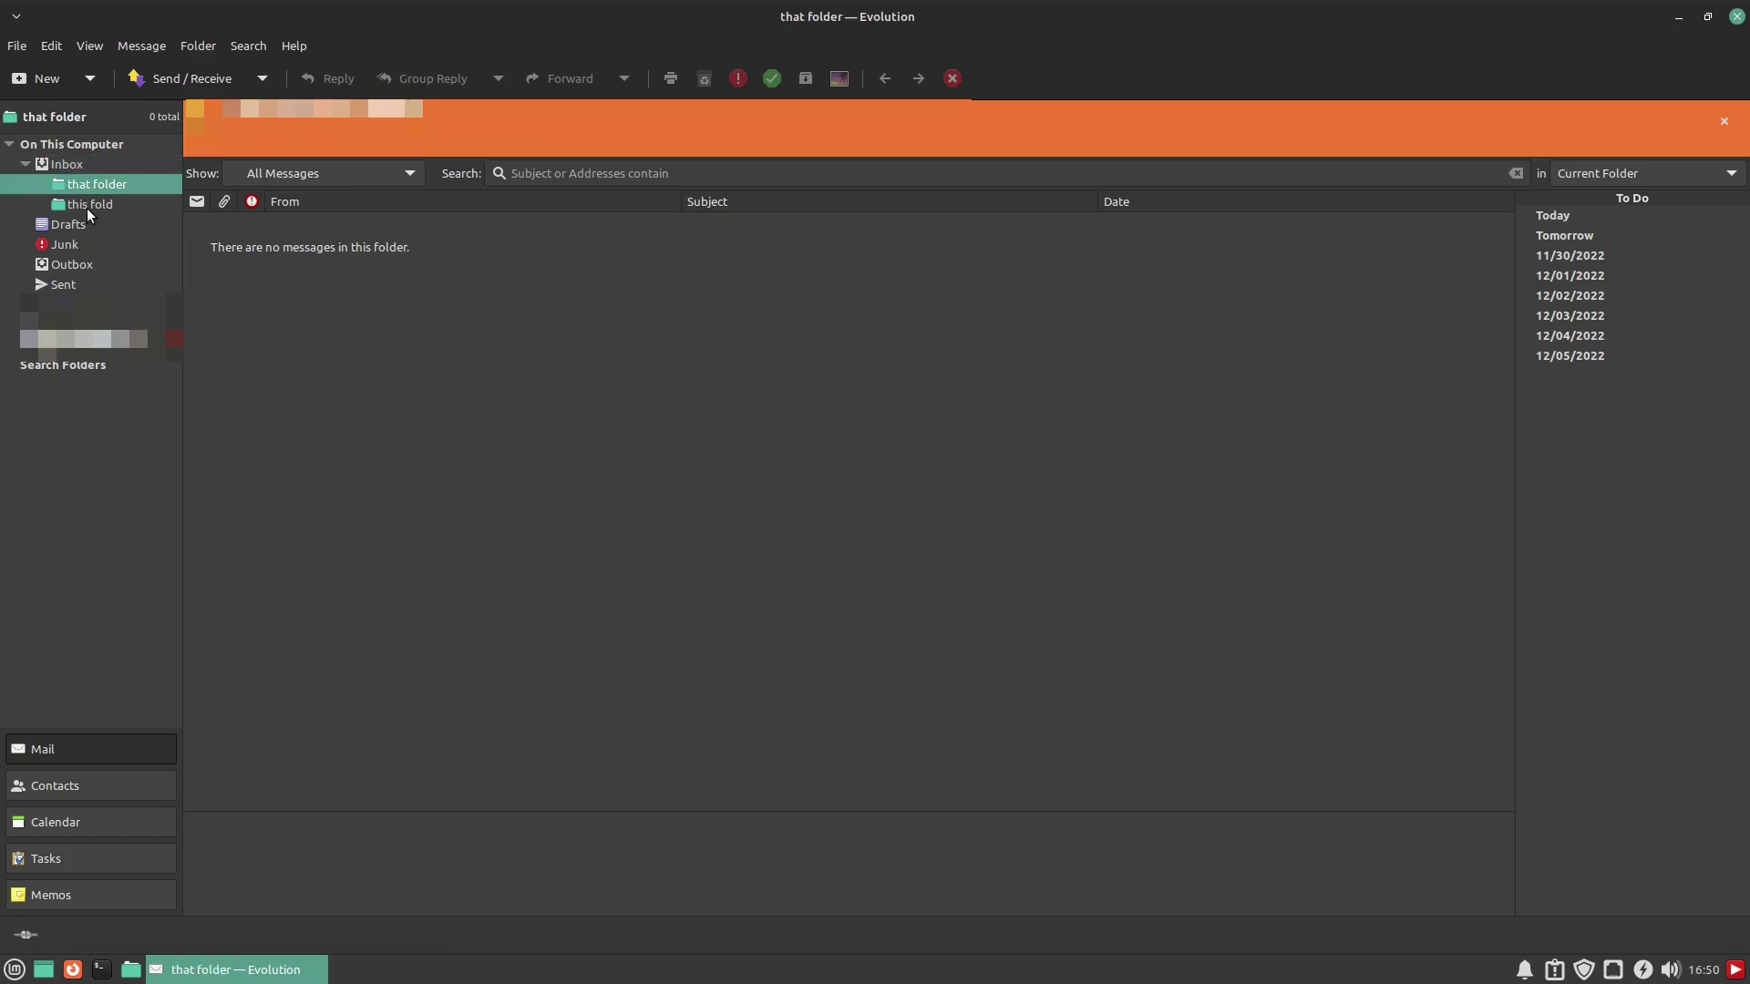
click(86, 206)
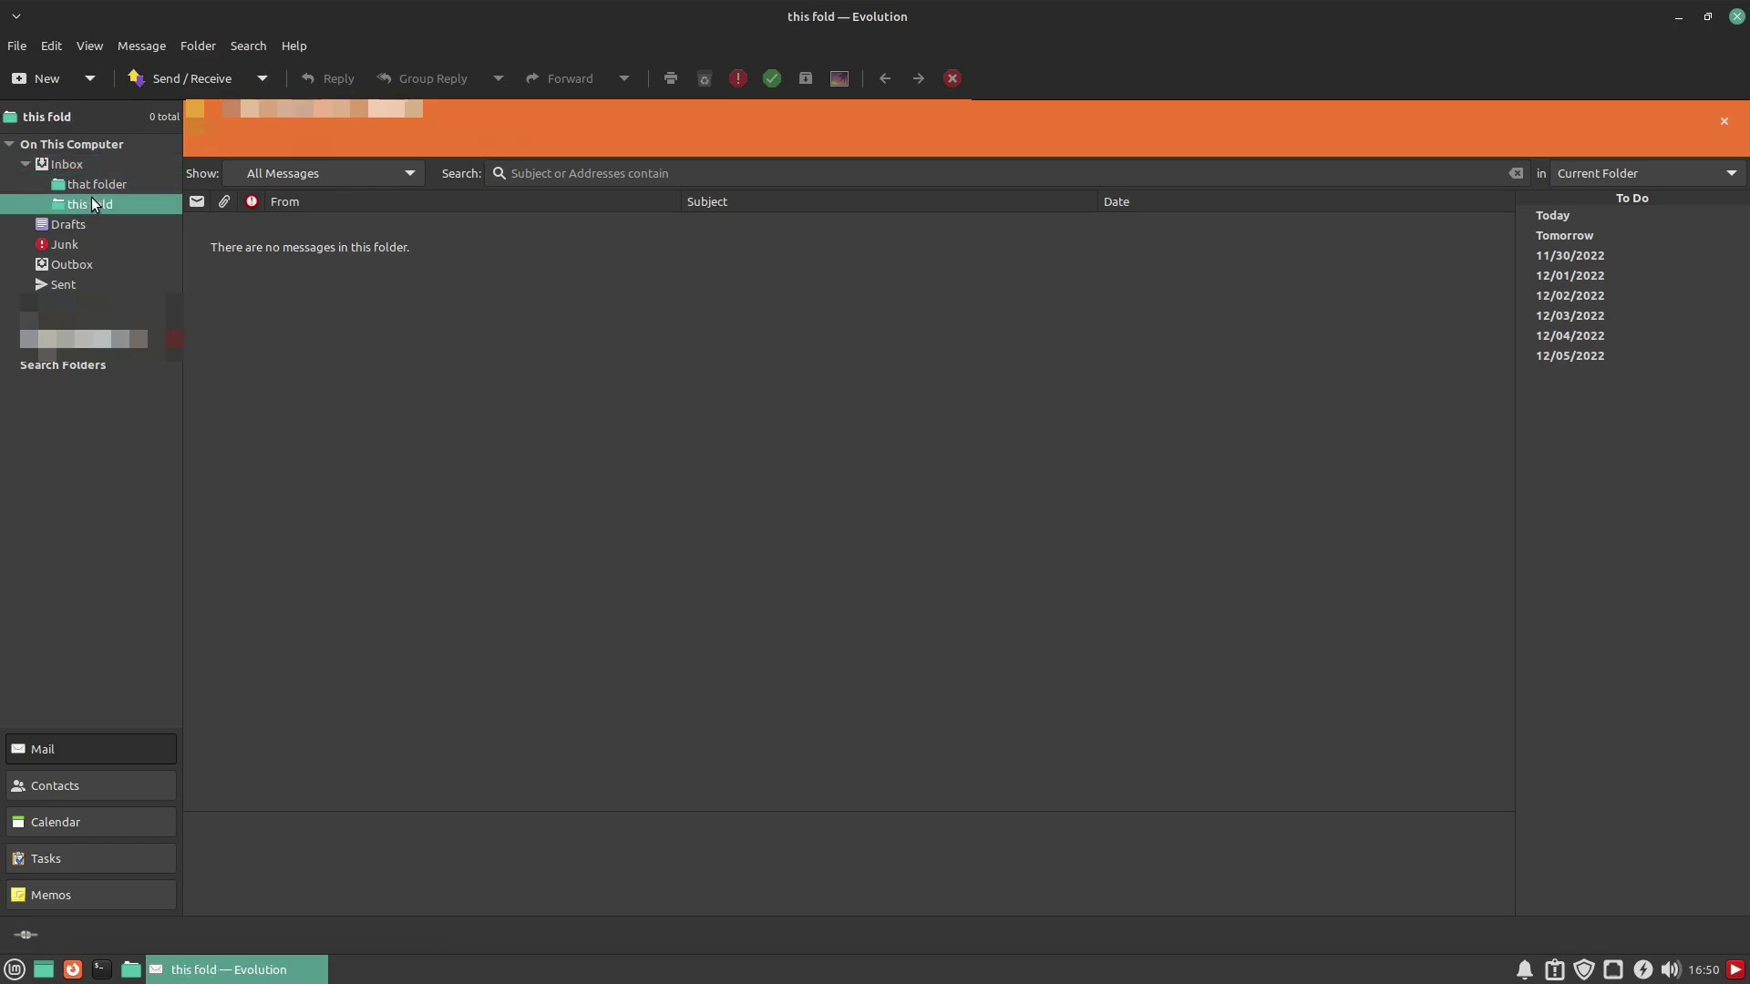
click(49, 46)
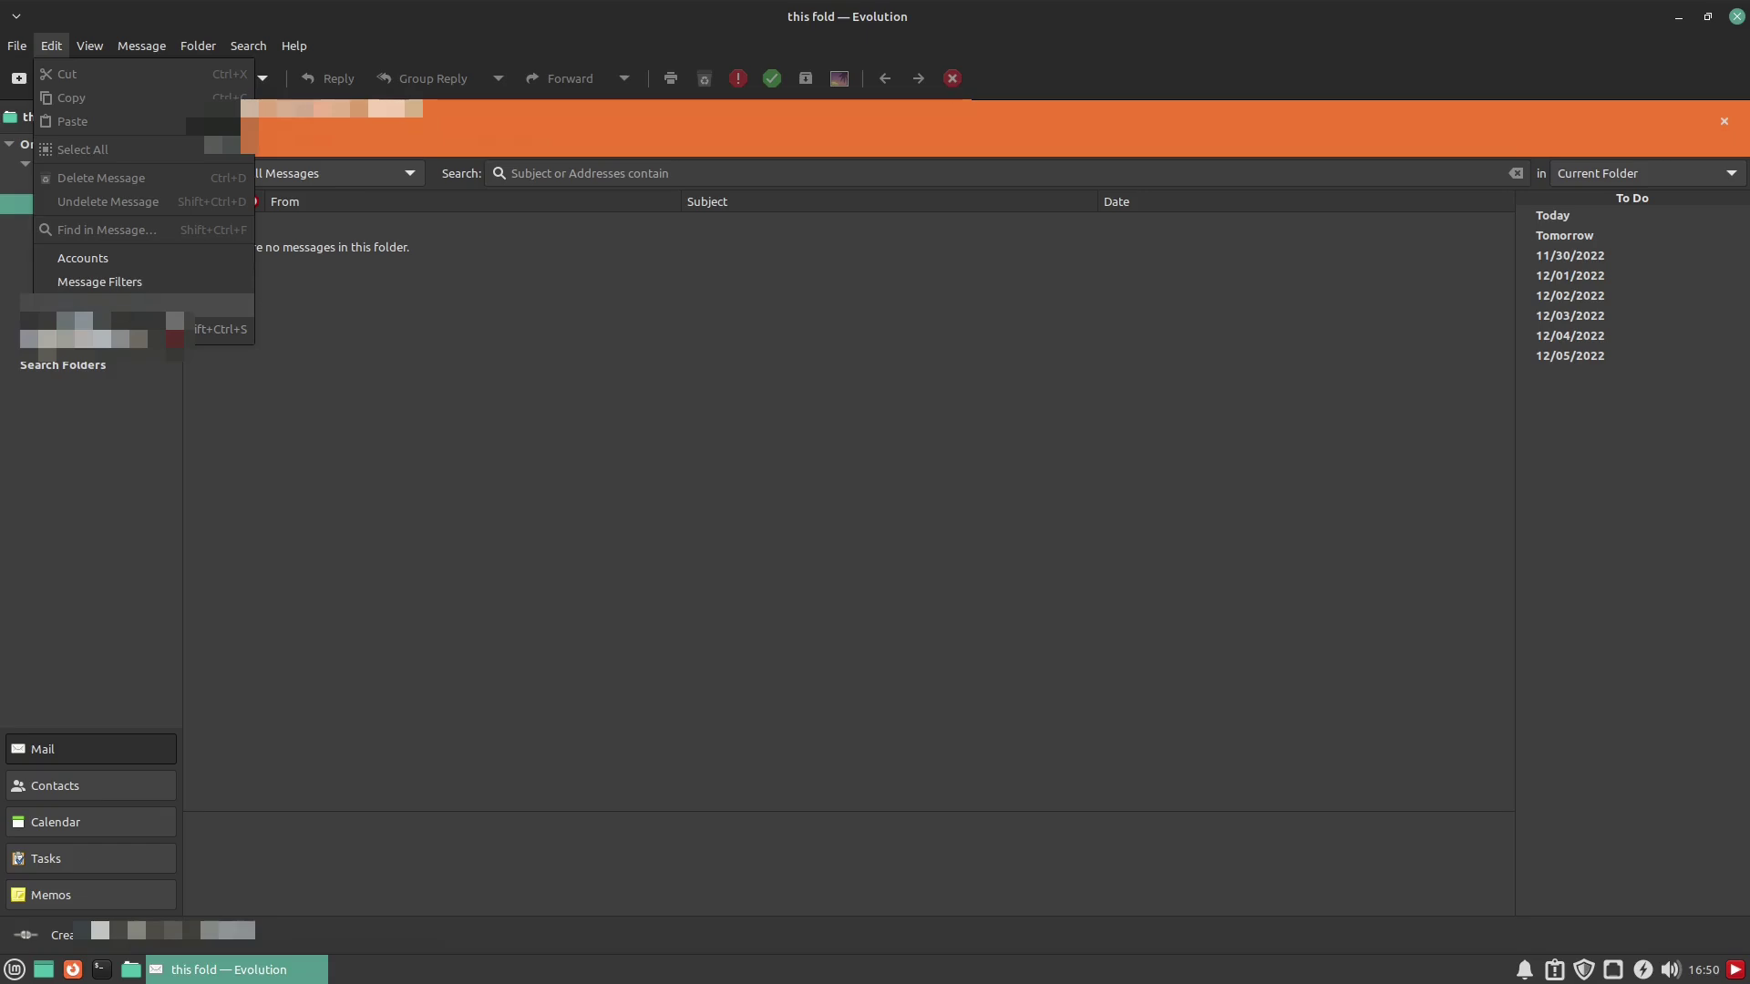
click(100, 258)
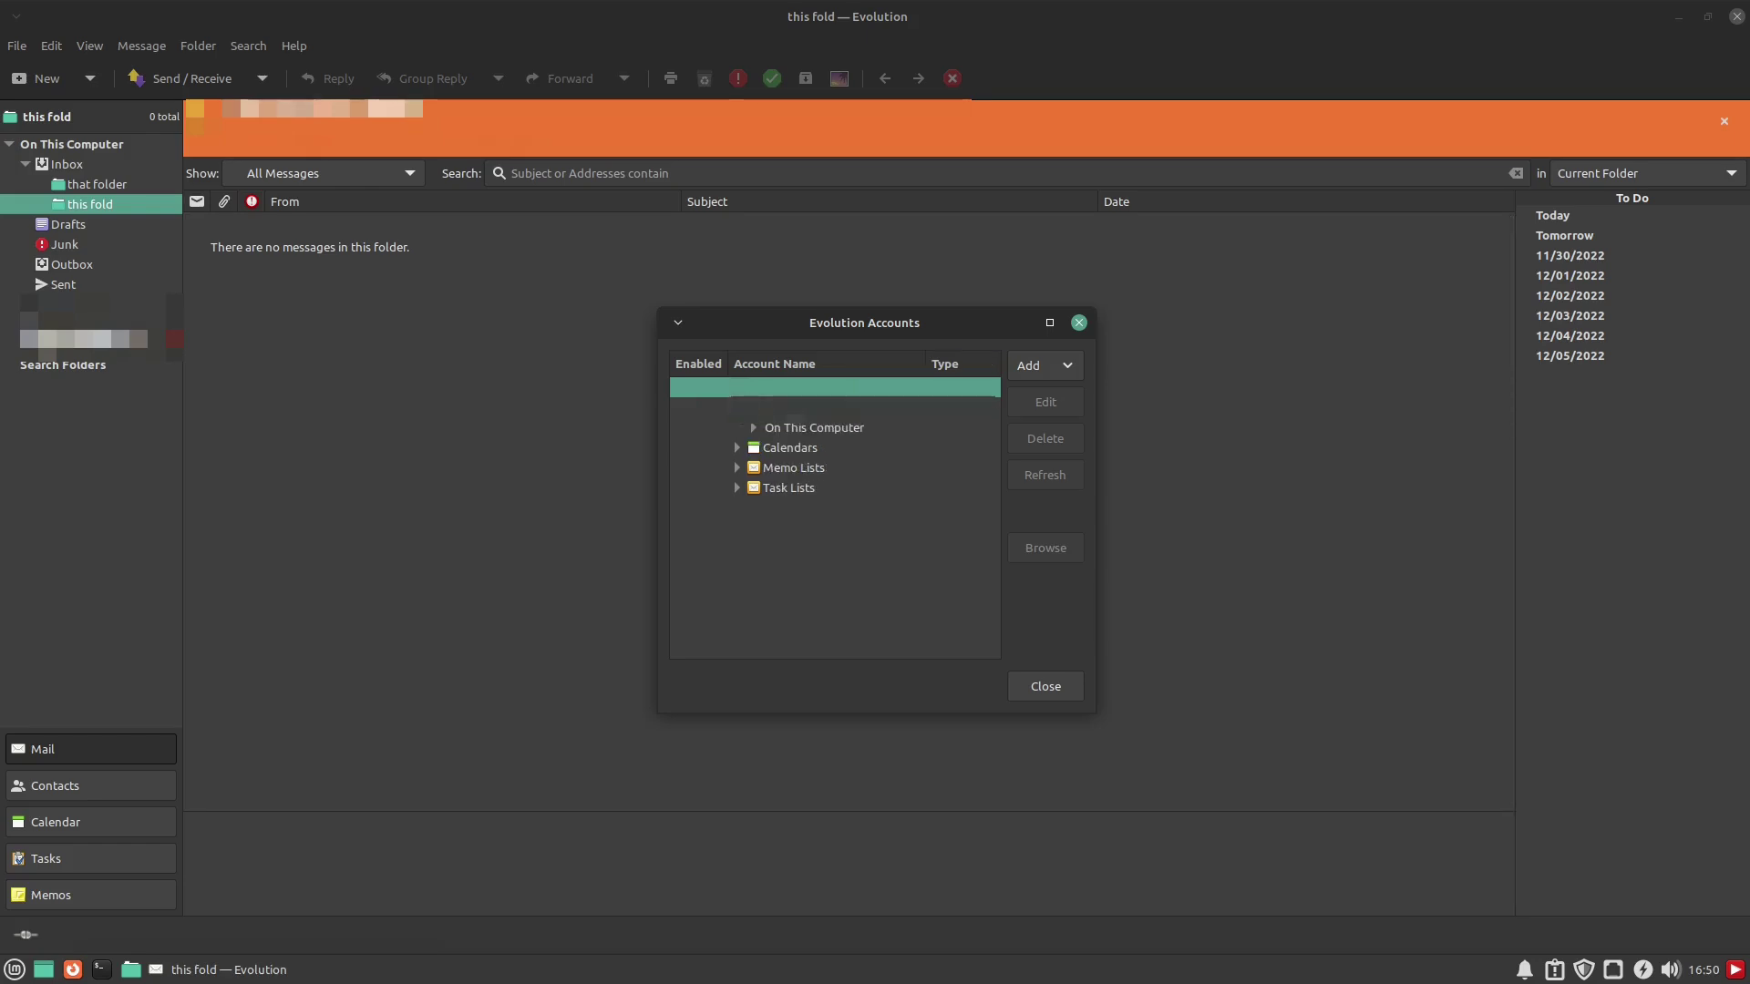
click(737, 428)
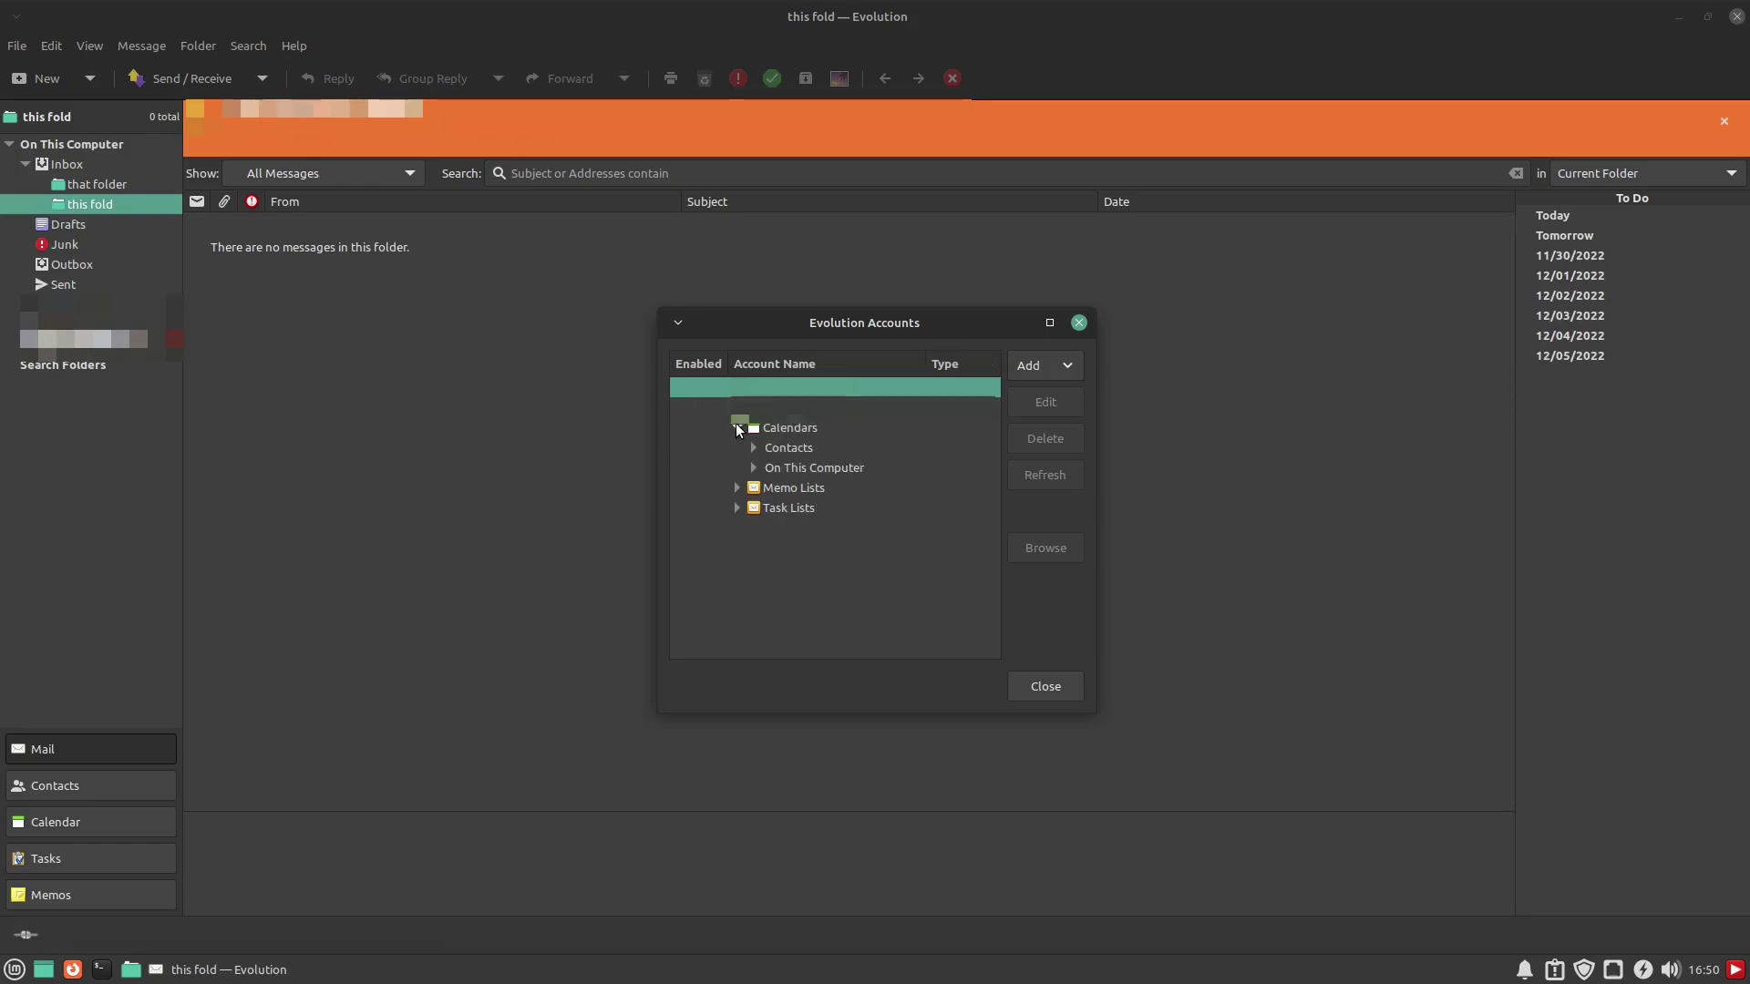
click(737, 428)
click(737, 447)
click(738, 447)
click(737, 467)
click(737, 468)
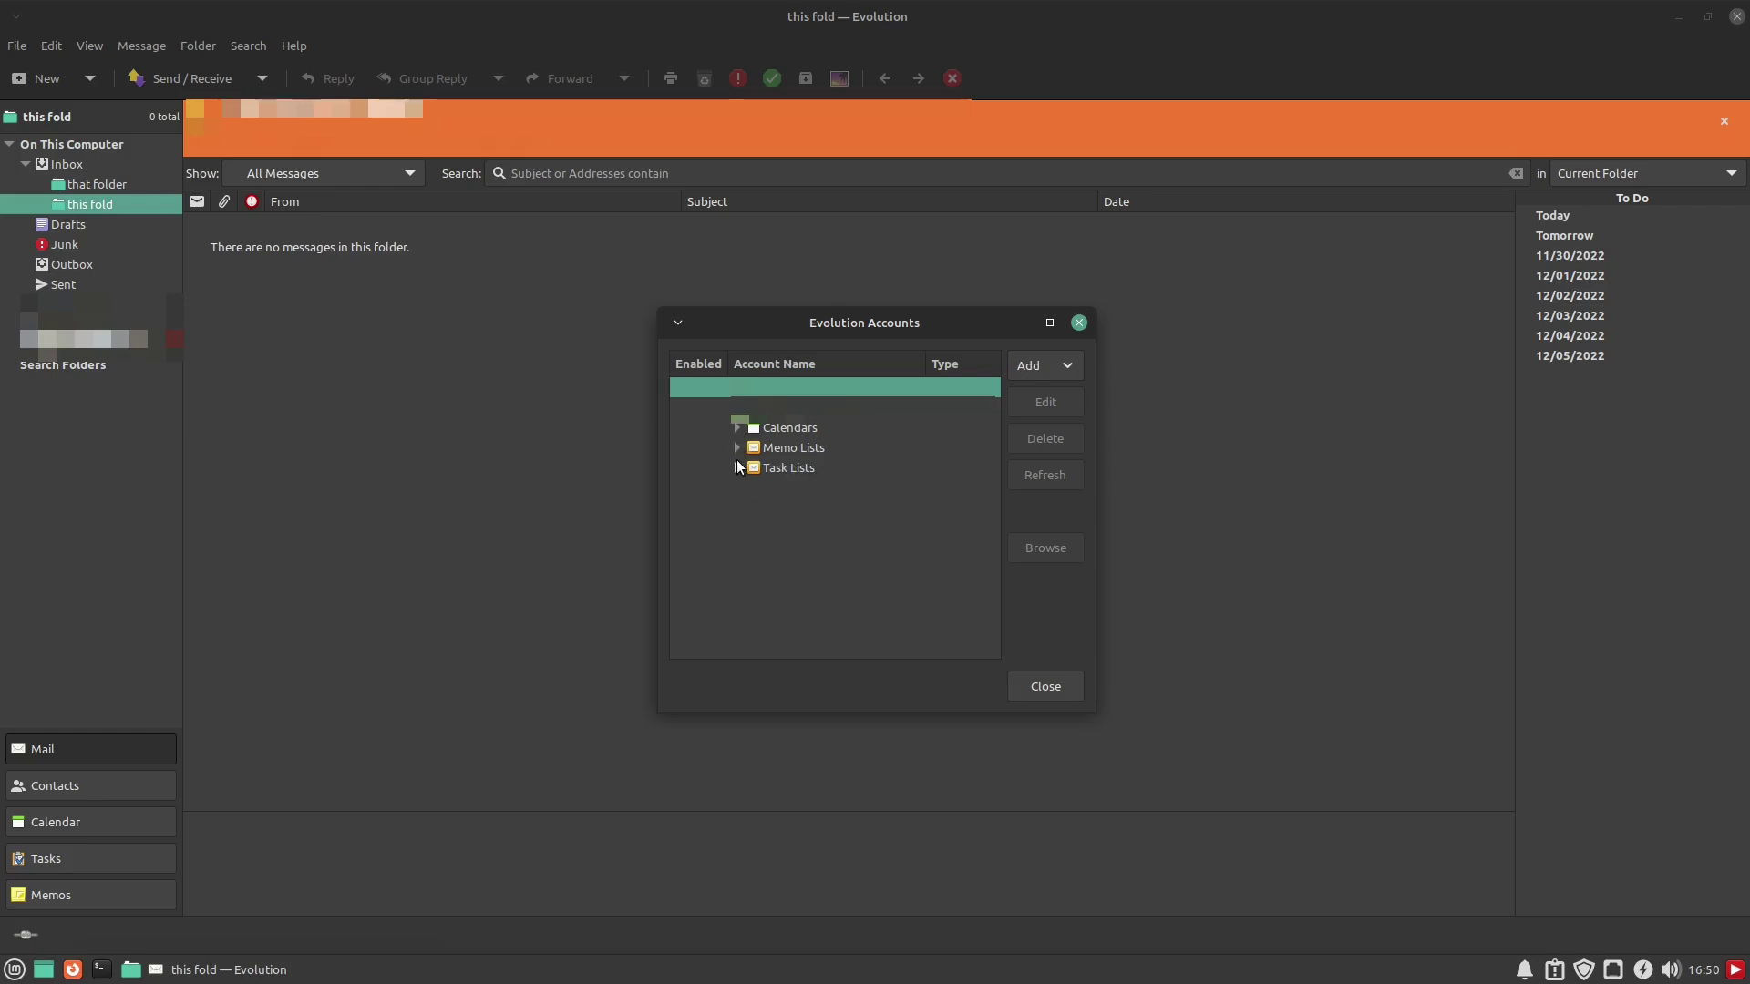
click(86, 786)
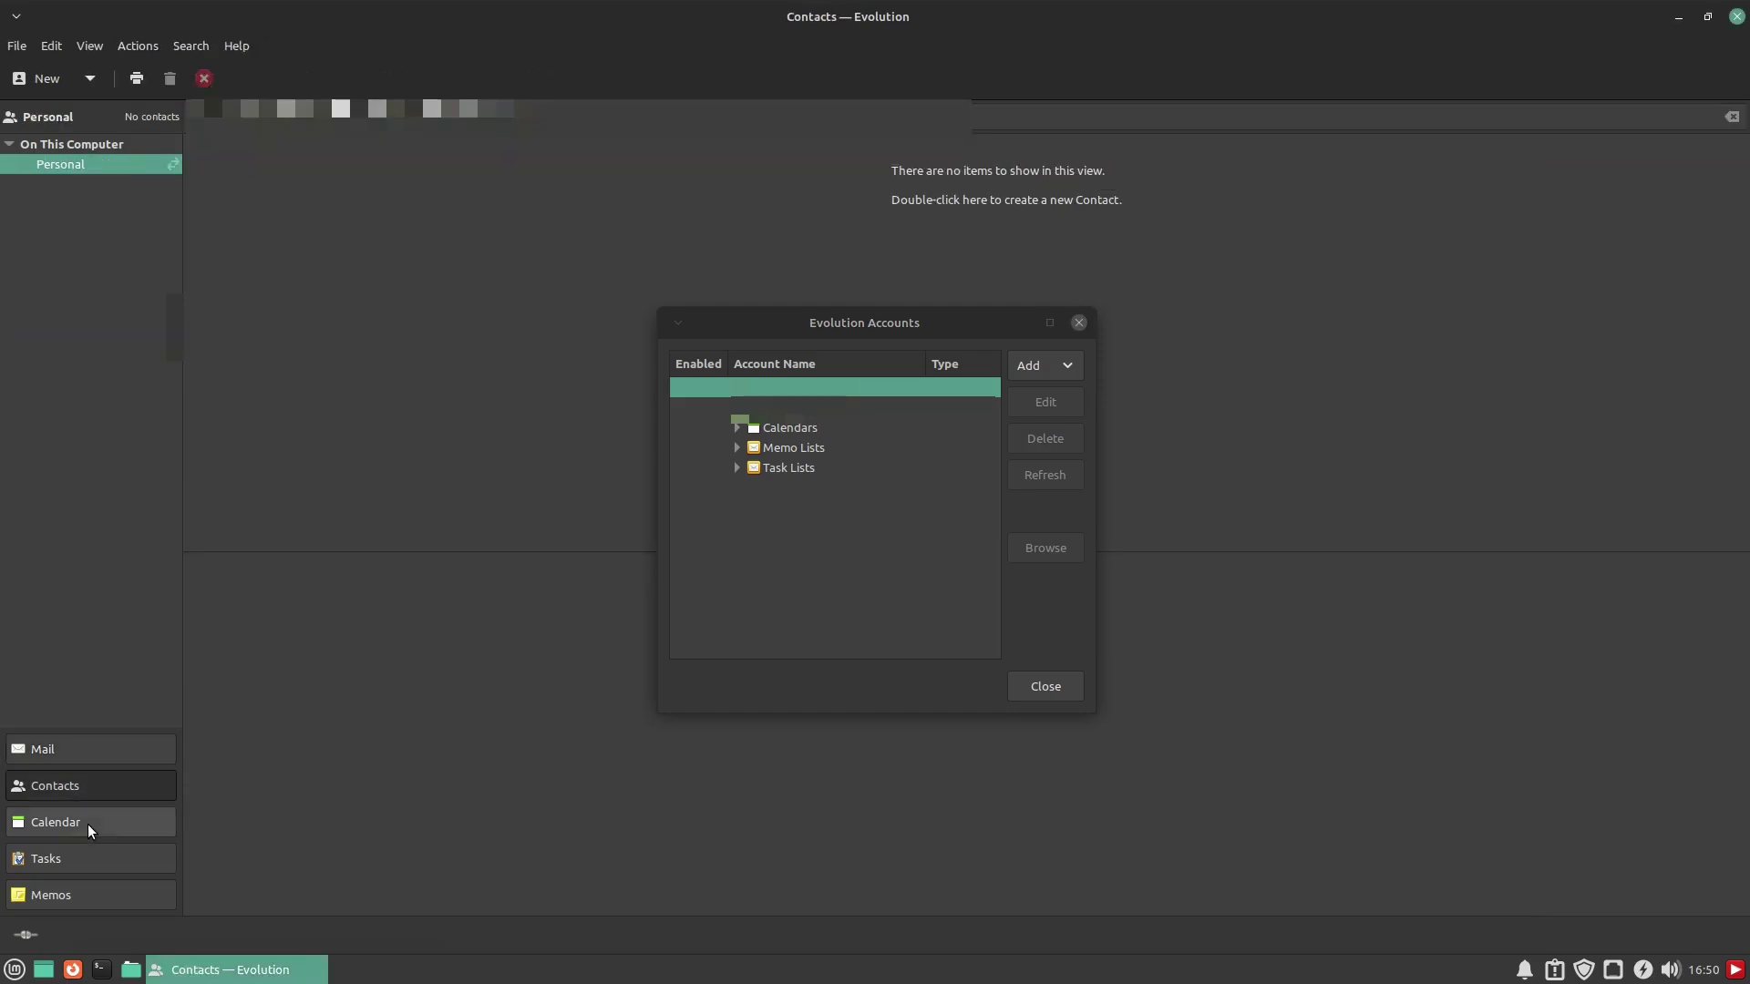
click(84, 822)
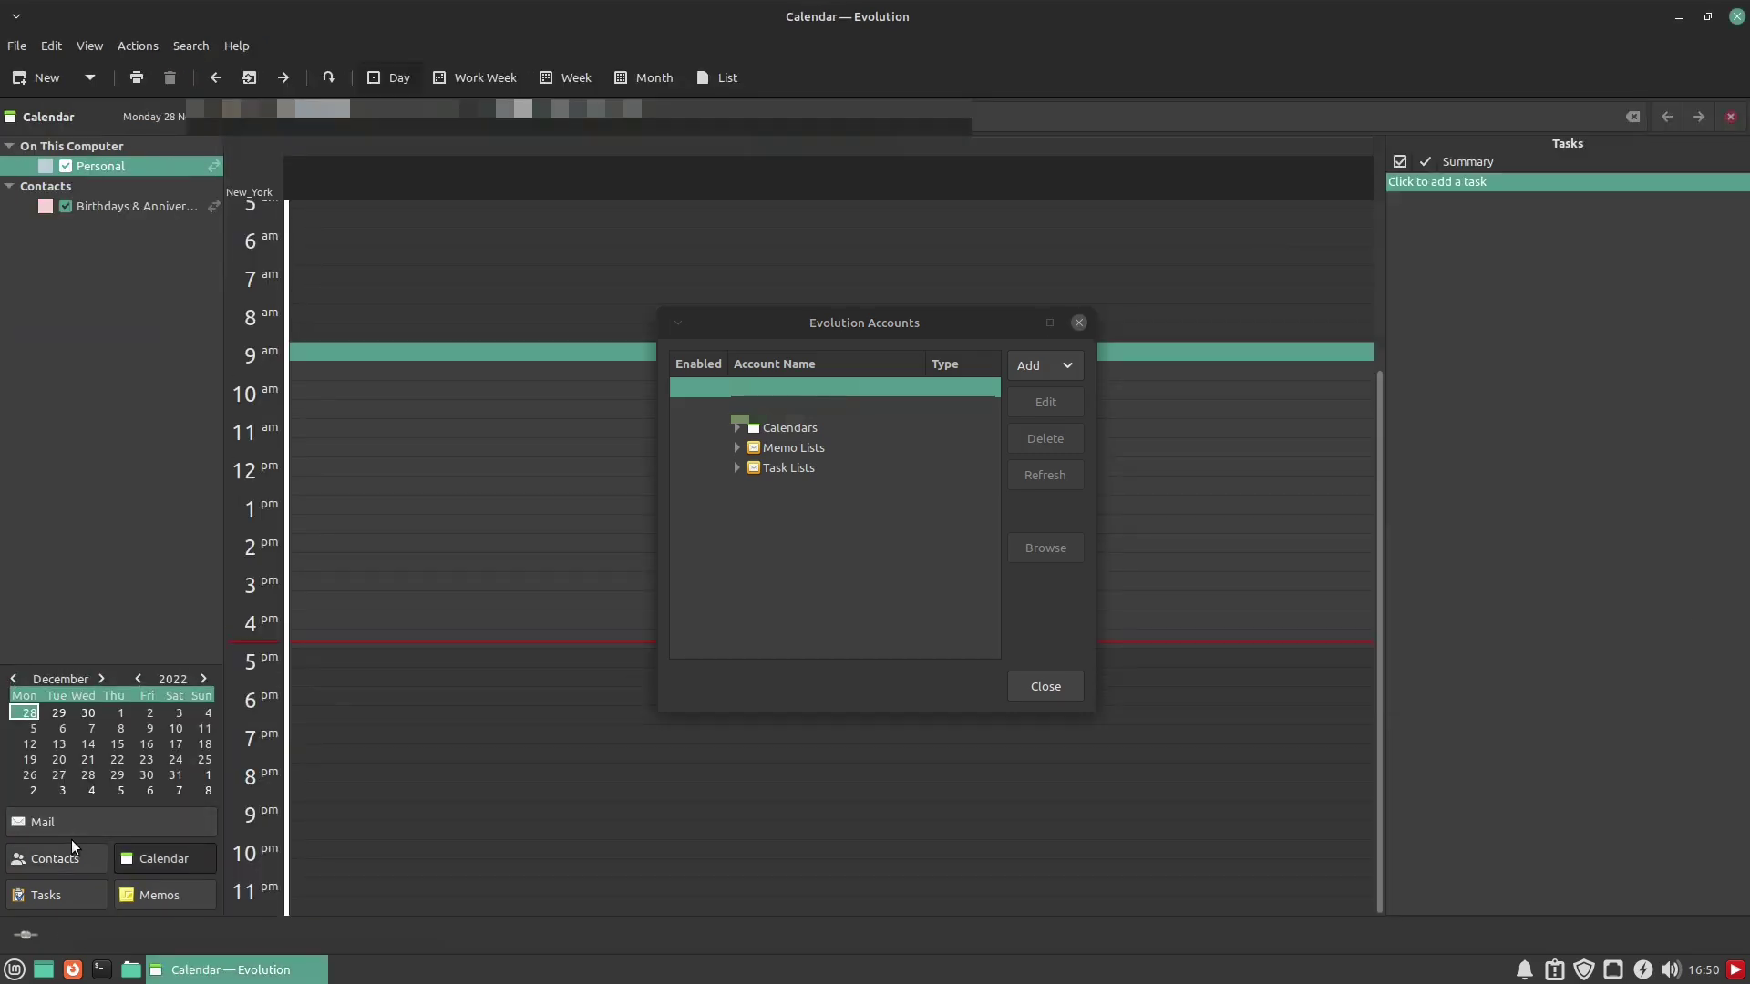
click(77, 889)
click(149, 894)
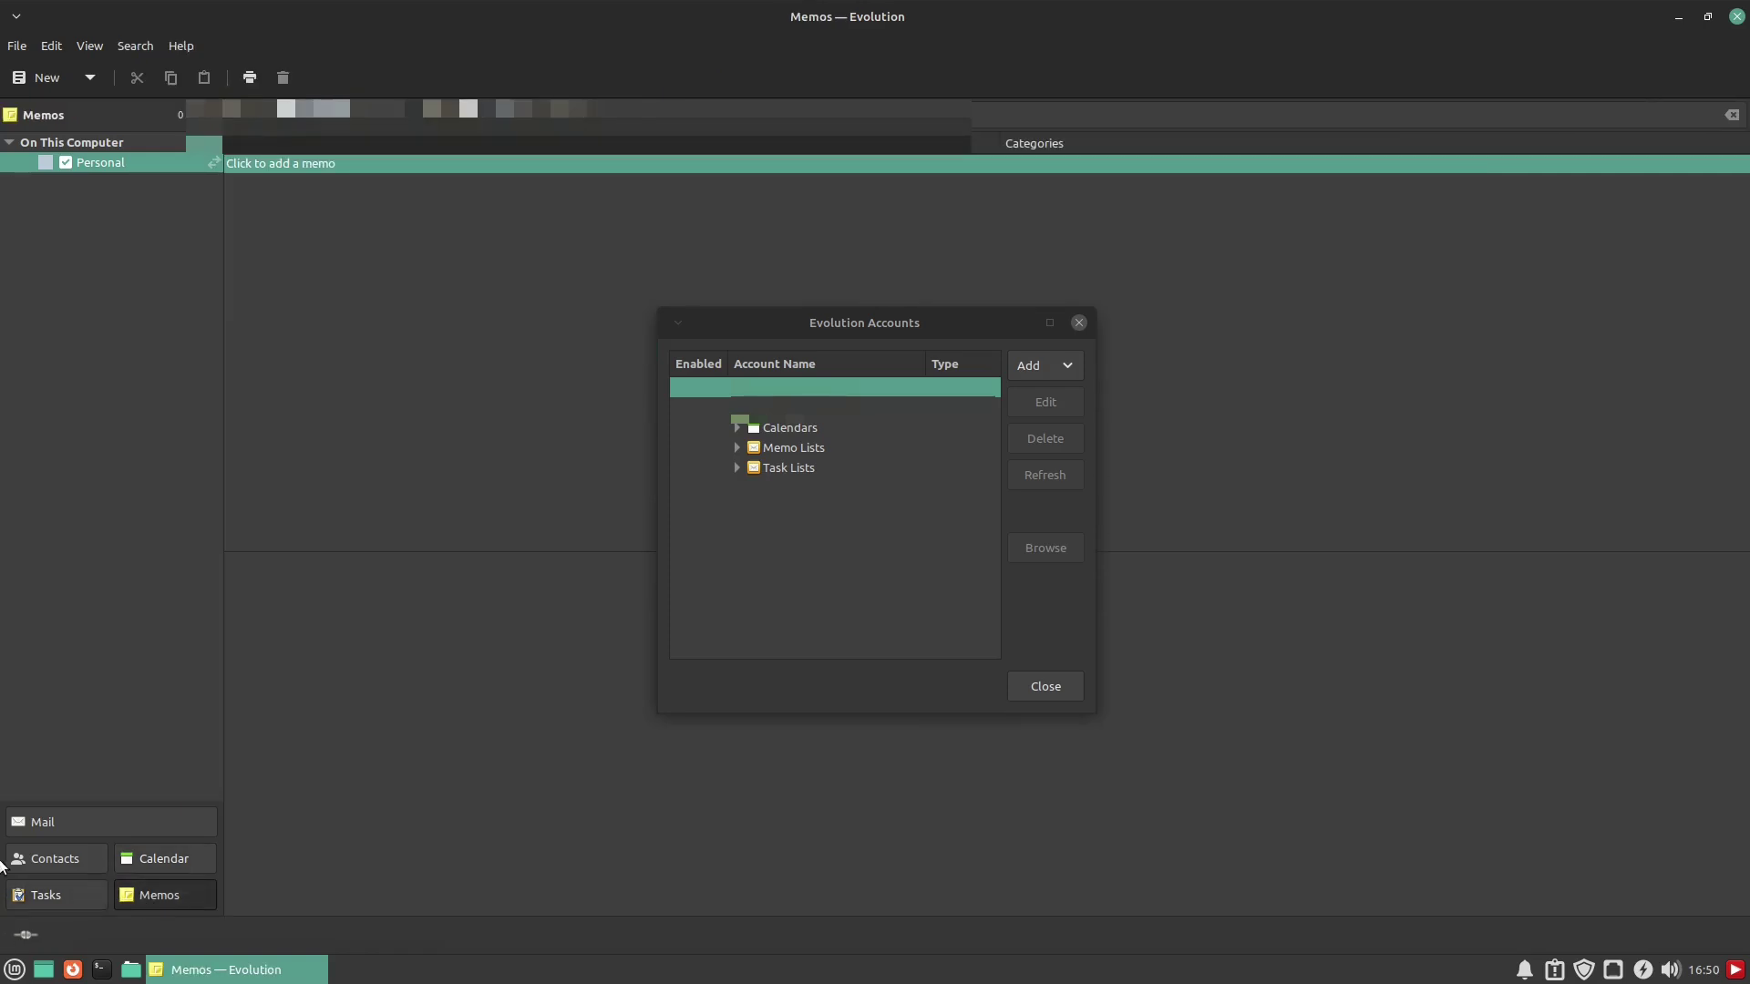
click(79, 822)
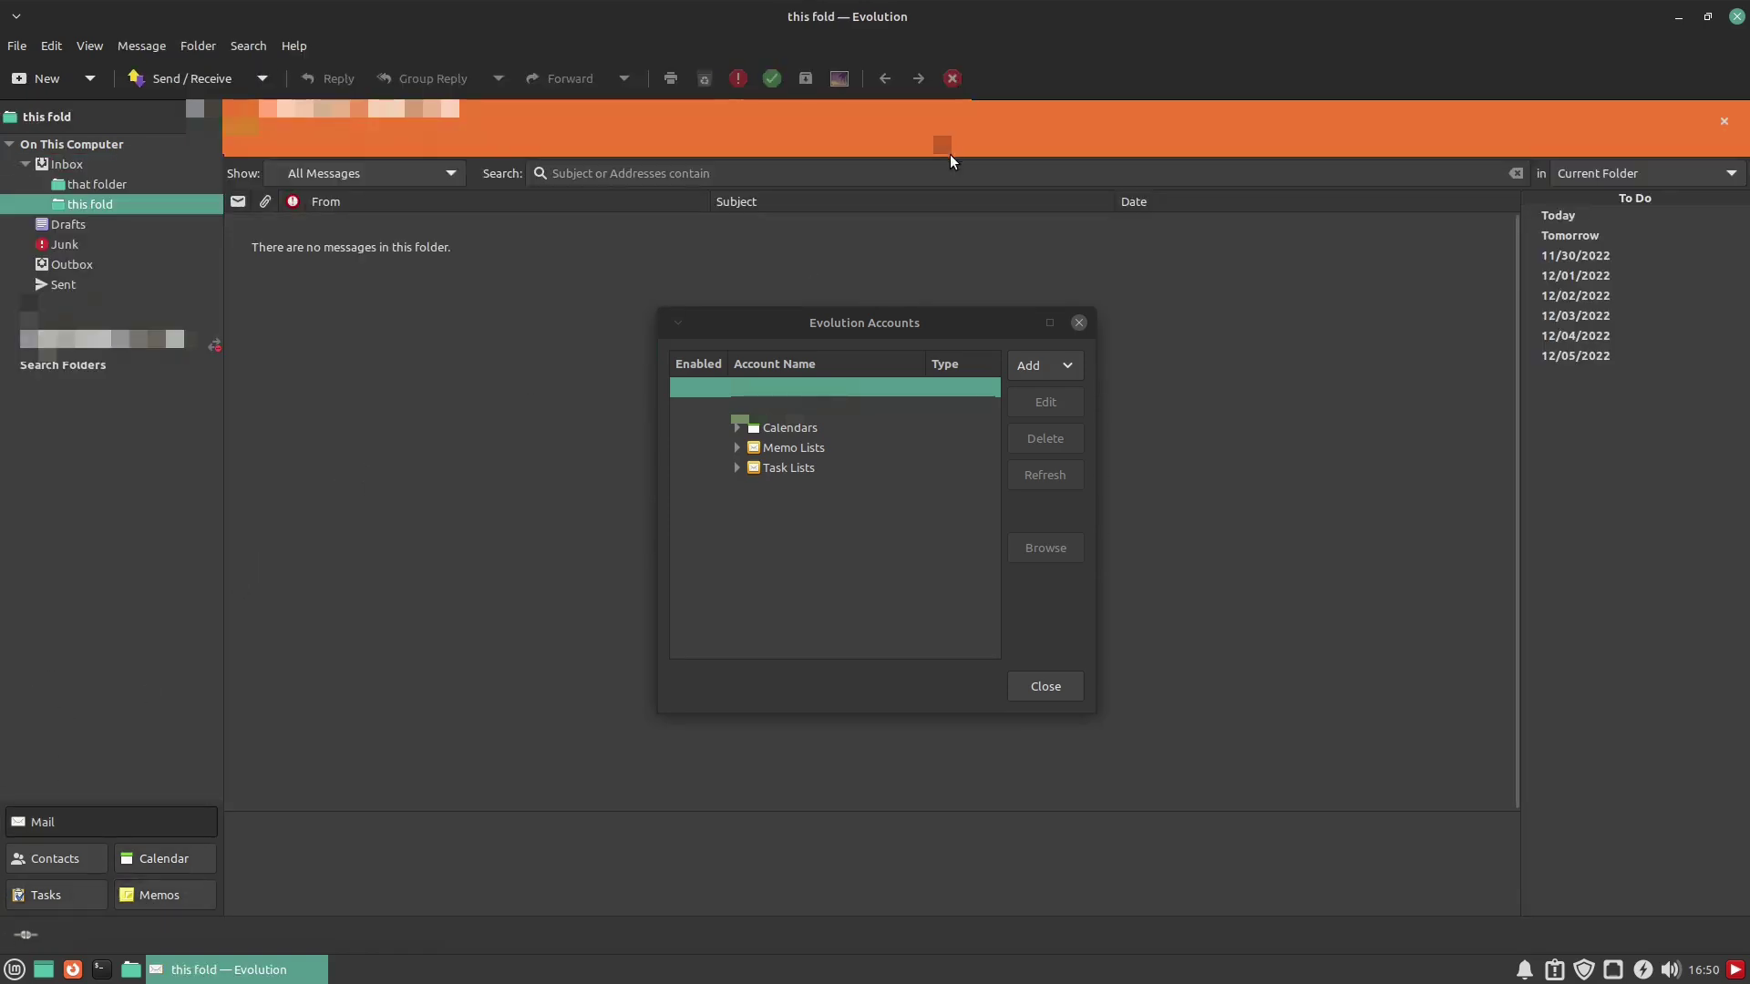
click(1078, 322)
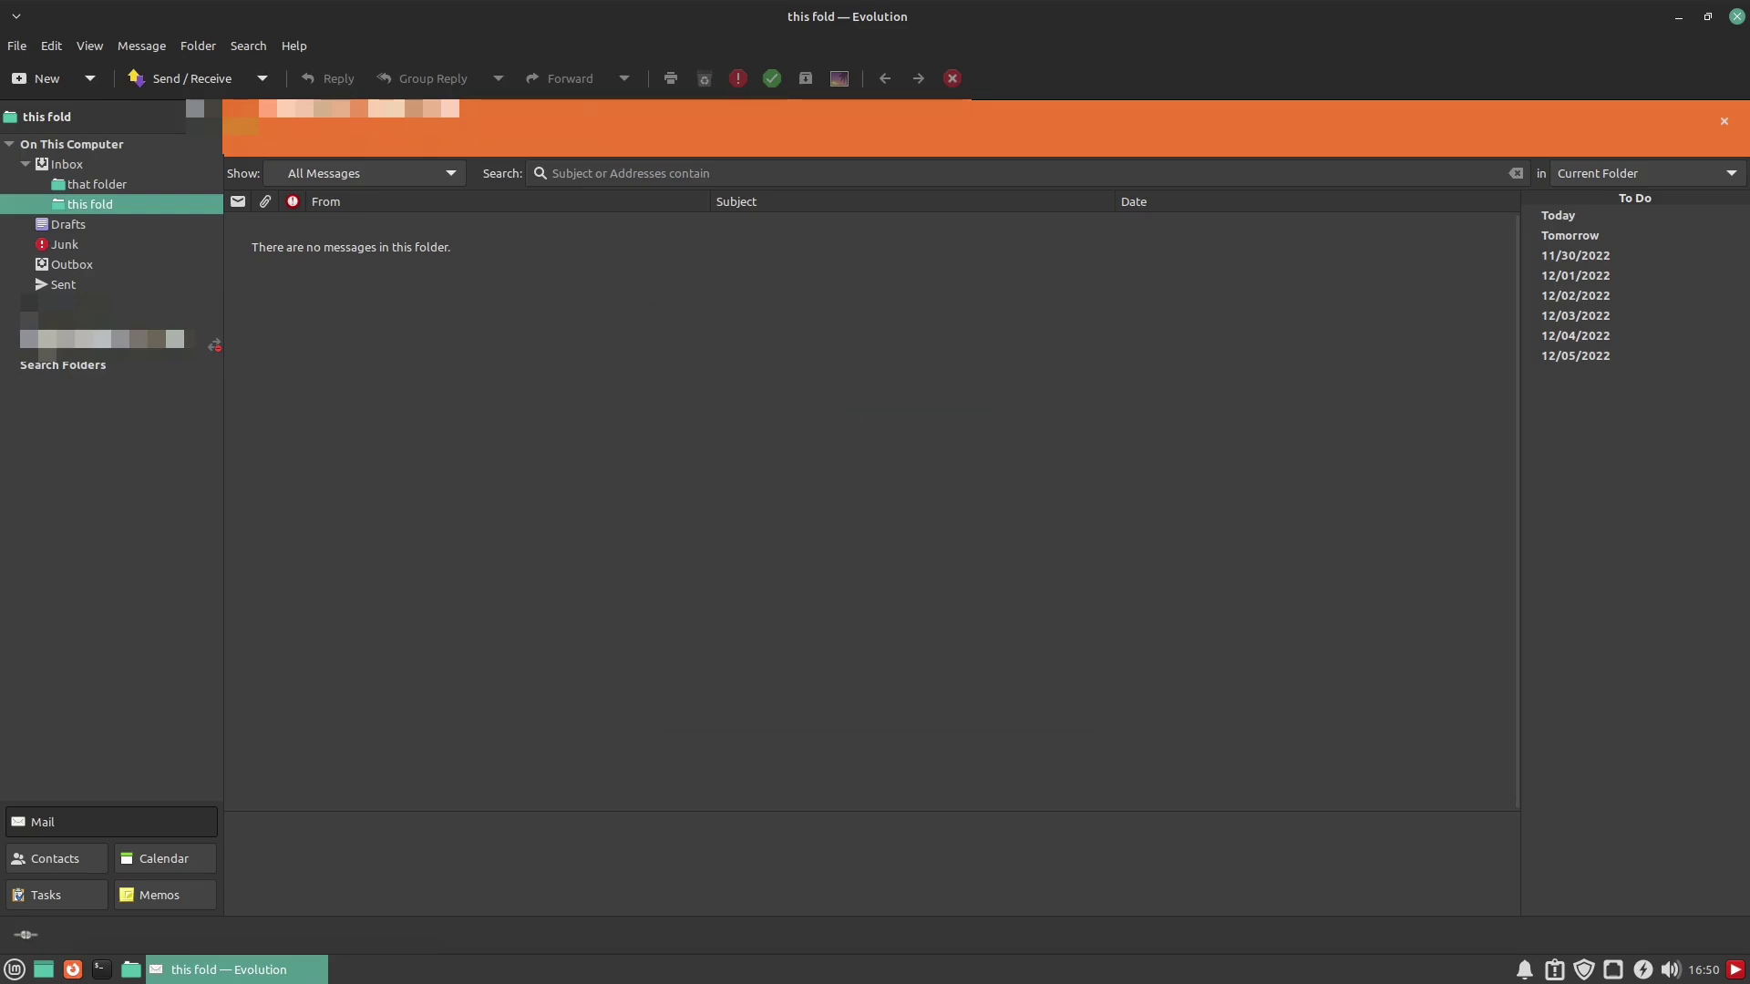
click(90, 45)
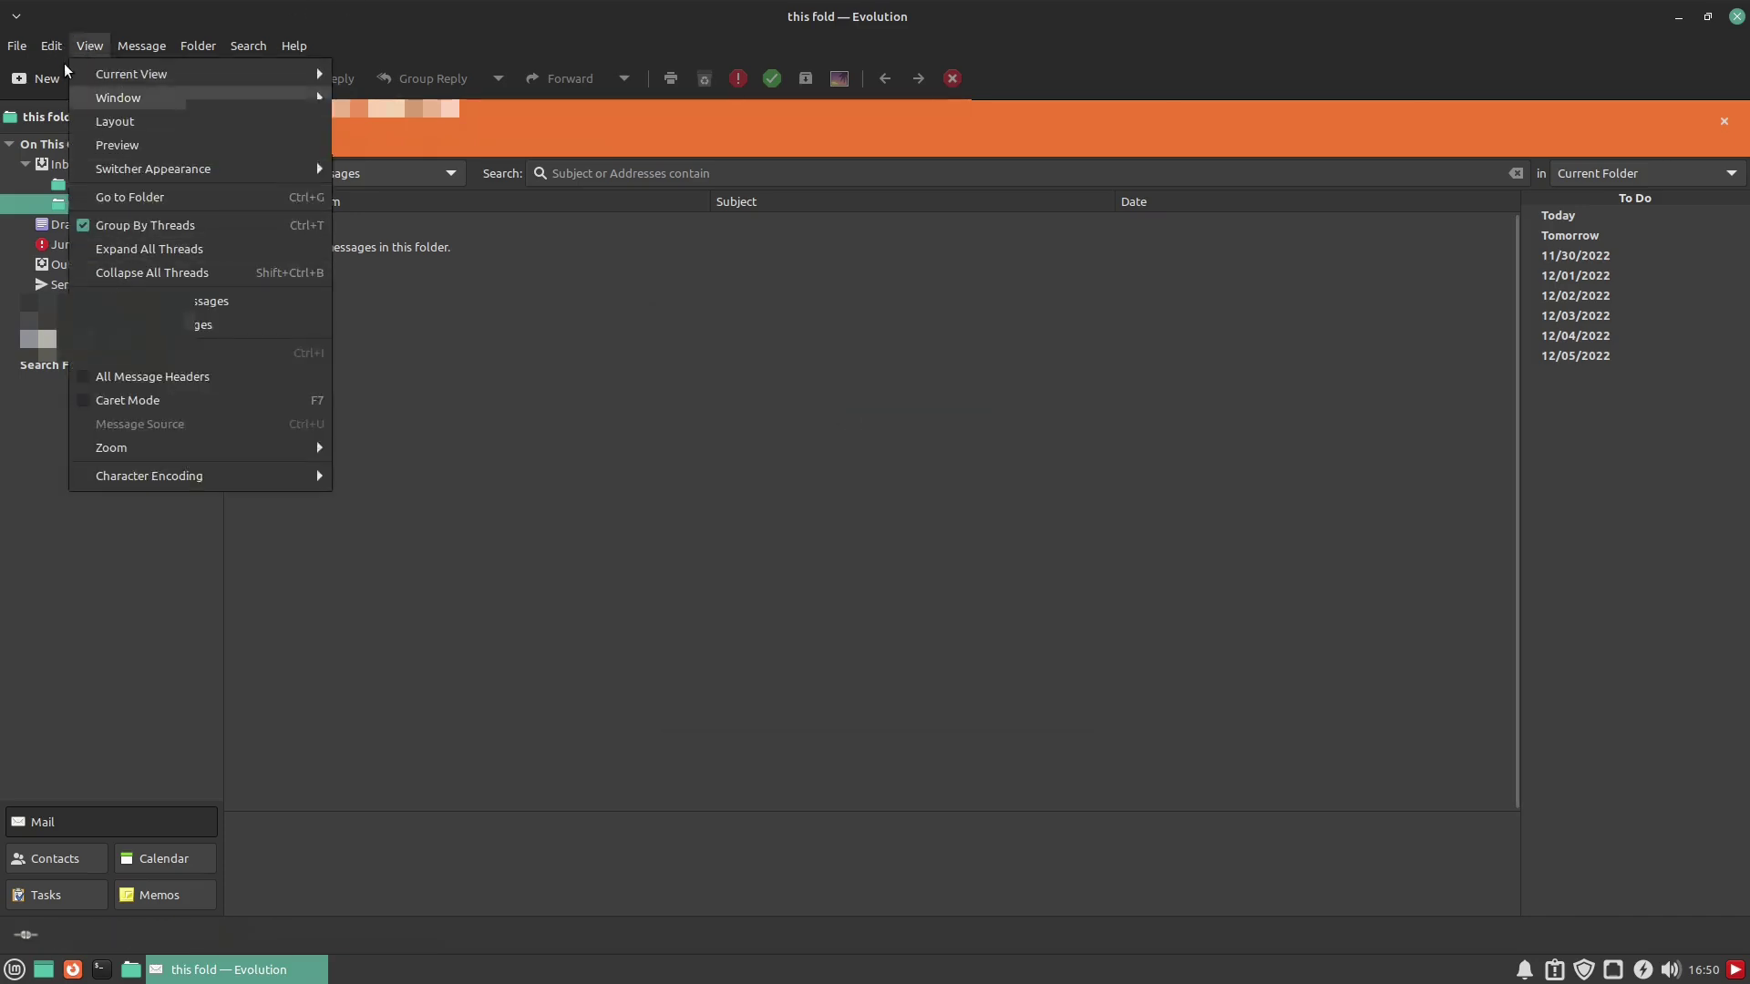
mouse_move(51, 45)
click(115, 256)
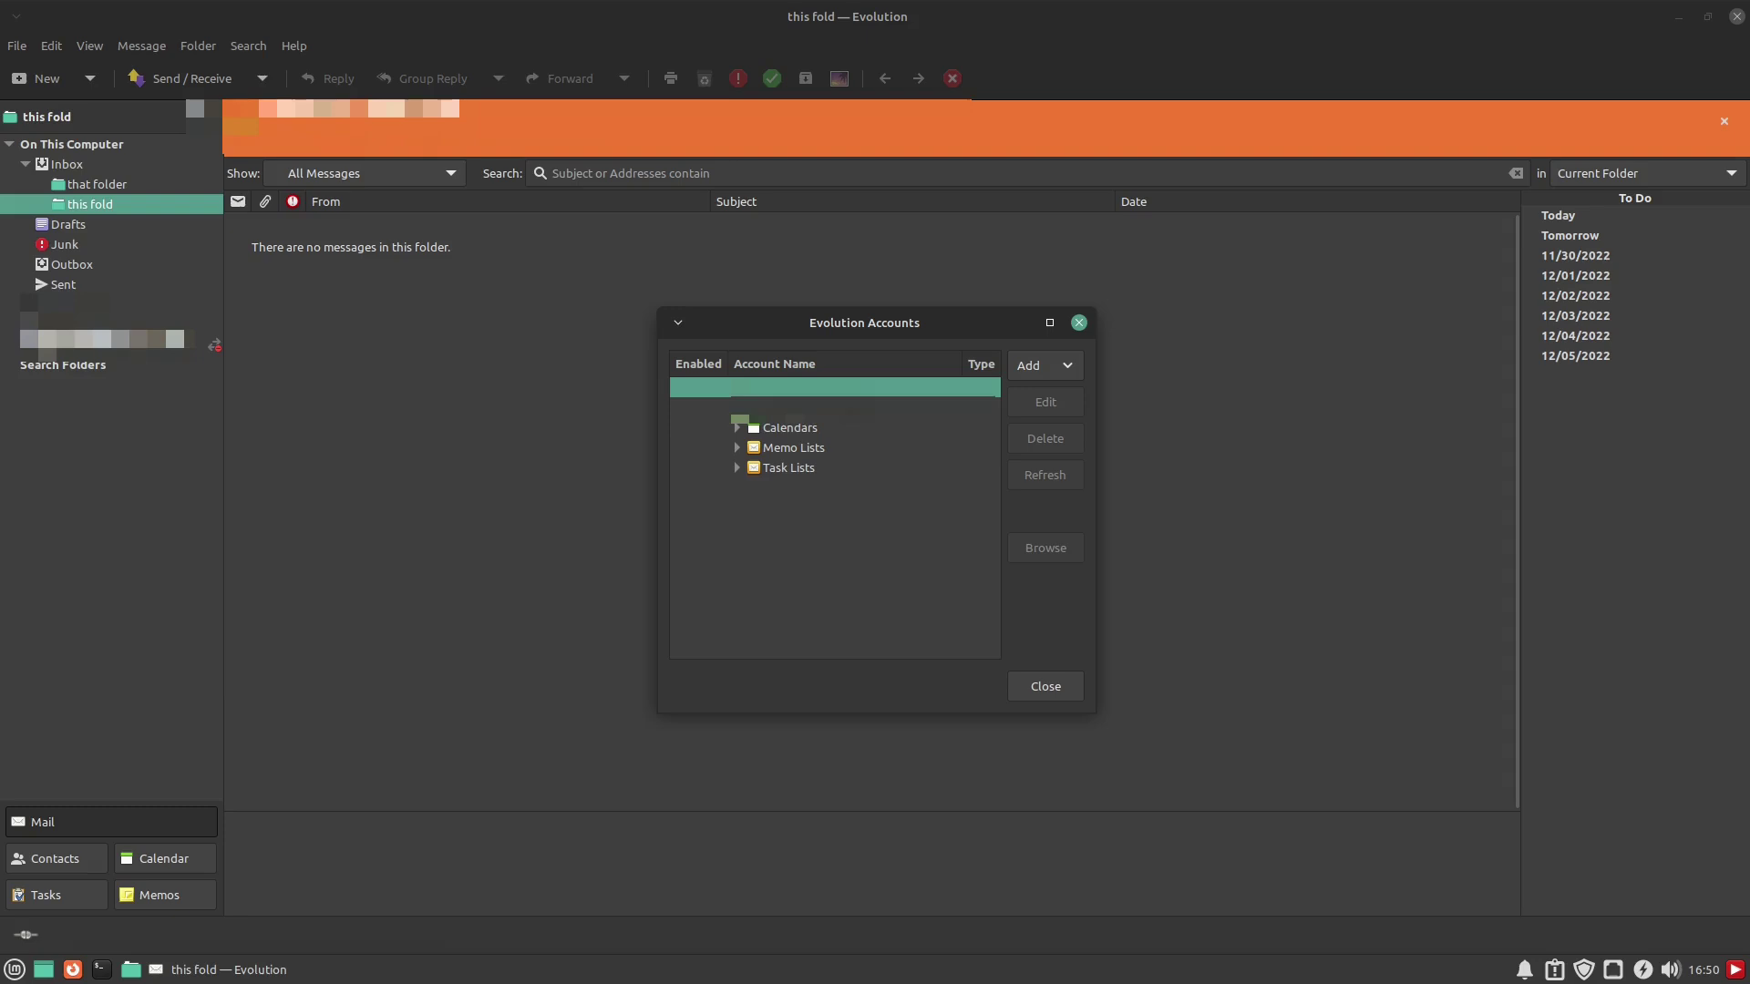
click(793, 406)
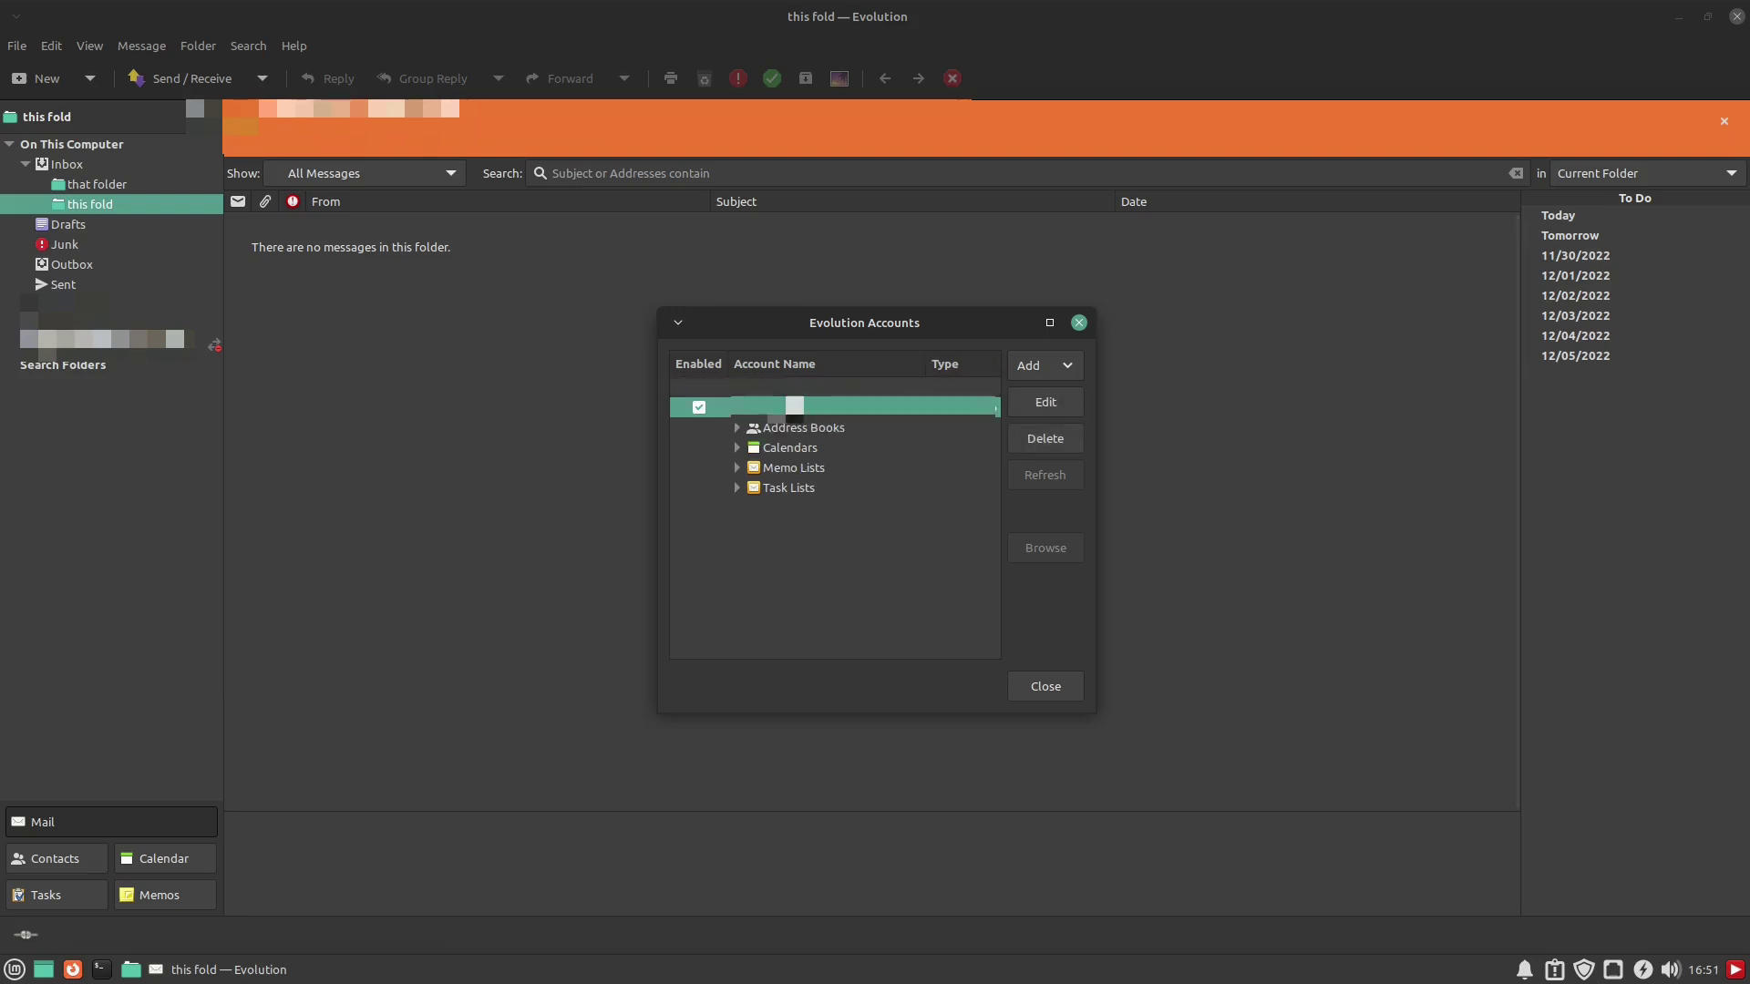
click(1069, 402)
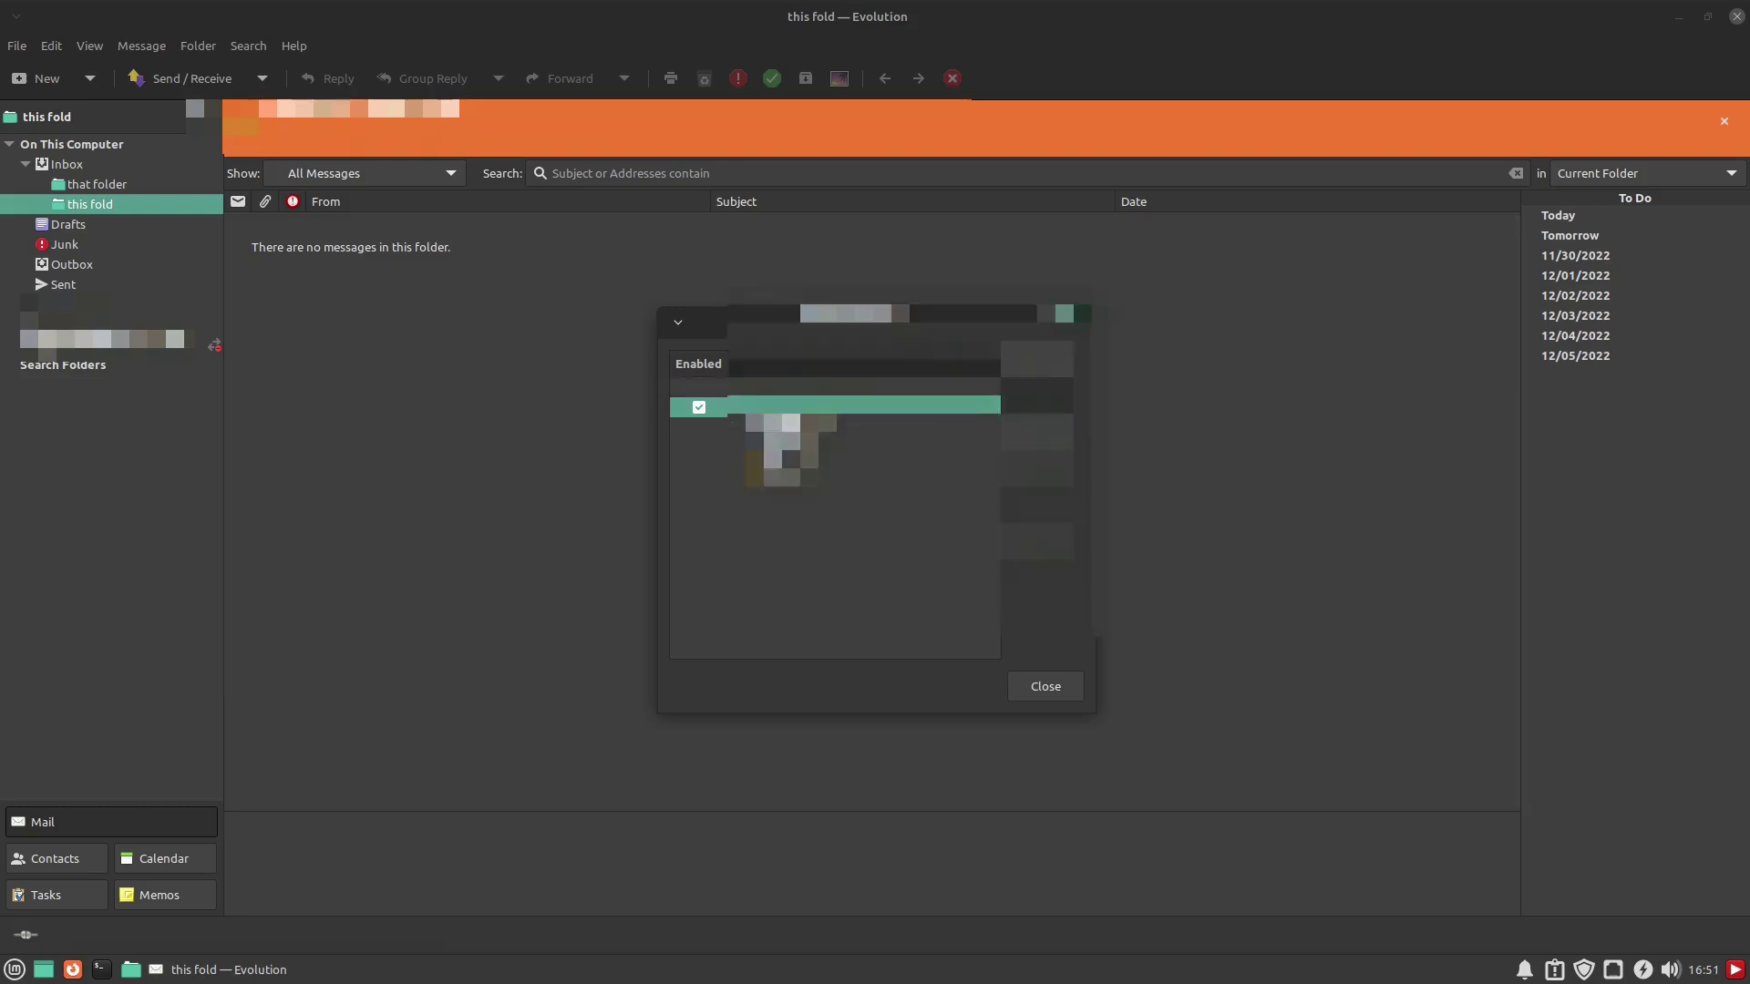
click(627, 344)
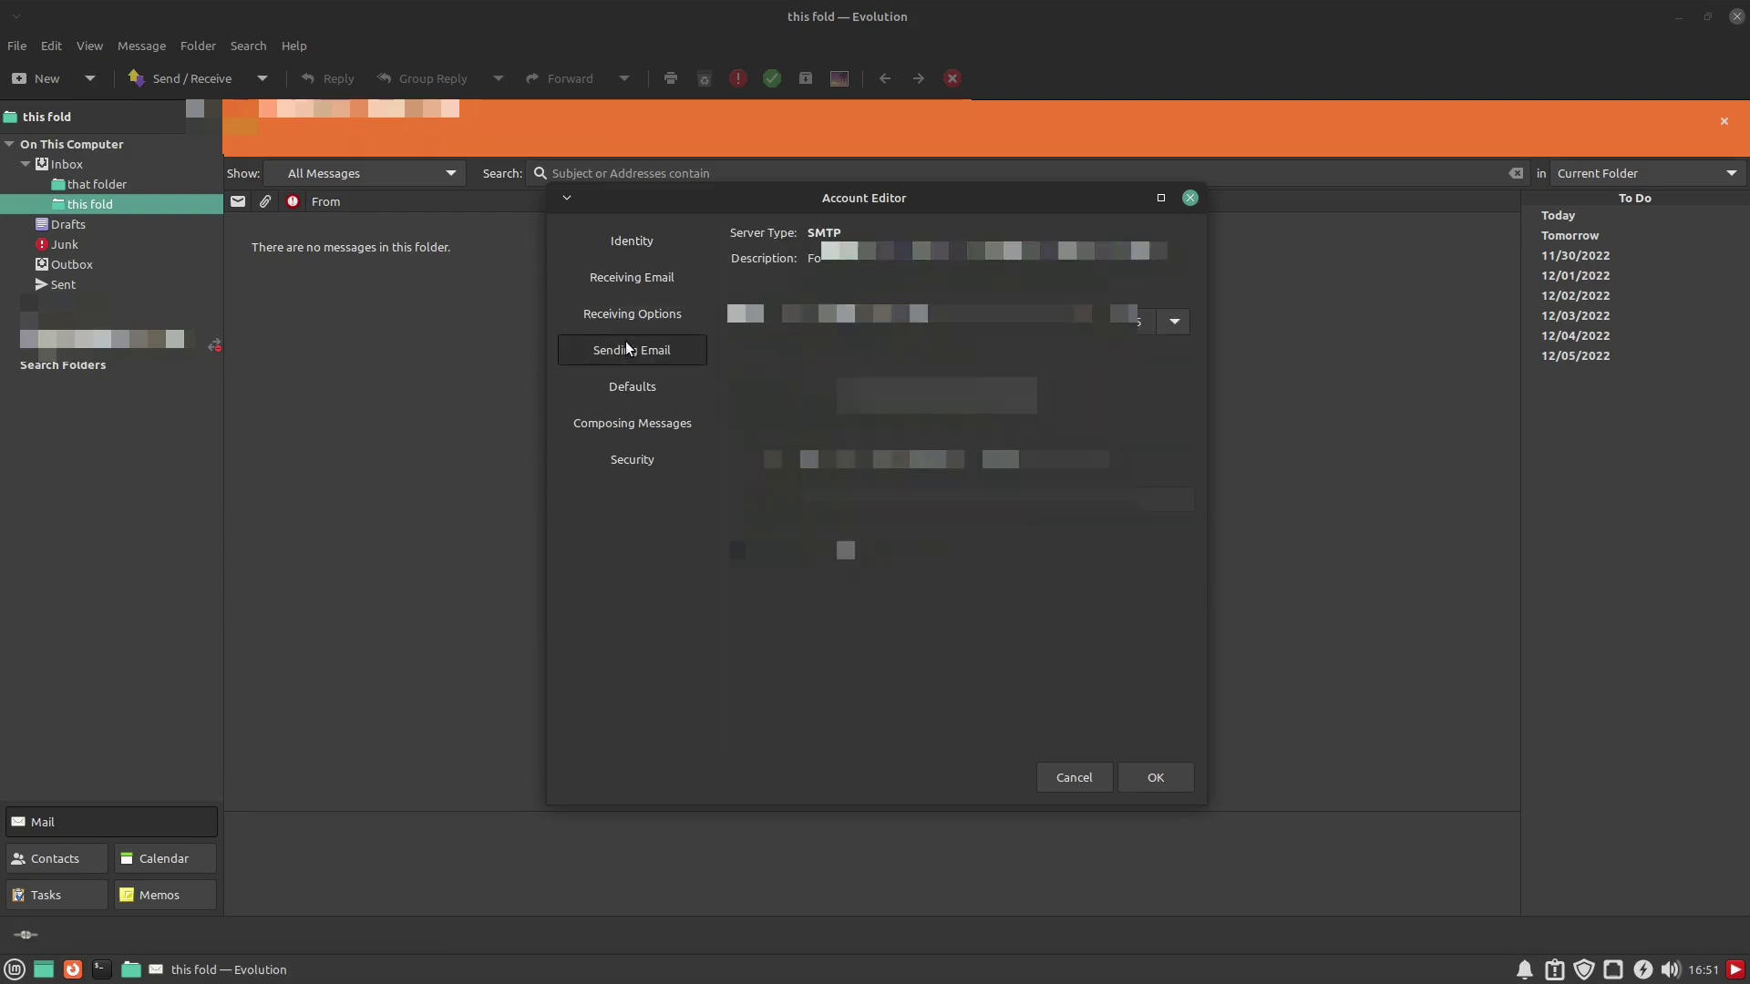
click(631, 281)
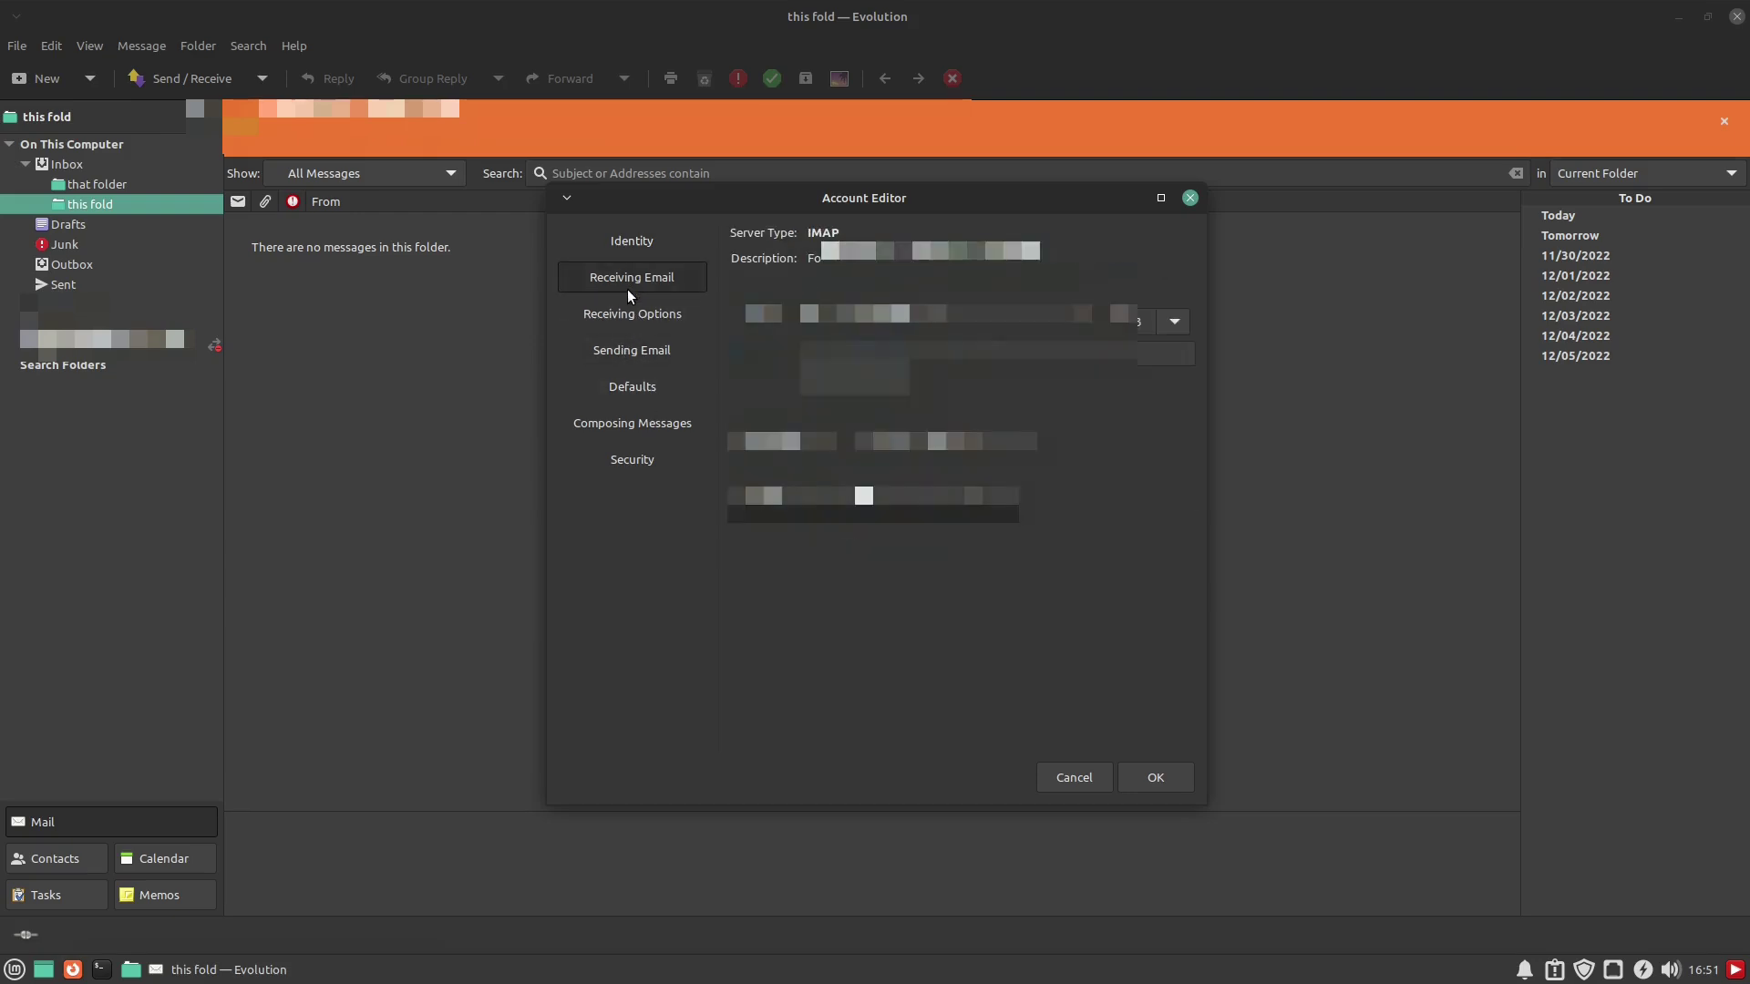
key(Escape)
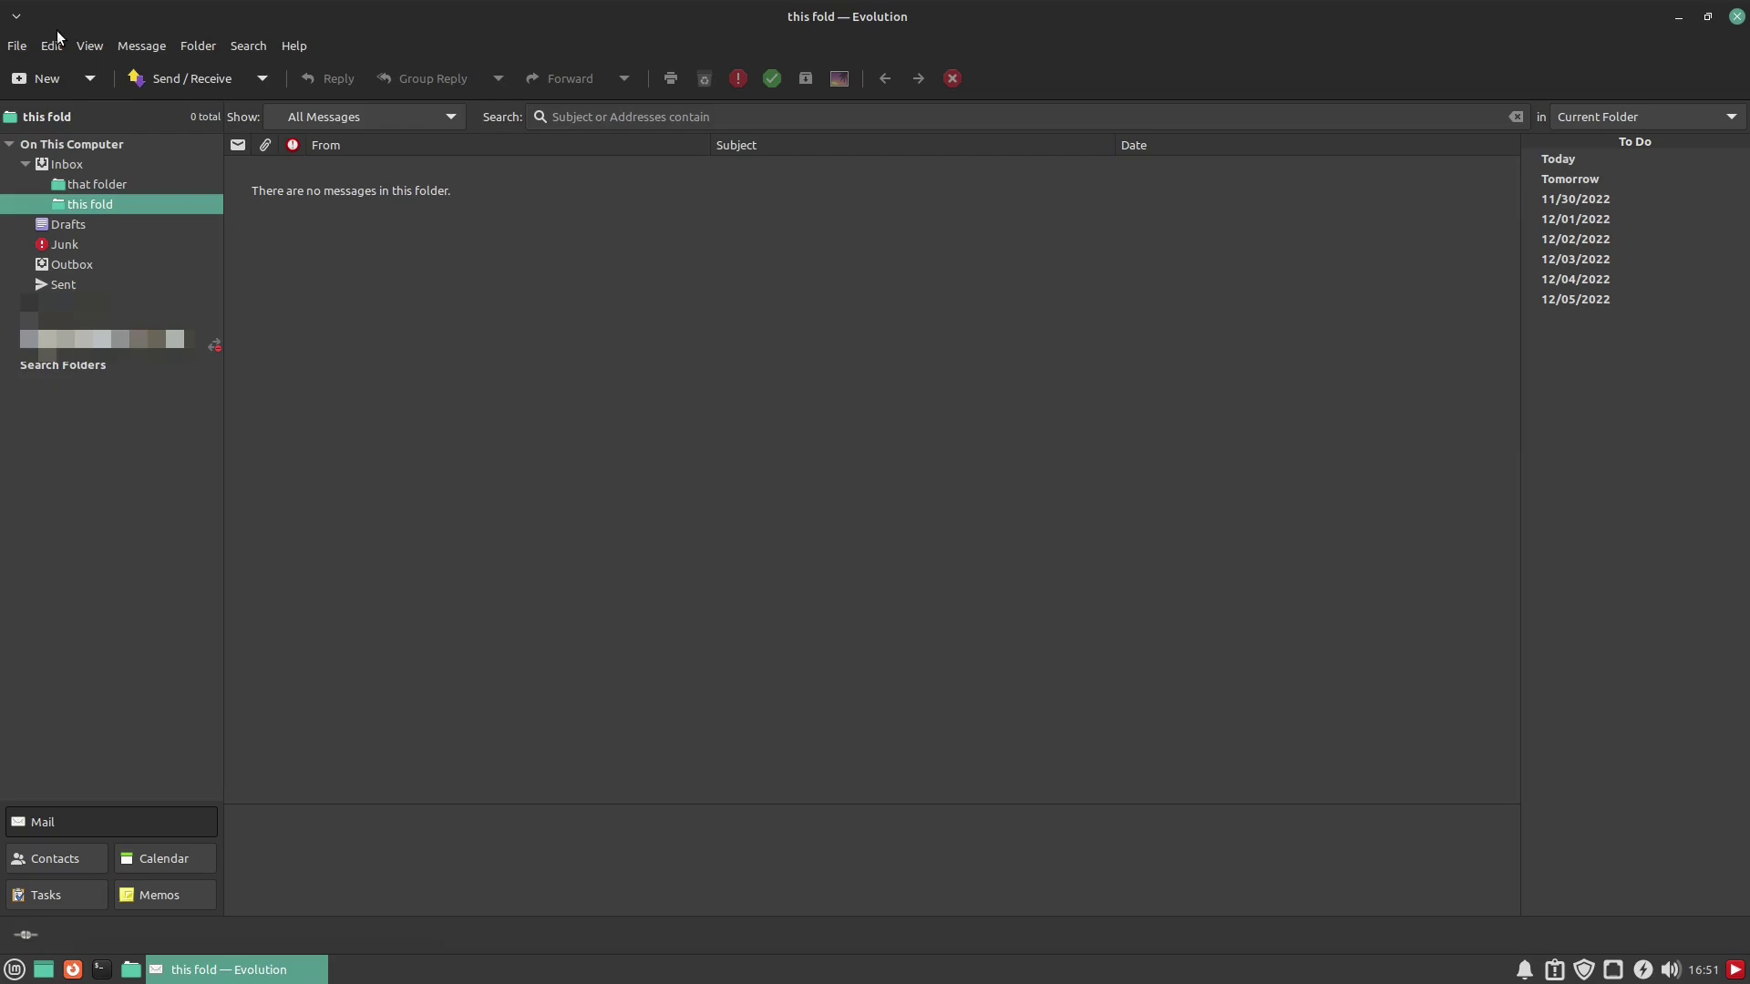
Open Message Filters for incoming mail and start adding a new rule
click(52, 46)
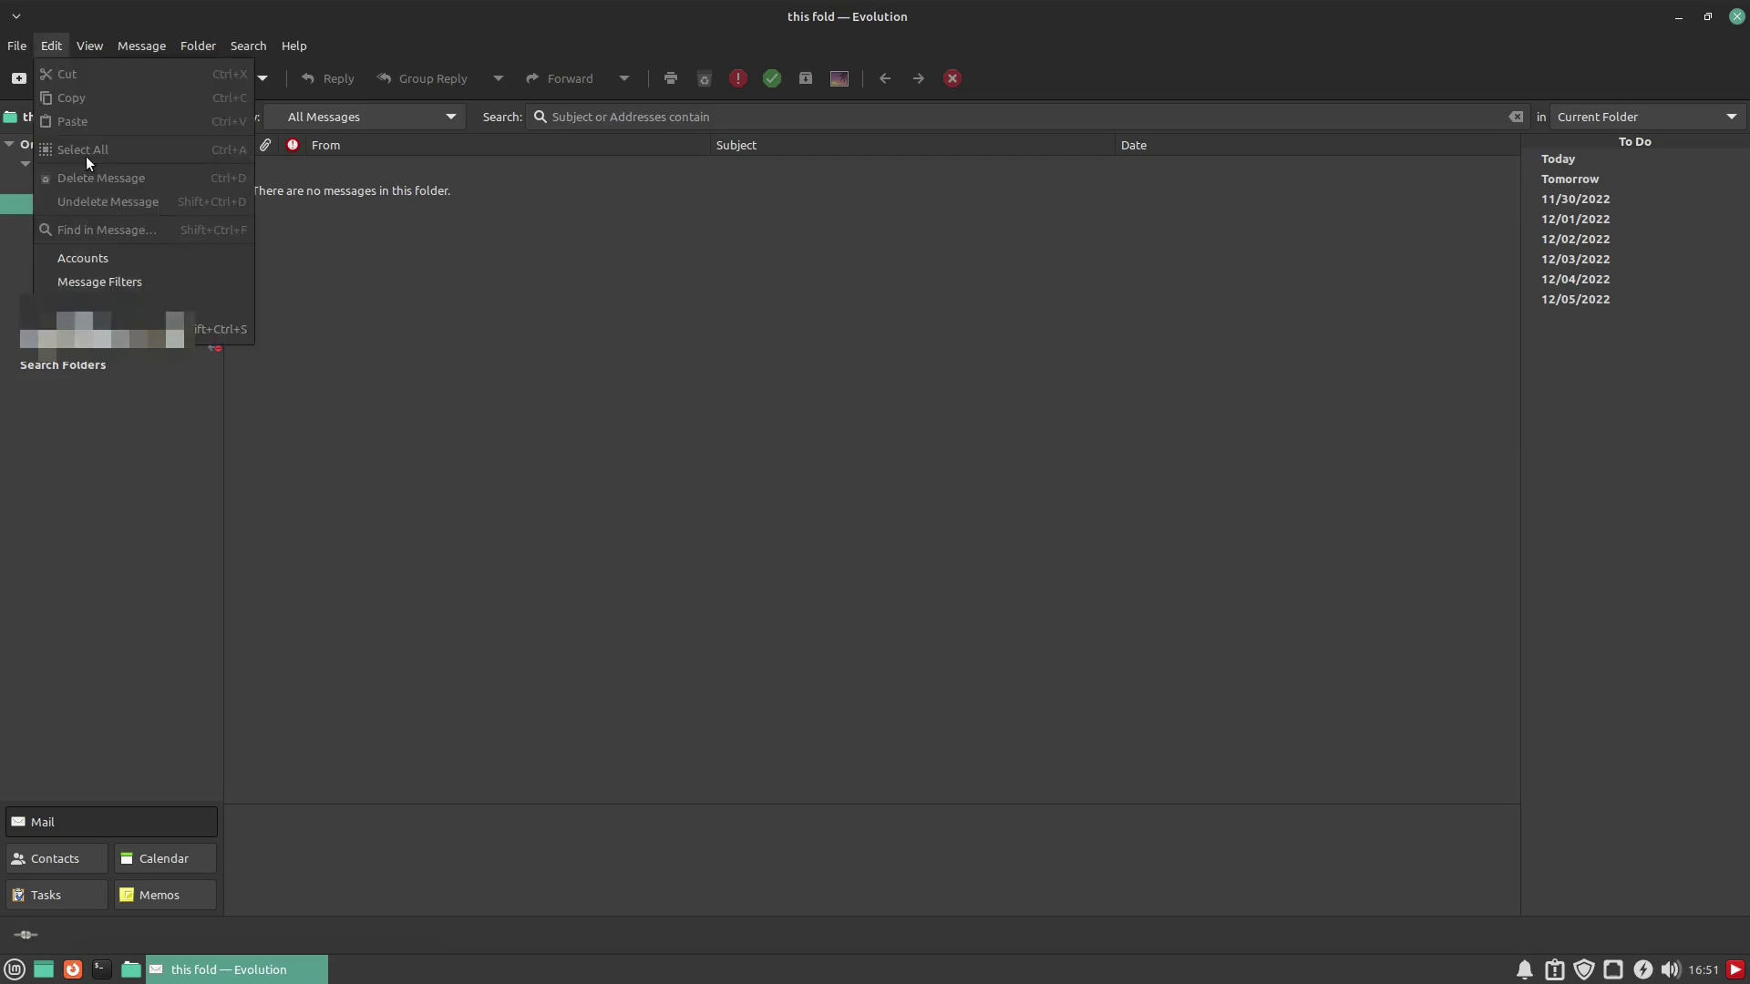
click(100, 282)
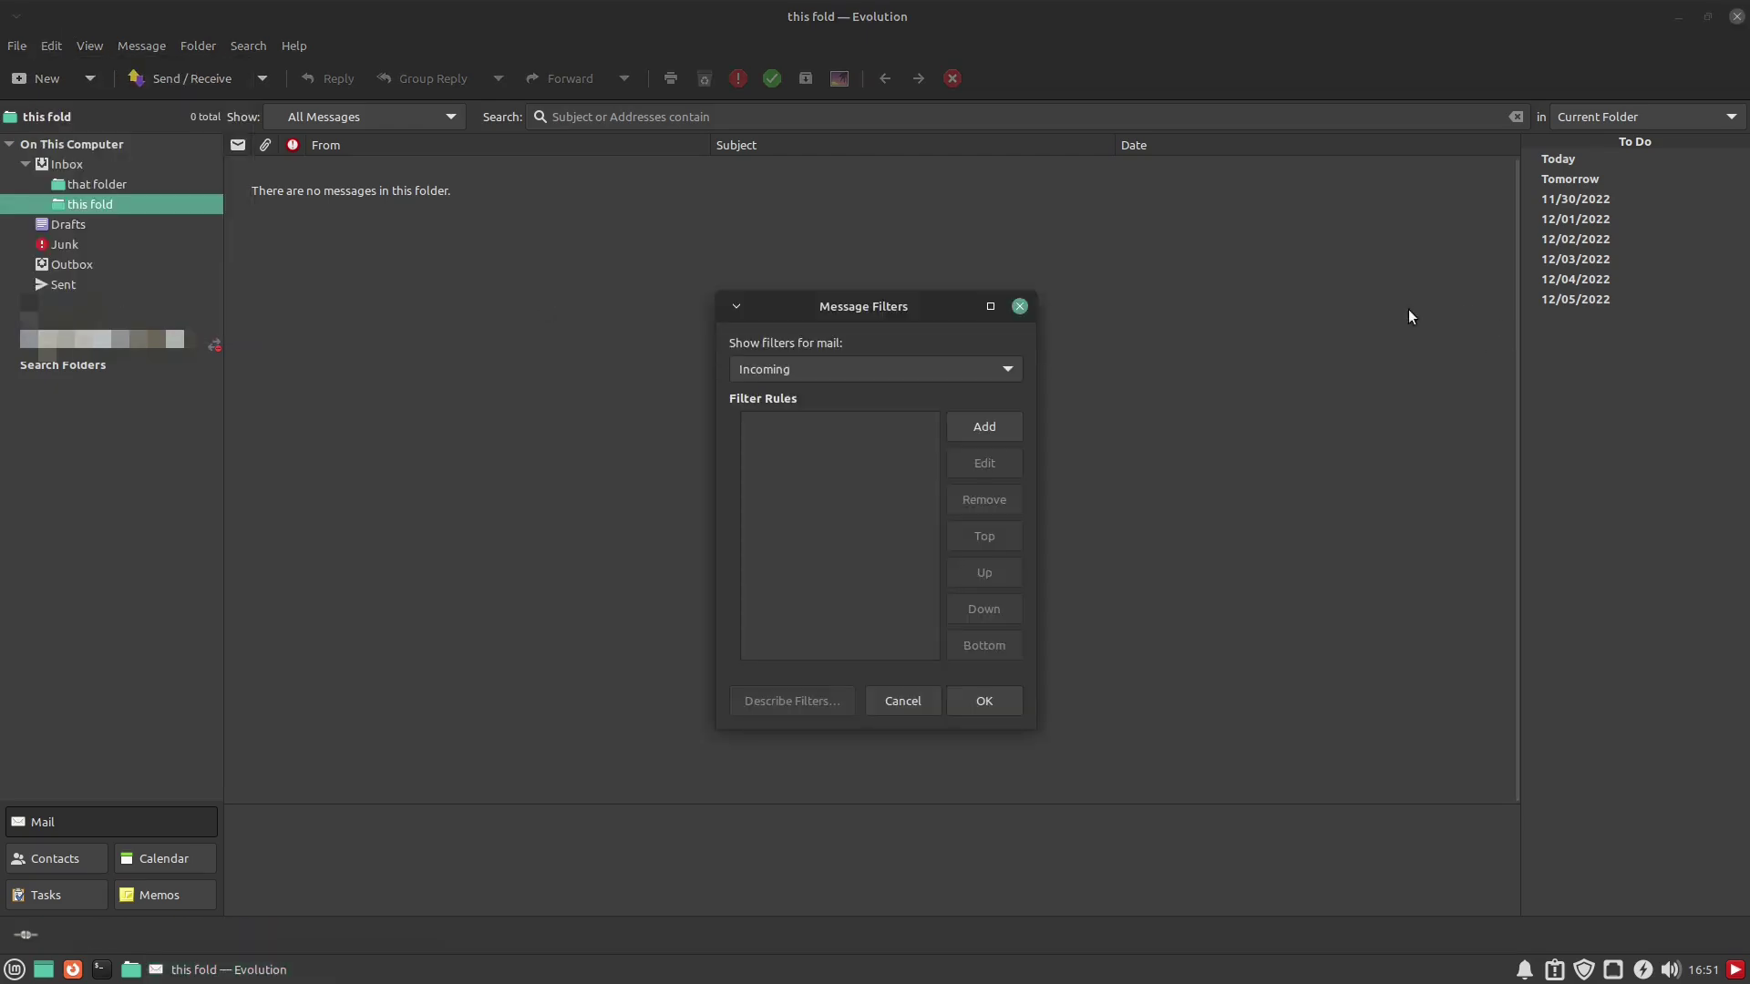
click(987, 368)
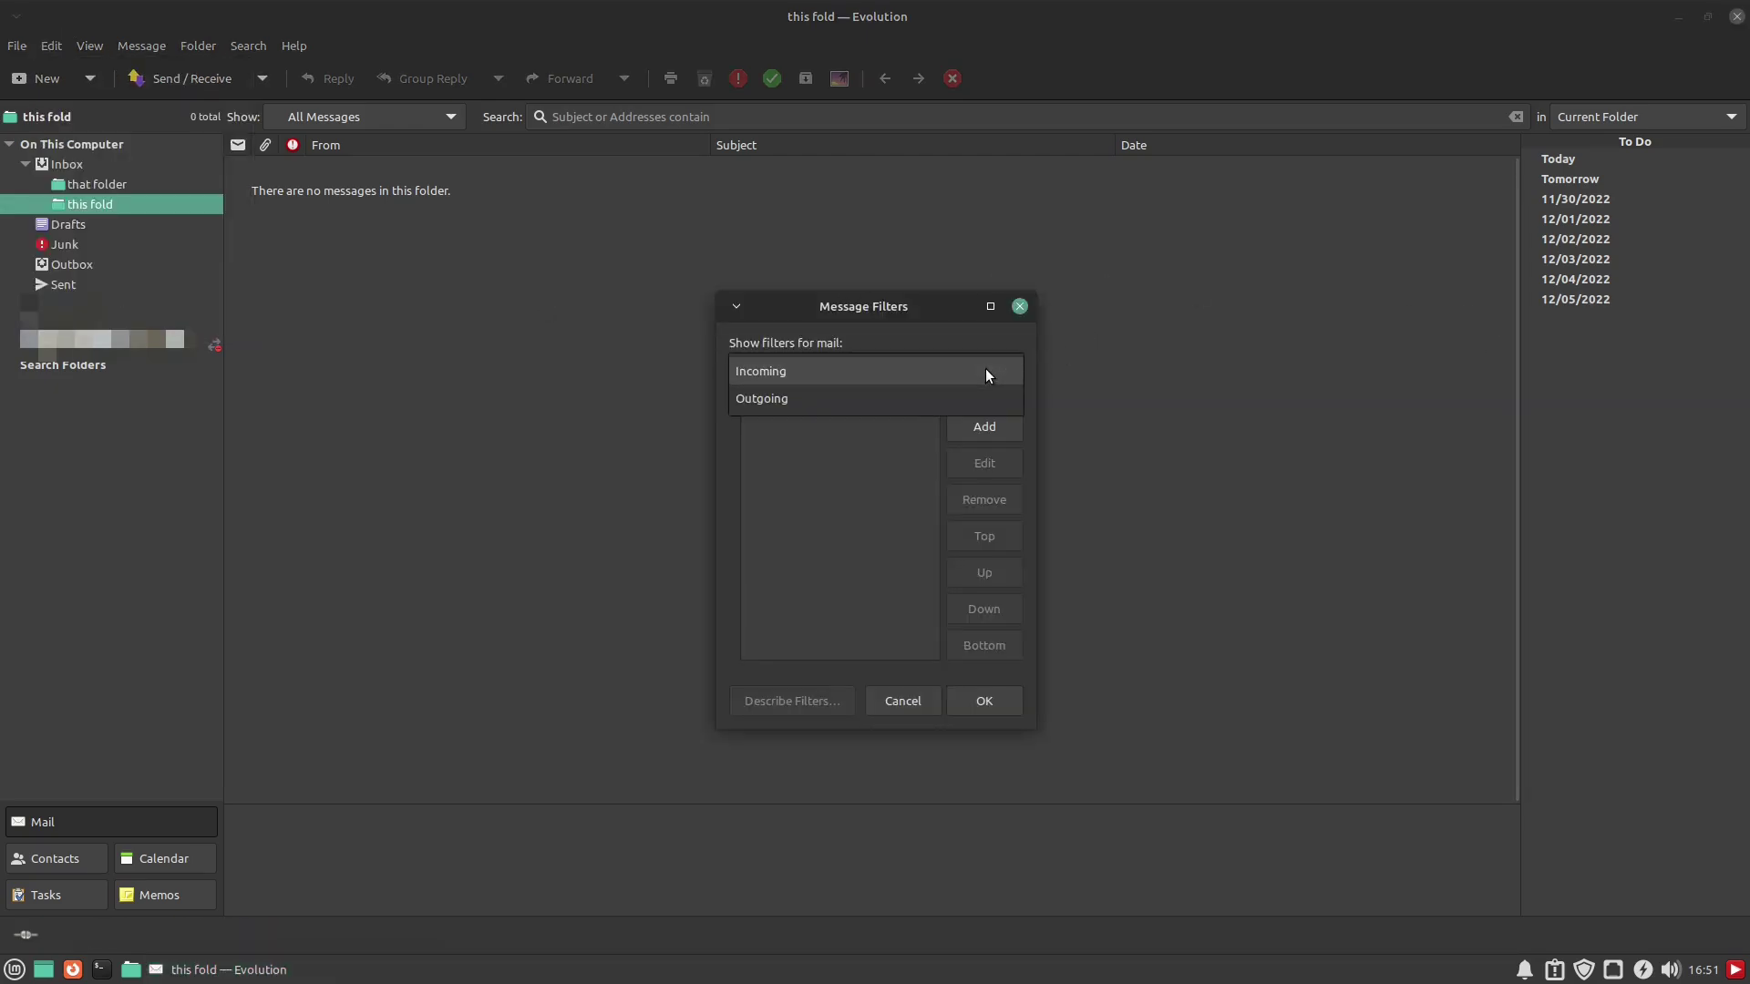
click(859, 371)
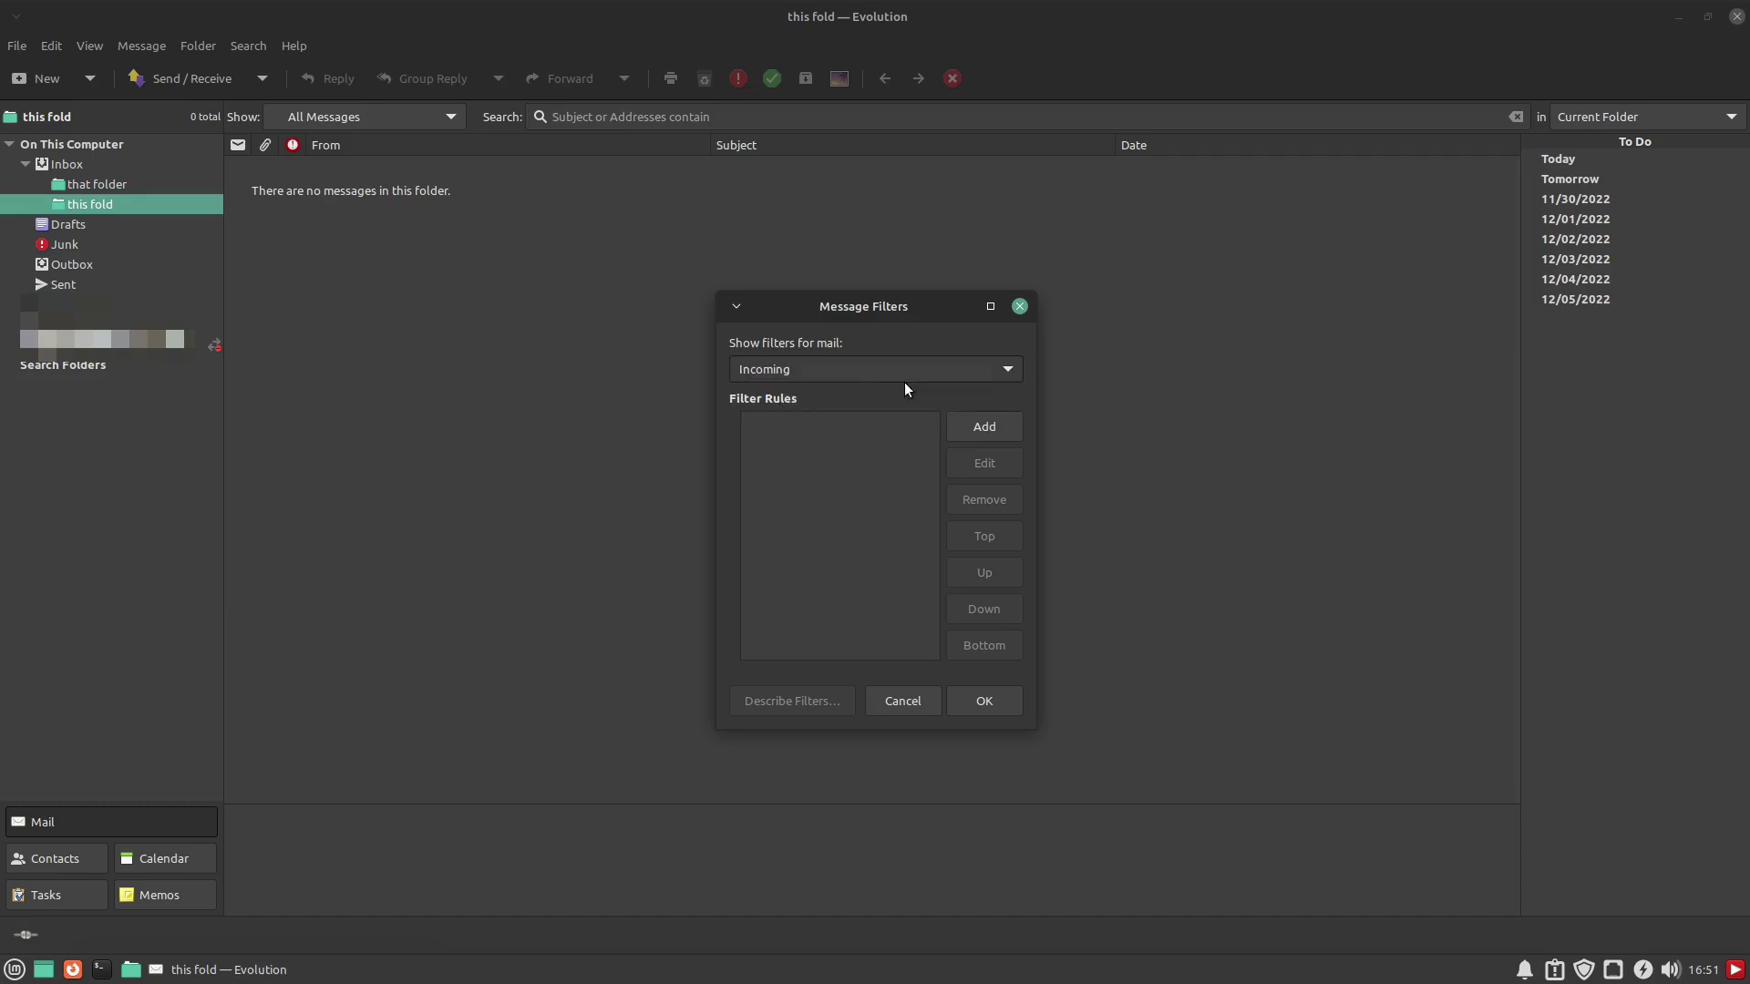
click(953, 428)
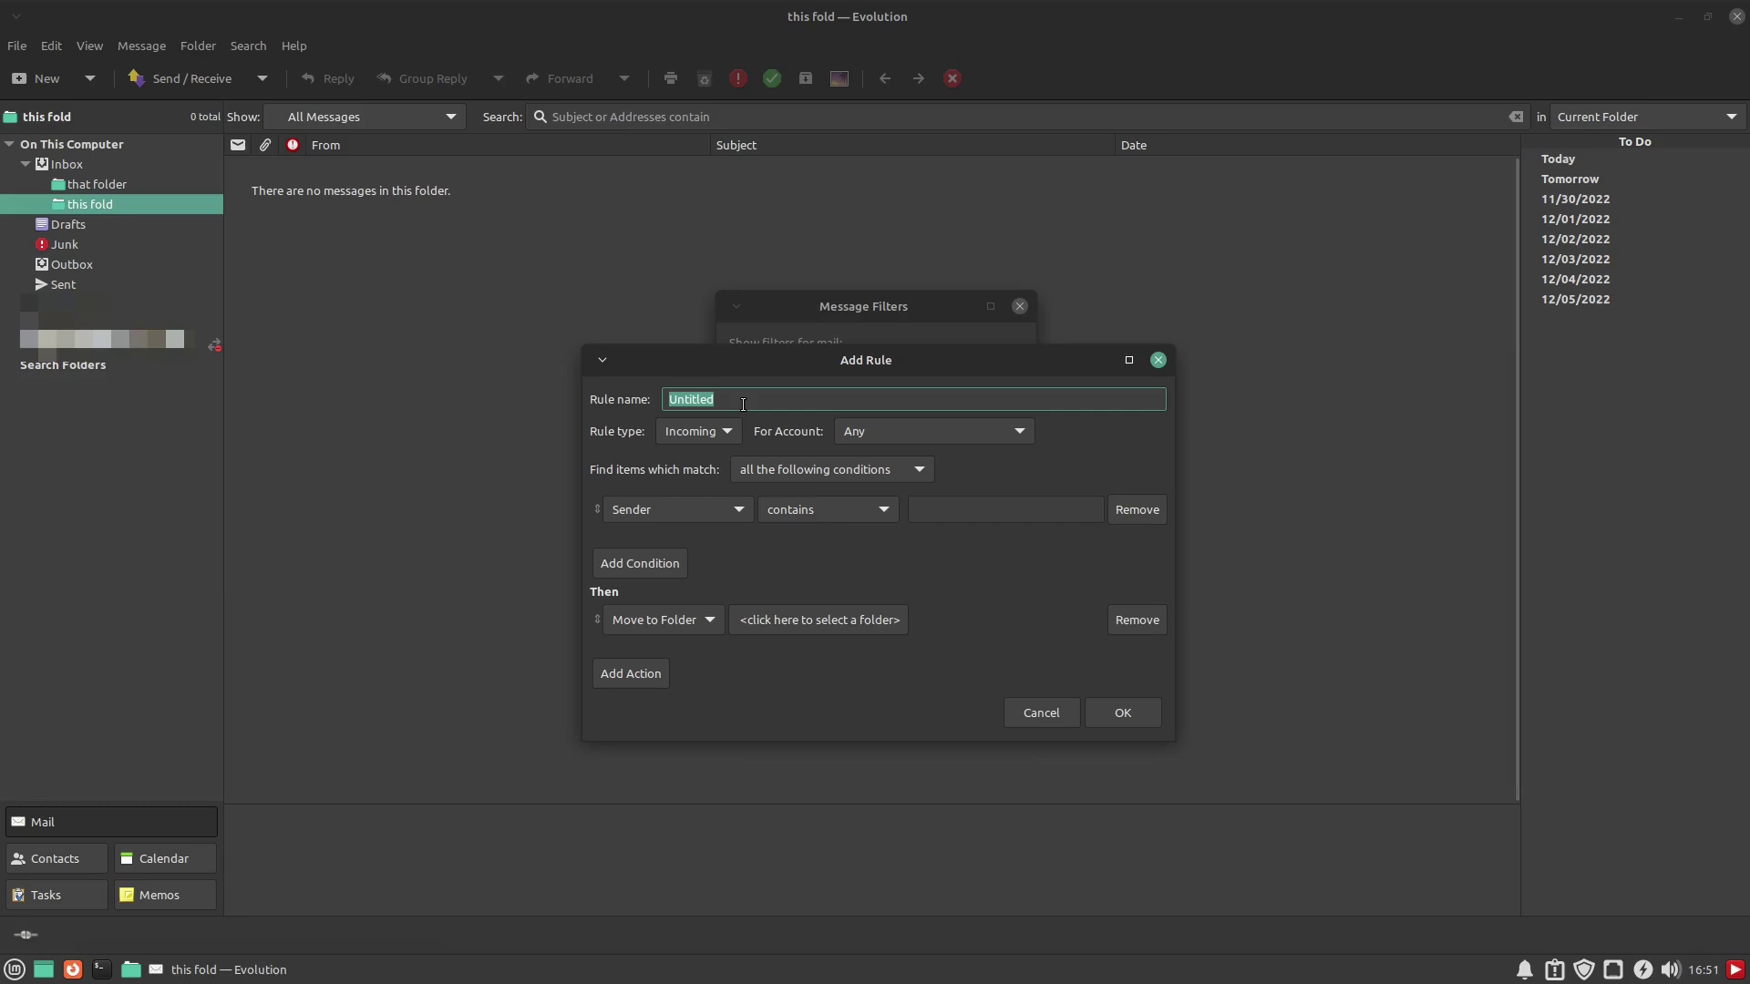
Name the rule 'that folder', keep it Incoming for any account, matching any condition
text(that folder)
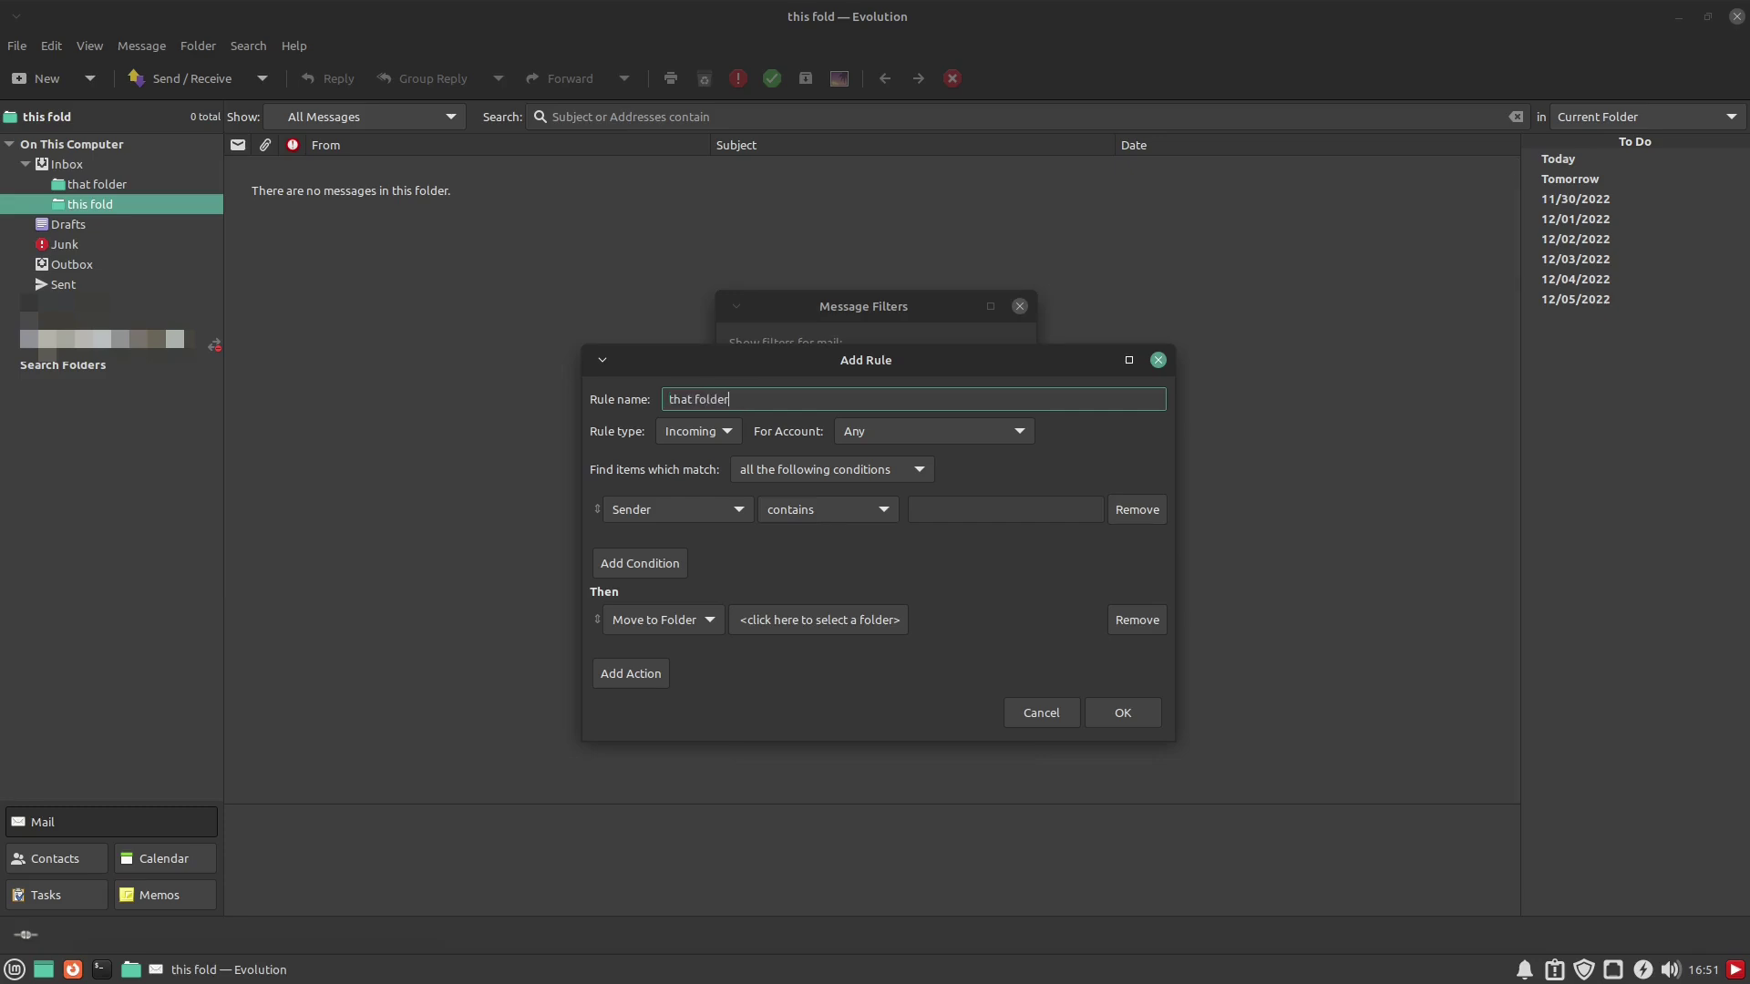
click(728, 432)
click(719, 434)
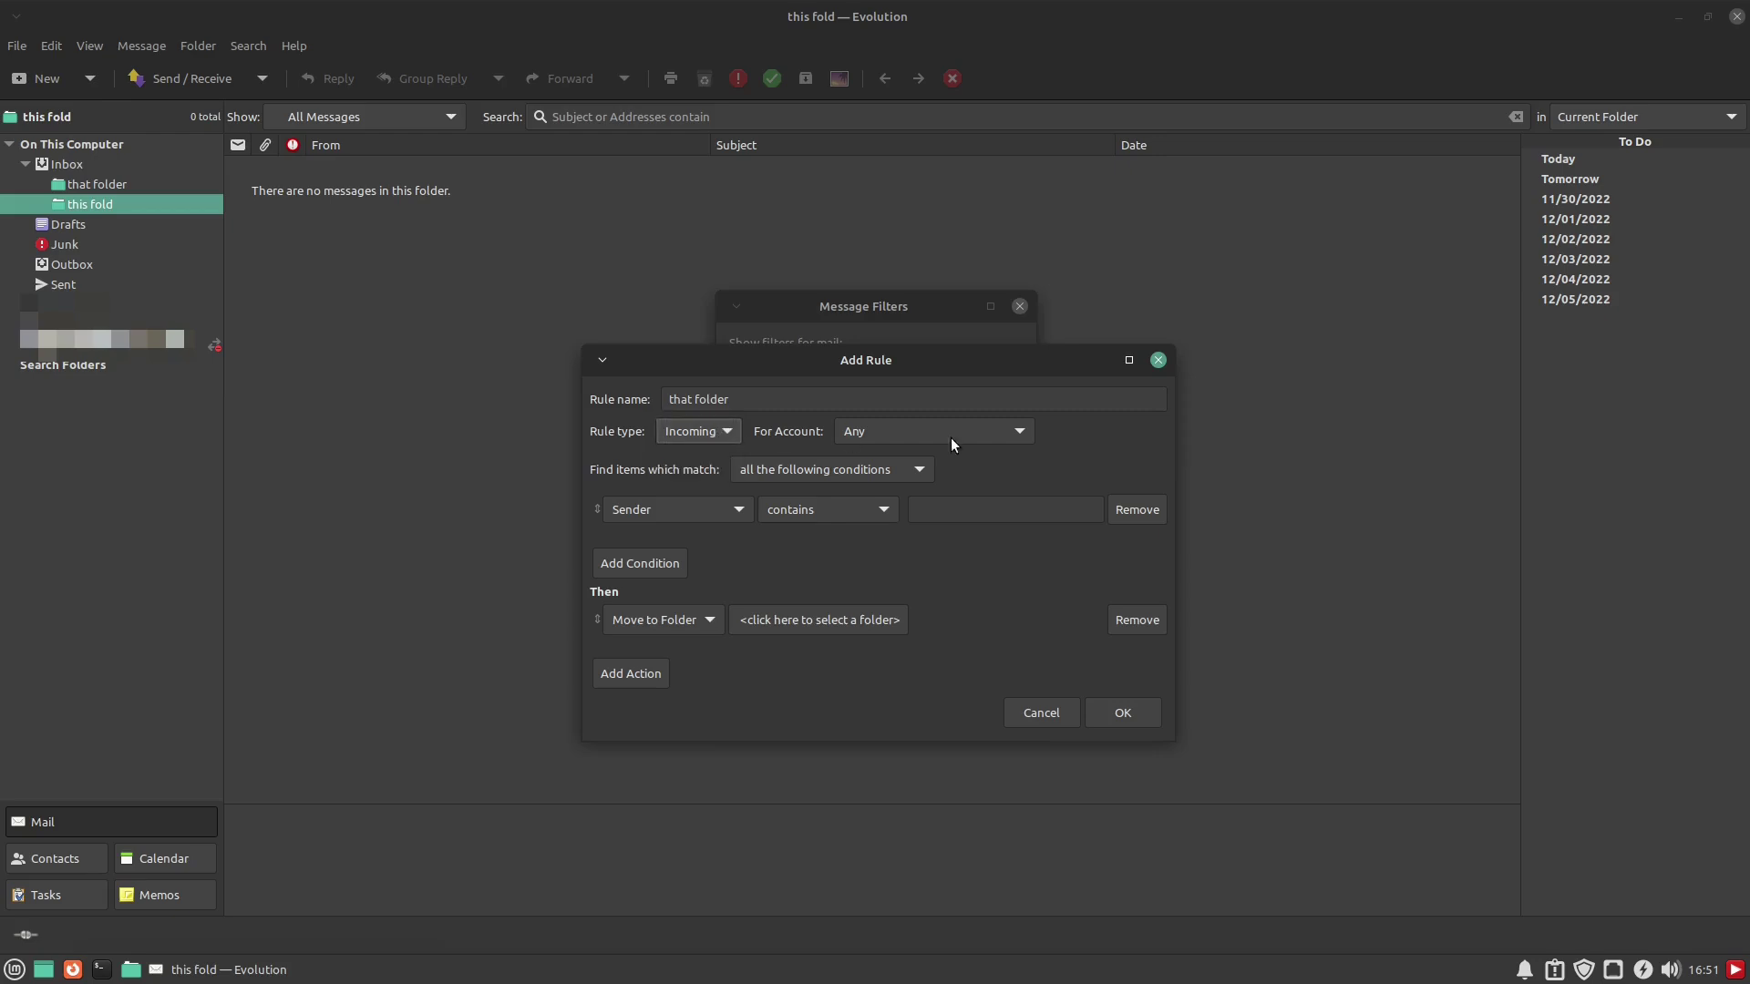
click(1011, 432)
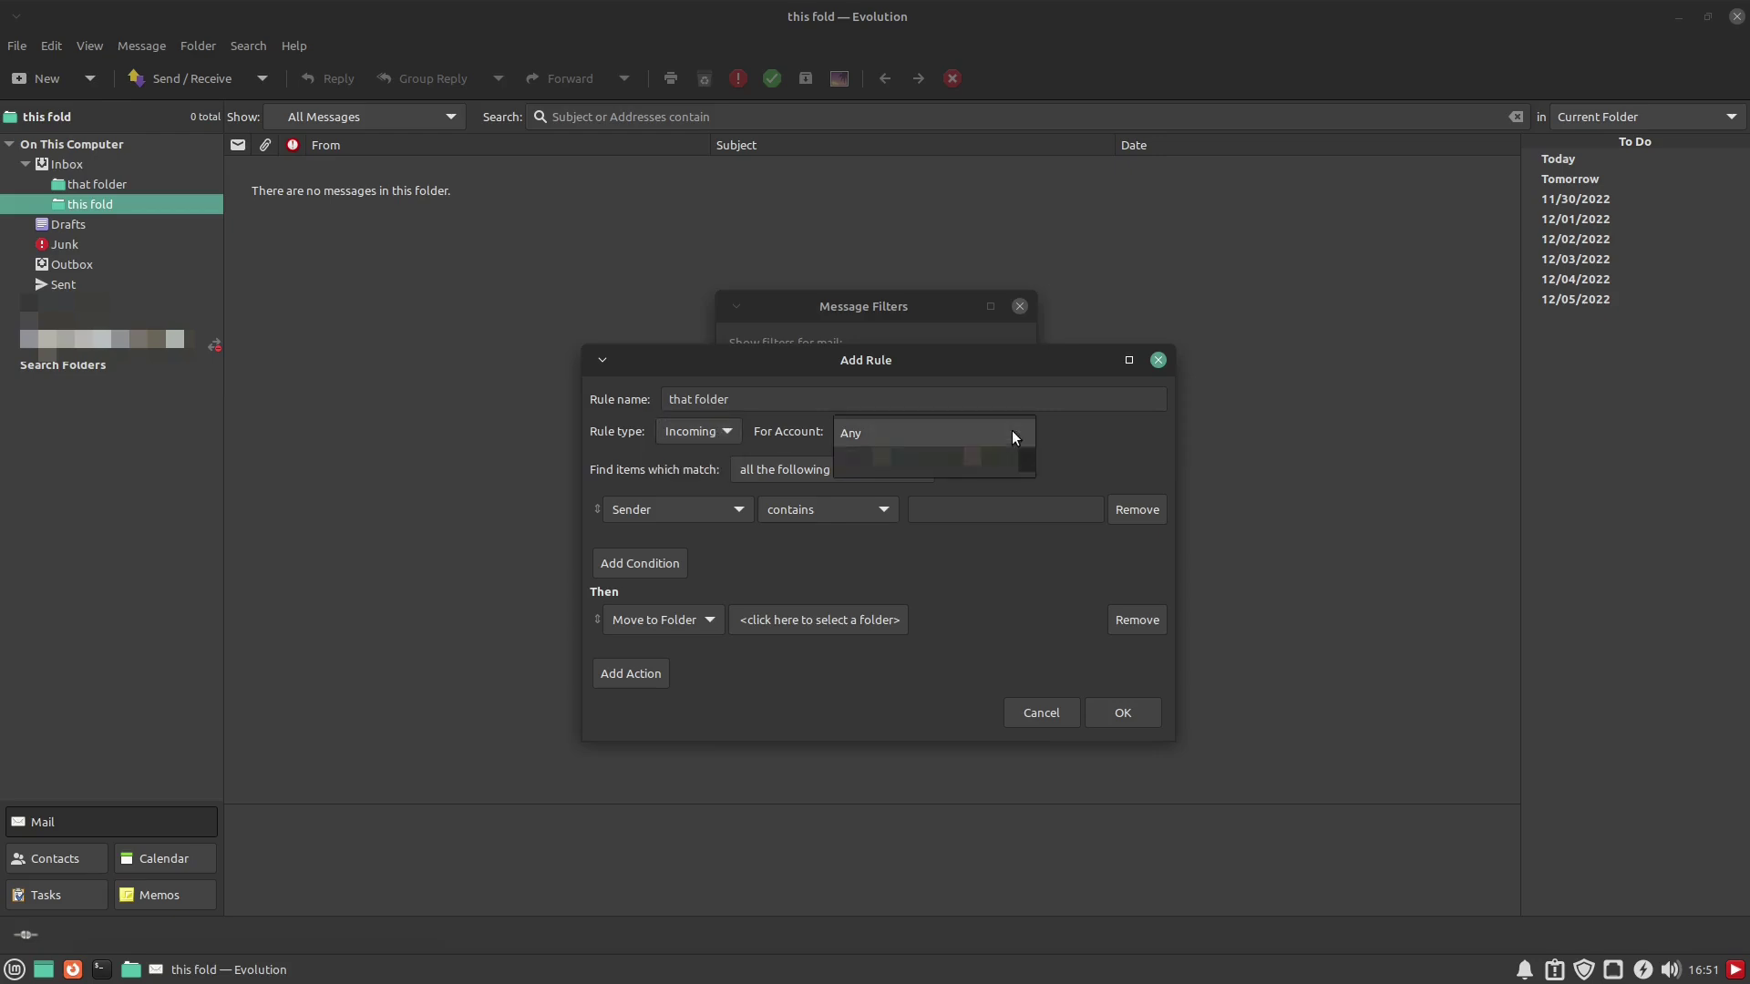
click(949, 428)
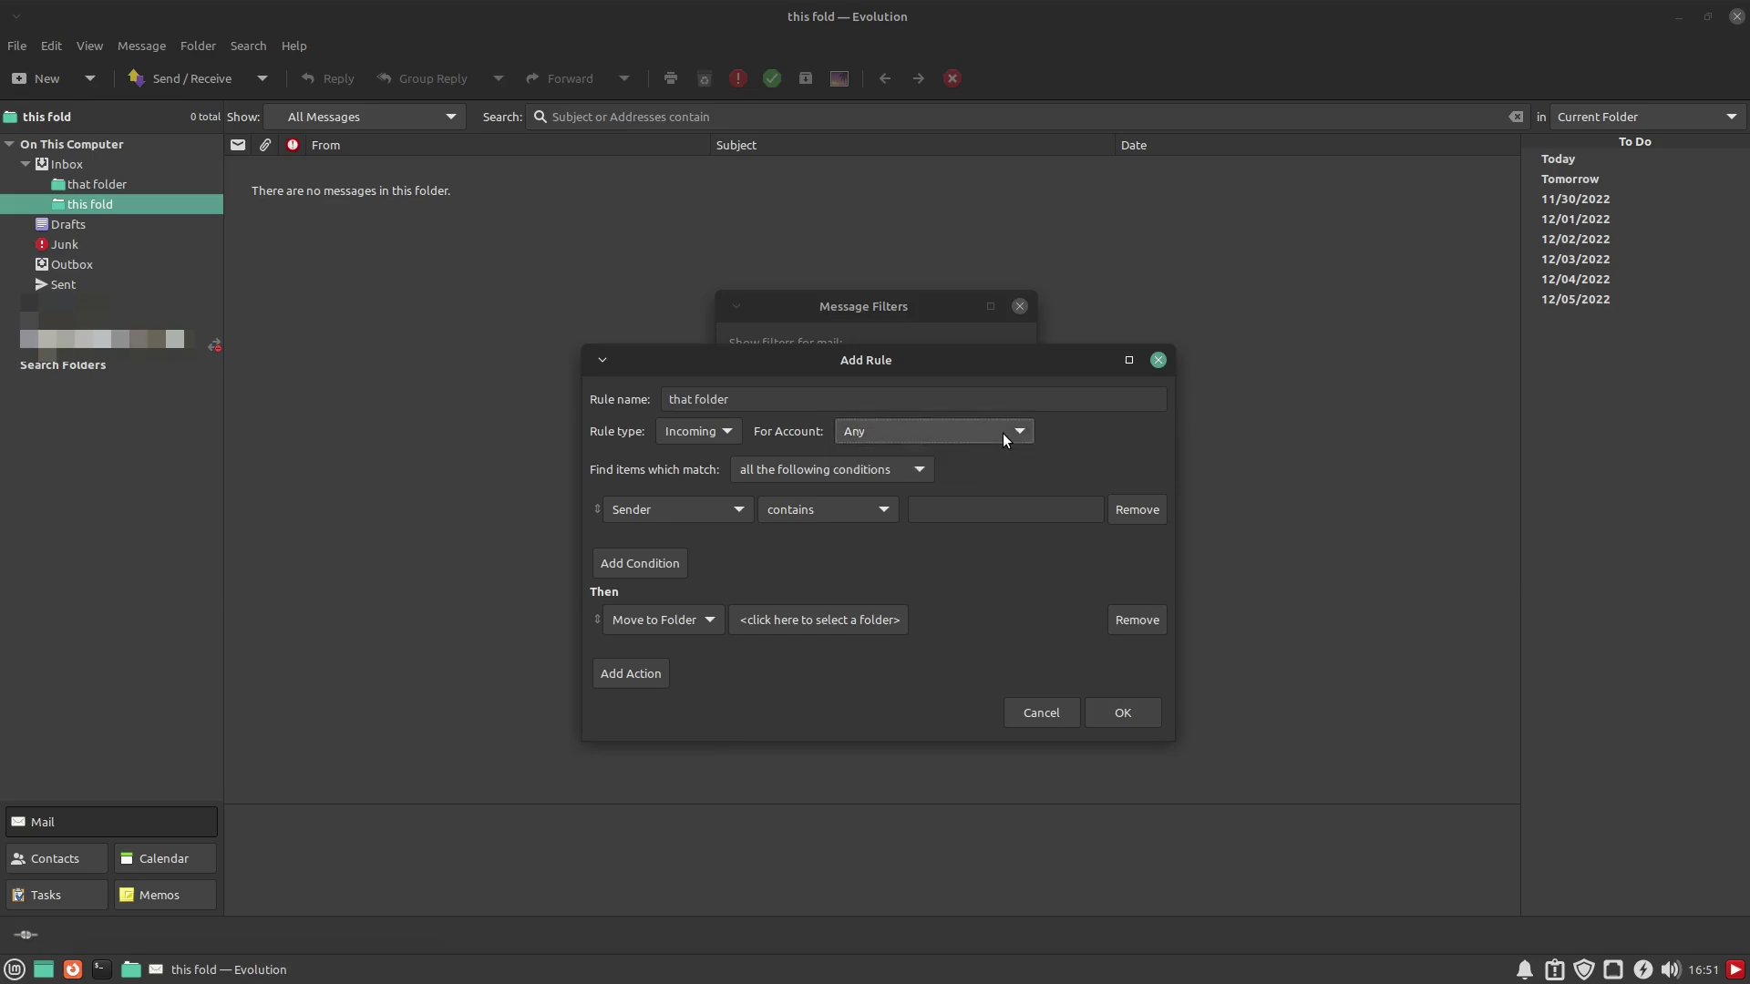
click(903, 467)
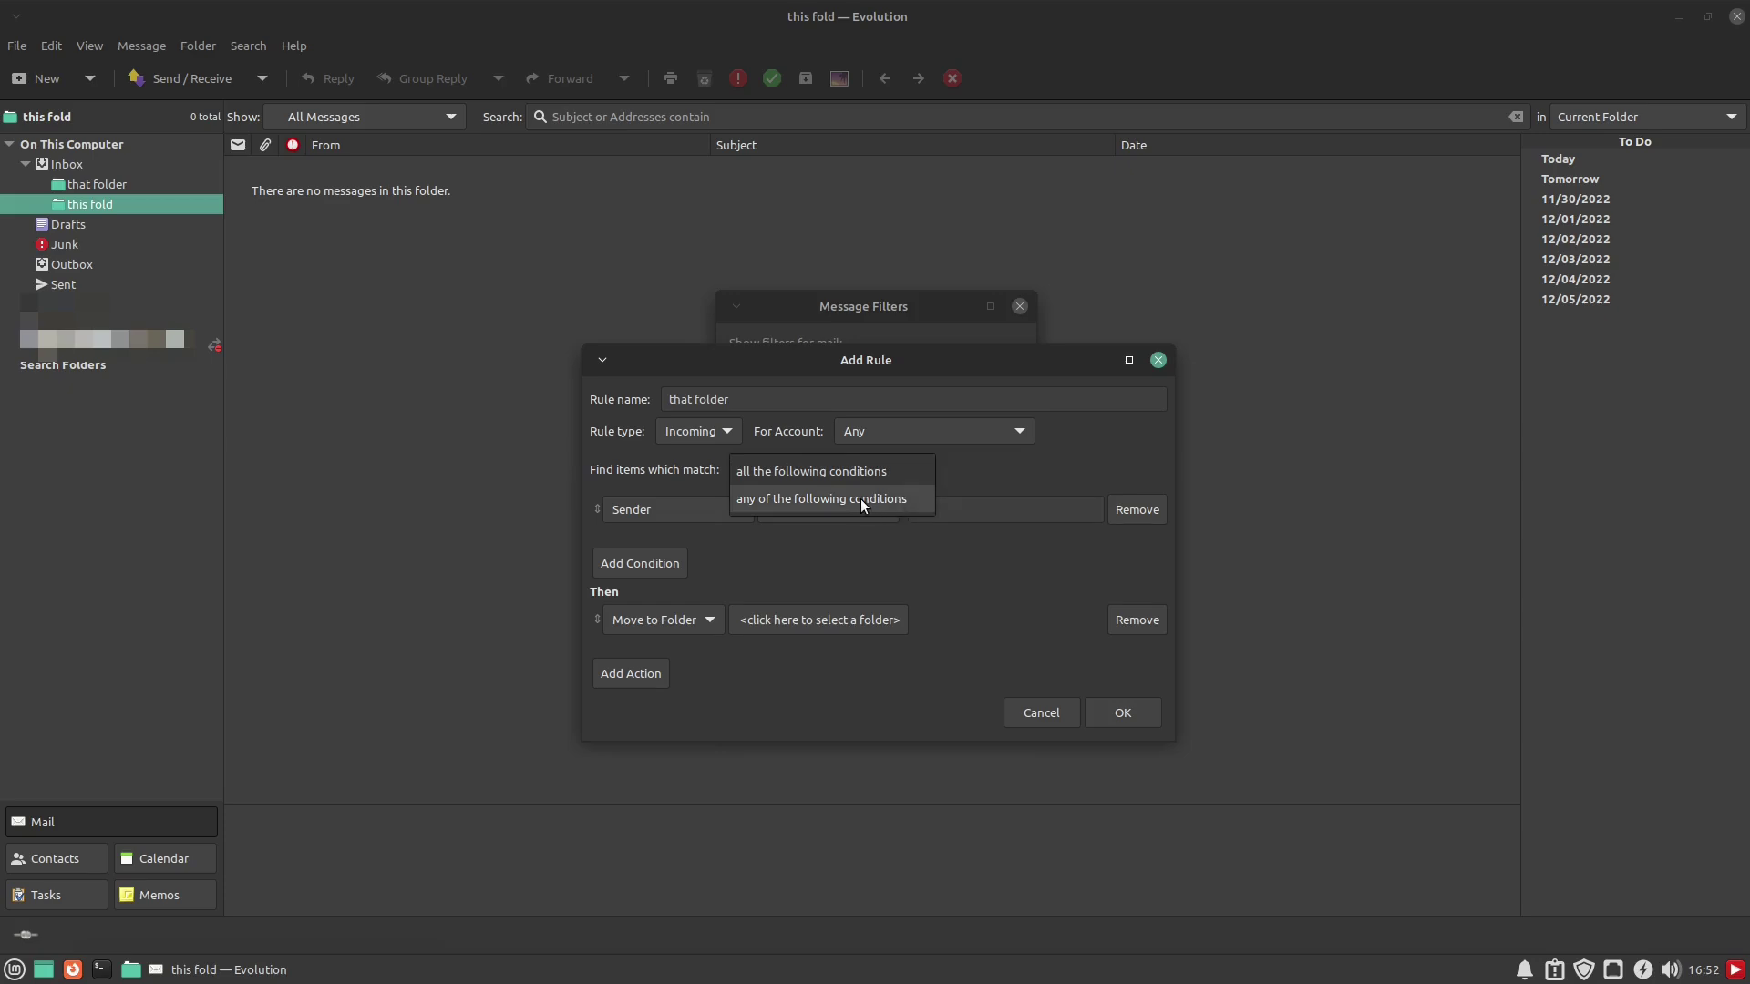
click(866, 468)
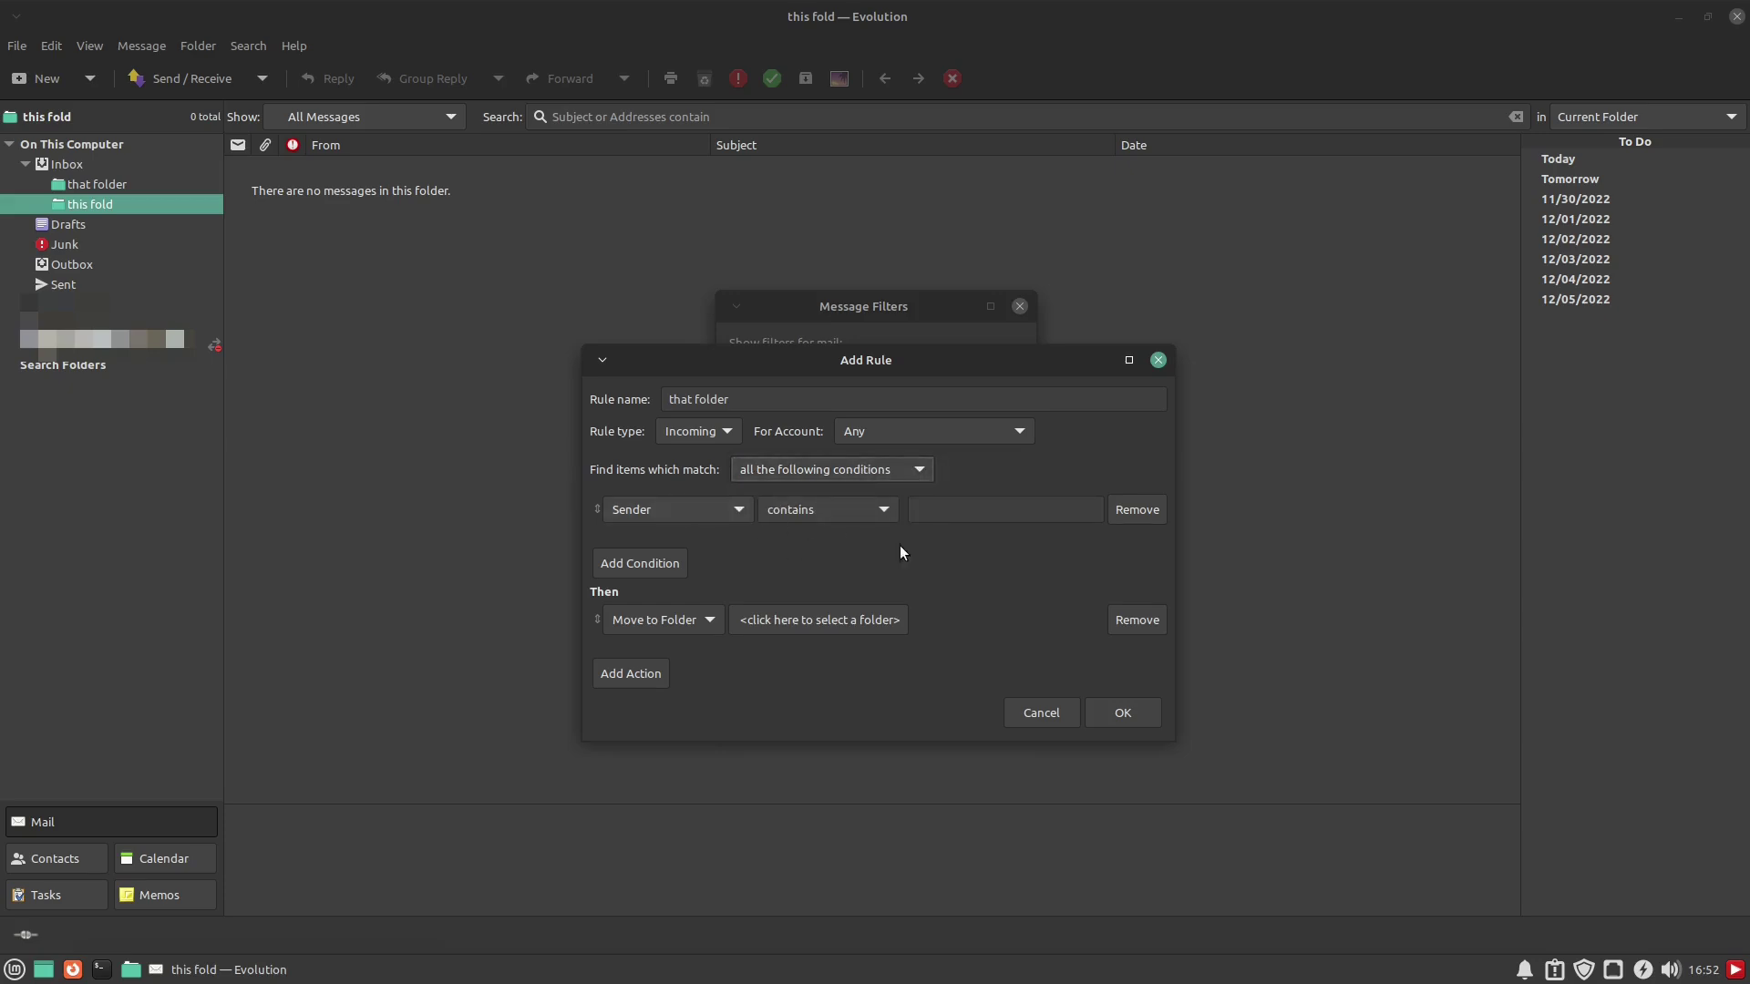
click(862, 469)
click(833, 494)
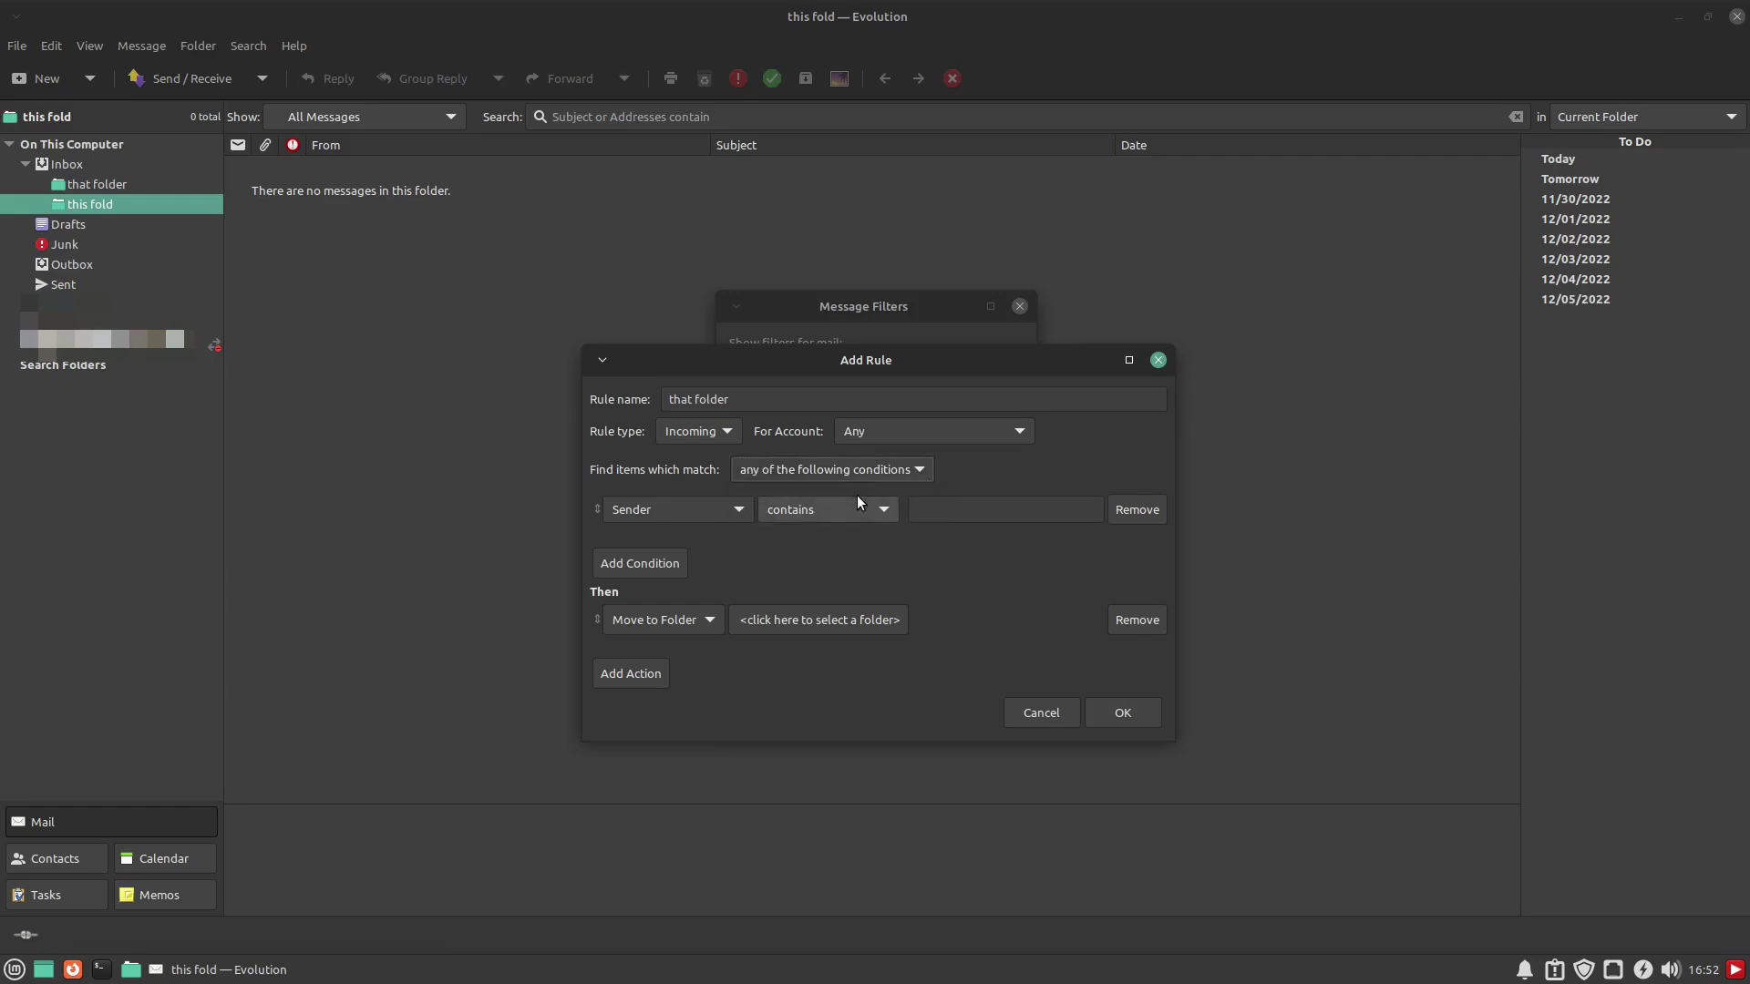
Make the first condition match when the sender contains the first e-mail address
click(883, 471)
click(796, 440)
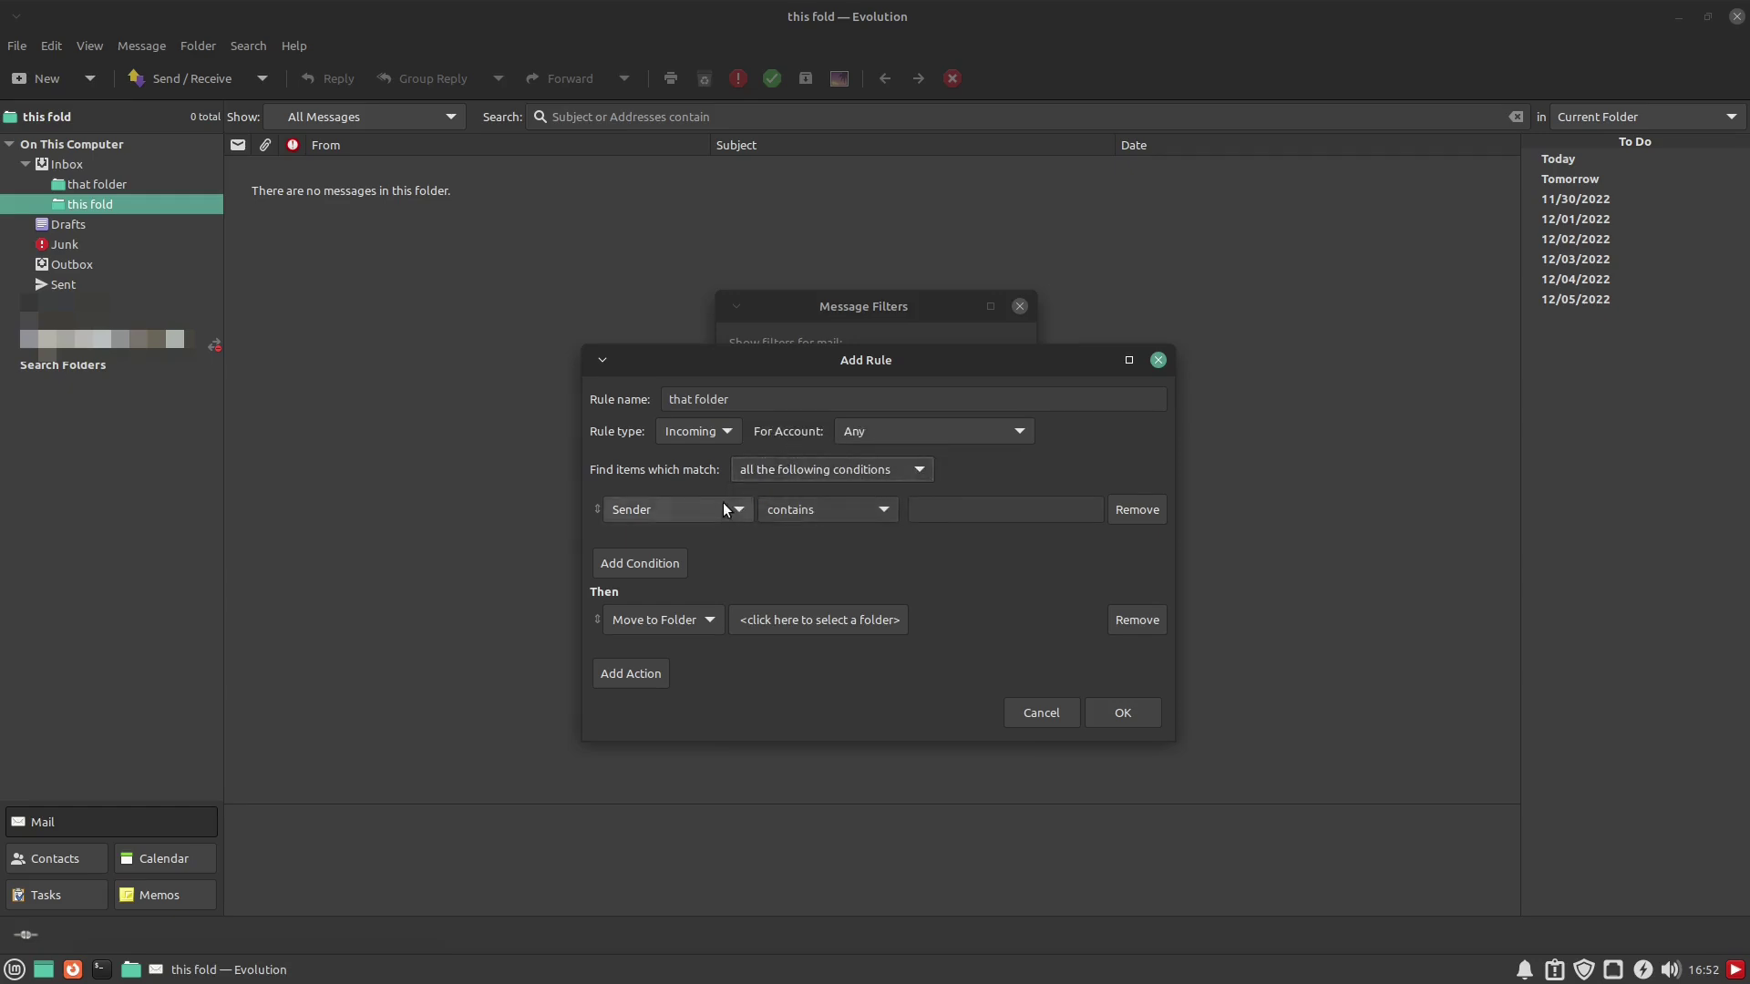
click(724, 508)
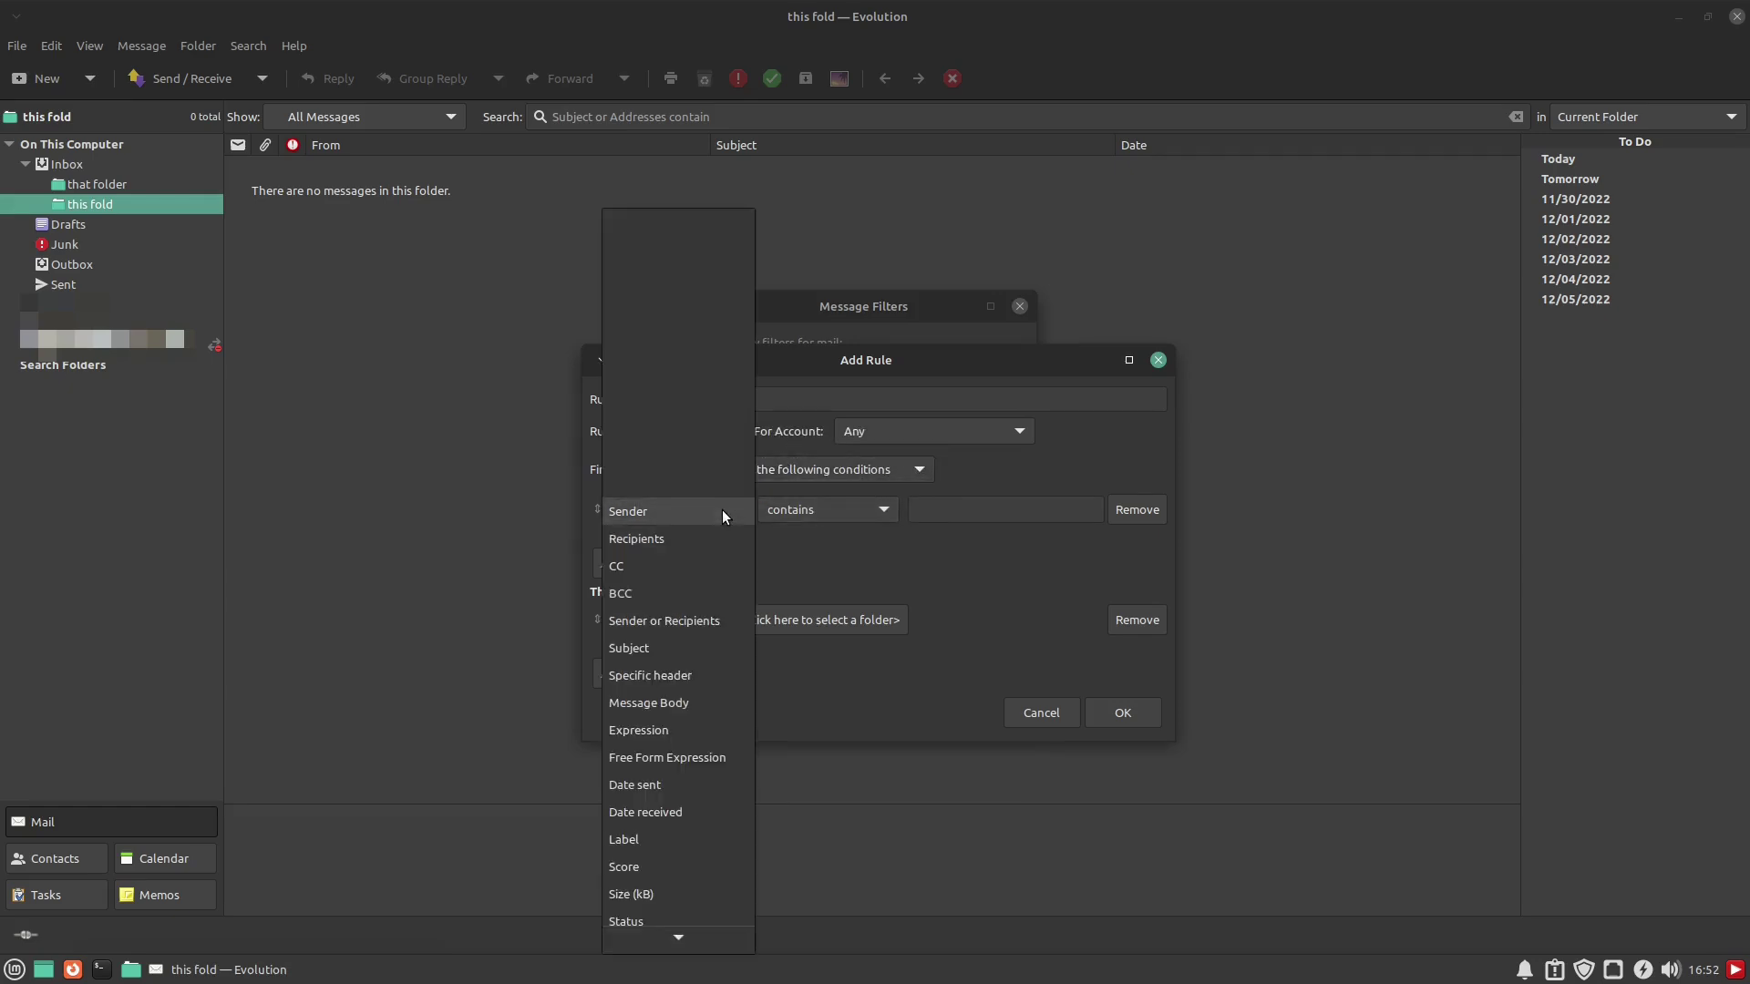
click(656, 507)
click(1001, 512)
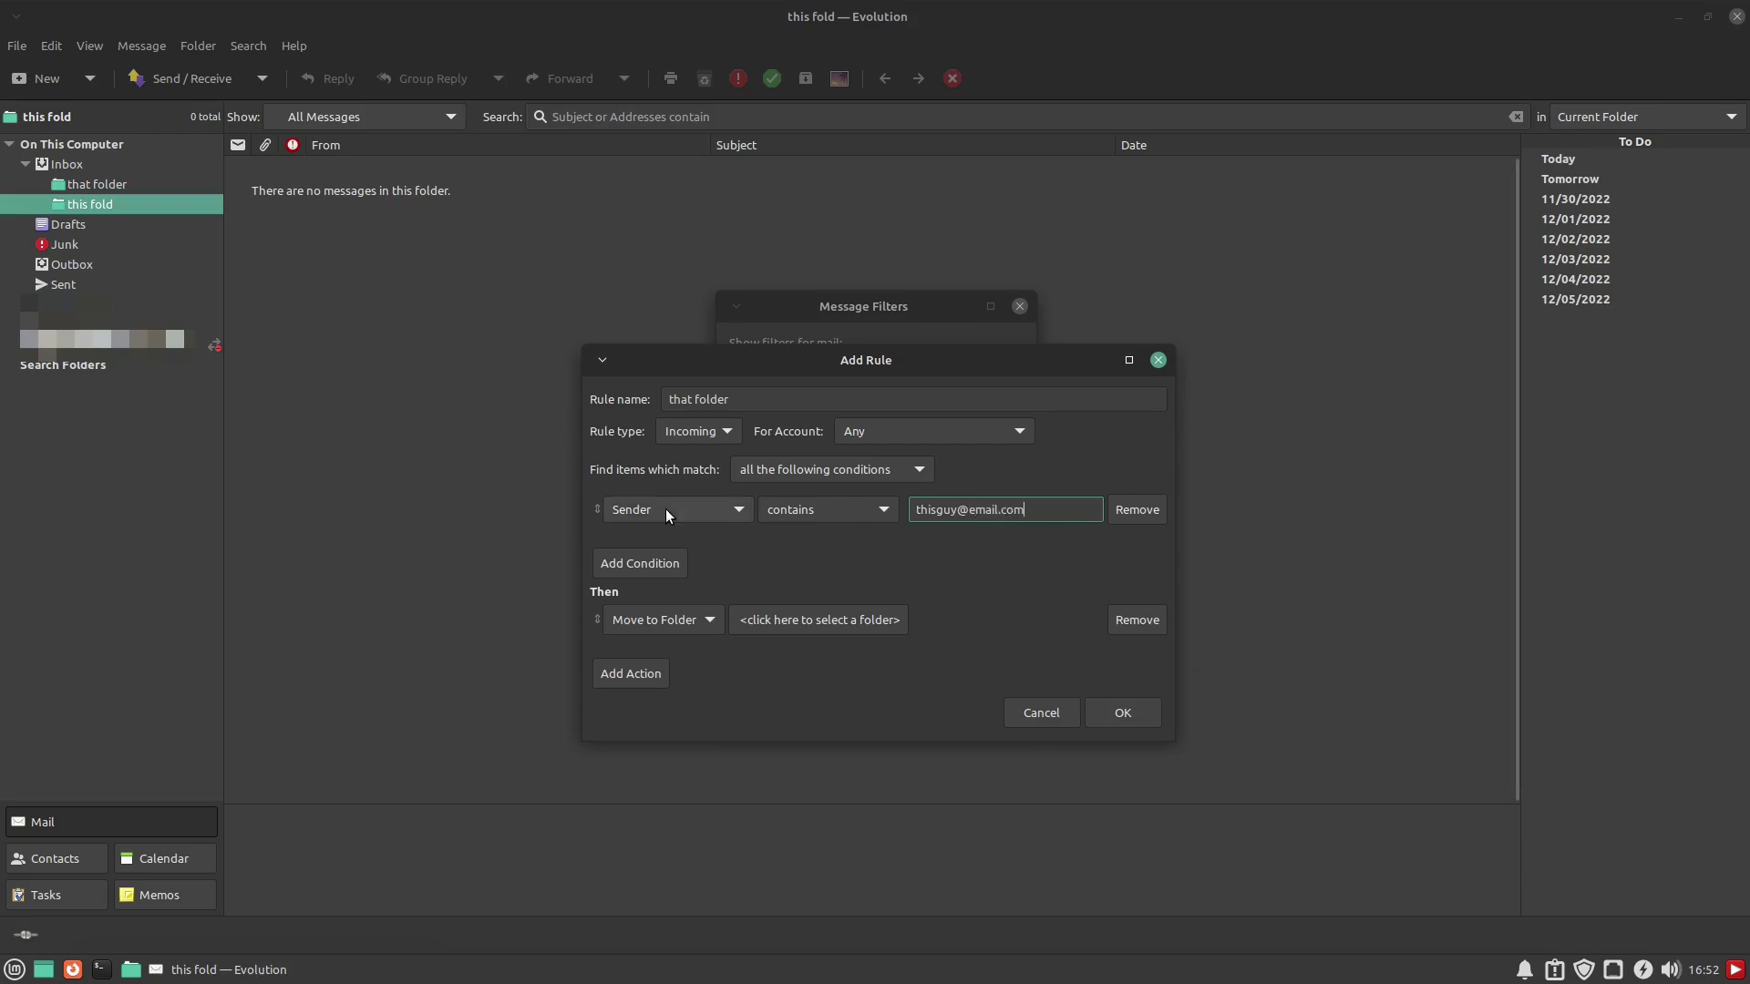
Add a second Sender-contains condition with the other e-mail address, matching any condition
click(642, 564)
click(992, 541)
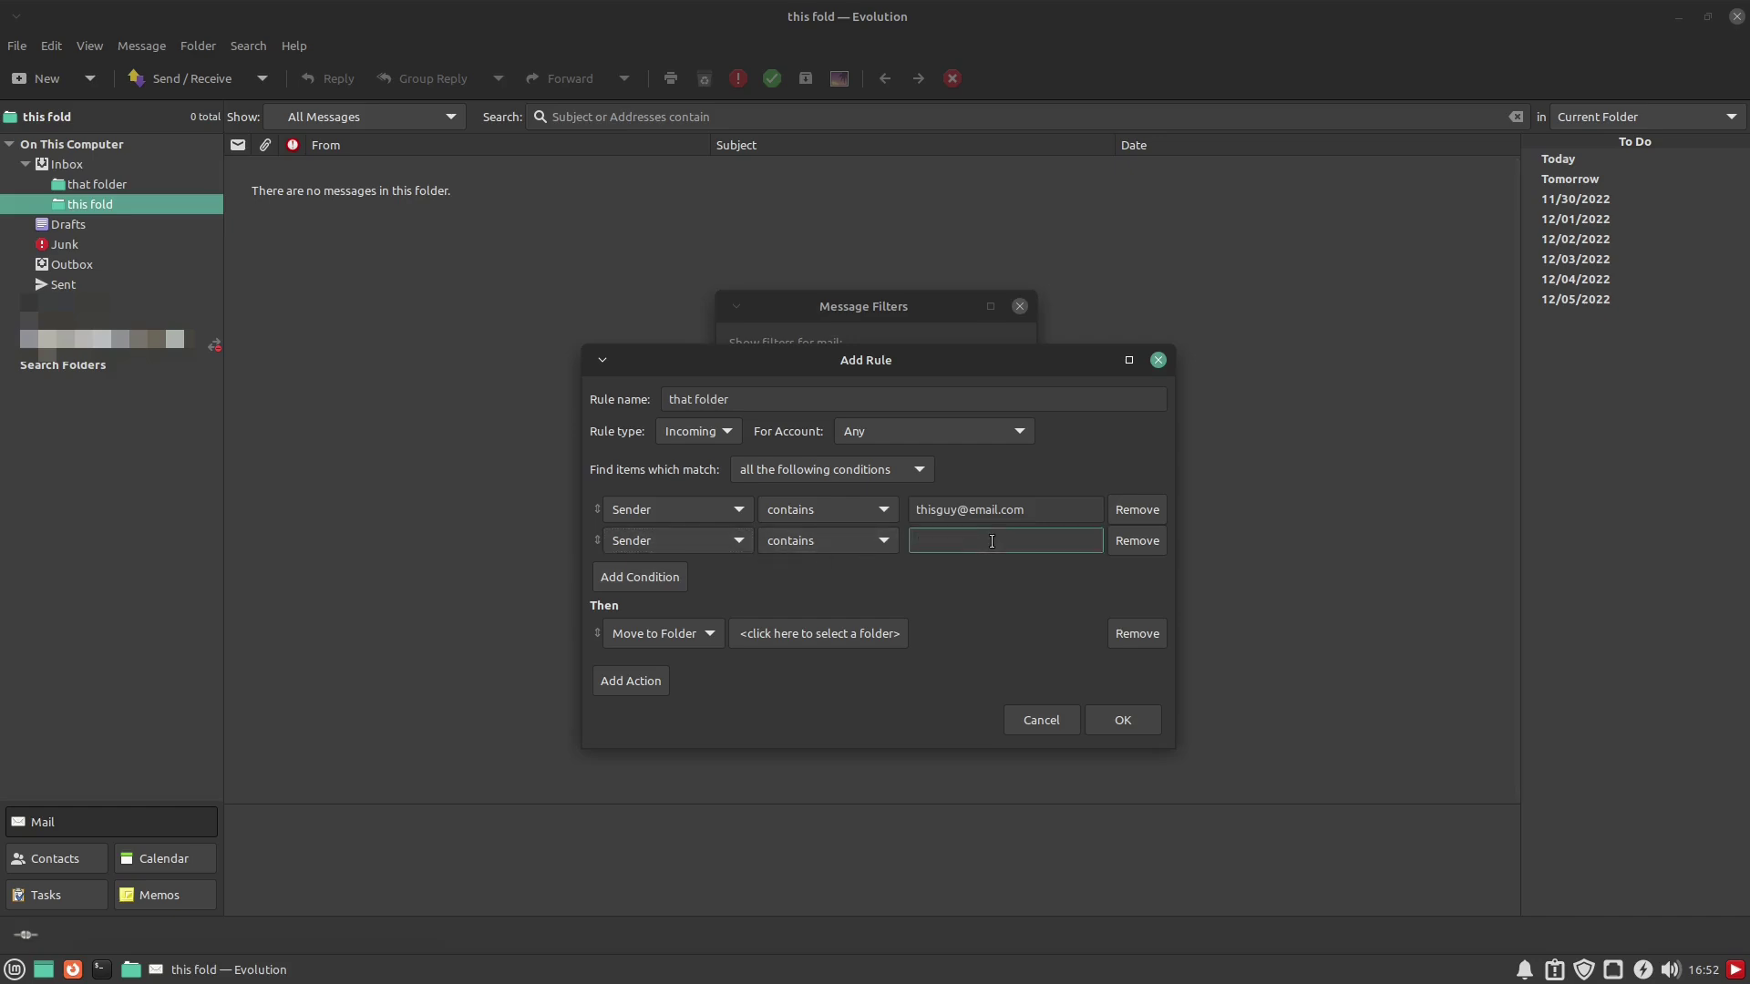
click(866, 472)
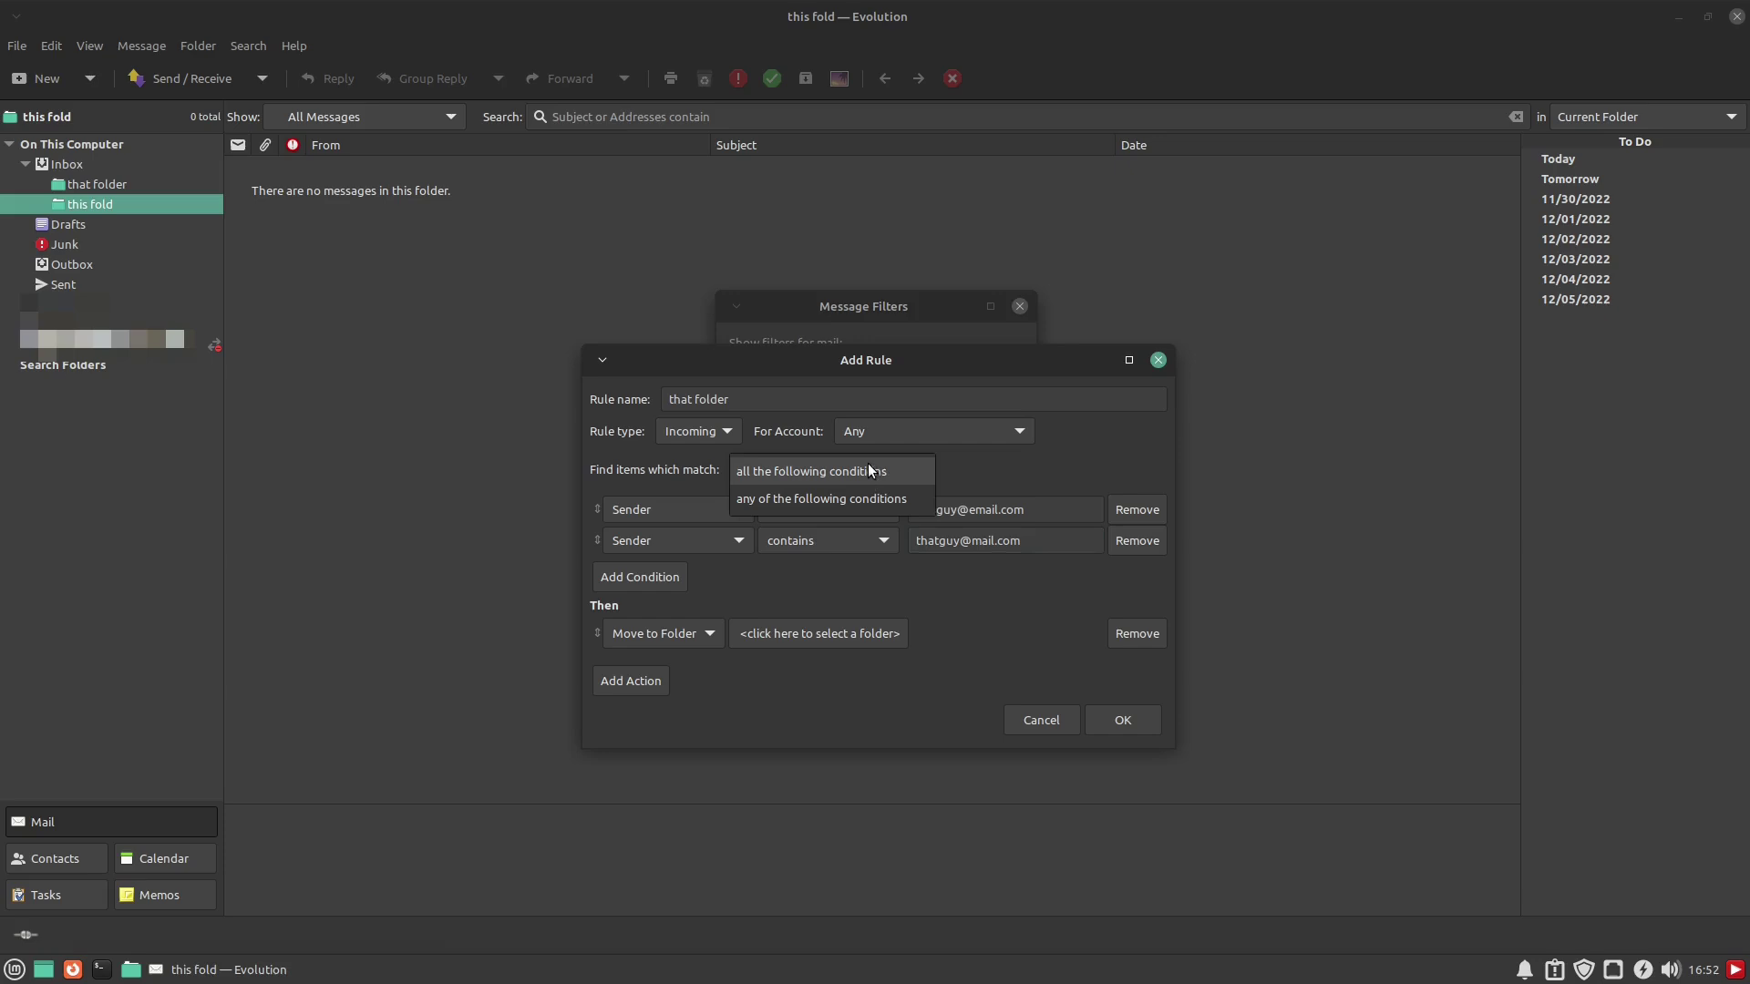
click(867, 468)
click(927, 469)
click(869, 507)
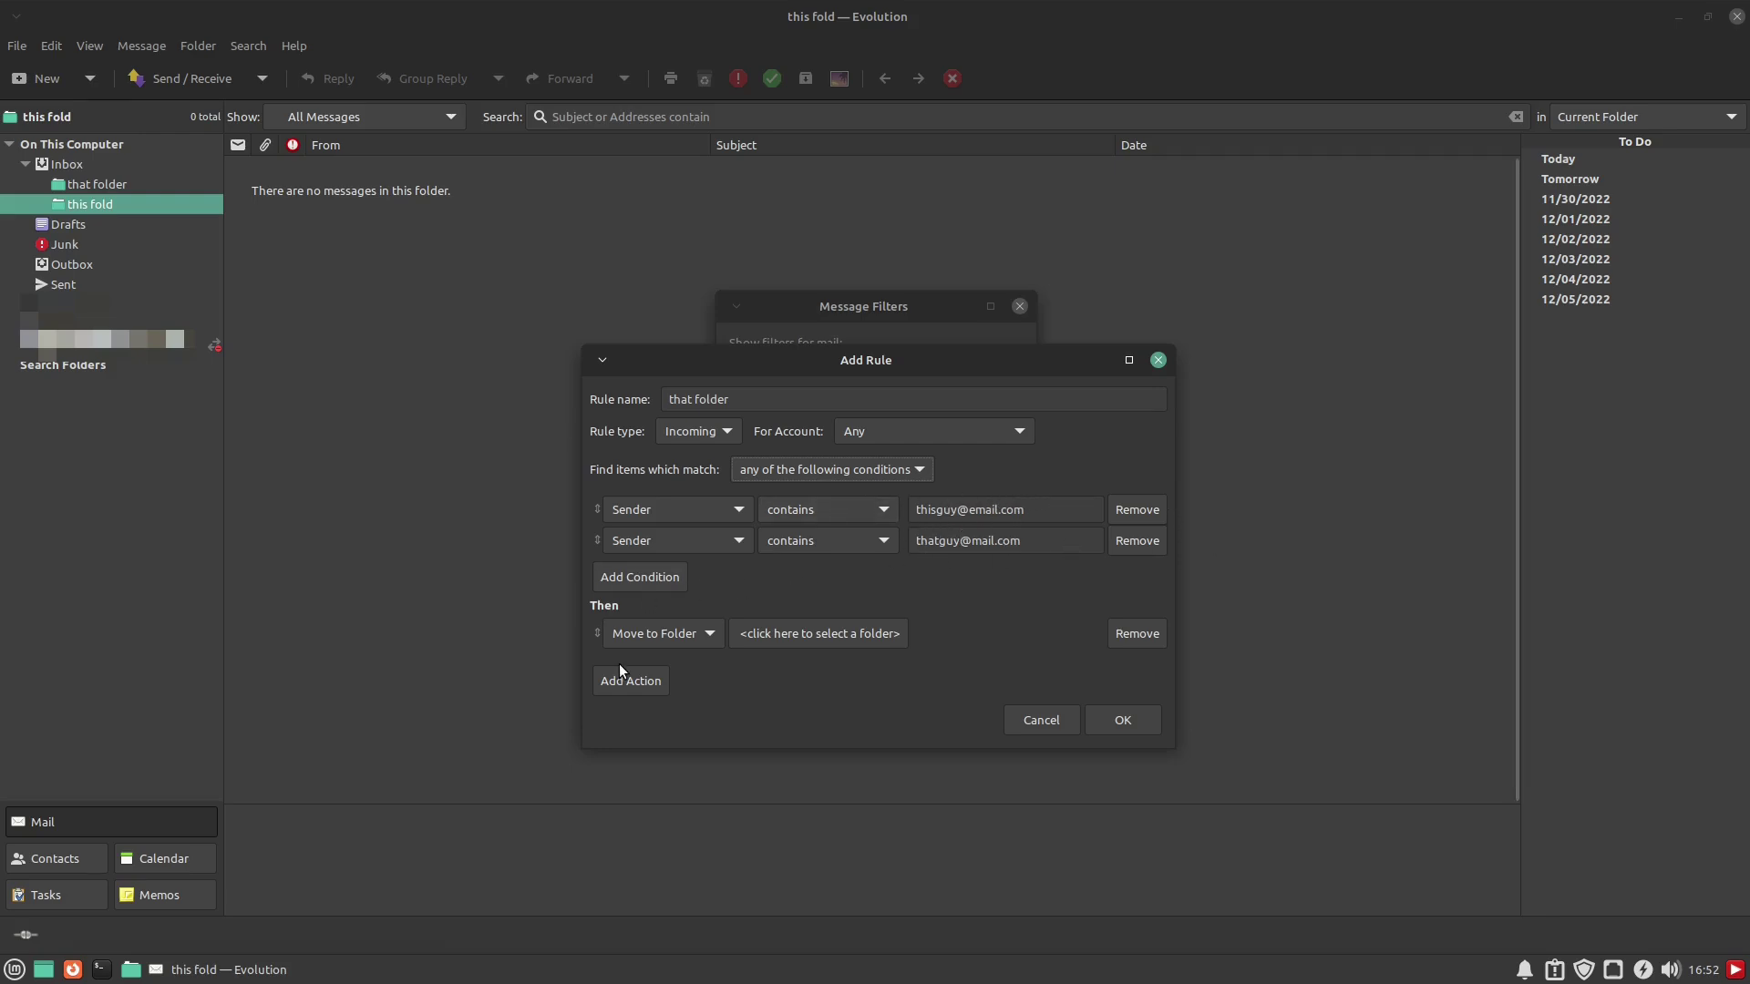
Have the rule move matching mail to Inbox/that folder, then save it and close Message Filters
click(711, 634)
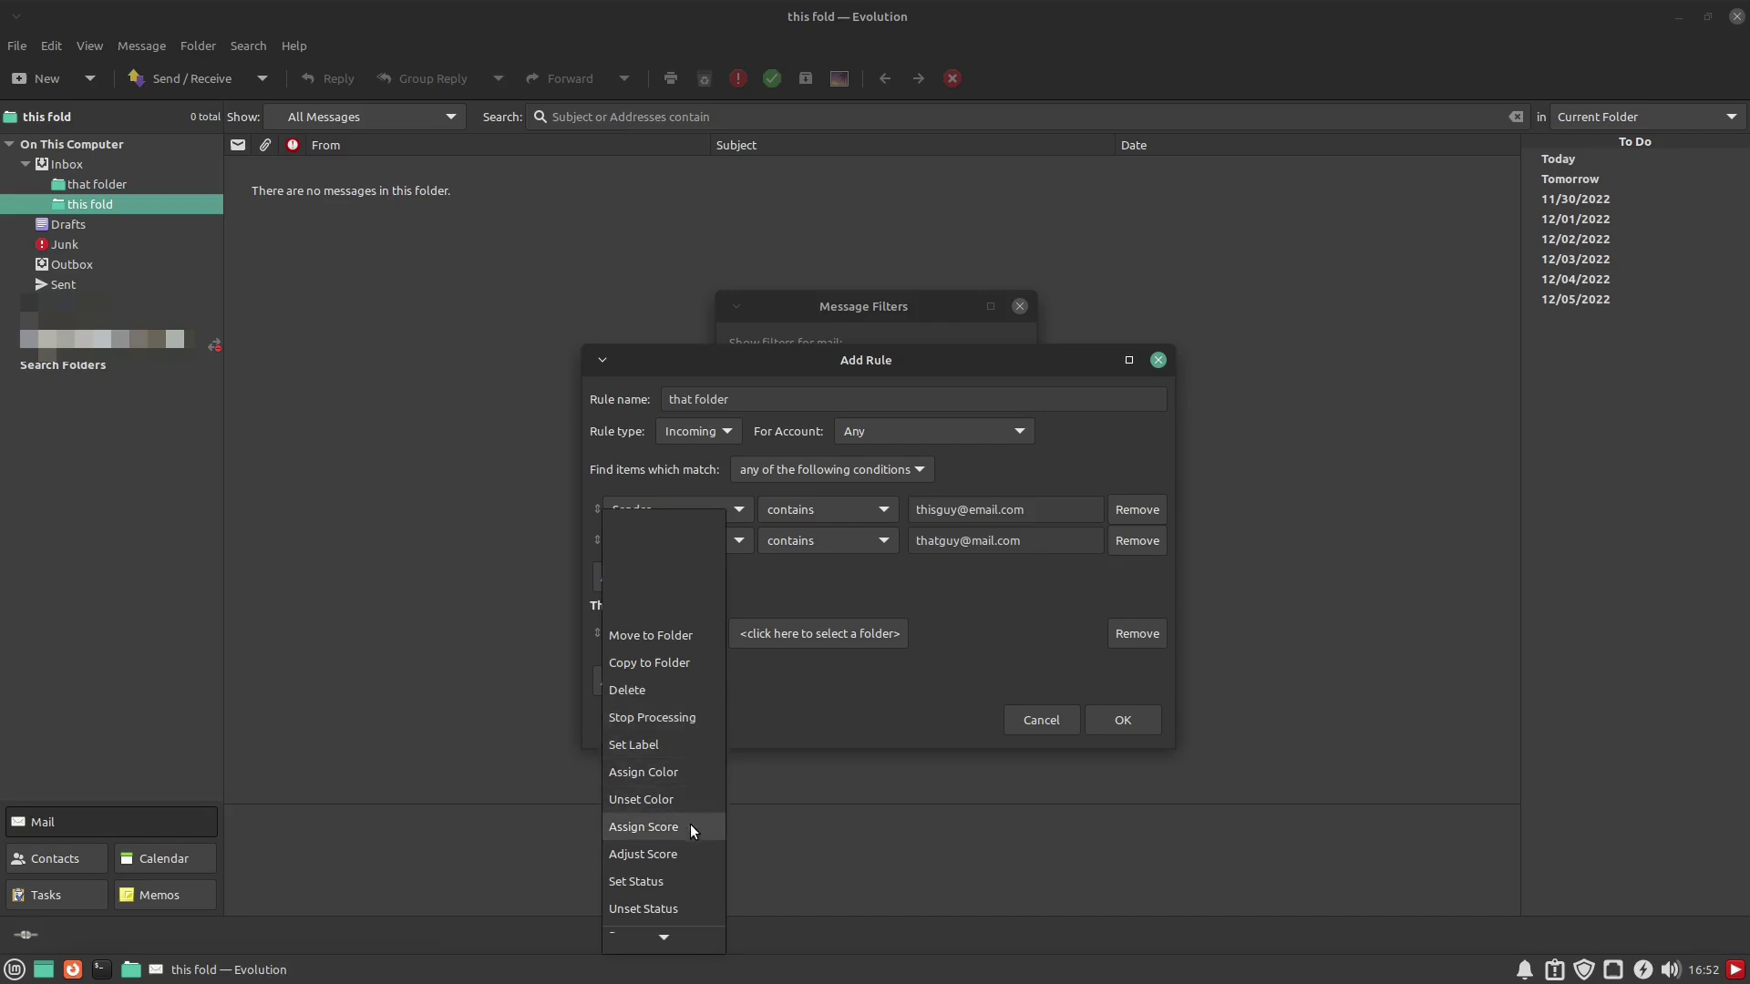
scroll(692, 884, down, 2)
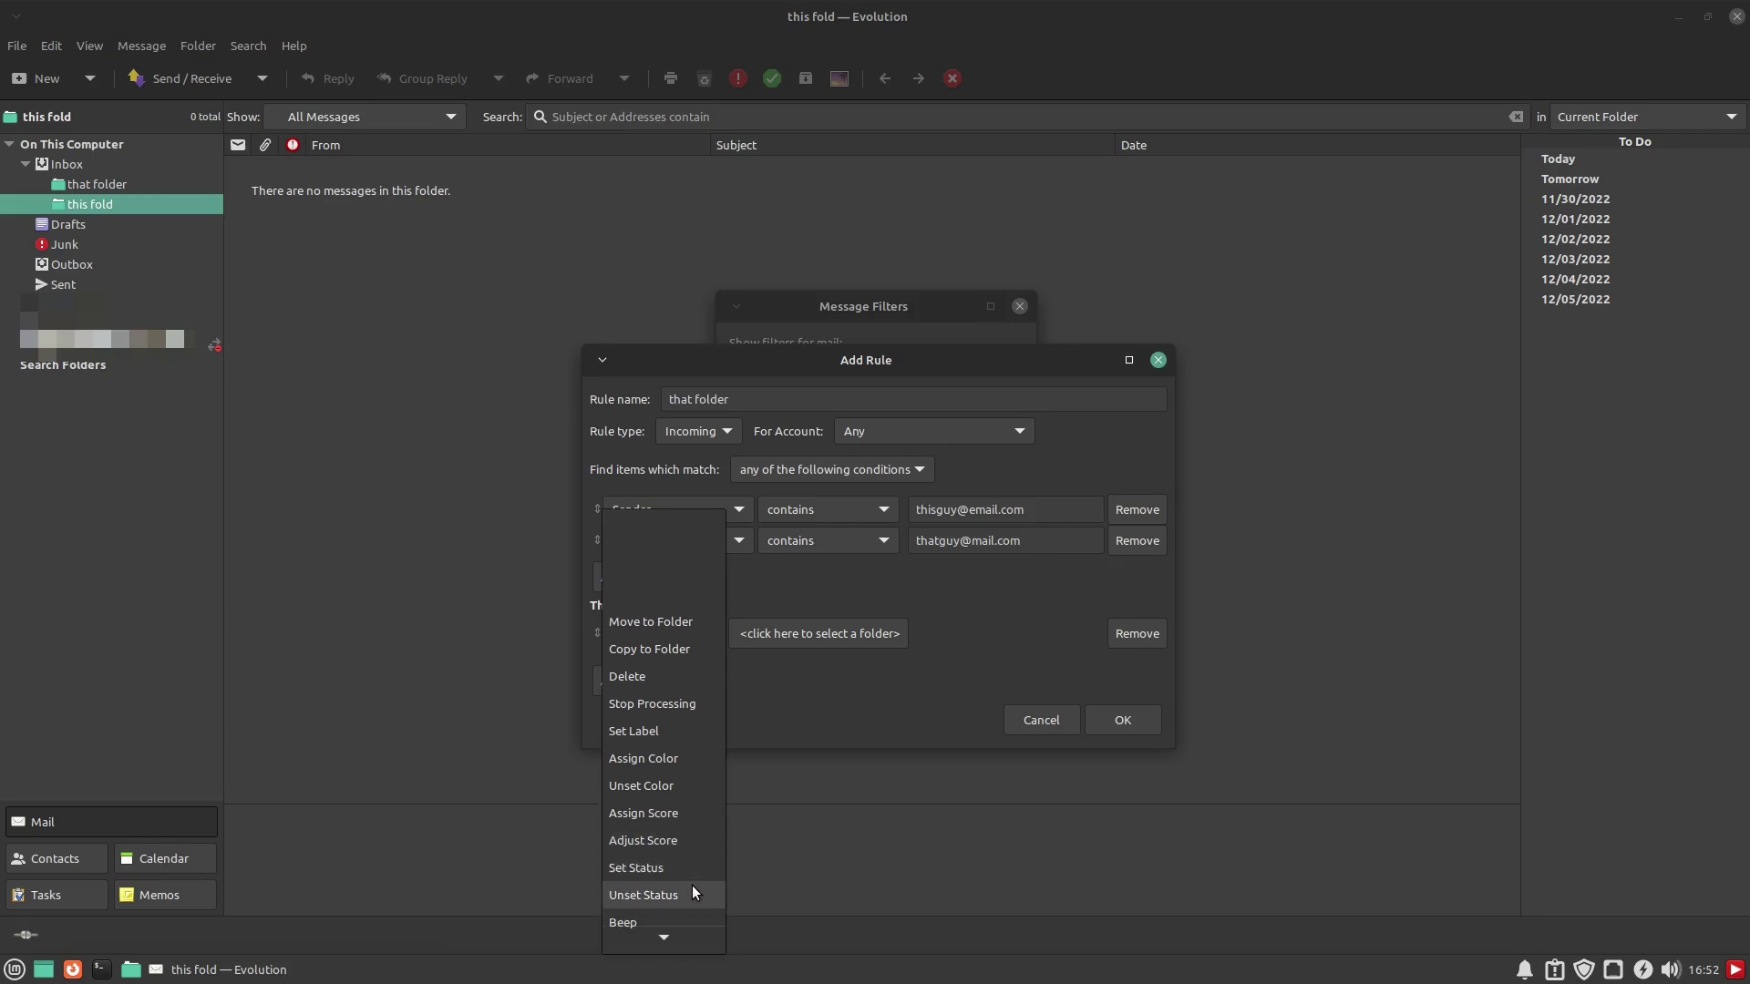
scroll(677, 852, down, 2)
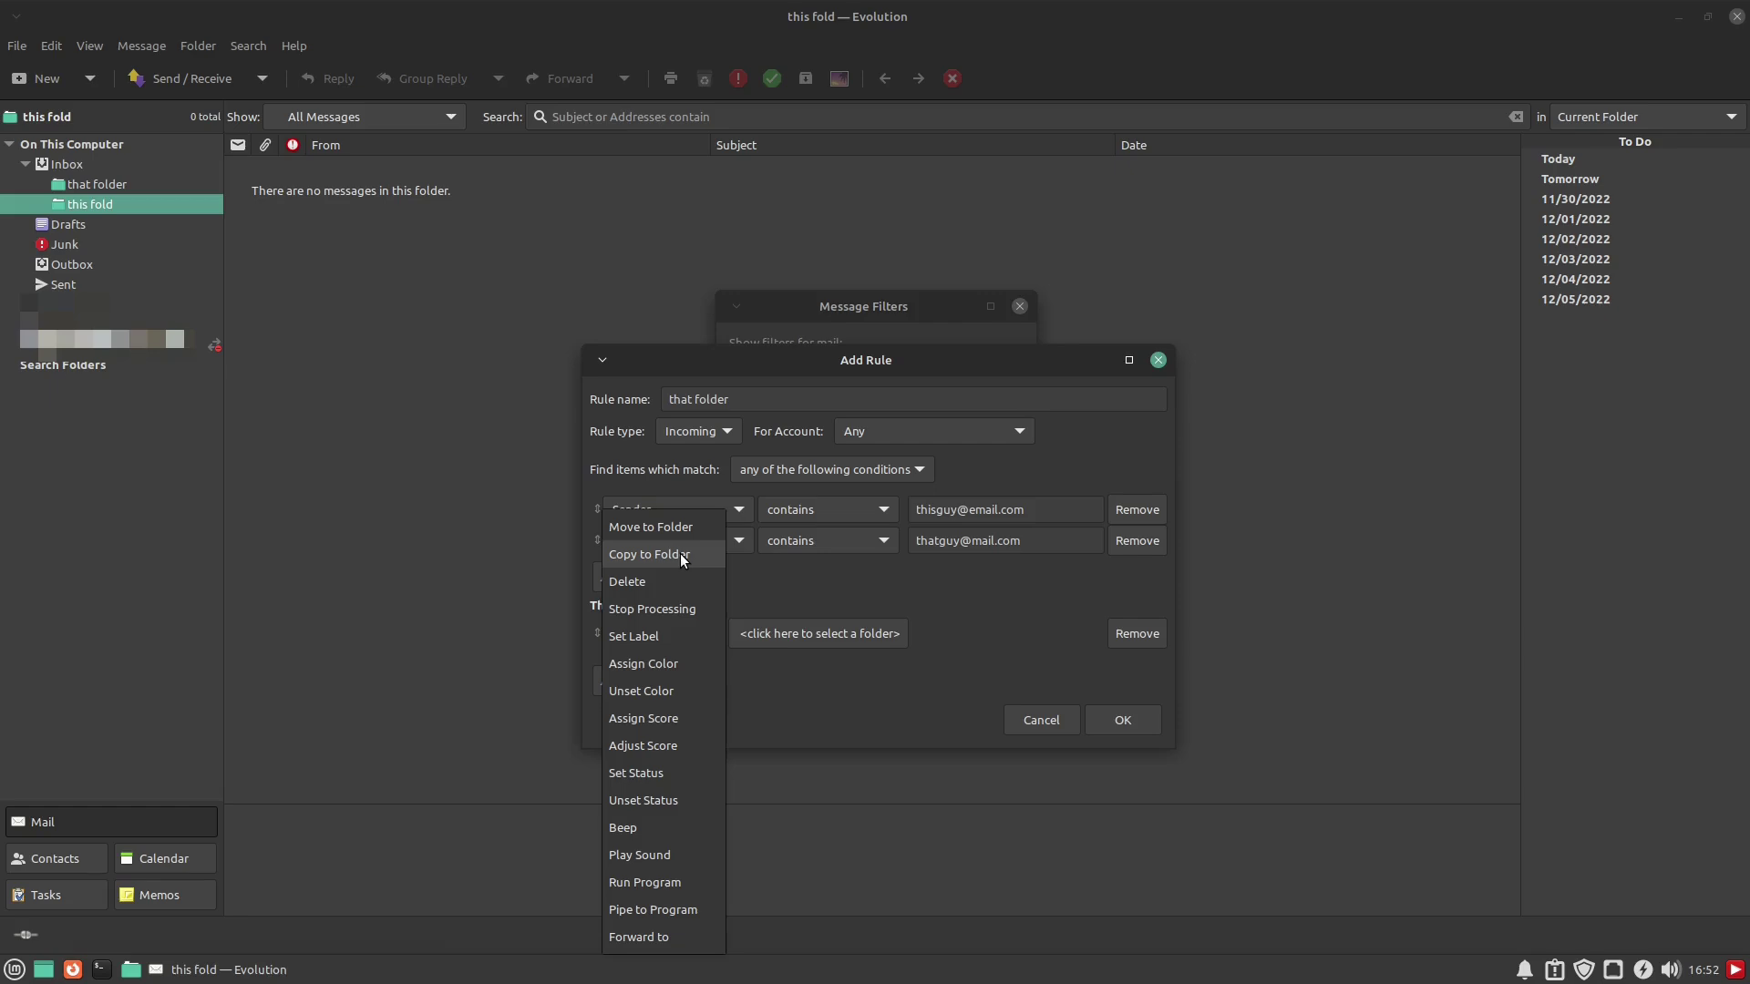
click(671, 526)
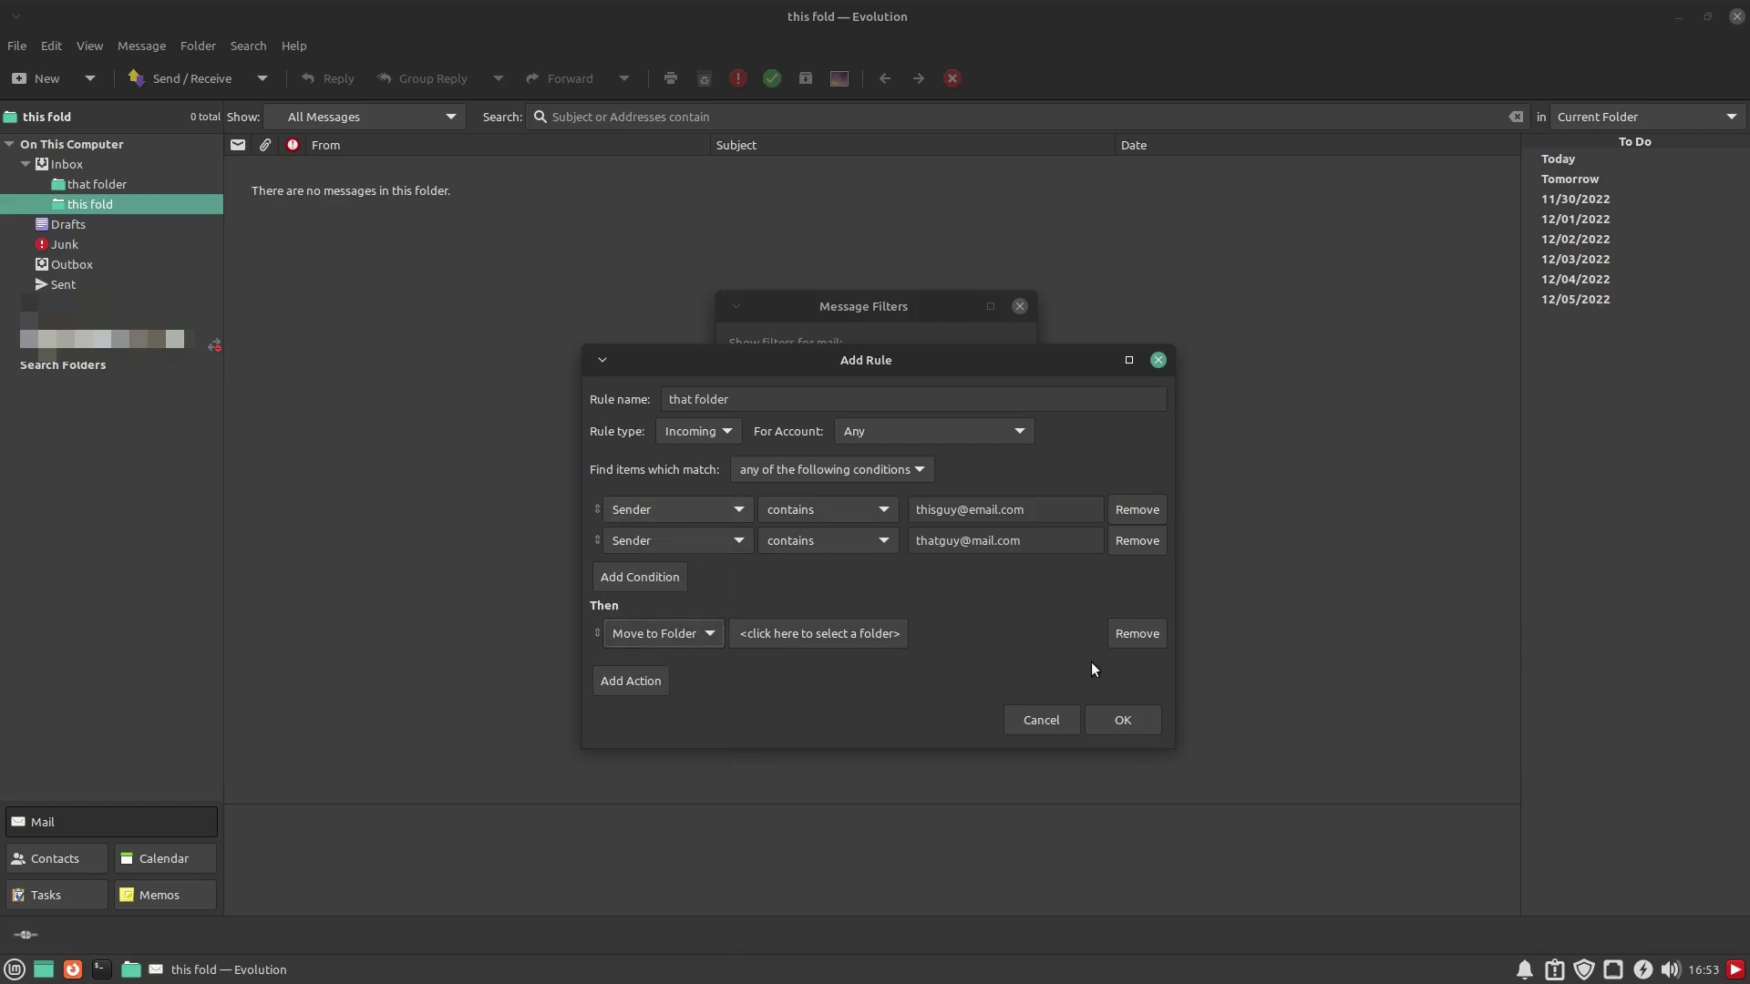
click(888, 633)
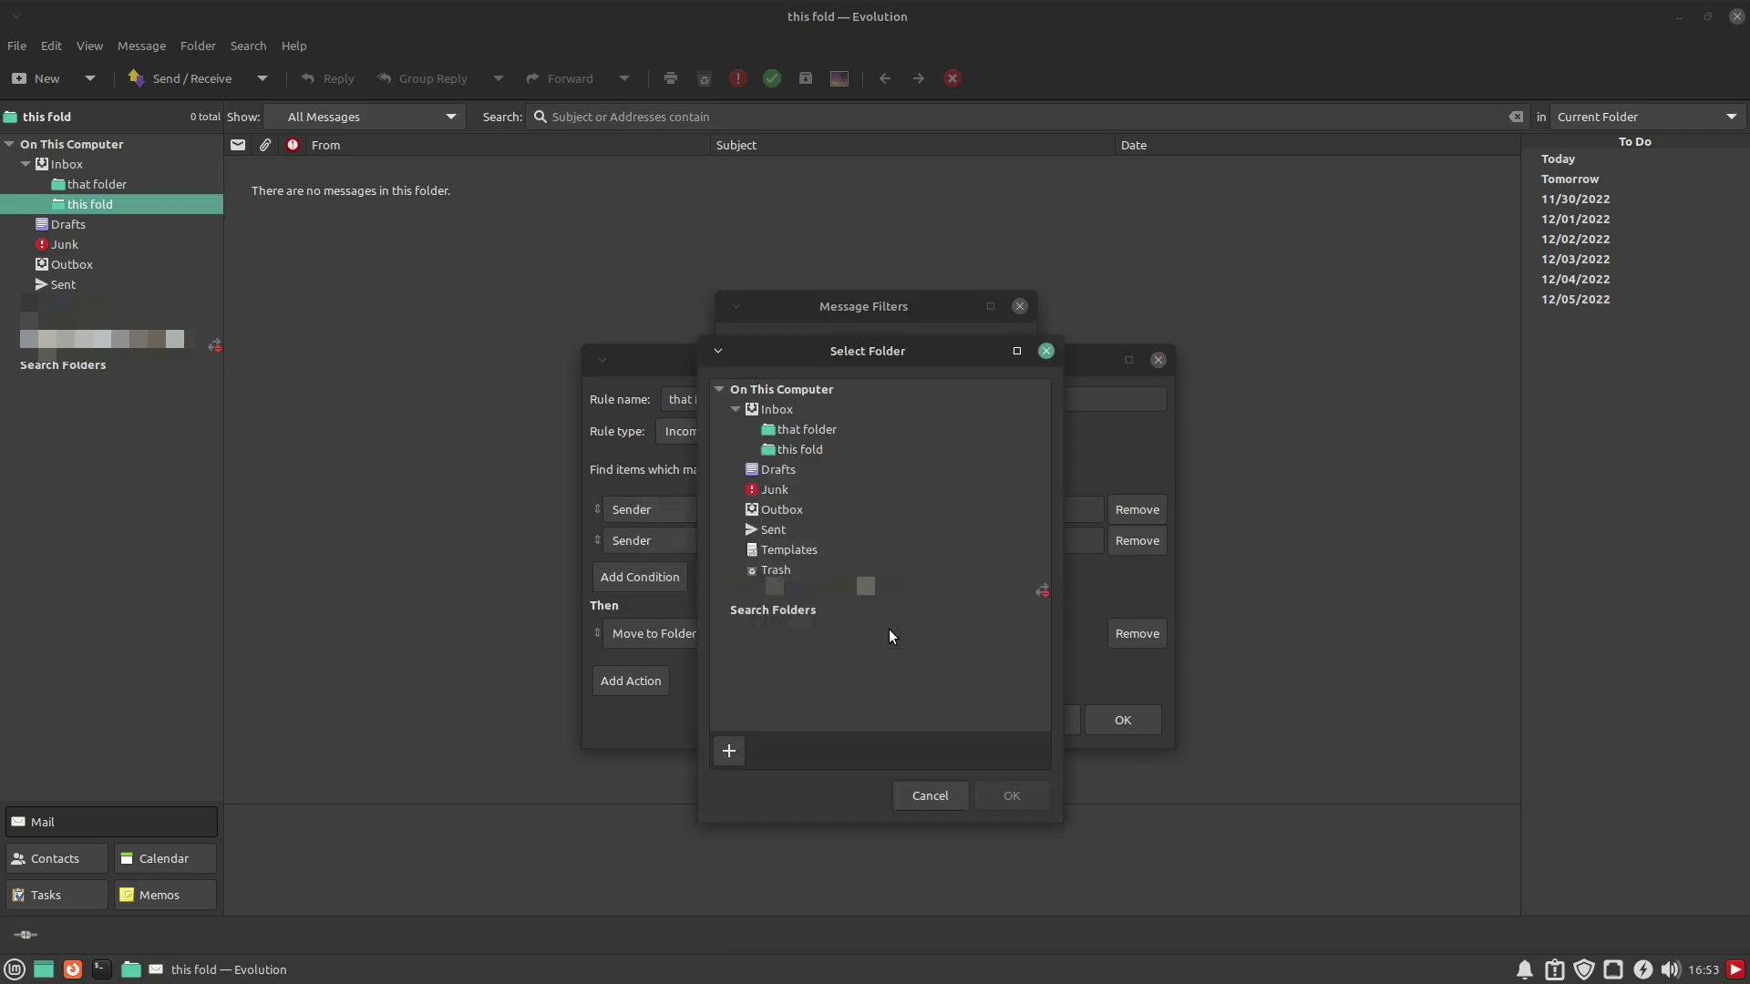
click(806, 430)
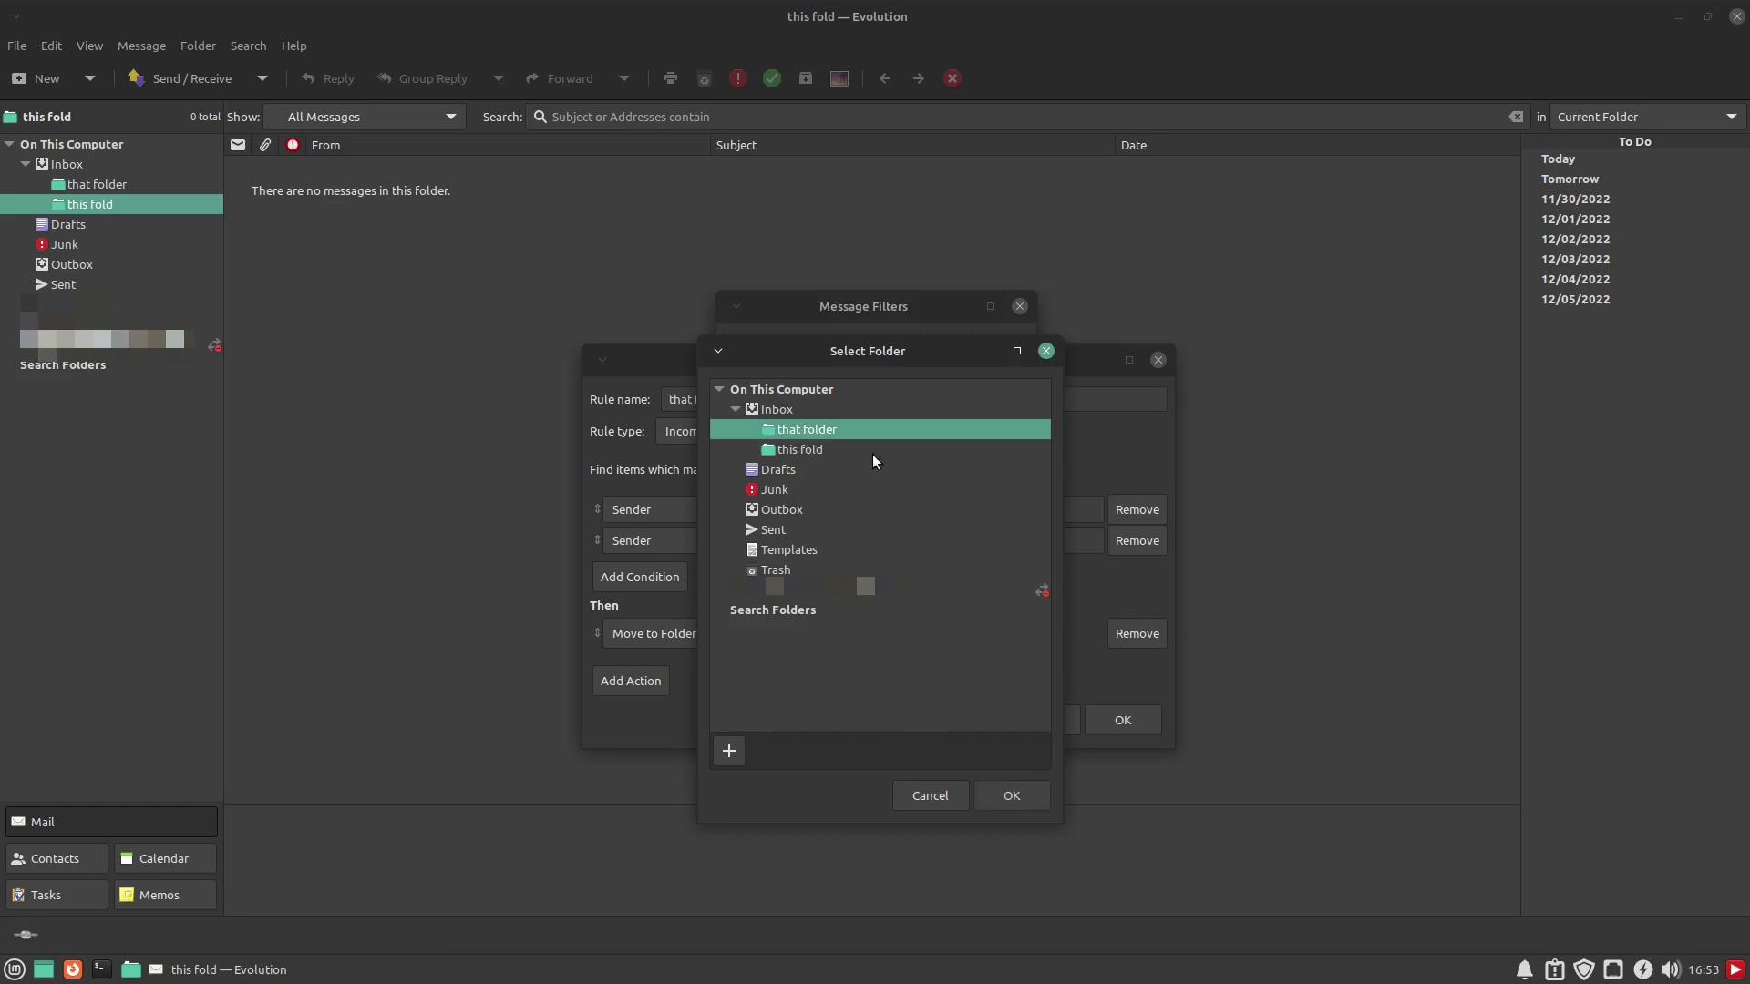
click(1028, 793)
click(1126, 720)
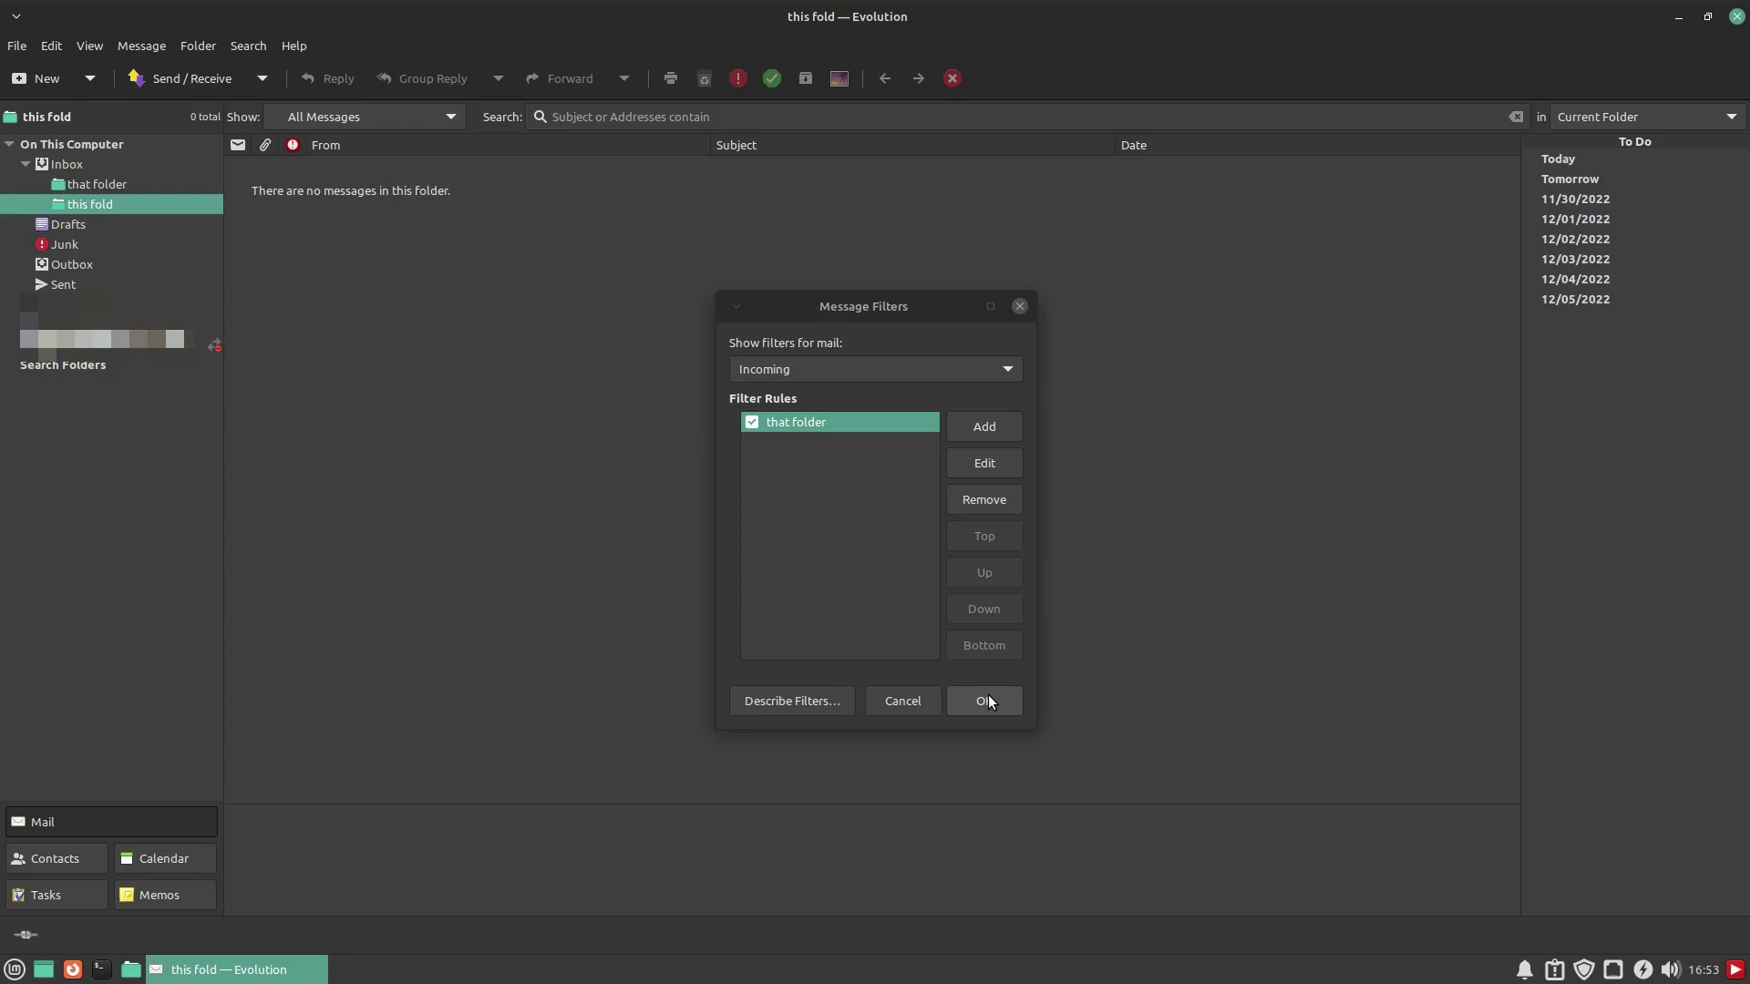
click(984, 700)
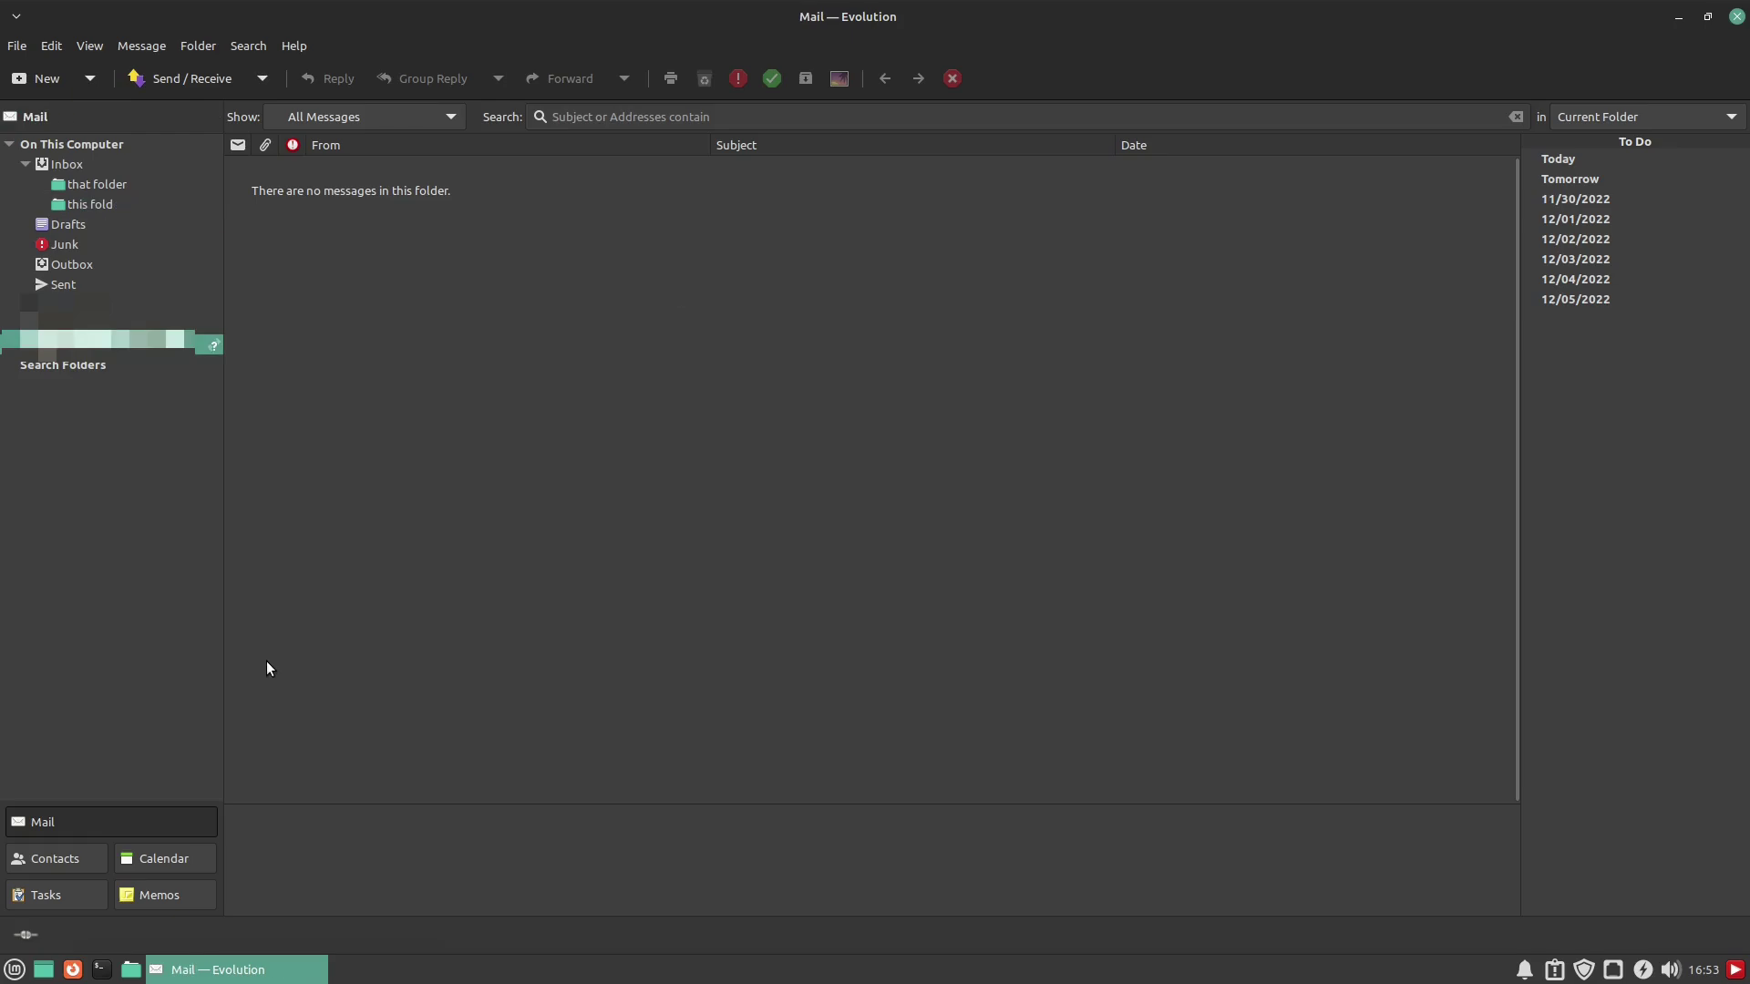
click(145, 864)
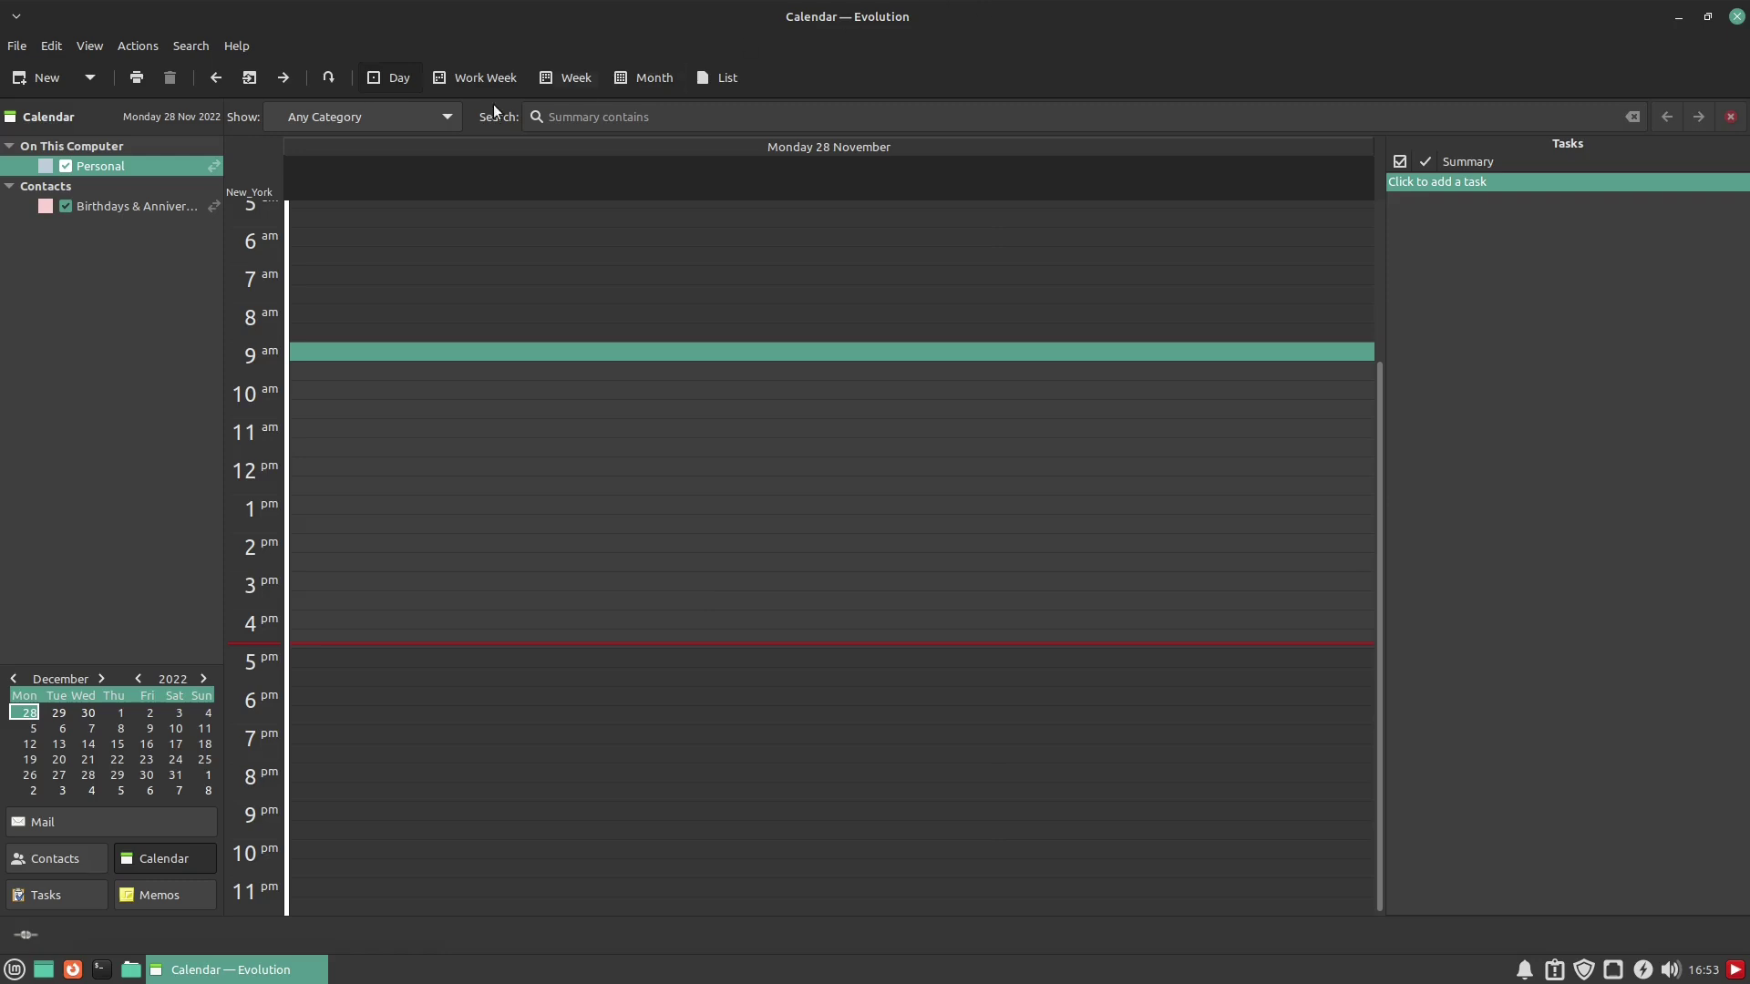
click(463, 77)
click(567, 78)
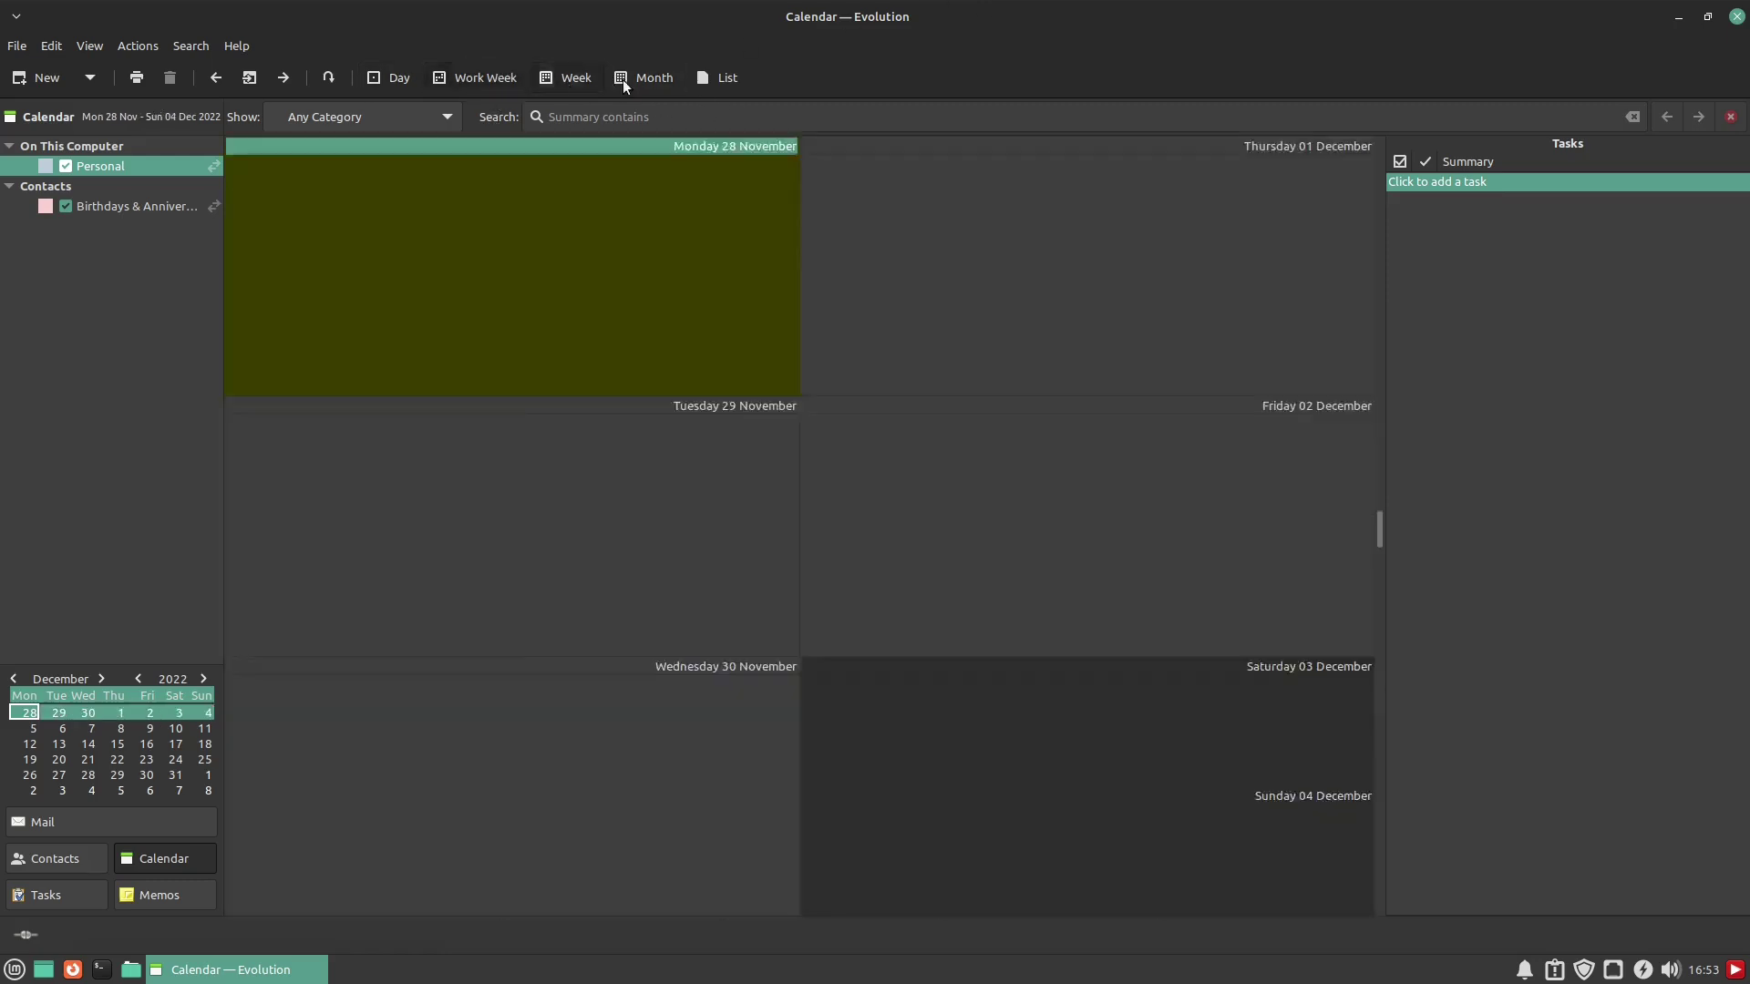
click(651, 78)
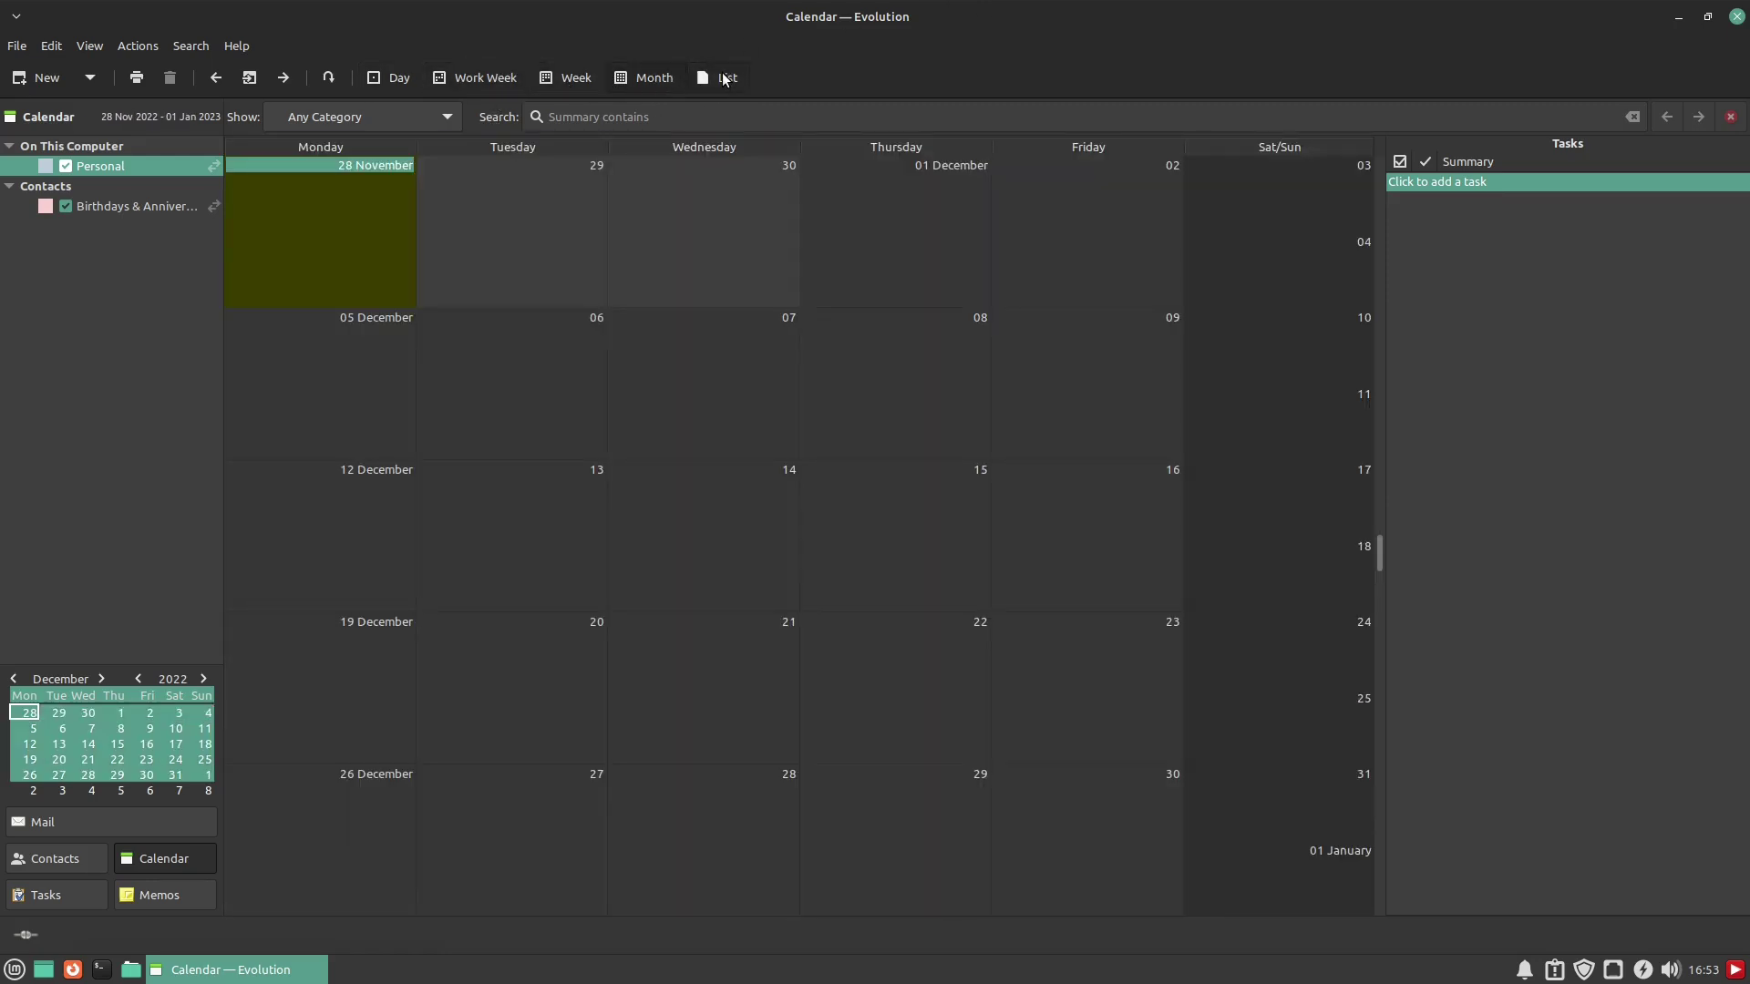
click(725, 79)
click(658, 77)
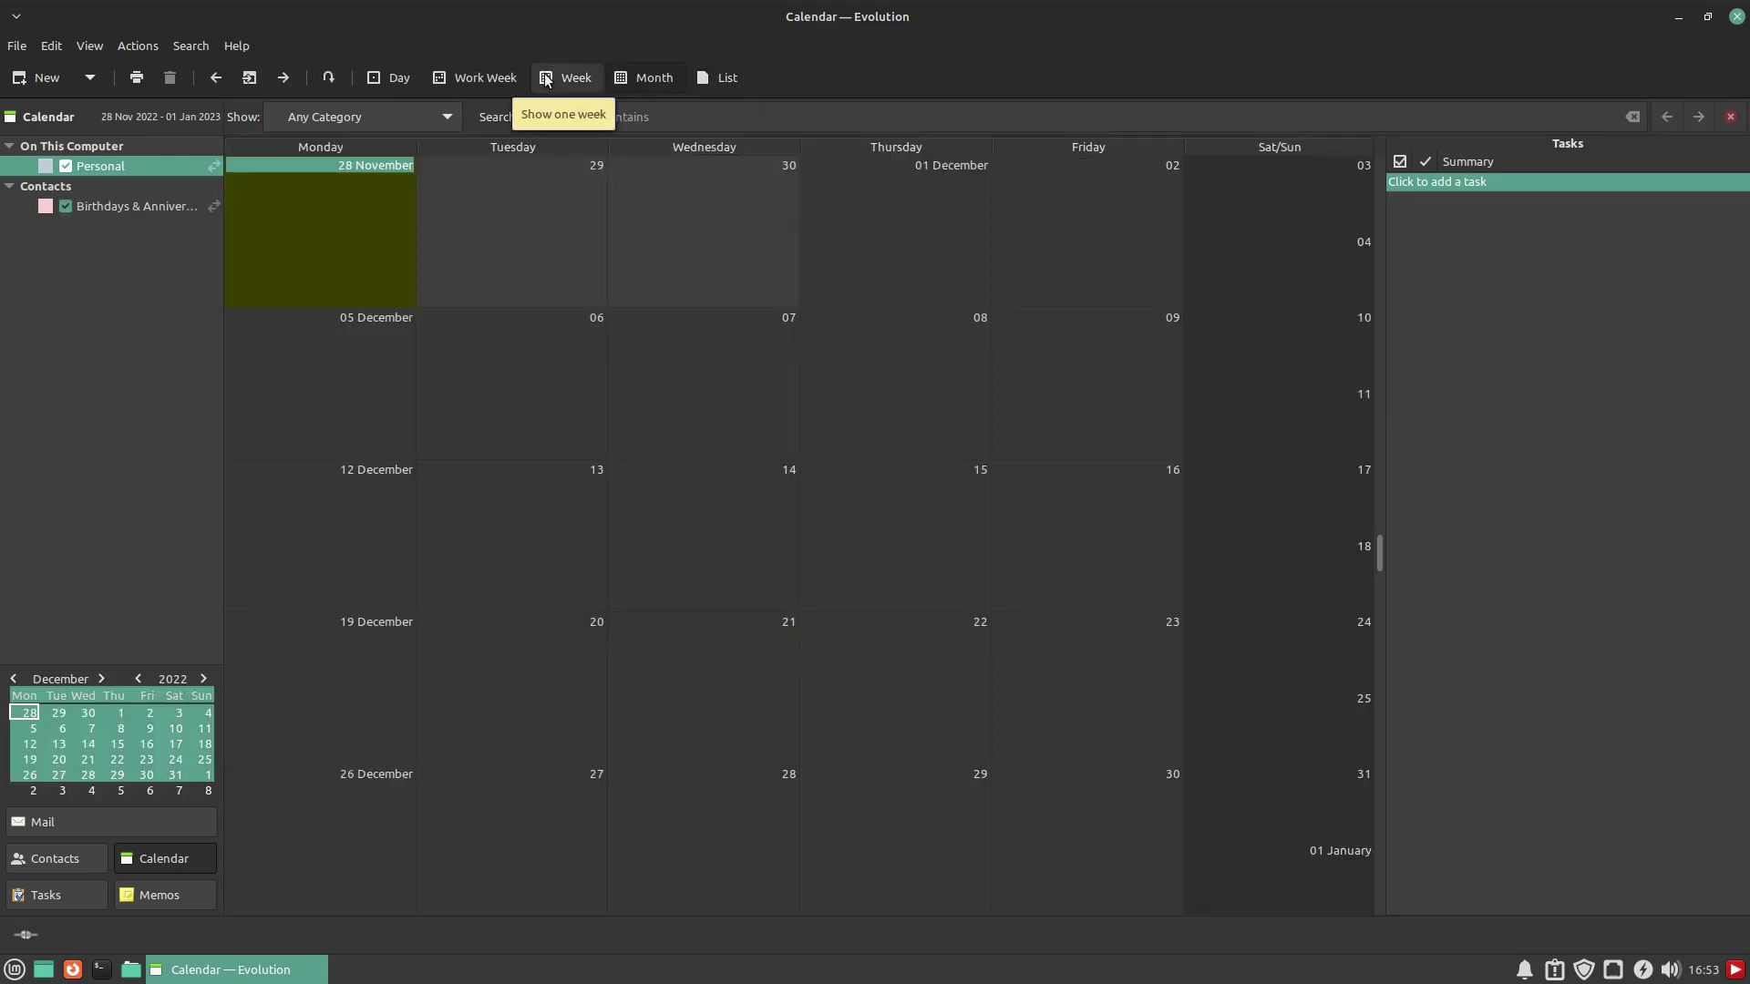
click(509, 75)
click(570, 75)
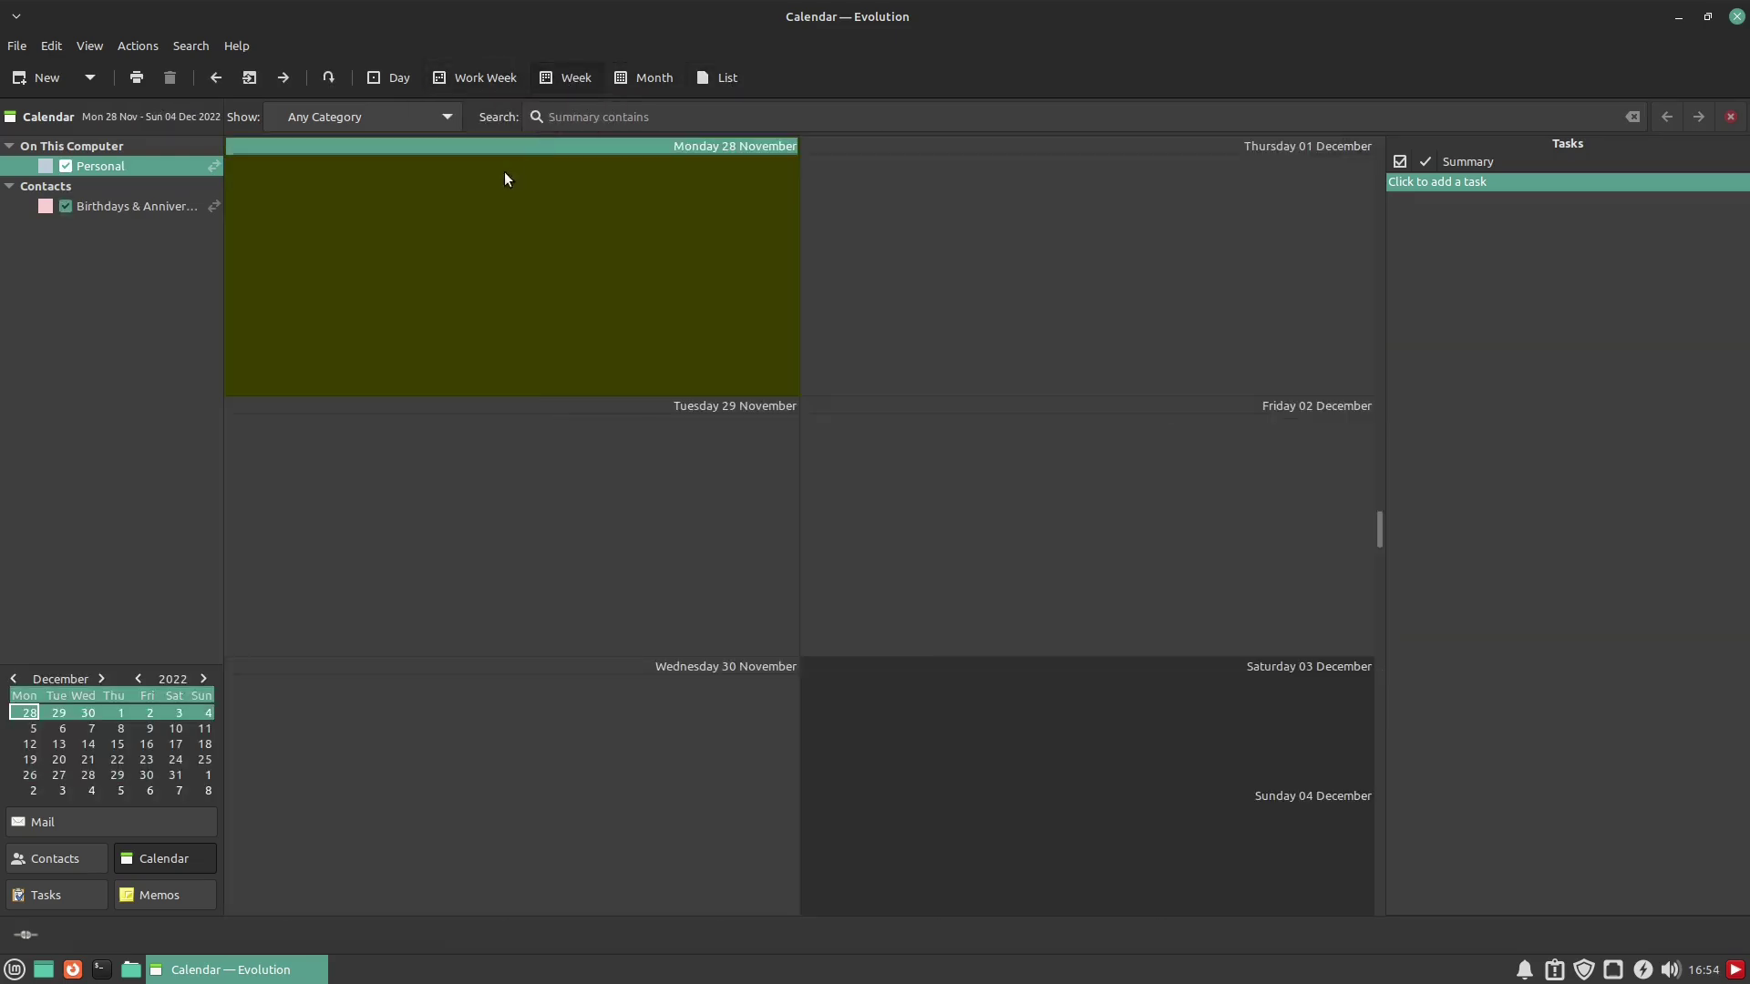
click(92, 207)
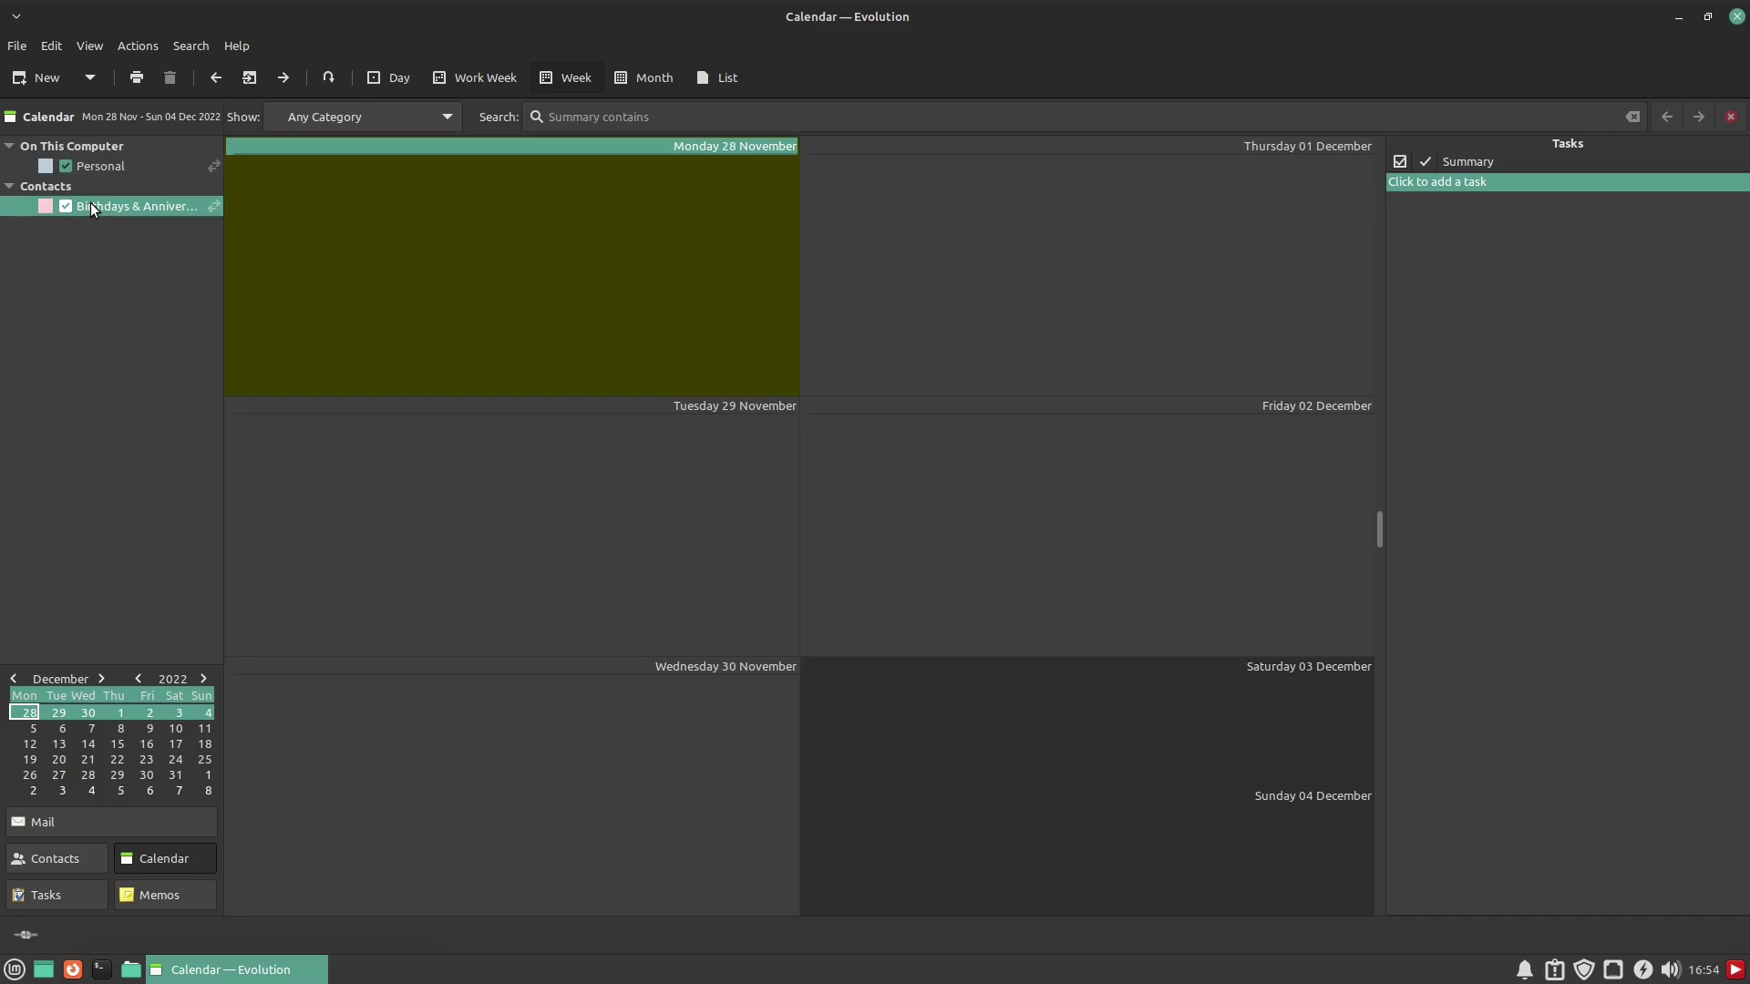
click(112, 169)
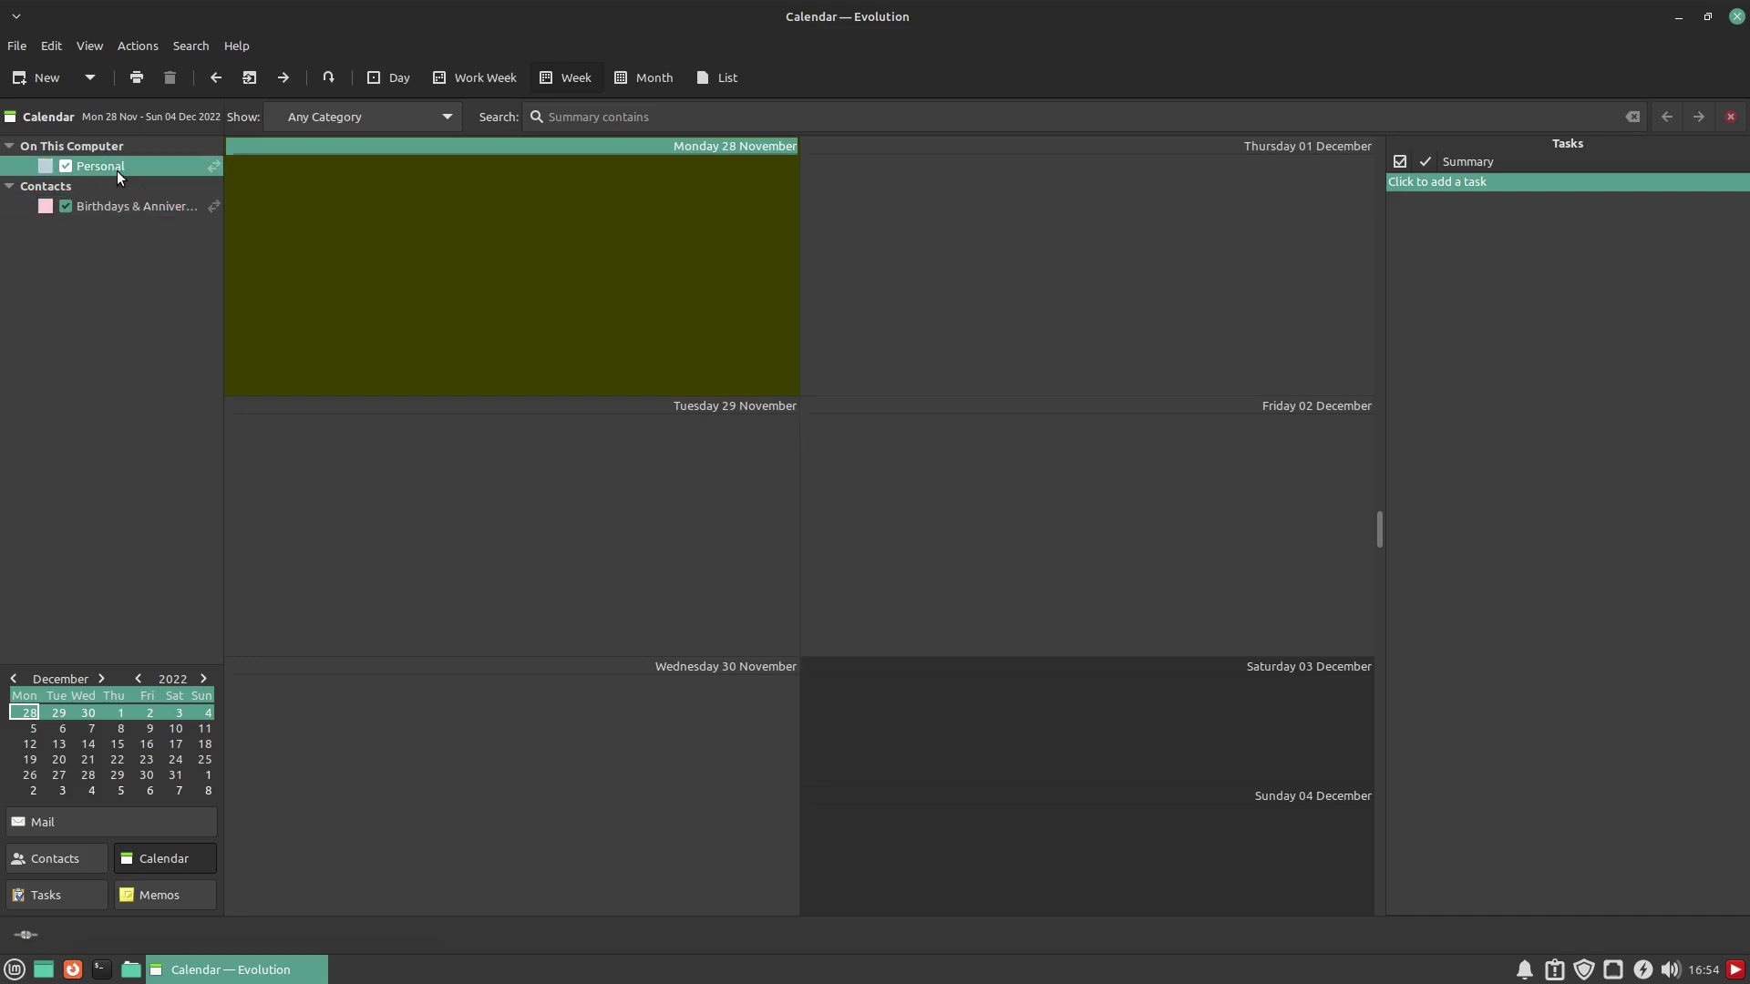
click(664, 76)
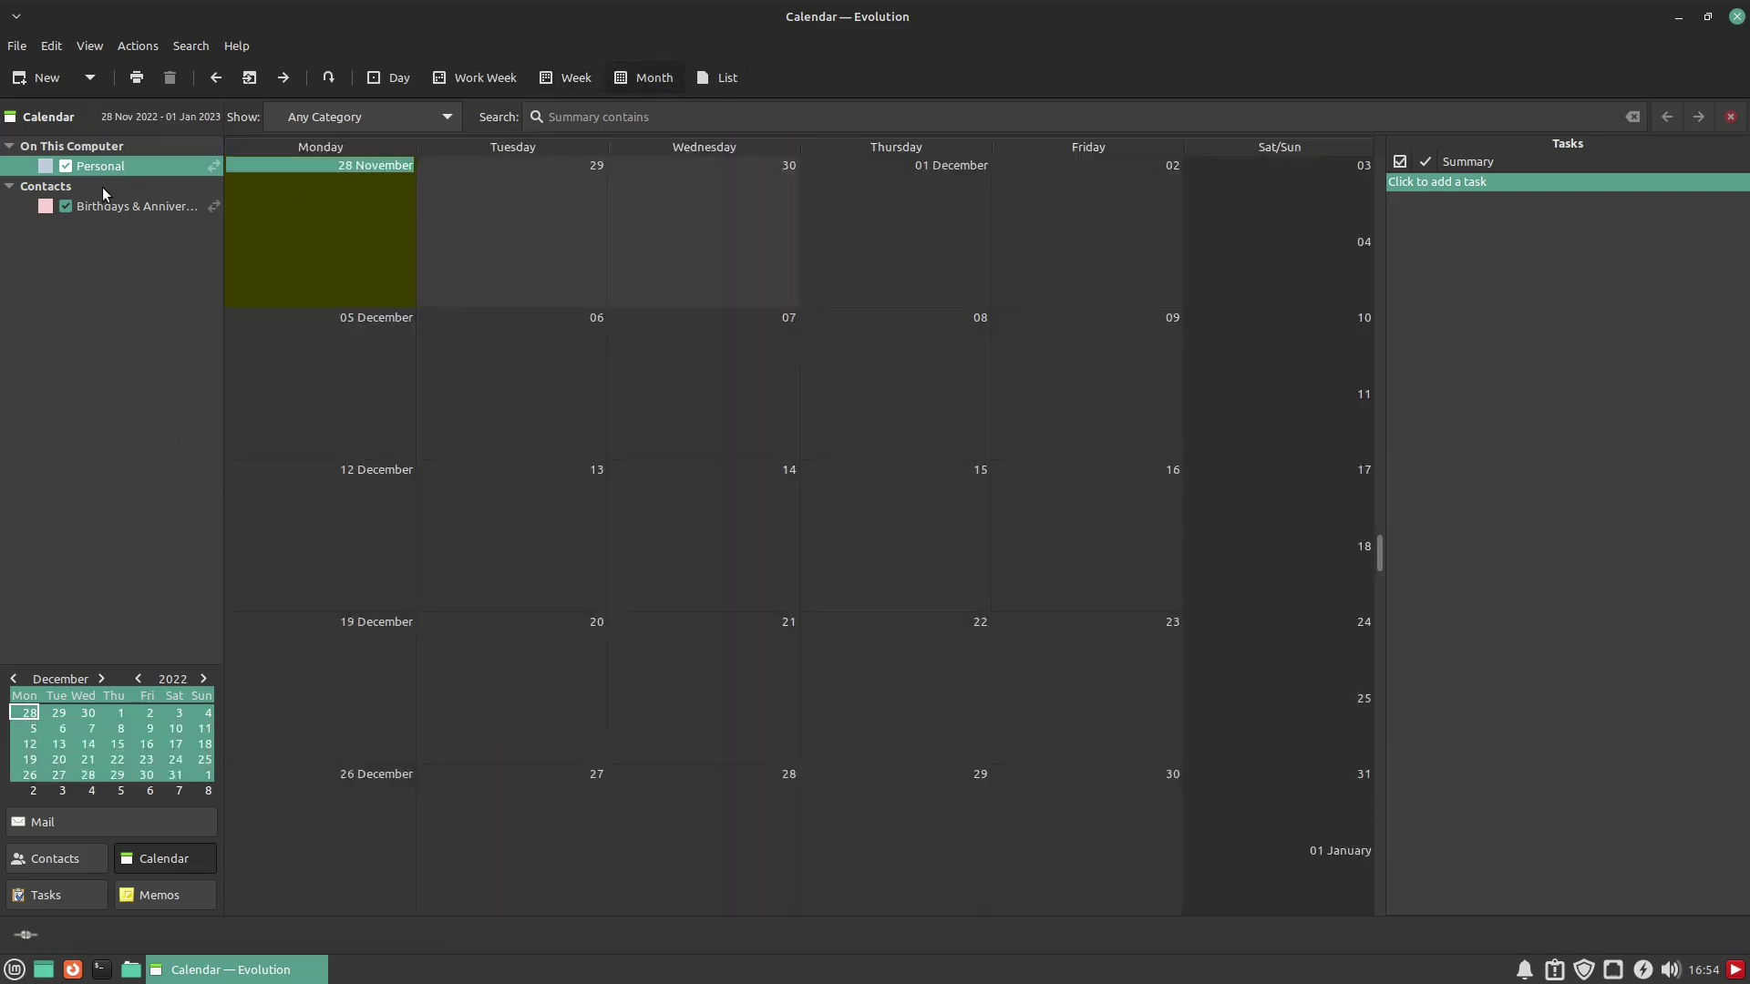
click(511, 355)
Create a 9:00–9:30 AM appointment on 6 December, trying its date, time, all-day and status controls
double_click(548, 334)
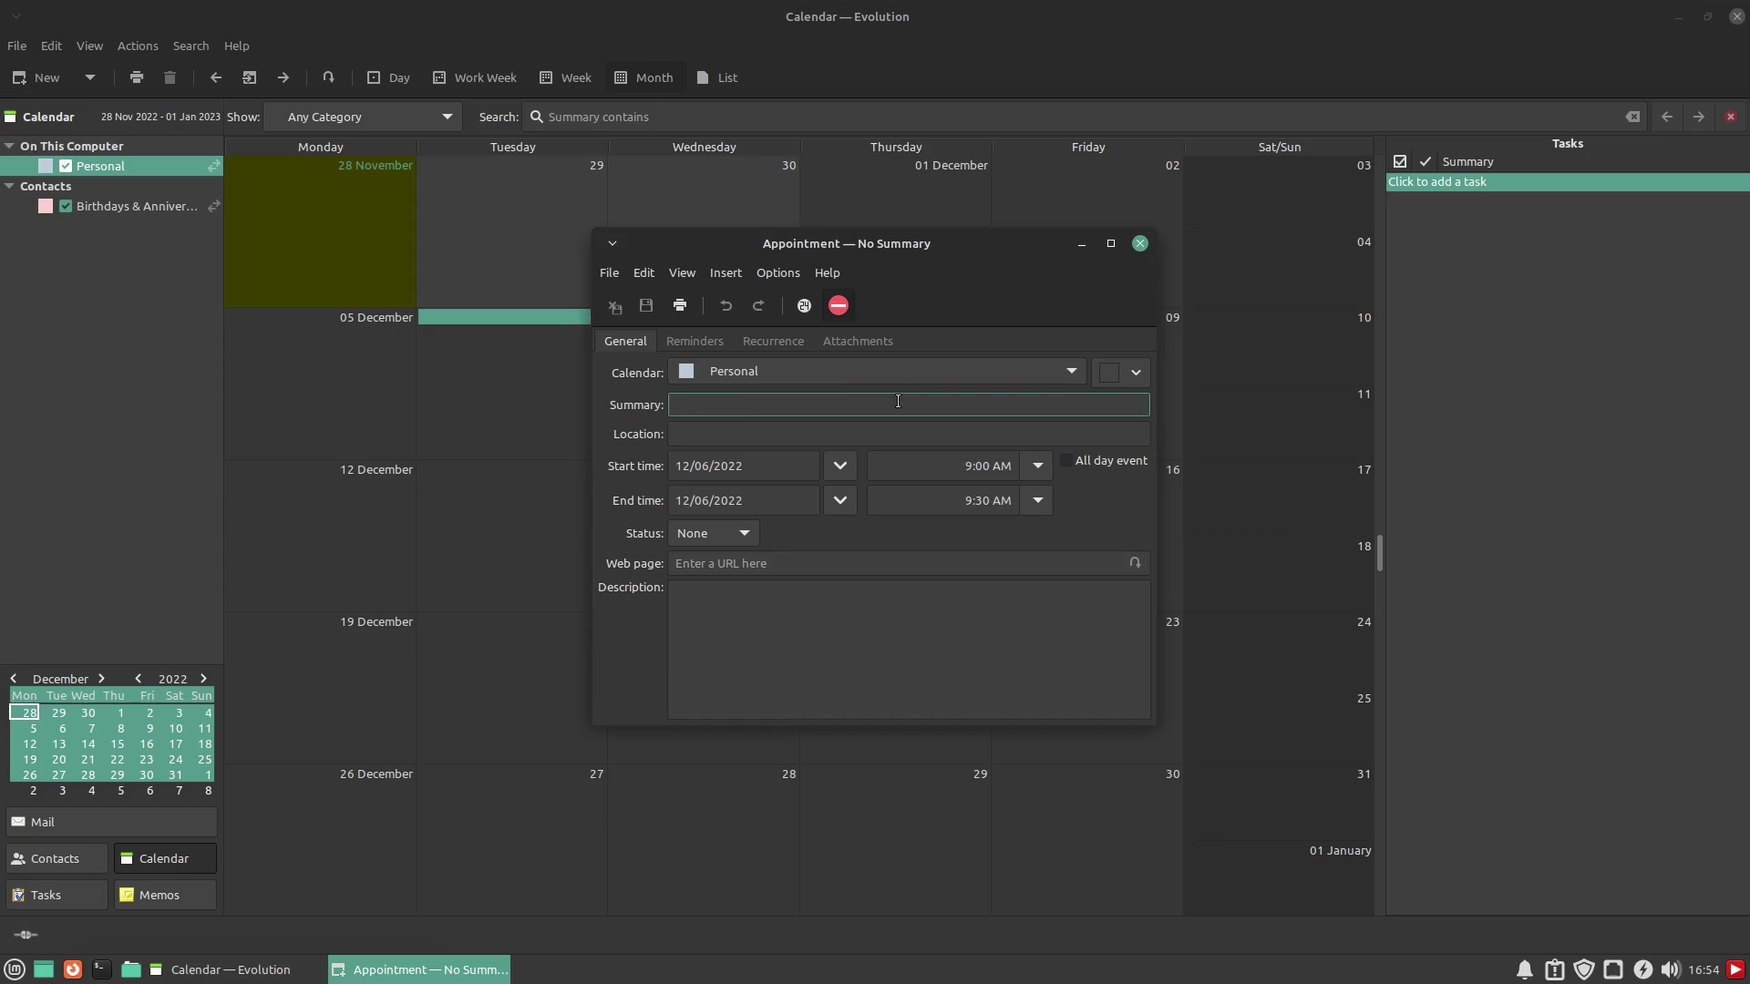
click(841, 464)
click(840, 464)
click(1038, 465)
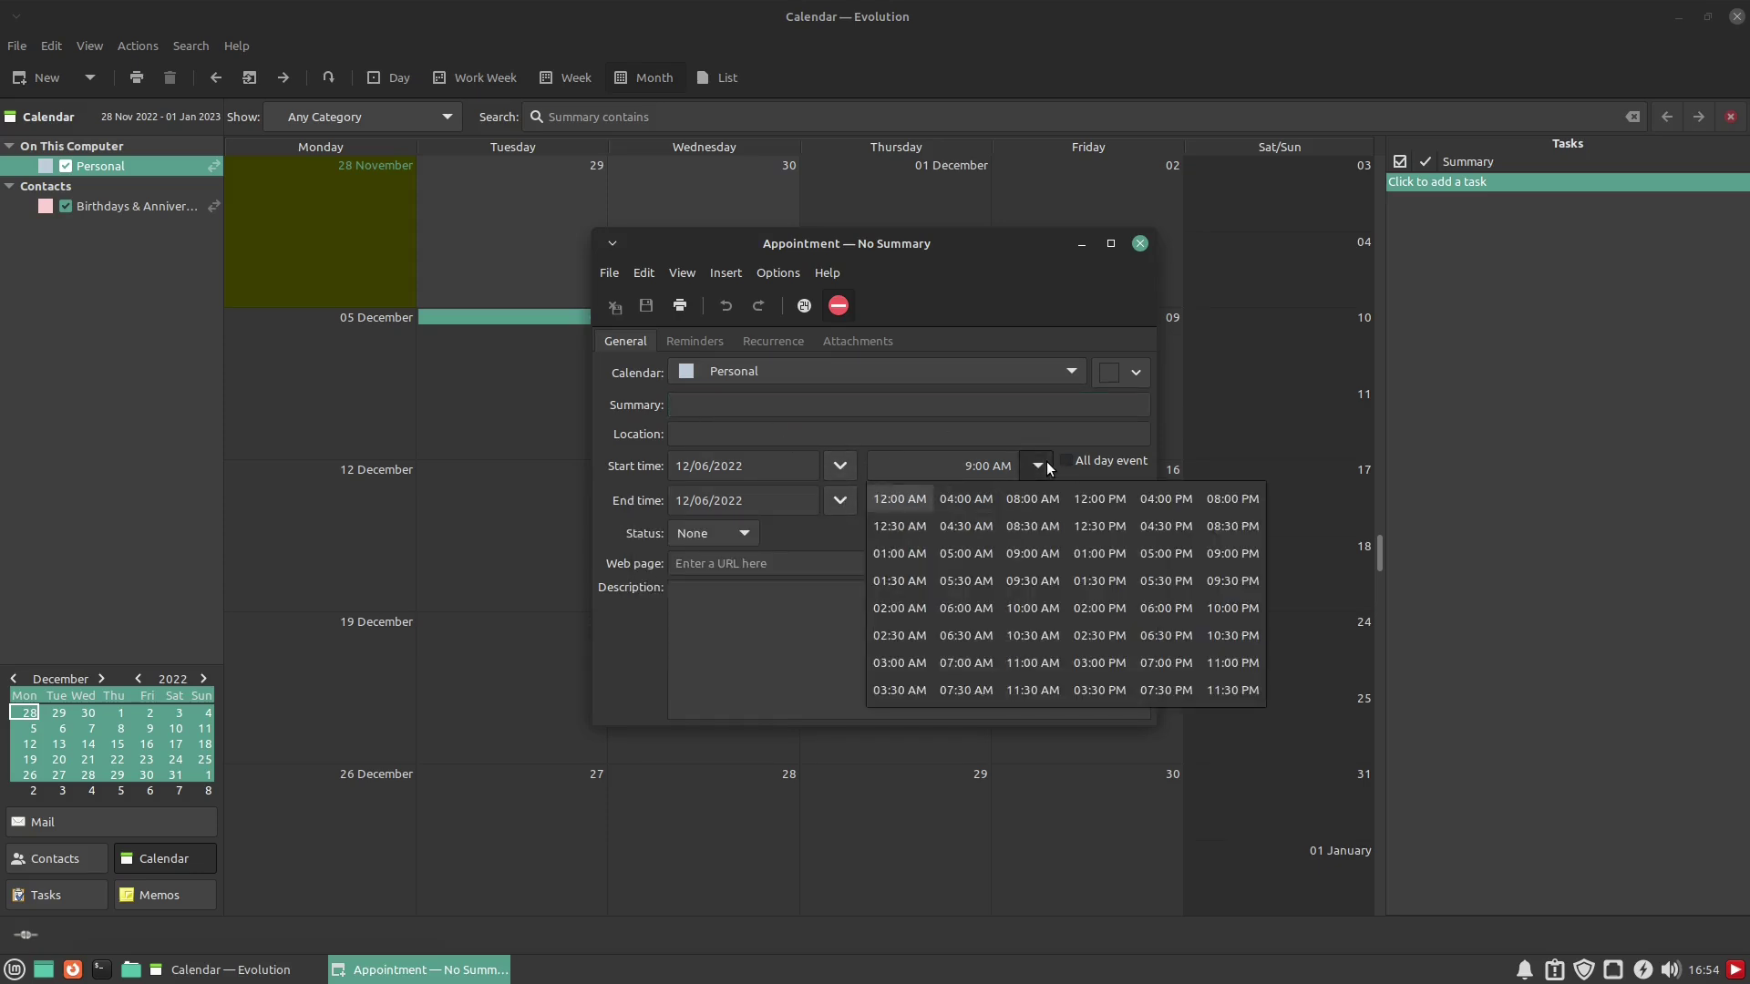
click(1047, 461)
click(1112, 463)
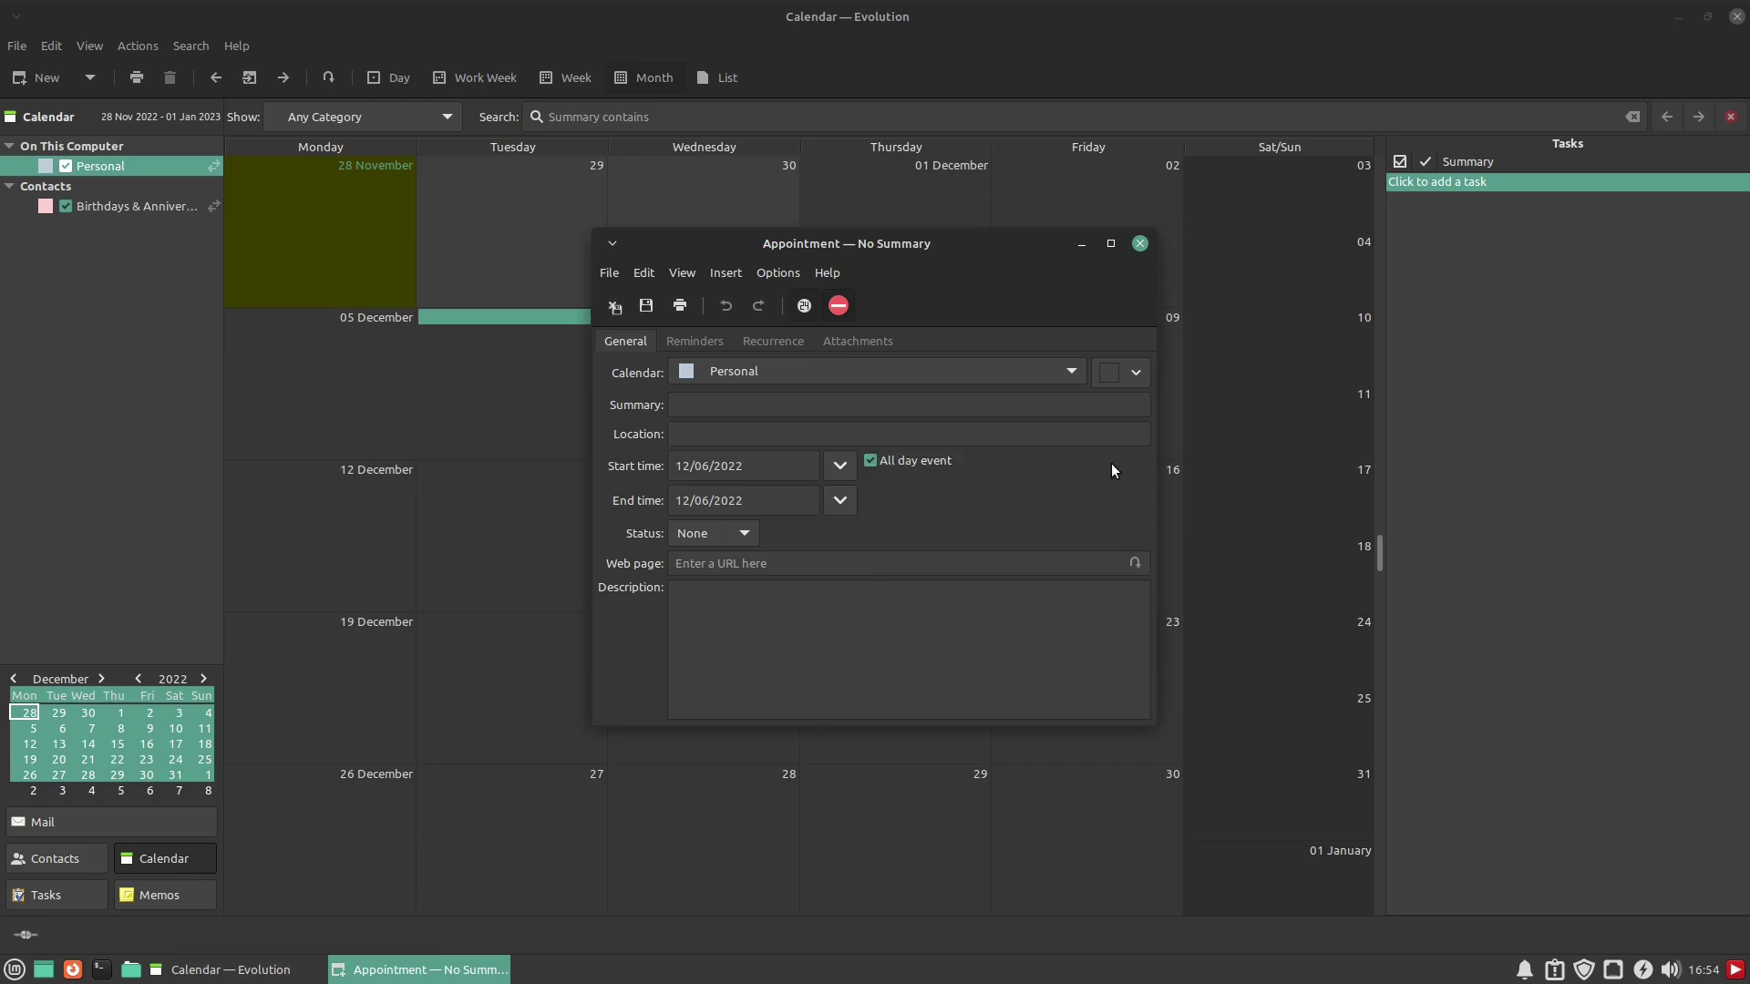
click(871, 461)
click(746, 534)
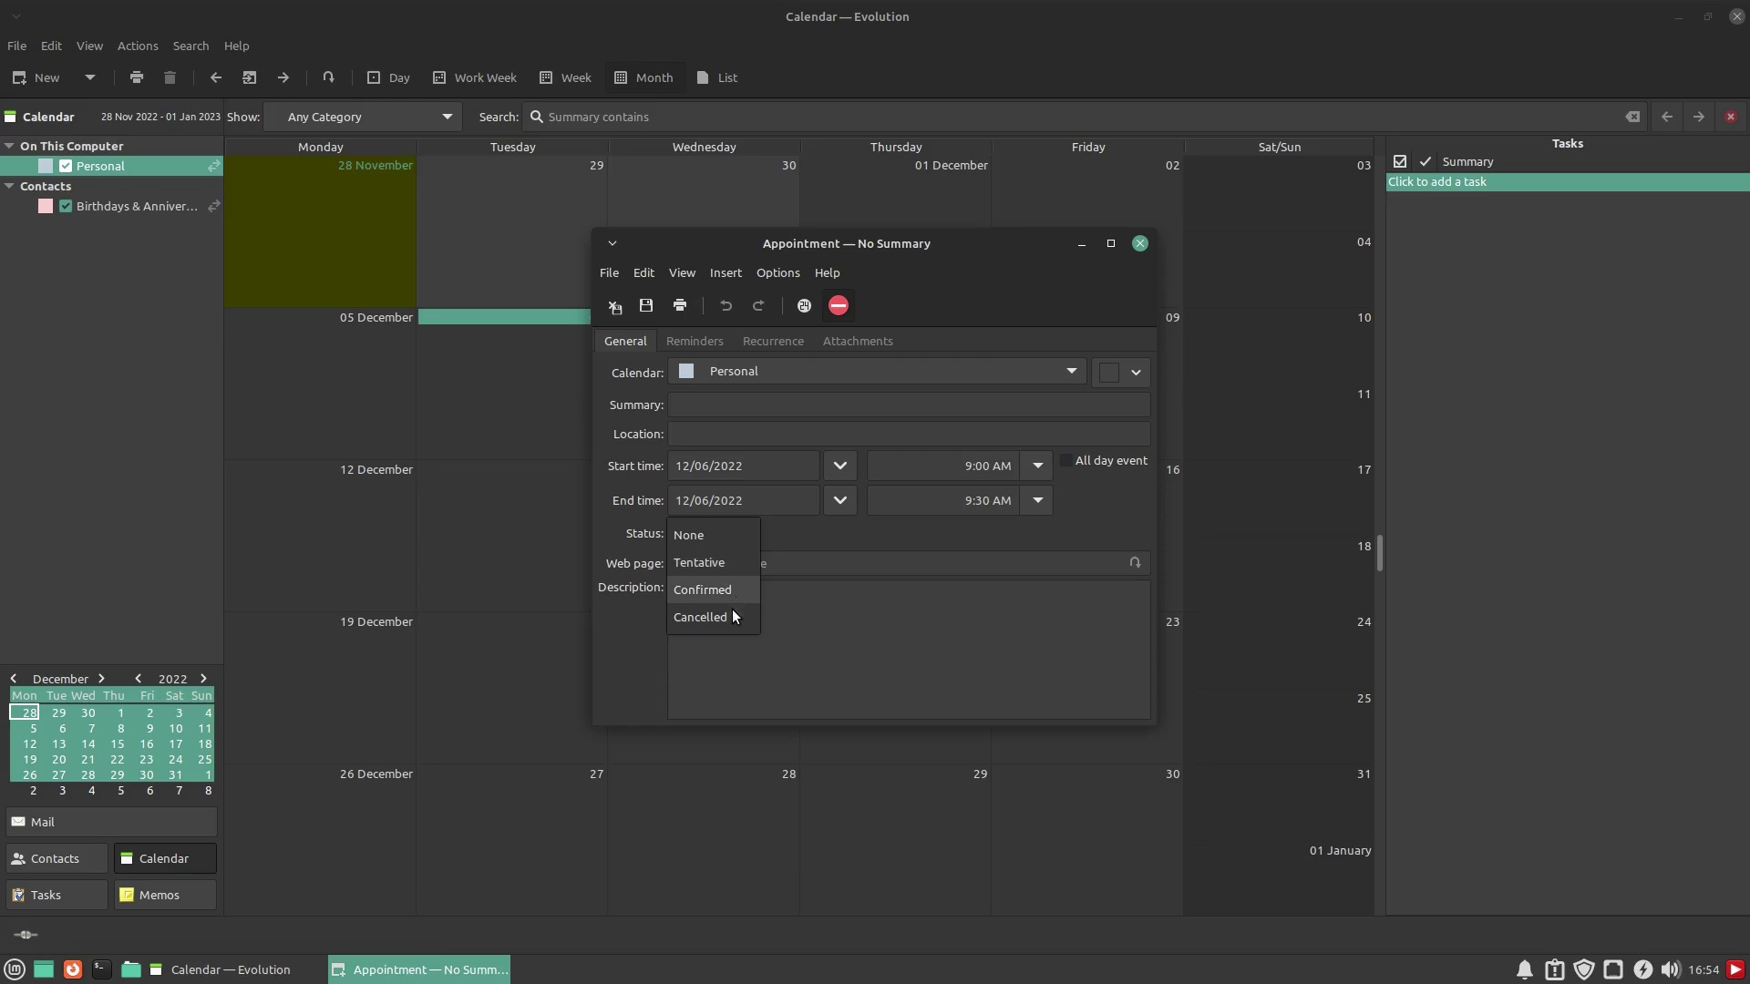
click(853, 530)
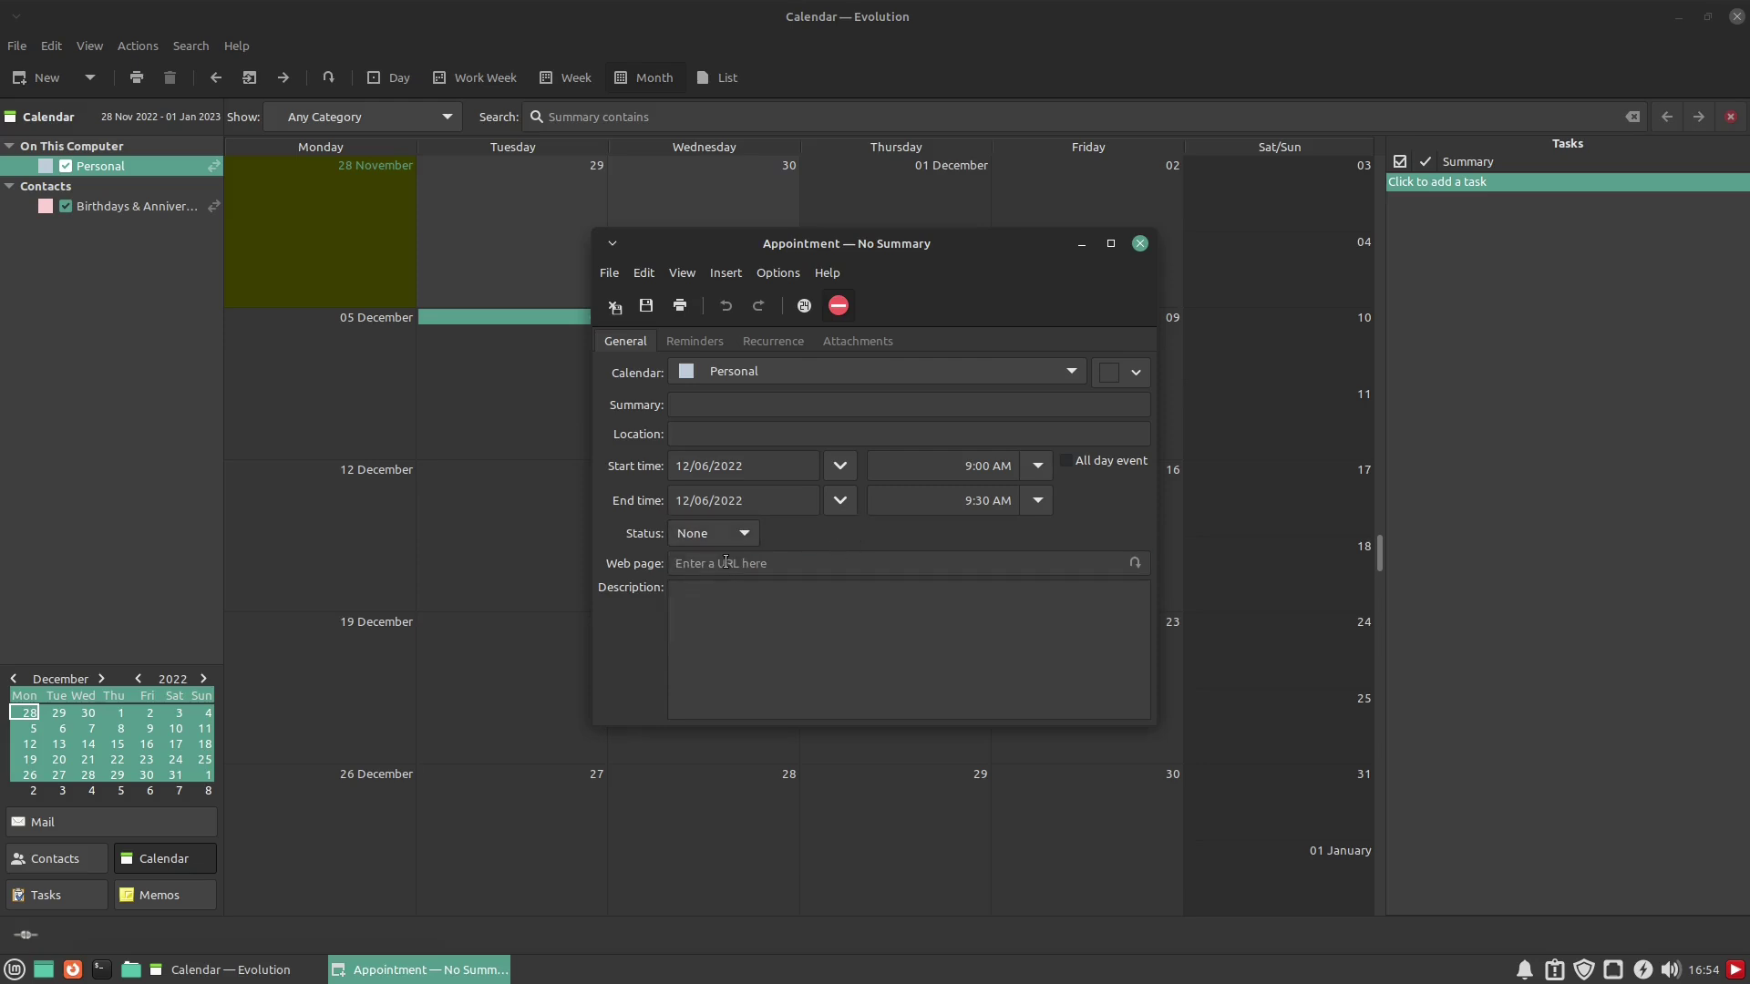
Look through the Reminders, Recurrence and Attachments sections, then close the appointment keeping changes
click(694, 342)
click(806, 392)
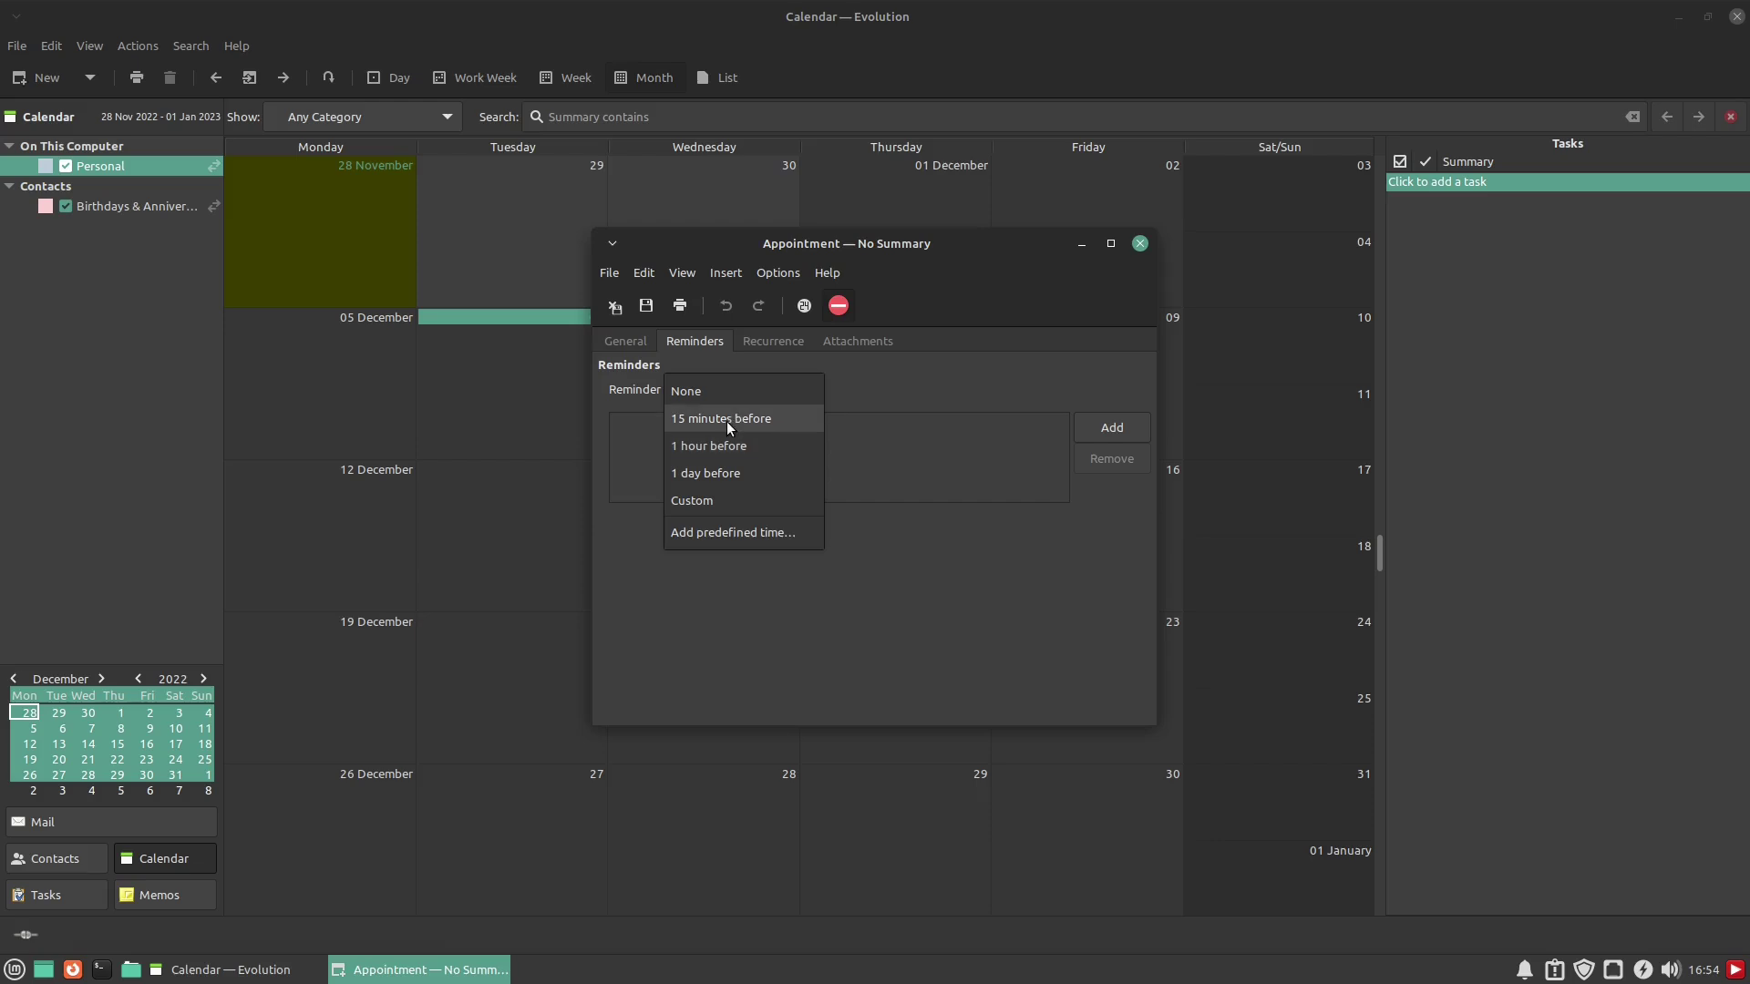
click(935, 342)
click(748, 341)
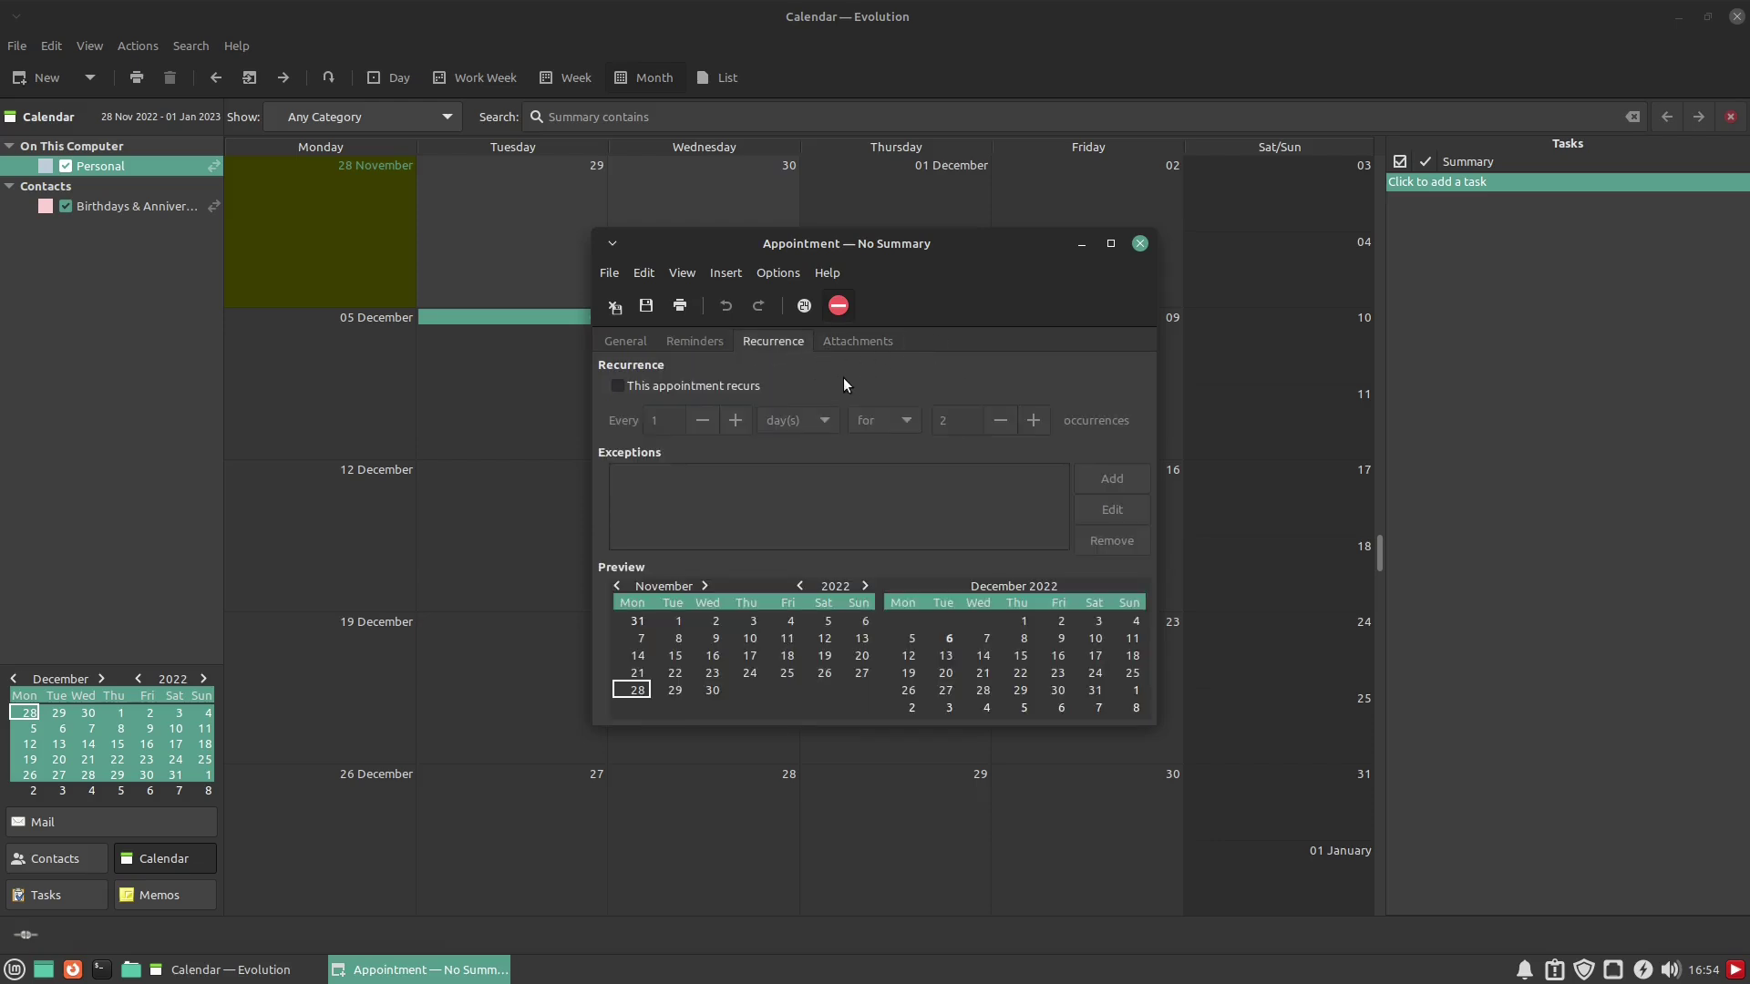
click(850, 343)
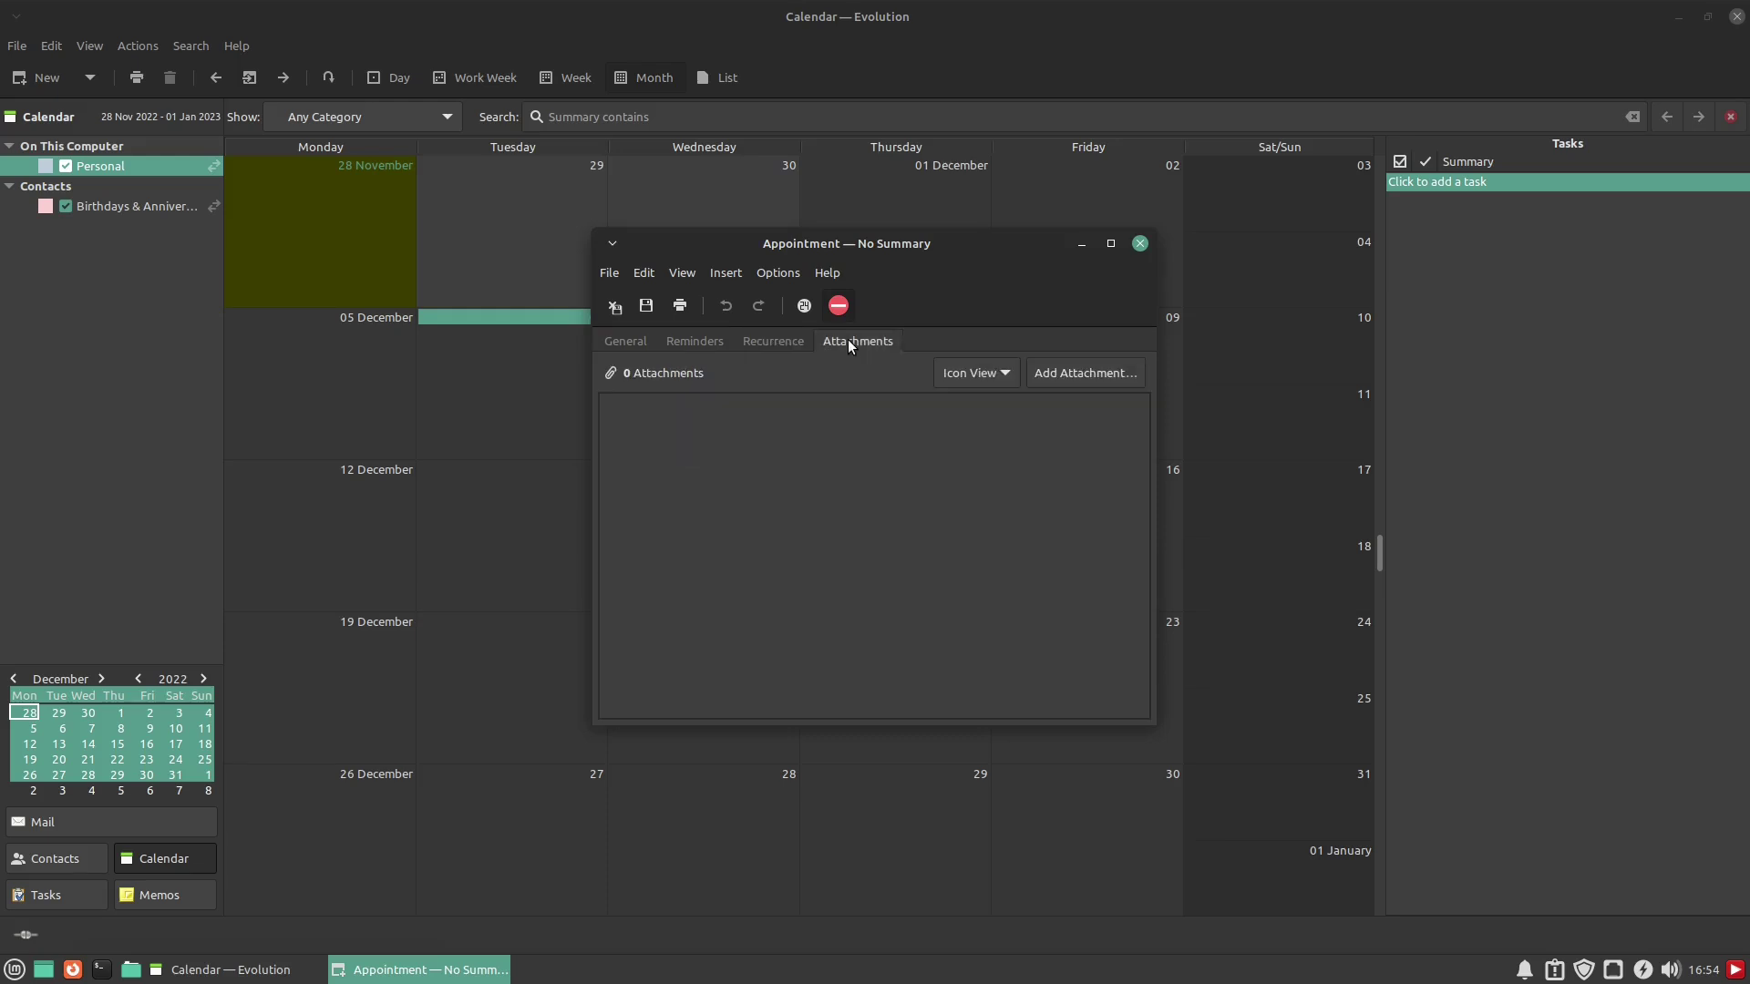
click(625, 341)
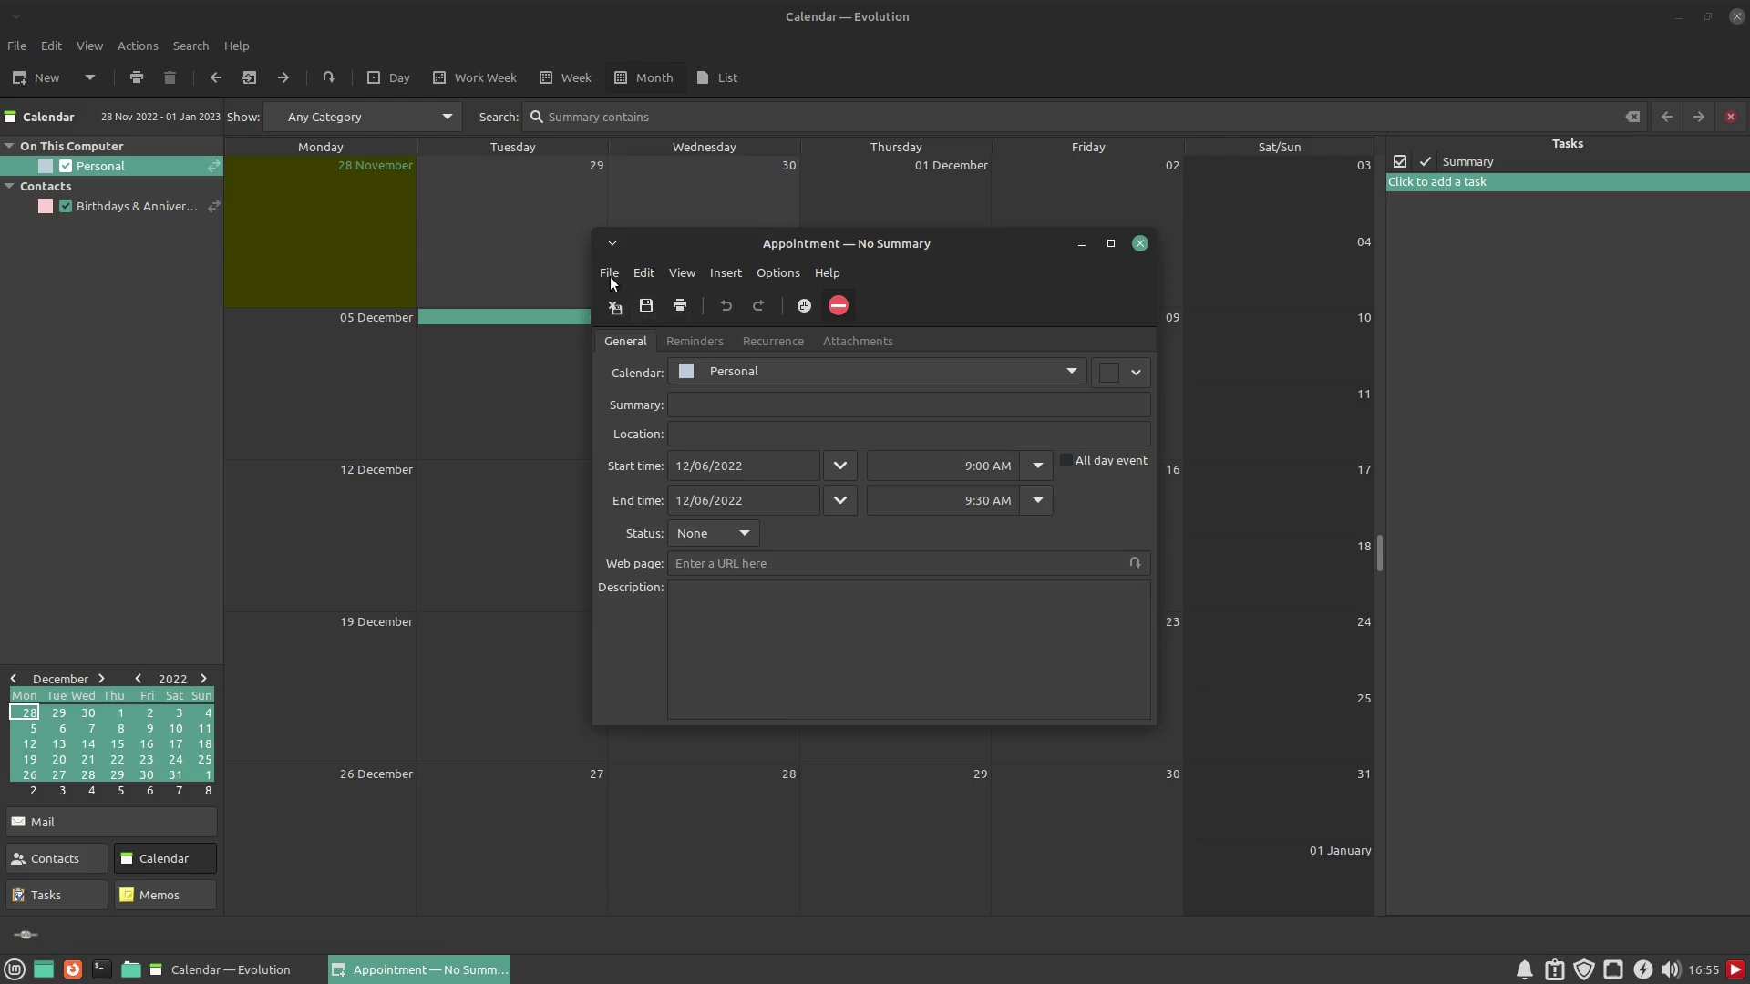
click(1139, 245)
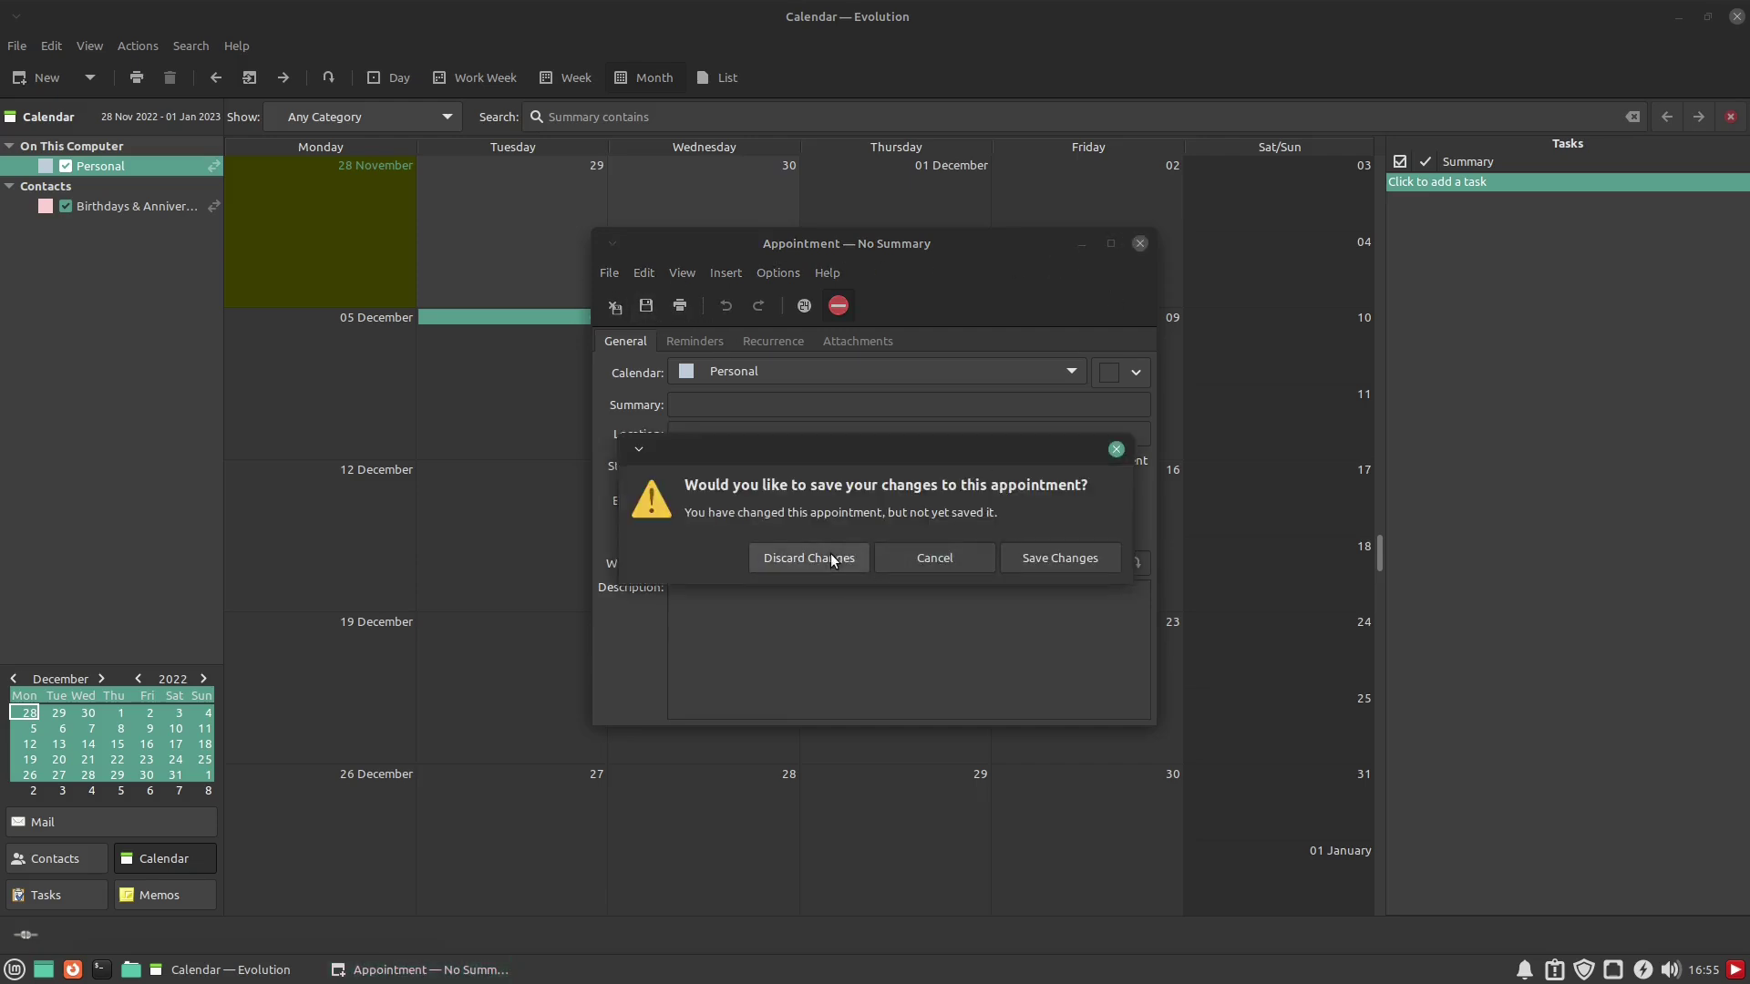
click(1050, 554)
Save the untitled appointment, reopen it to confirm the Personal calendar, and close it unchanged
click(1140, 562)
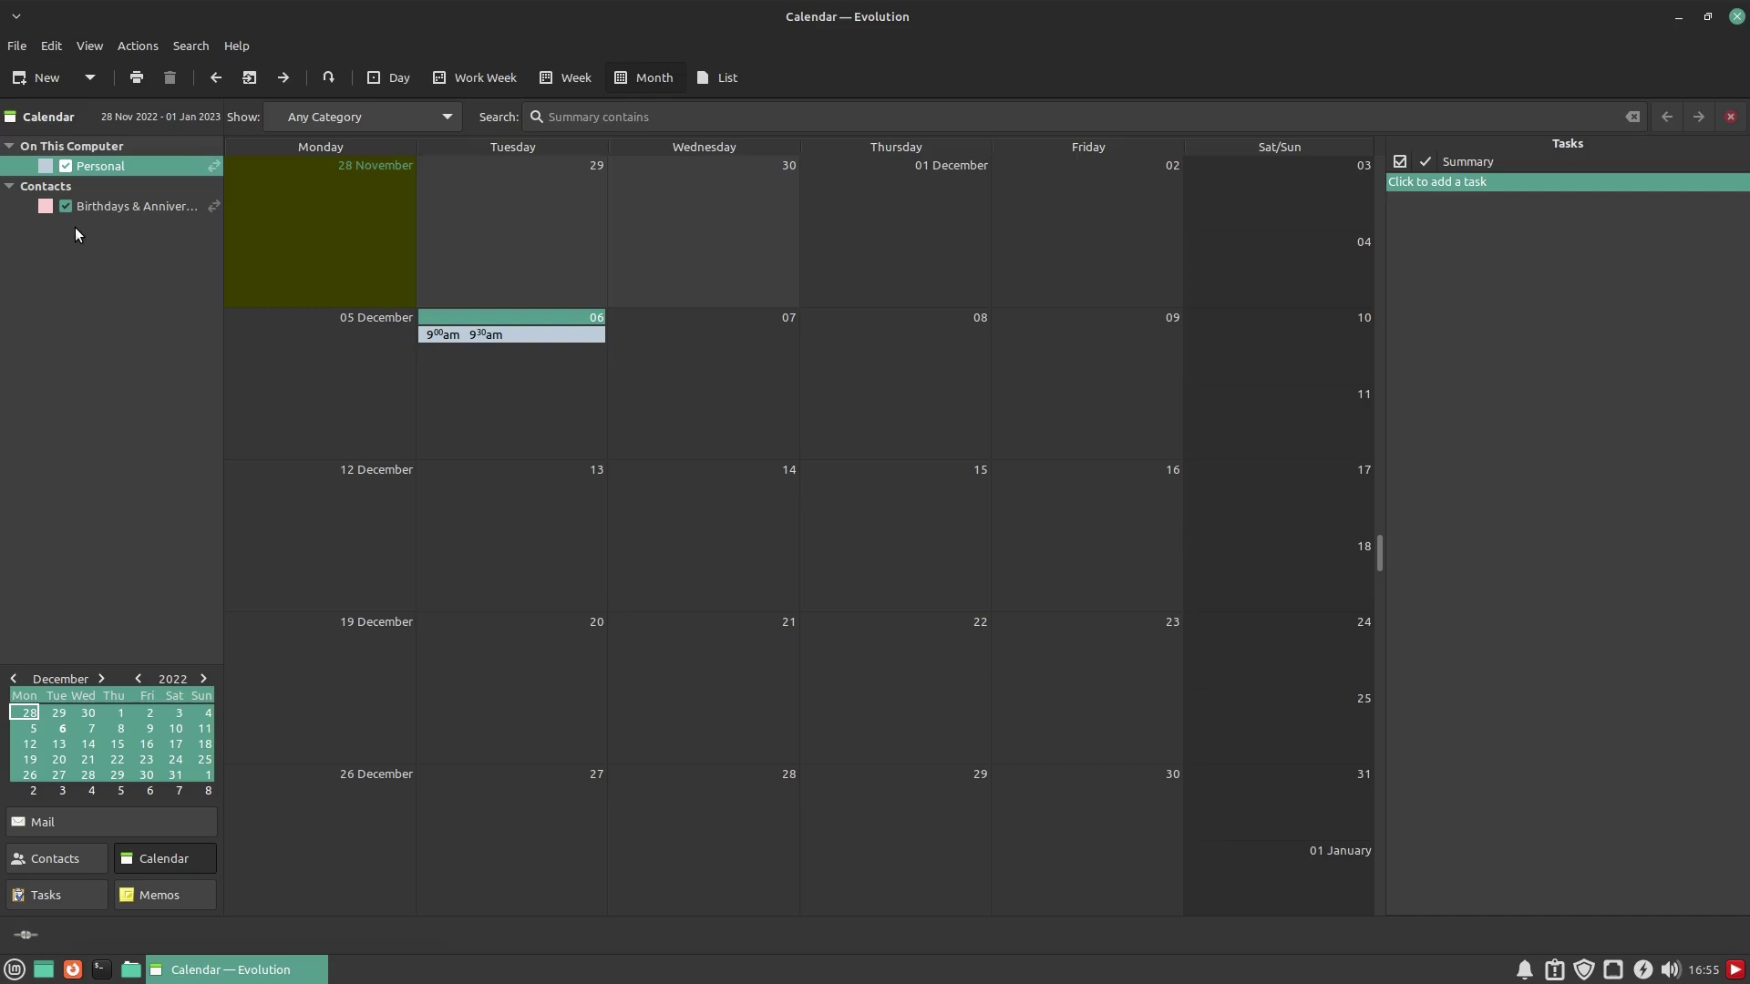
scroll(484, 370, up, 1)
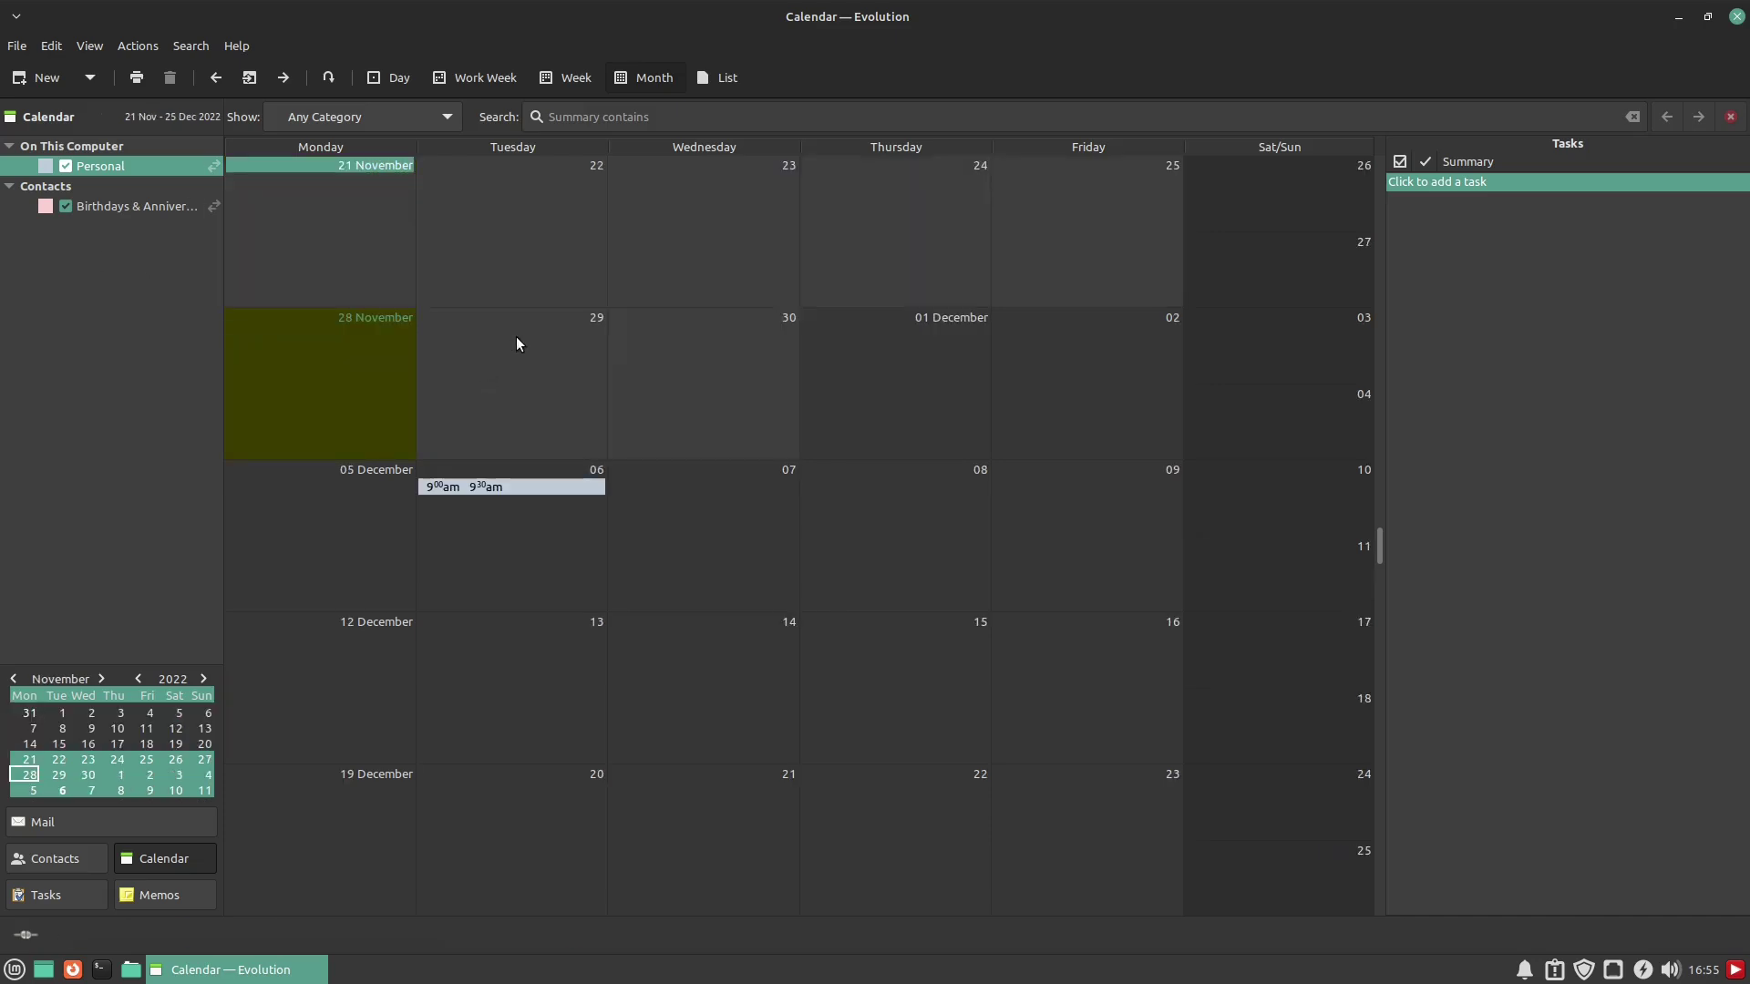
click(532, 490)
double_click(523, 485)
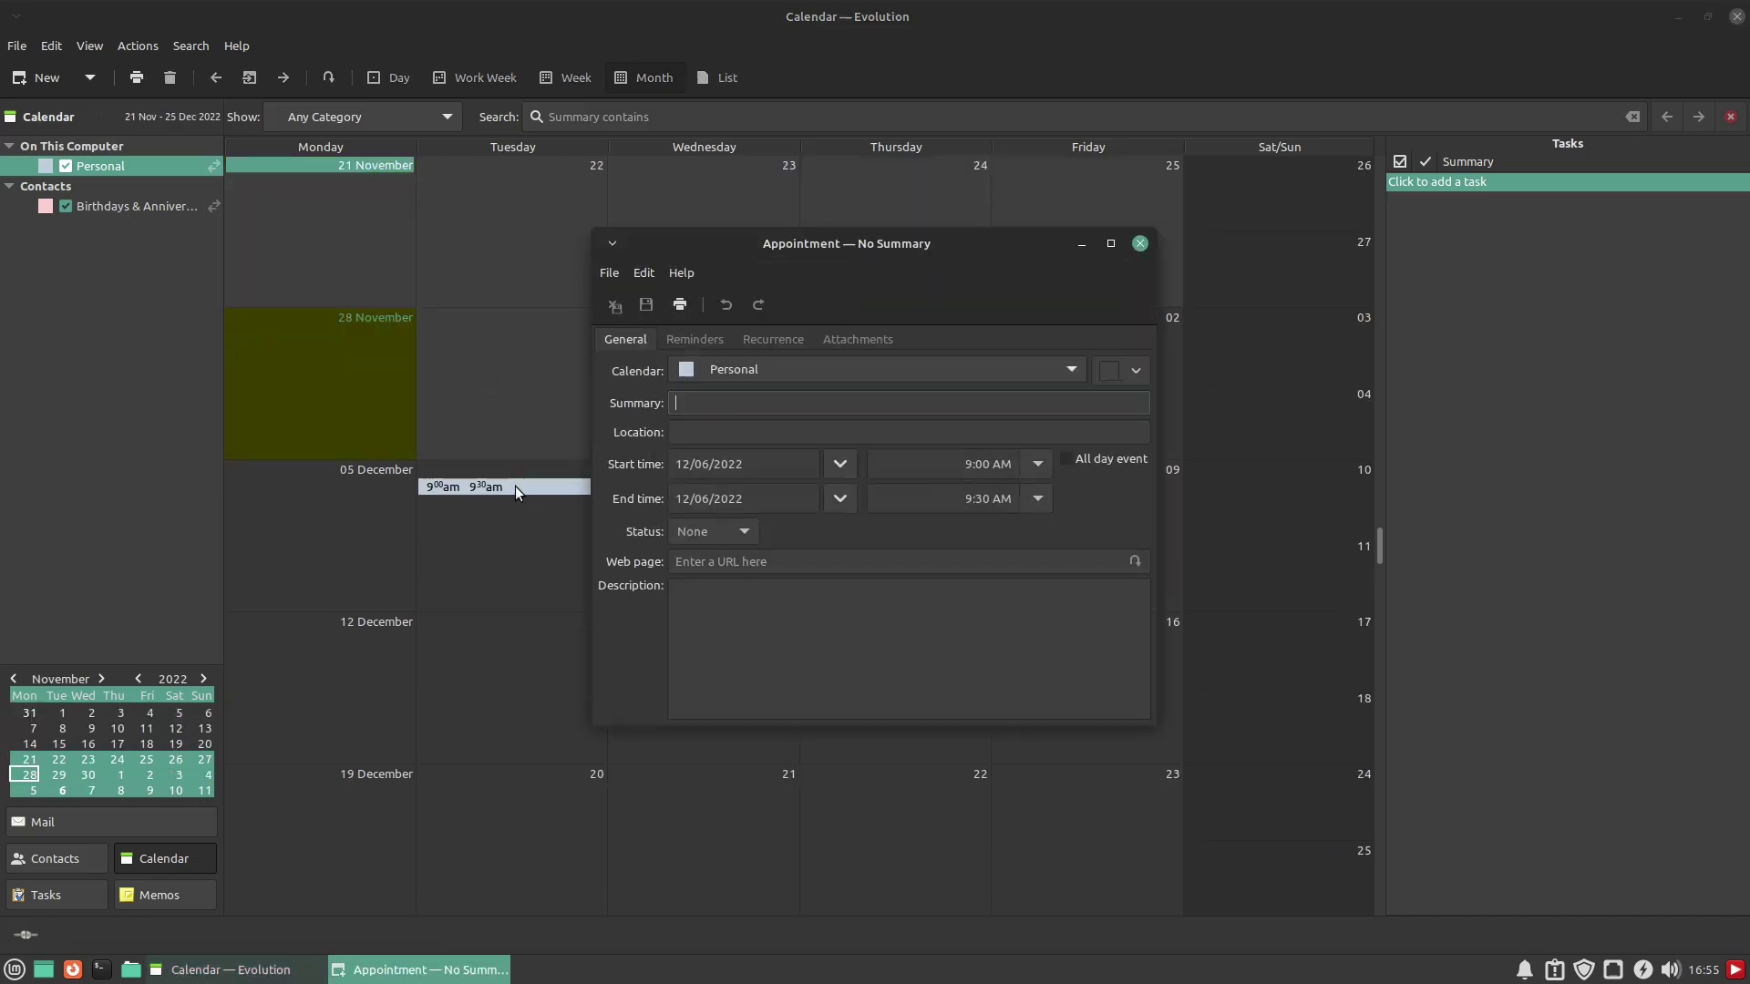
click(1079, 369)
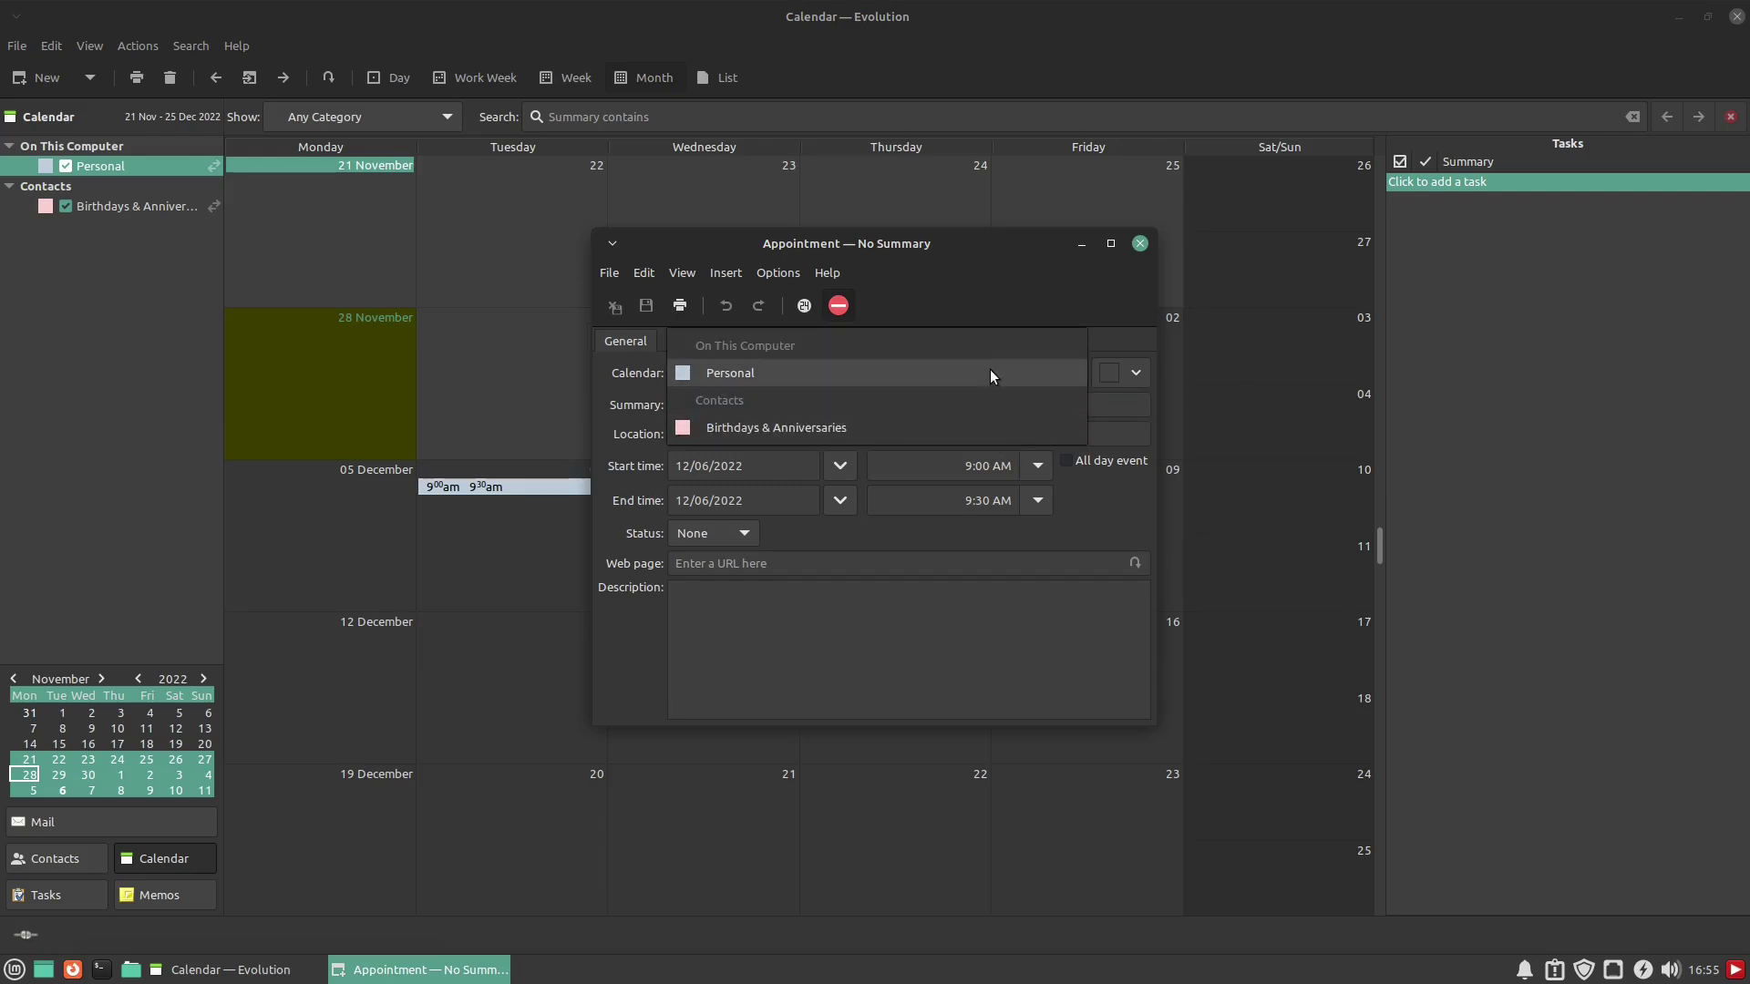
click(989, 284)
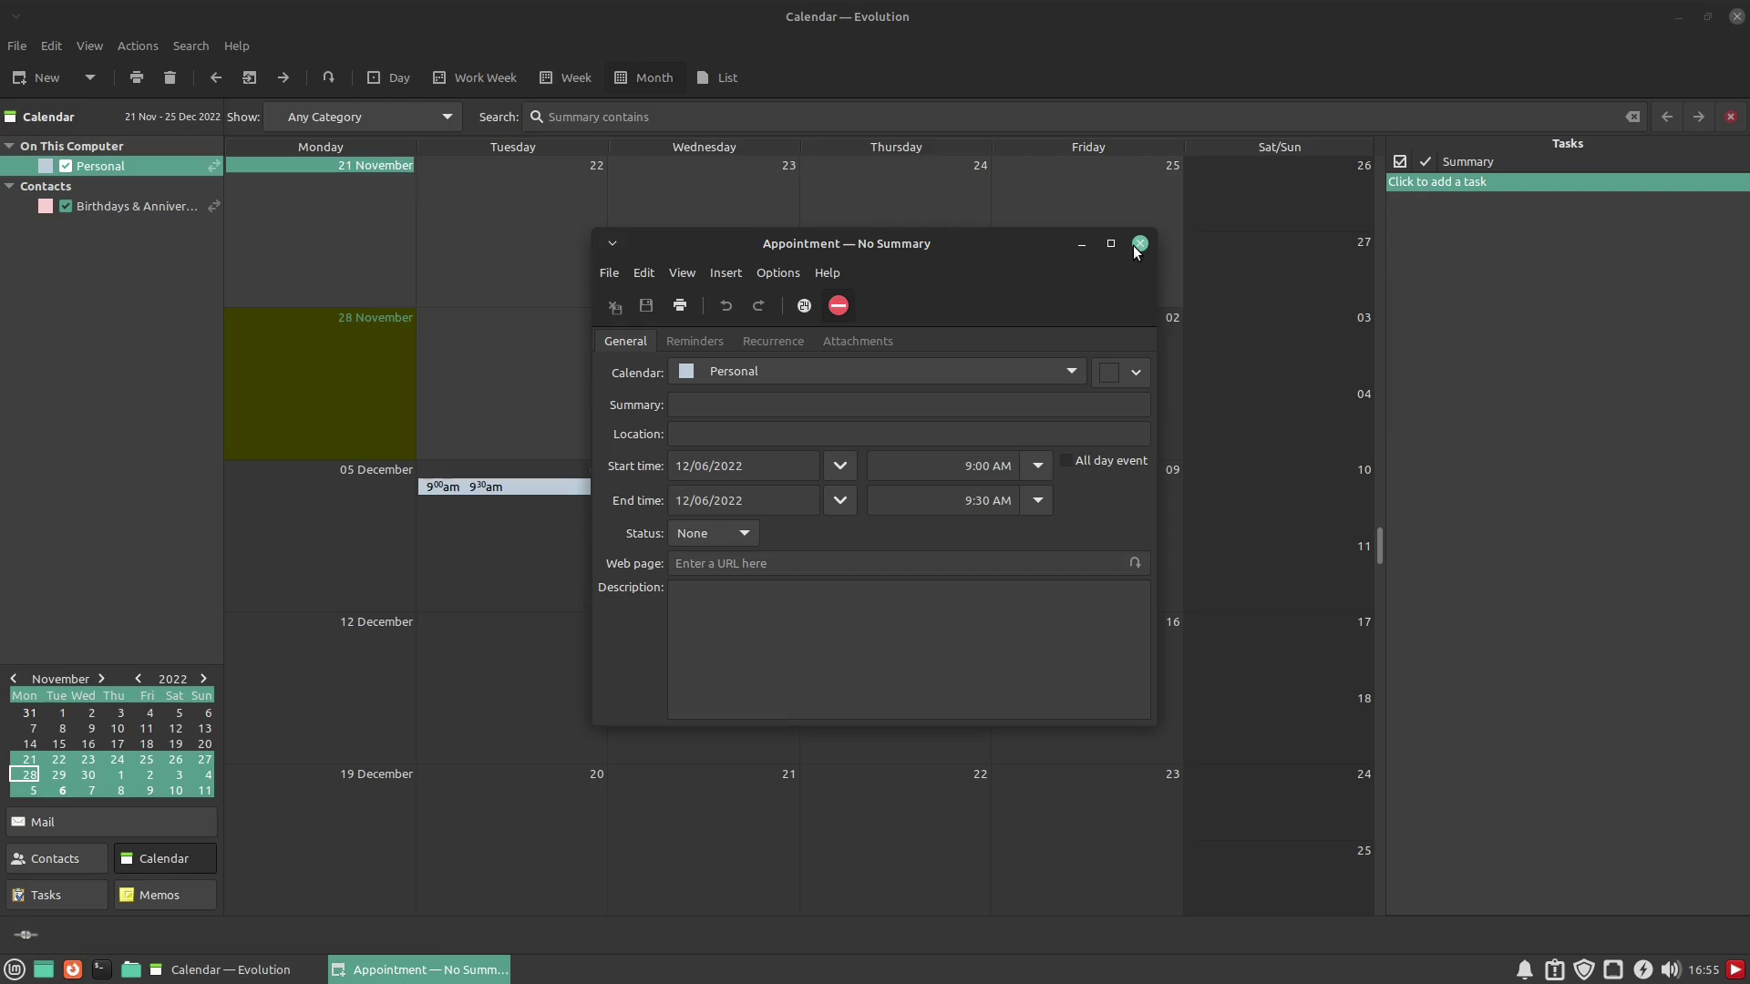
click(1146, 246)
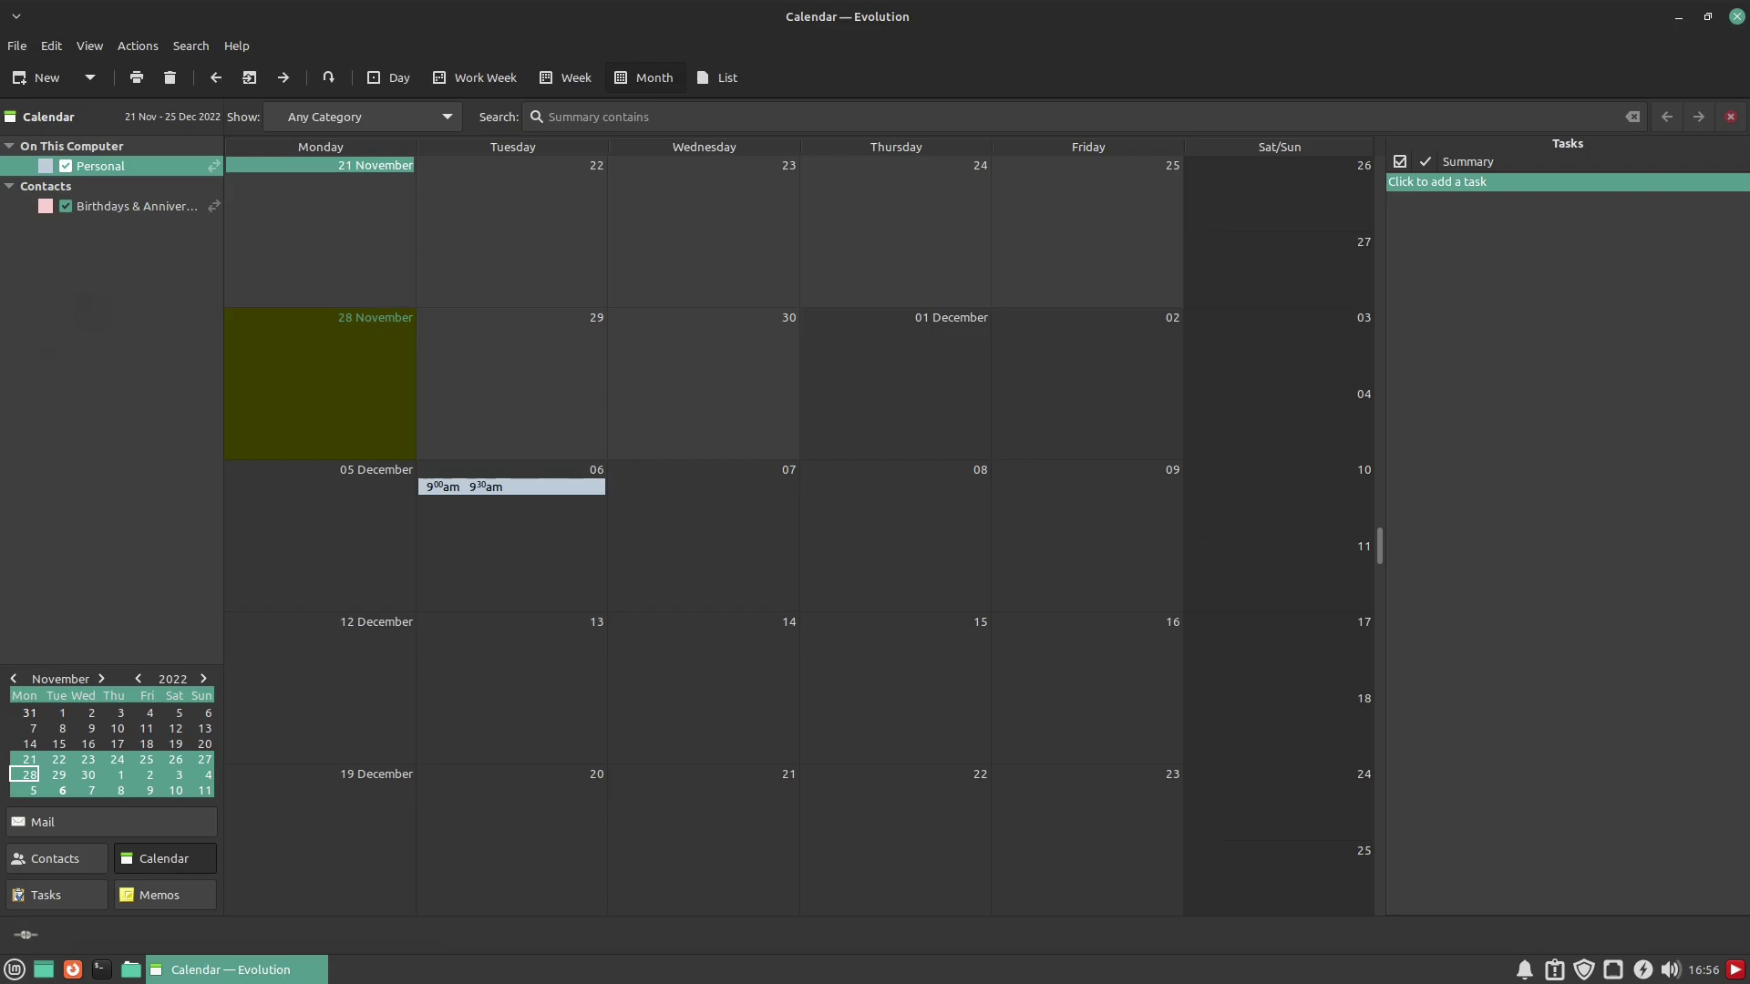
click(54, 858)
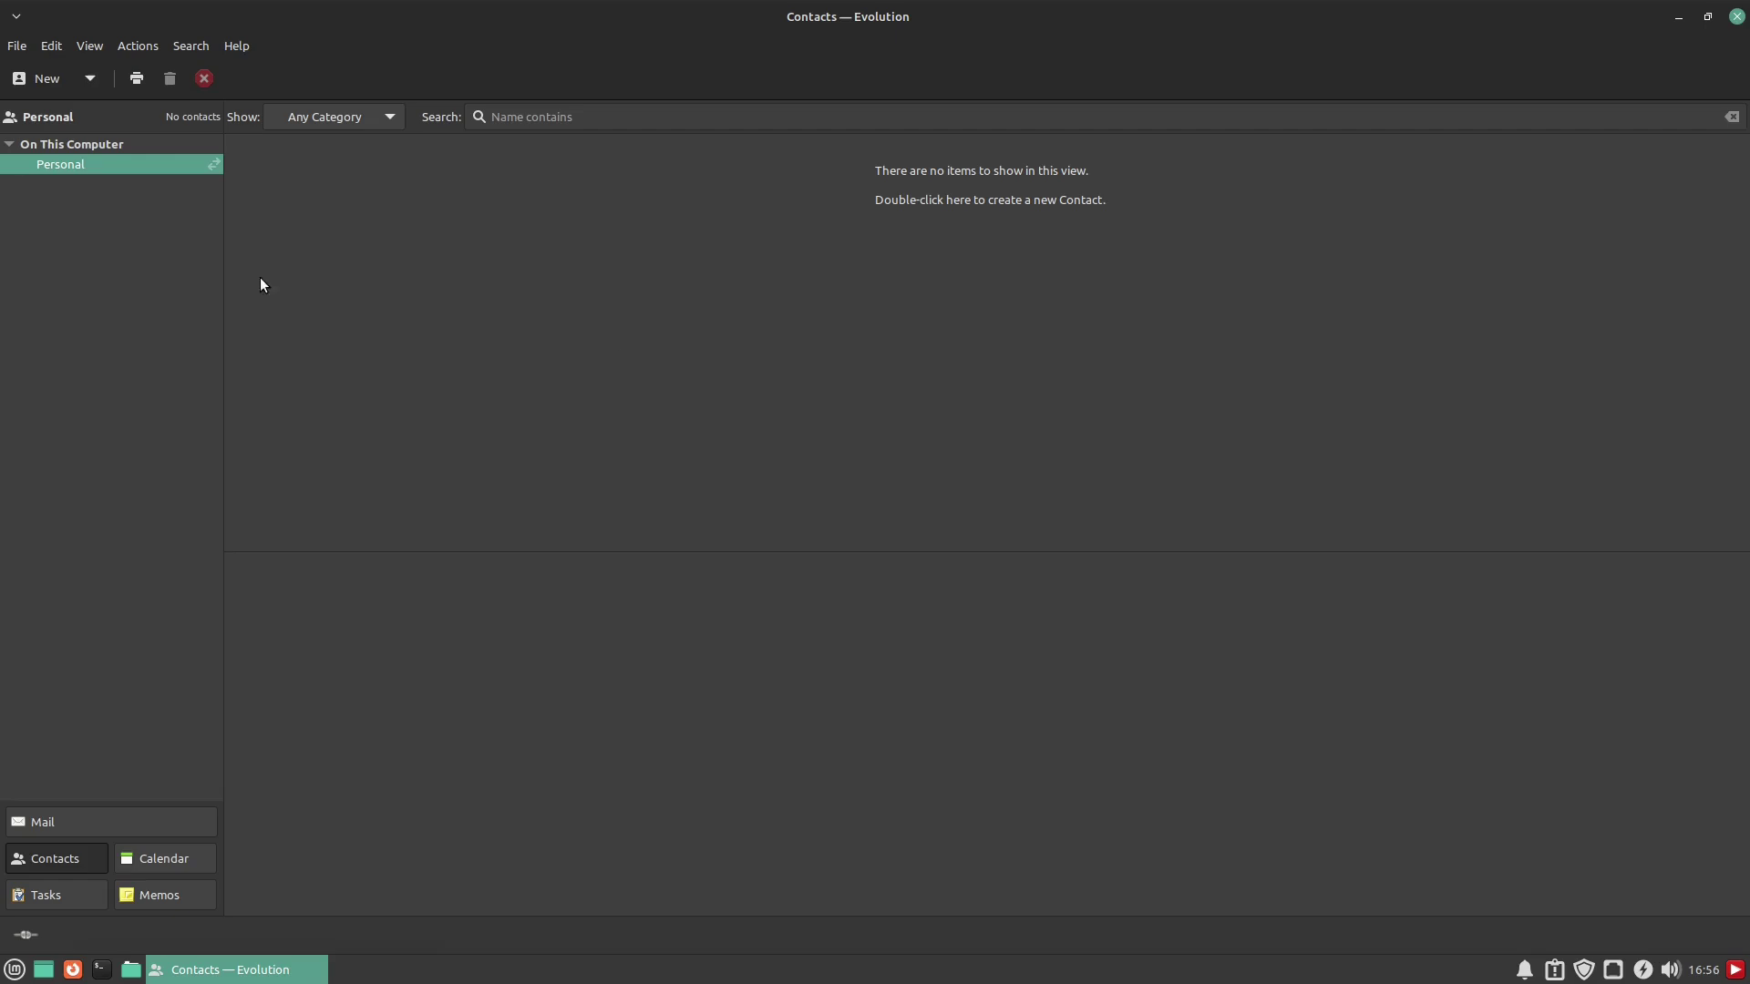
Browse the File and Edit menu commands in the empty Personal address book
click(17, 46)
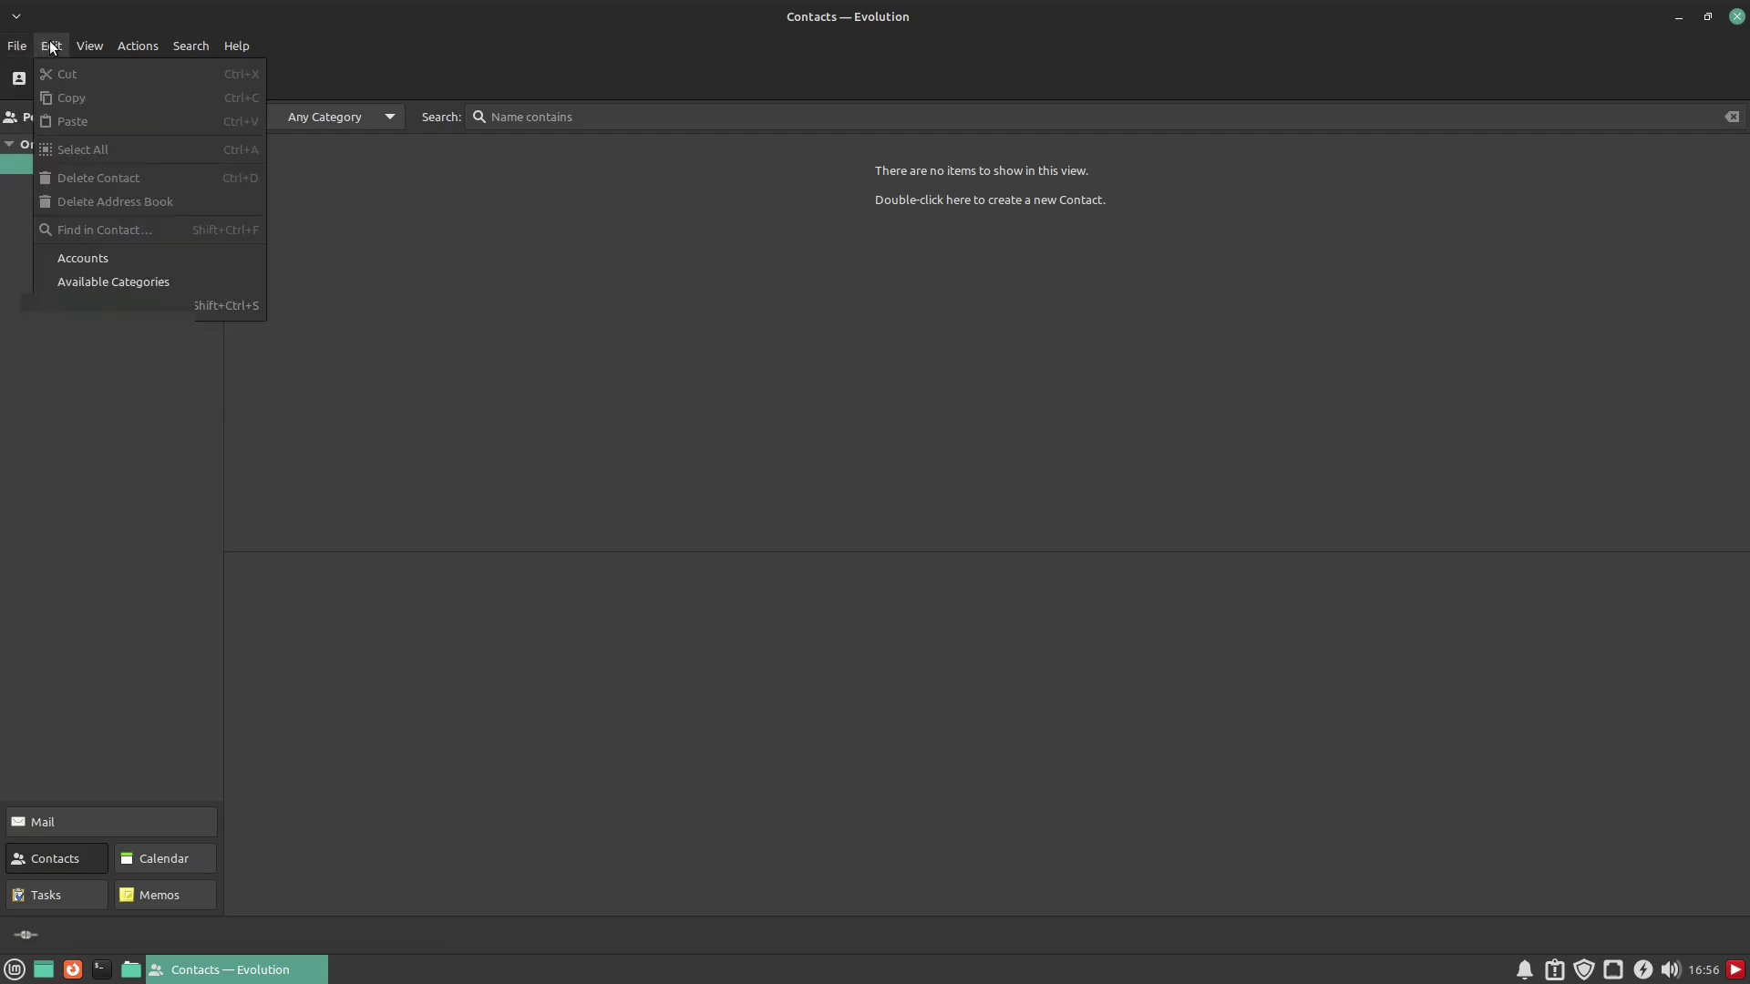
mouse_move(92, 46)
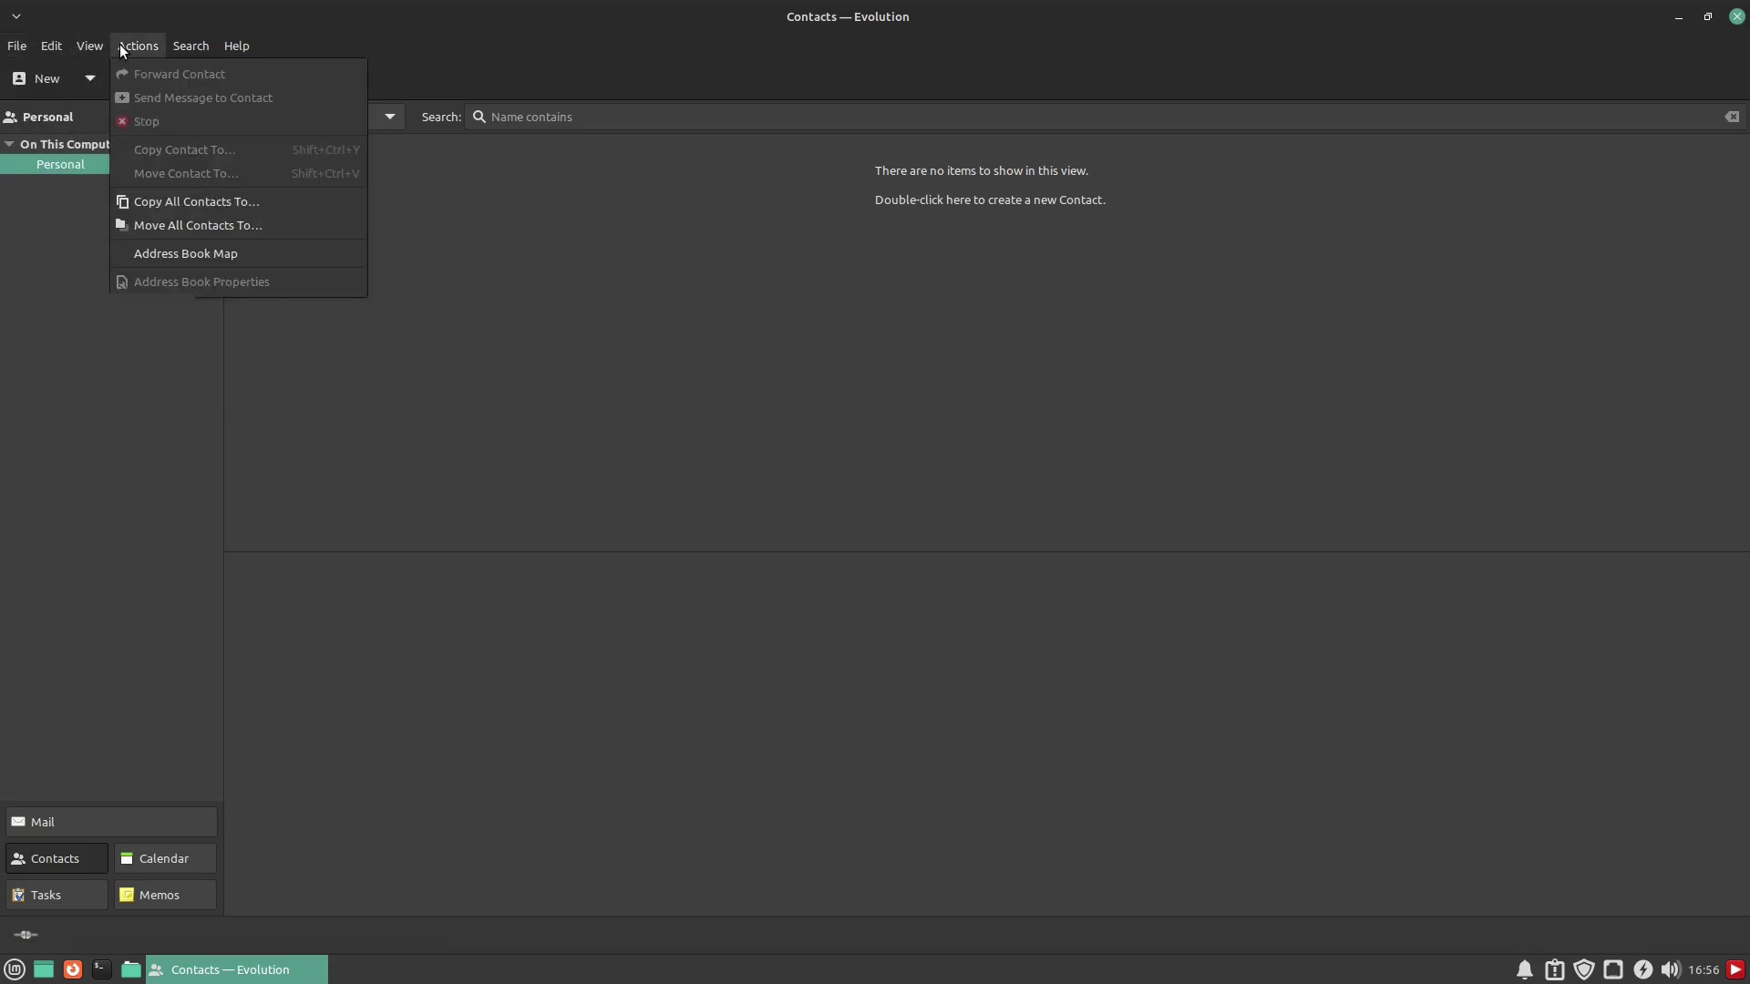
click(22, 47)
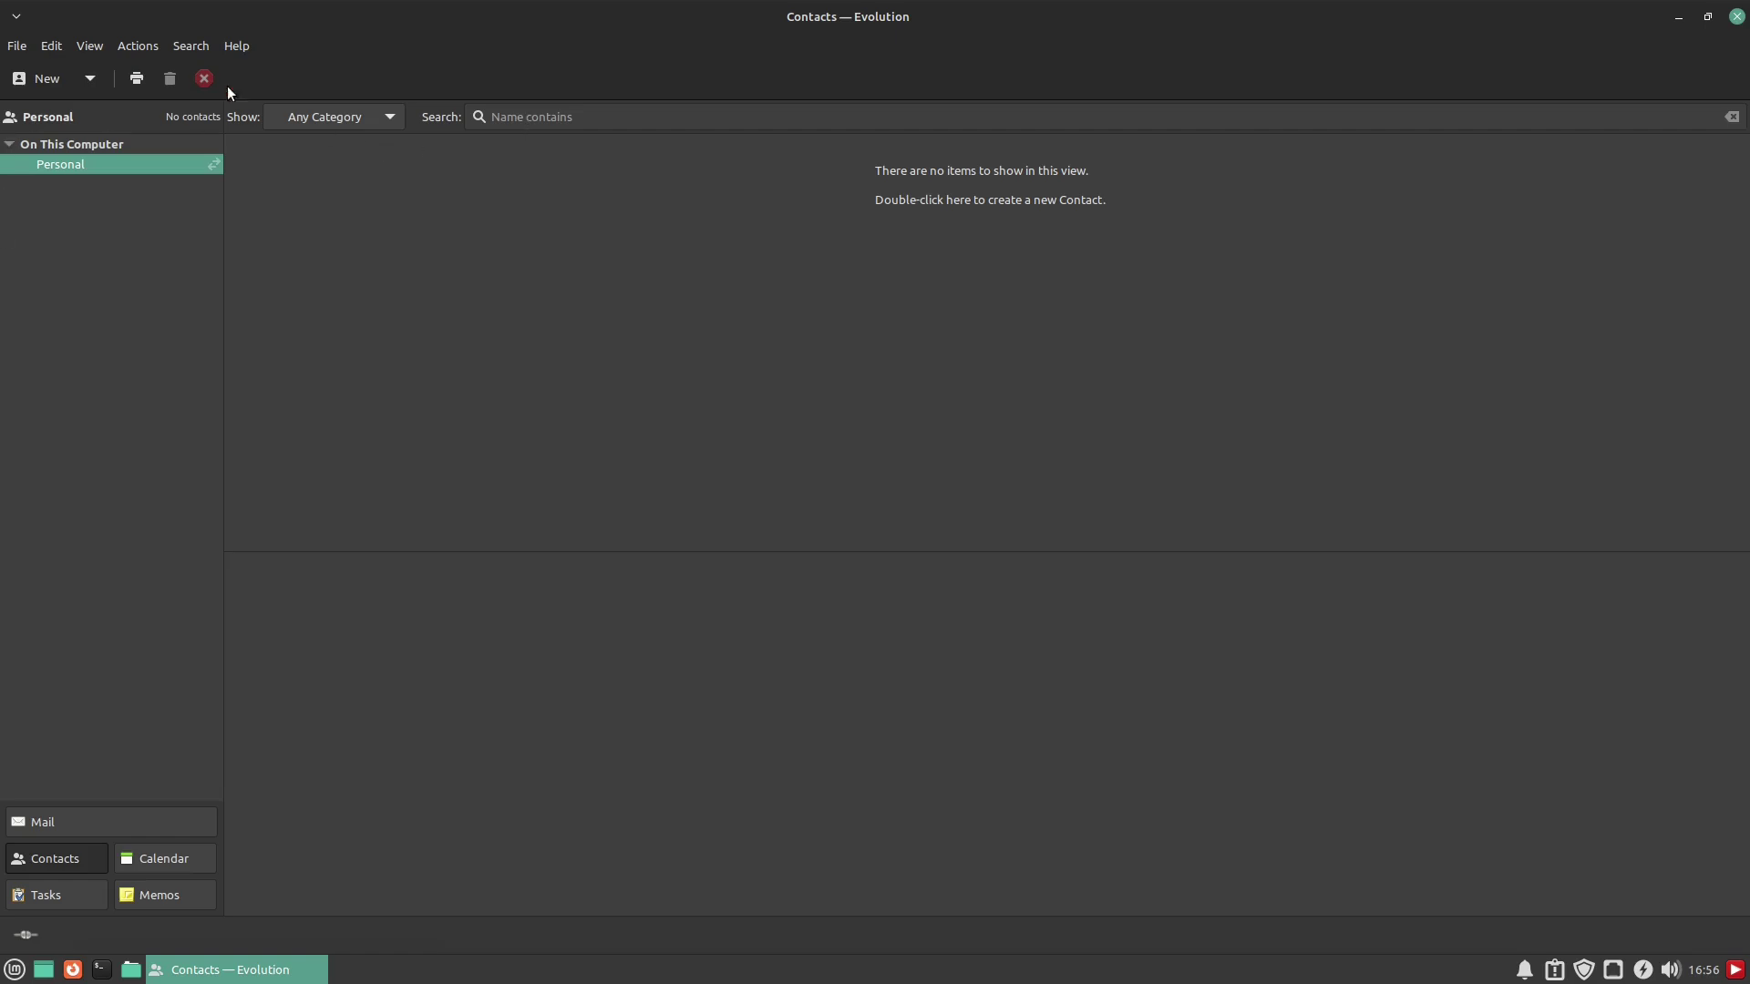
Start a blank new contact and look over the category list without choosing one
double_click(944, 439)
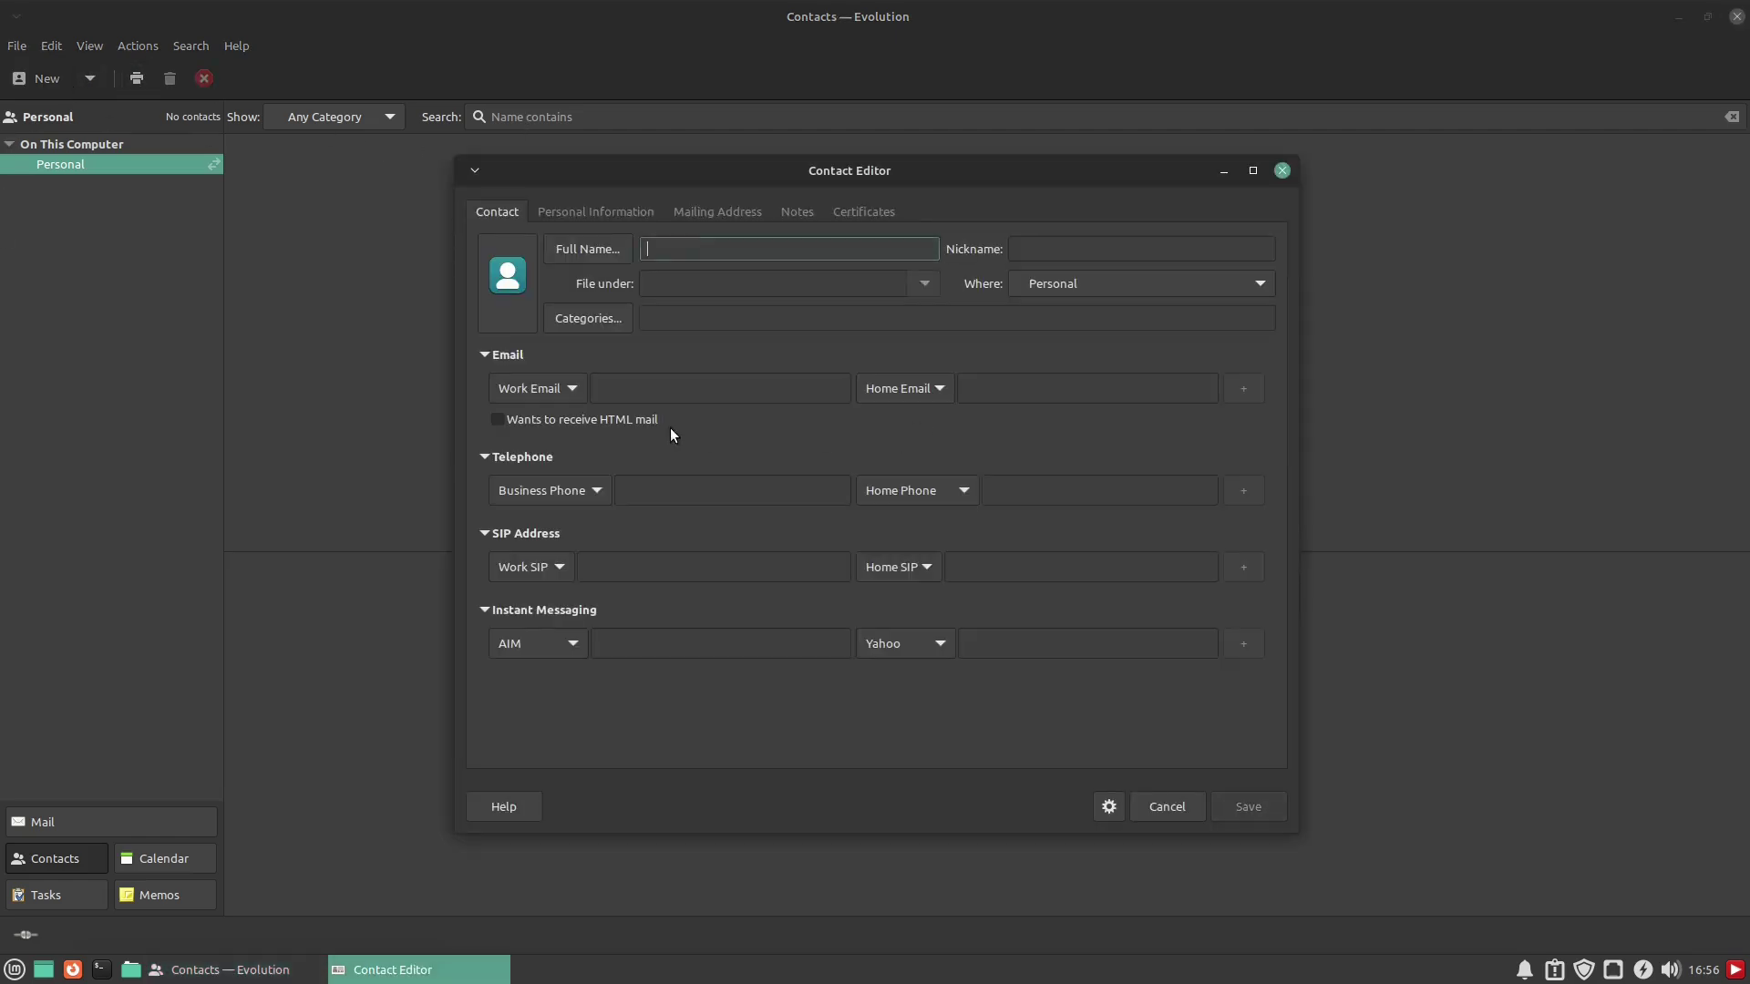
click(590, 318)
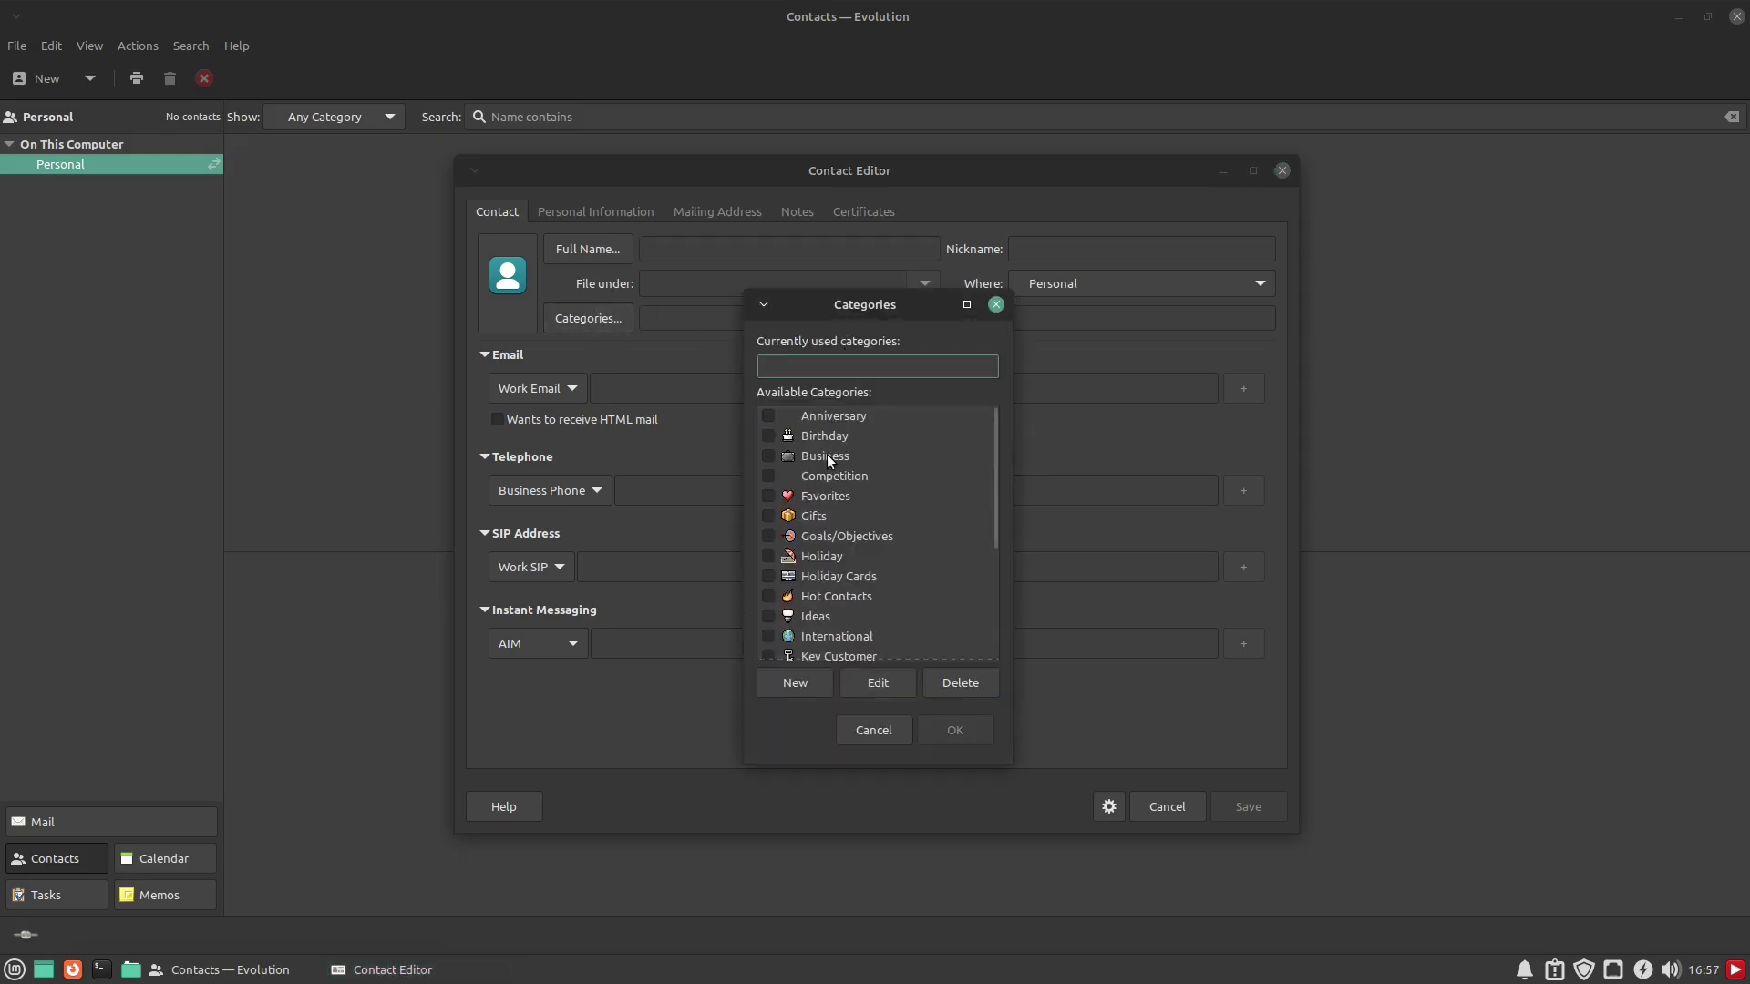
scroll(835, 627, down, 3)
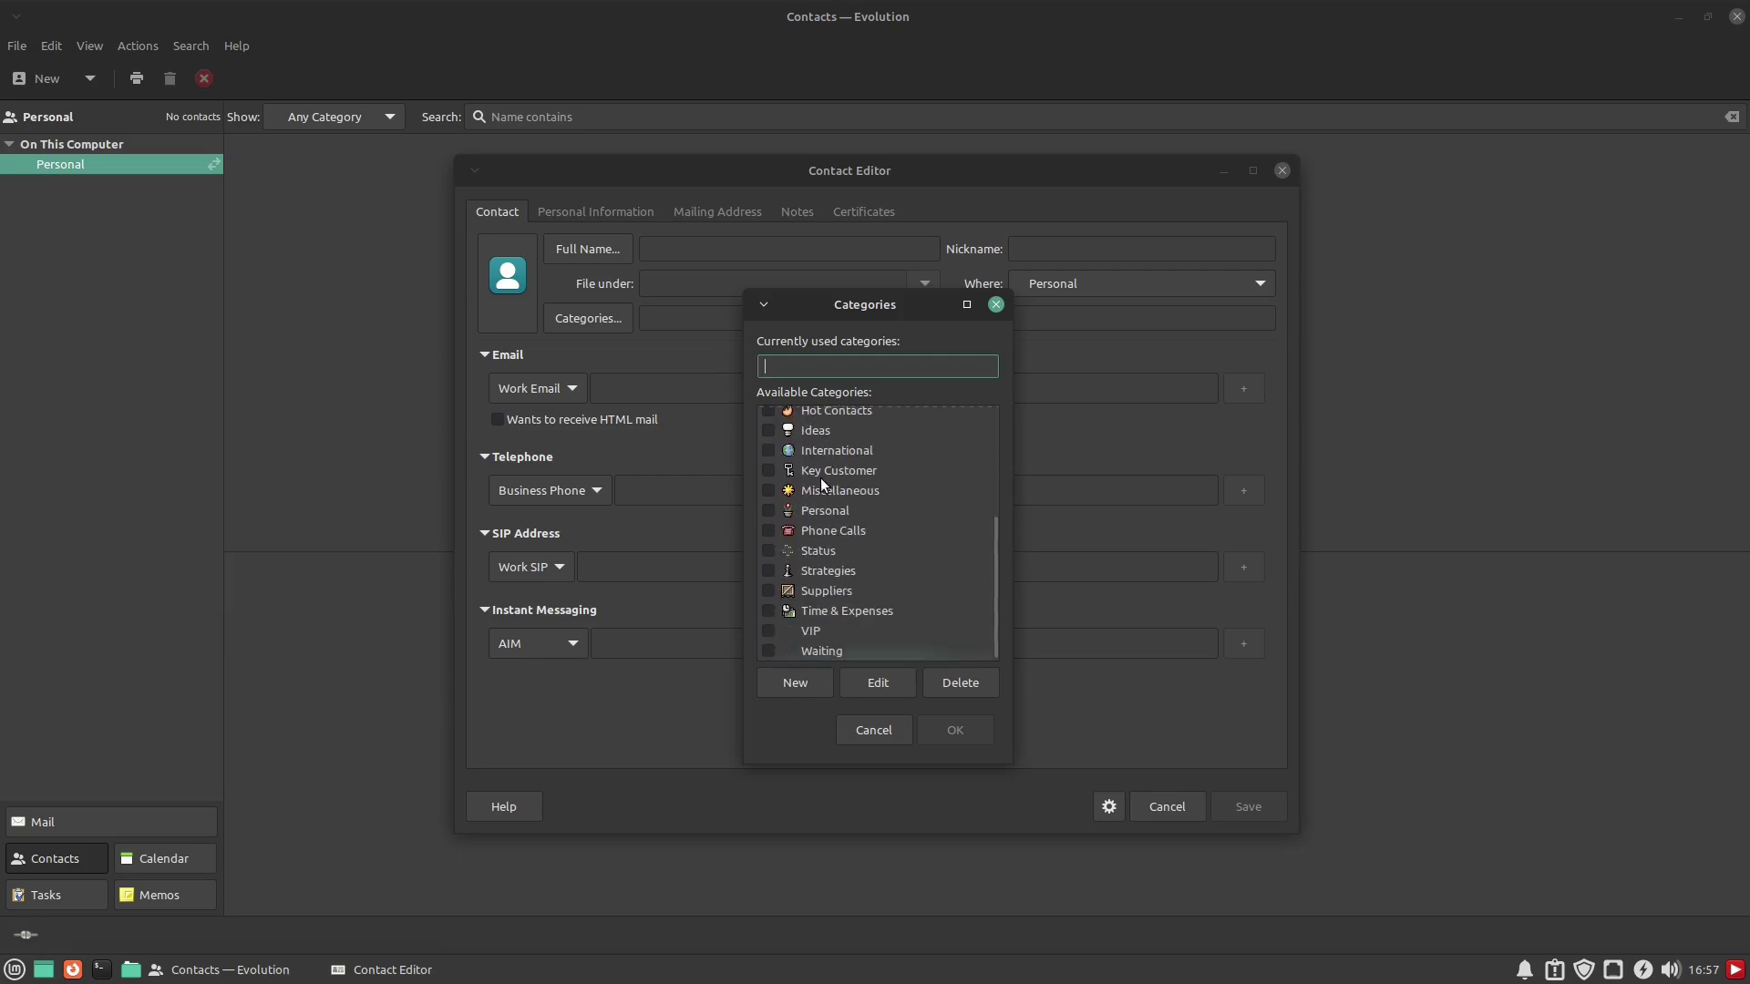
scroll(843, 636, up, 5)
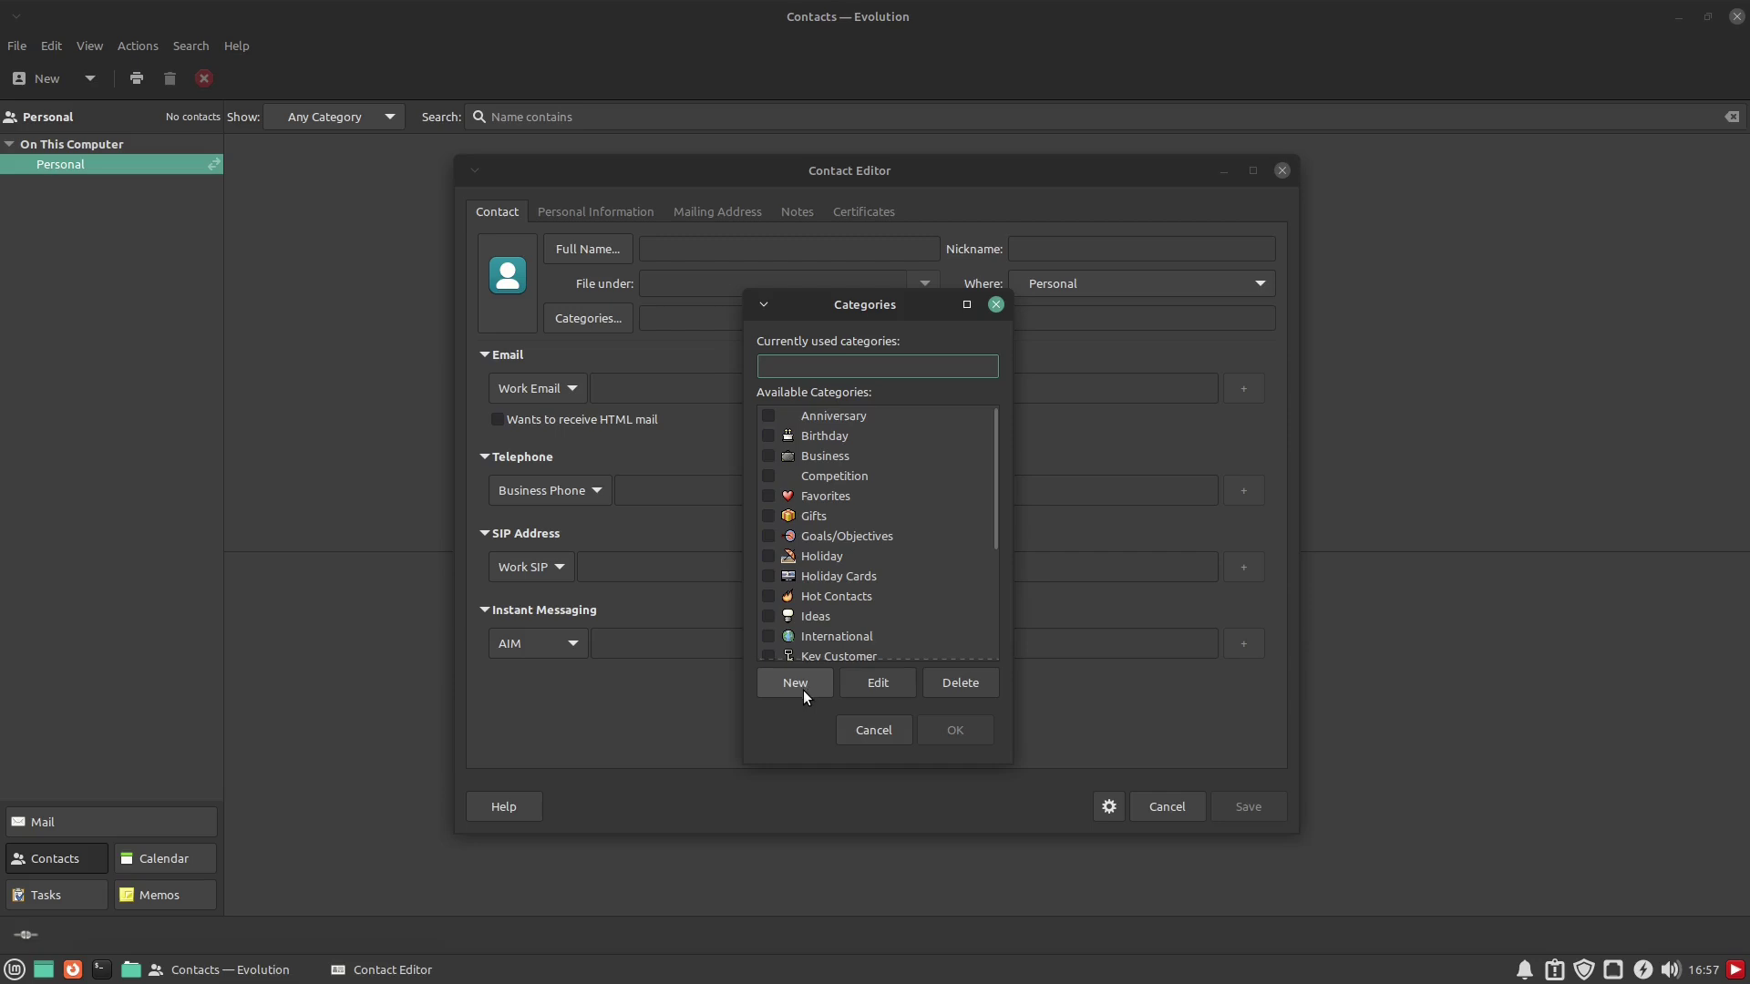
click(996, 305)
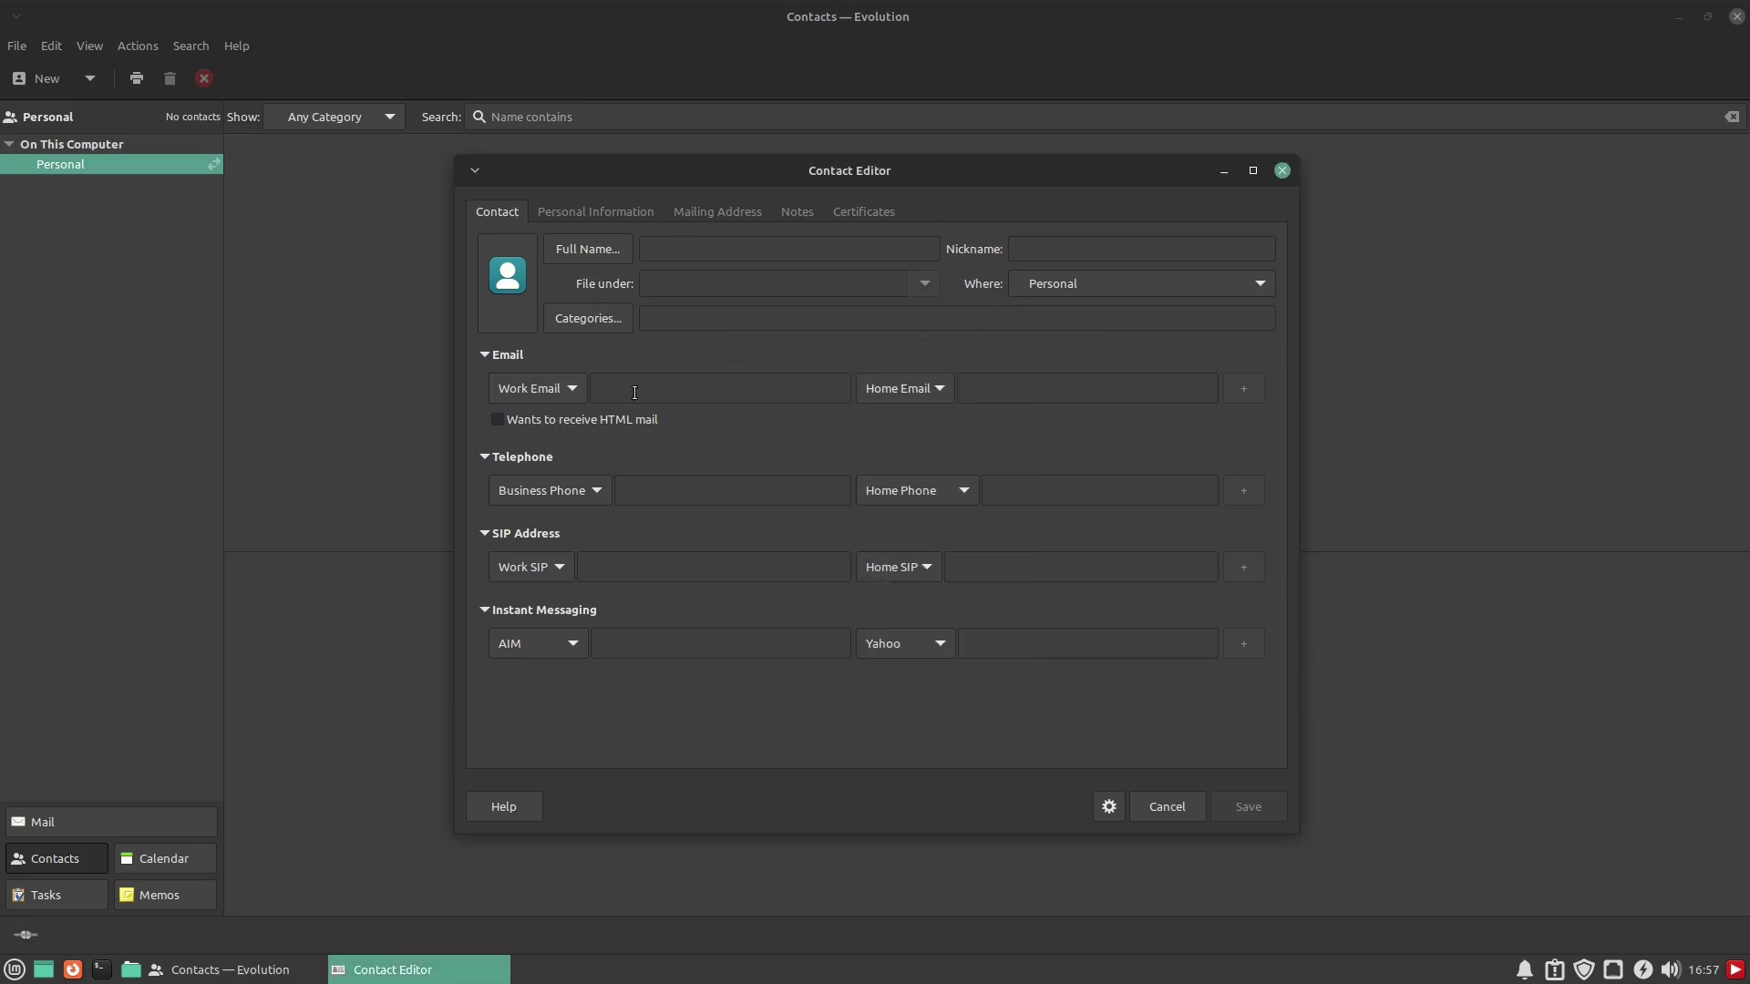
Look through the Contact Editor's tabs, then close it and discard the blank contact
click(623, 208)
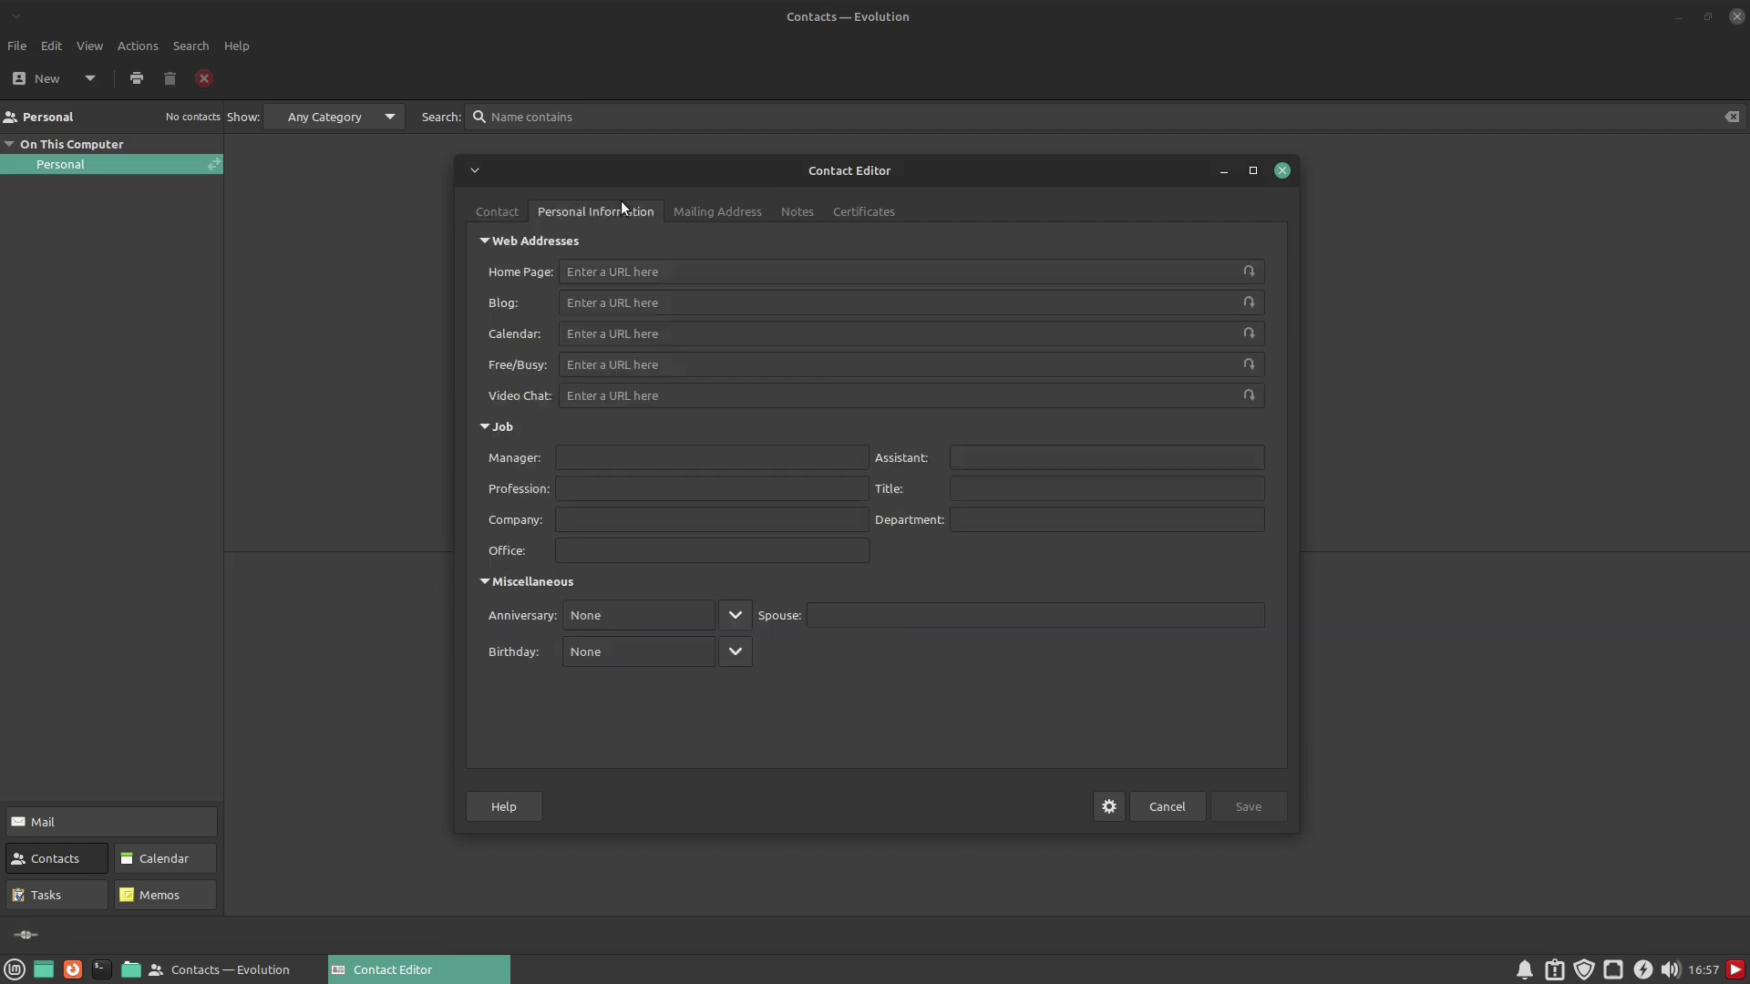
click(712, 212)
click(800, 211)
click(856, 211)
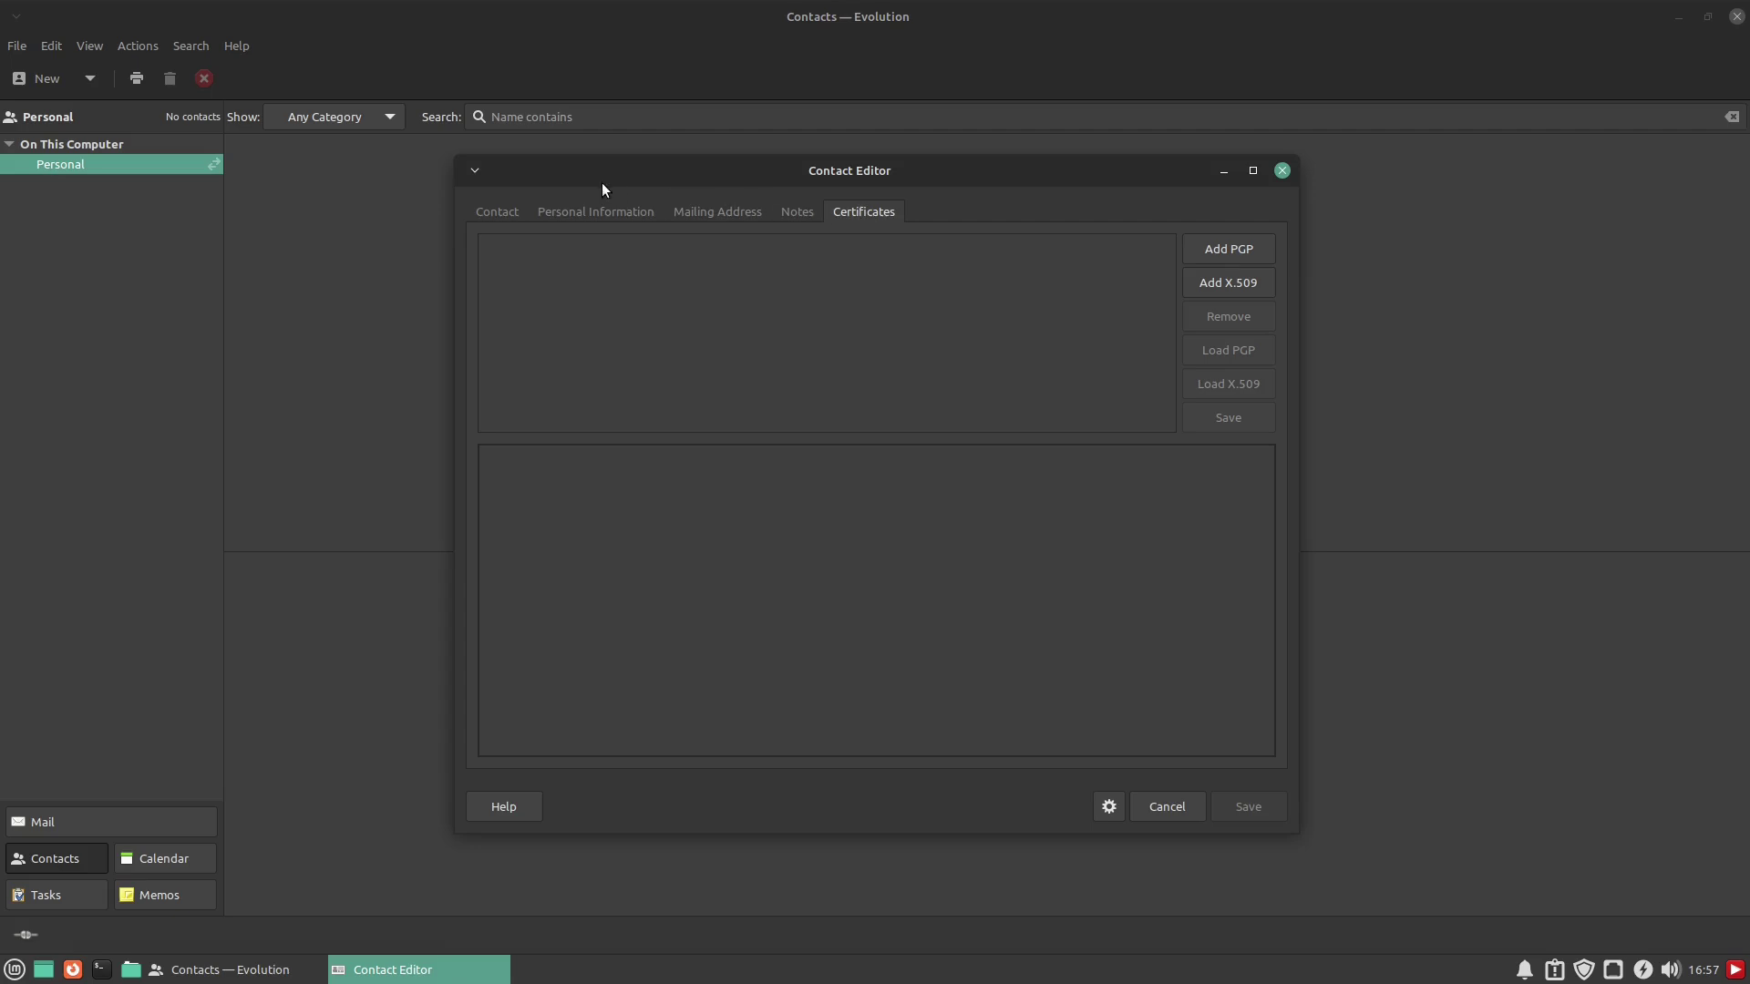
click(499, 214)
click(834, 214)
click(478, 216)
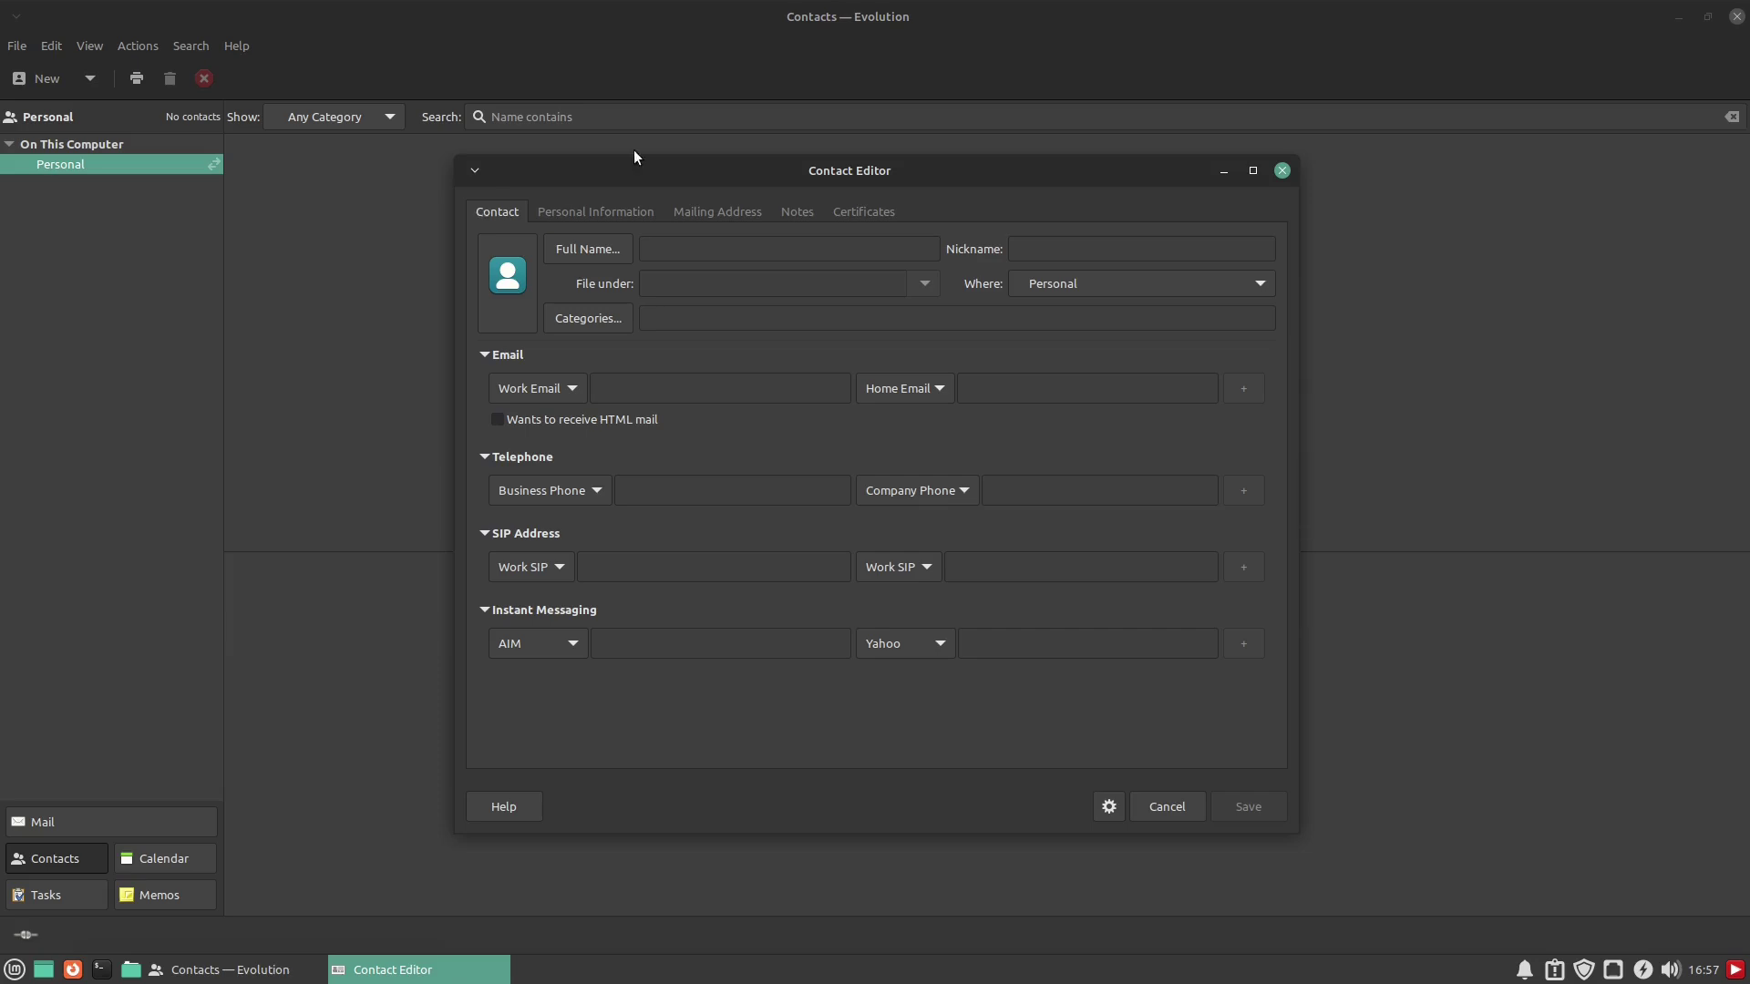
click(1287, 173)
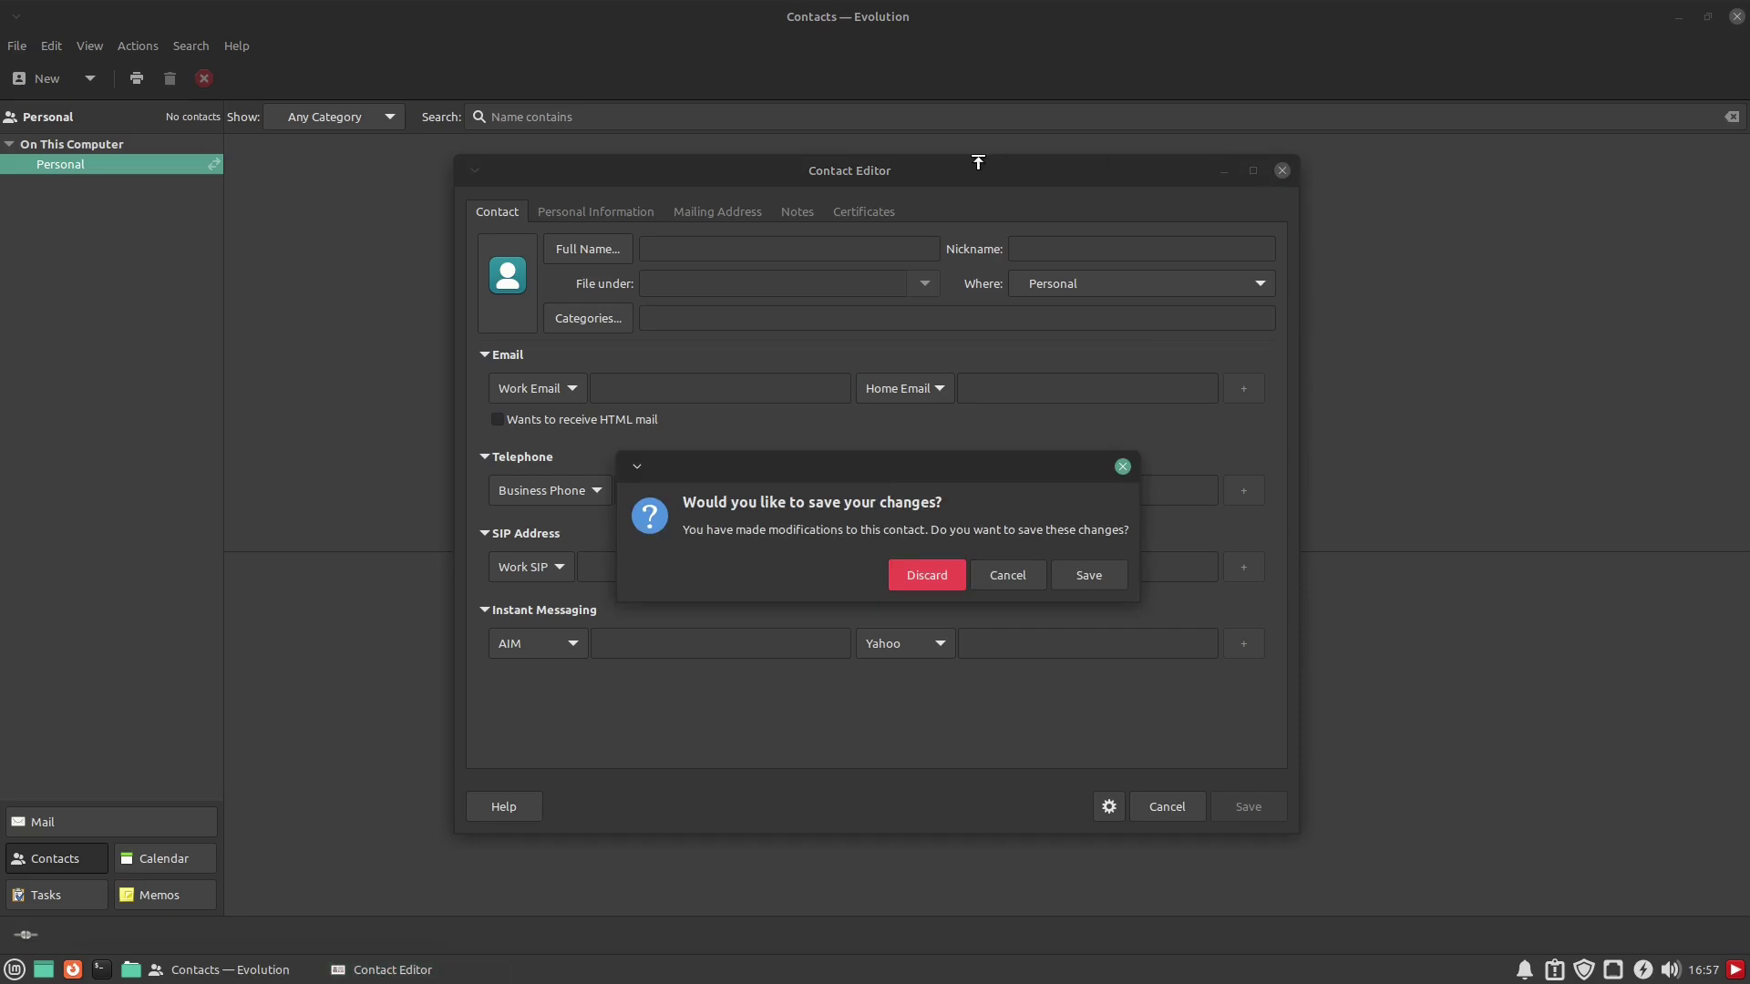
click(944, 575)
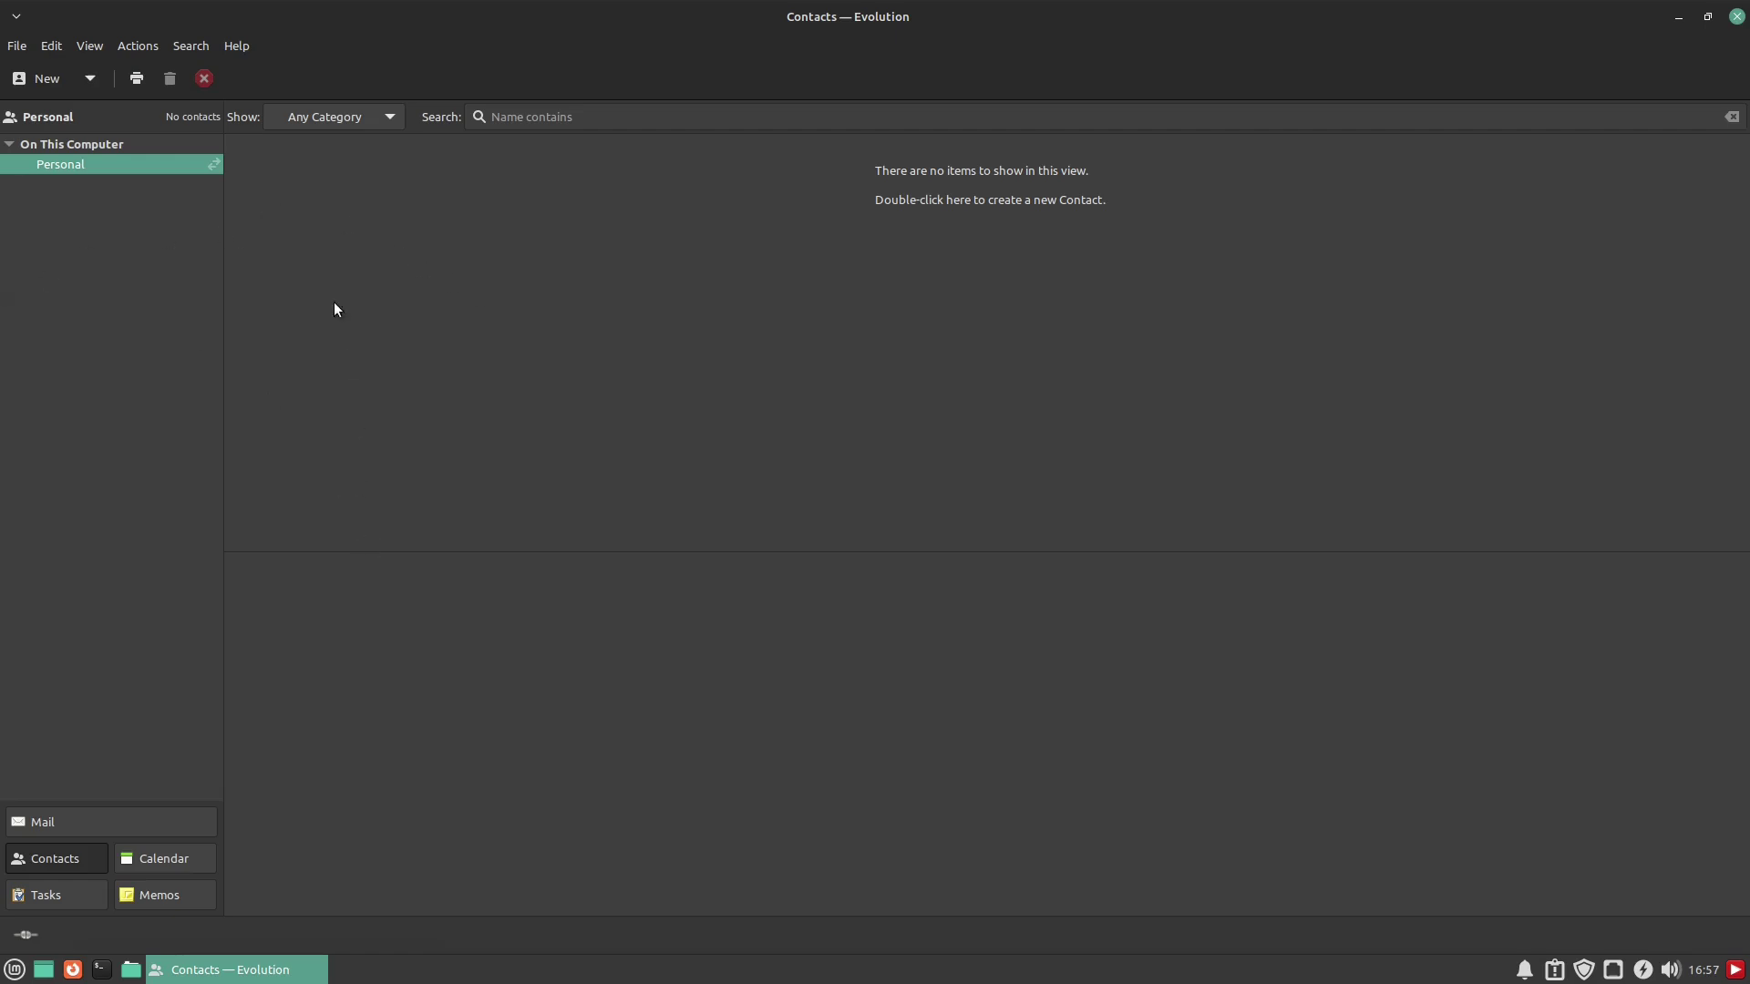
Glance at the empty Tasks and Memos lists, then return to Mail and open the menus
click(80, 892)
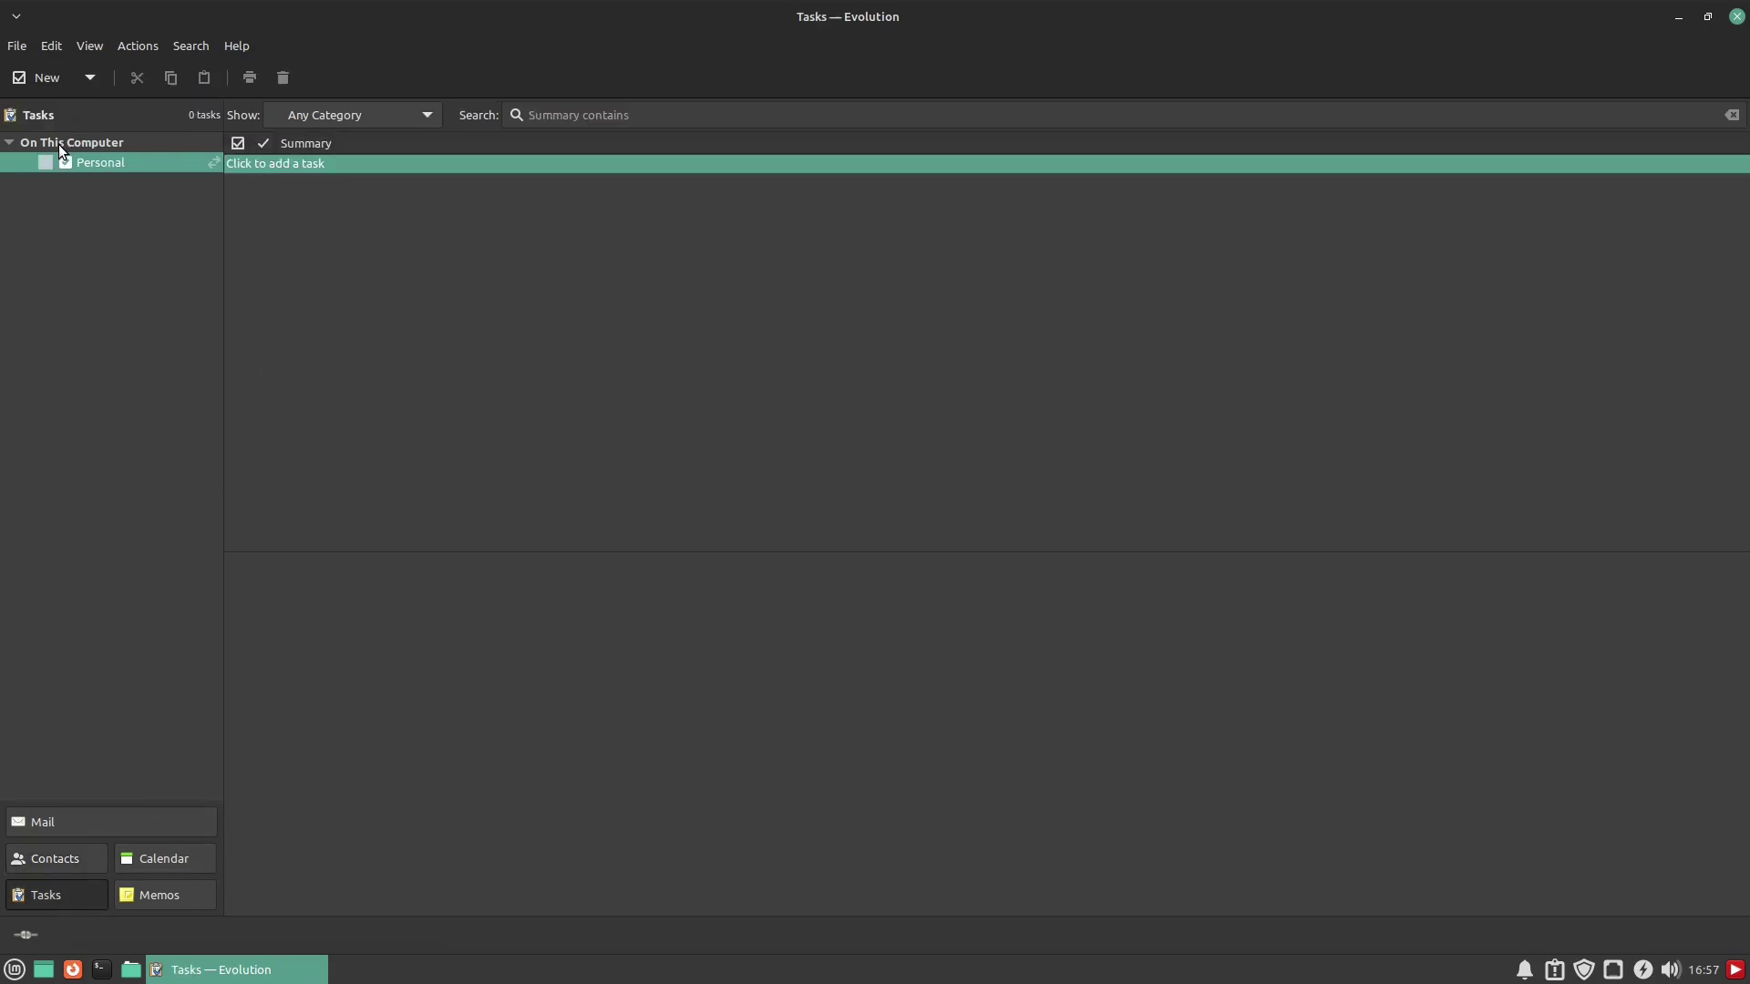
click(175, 900)
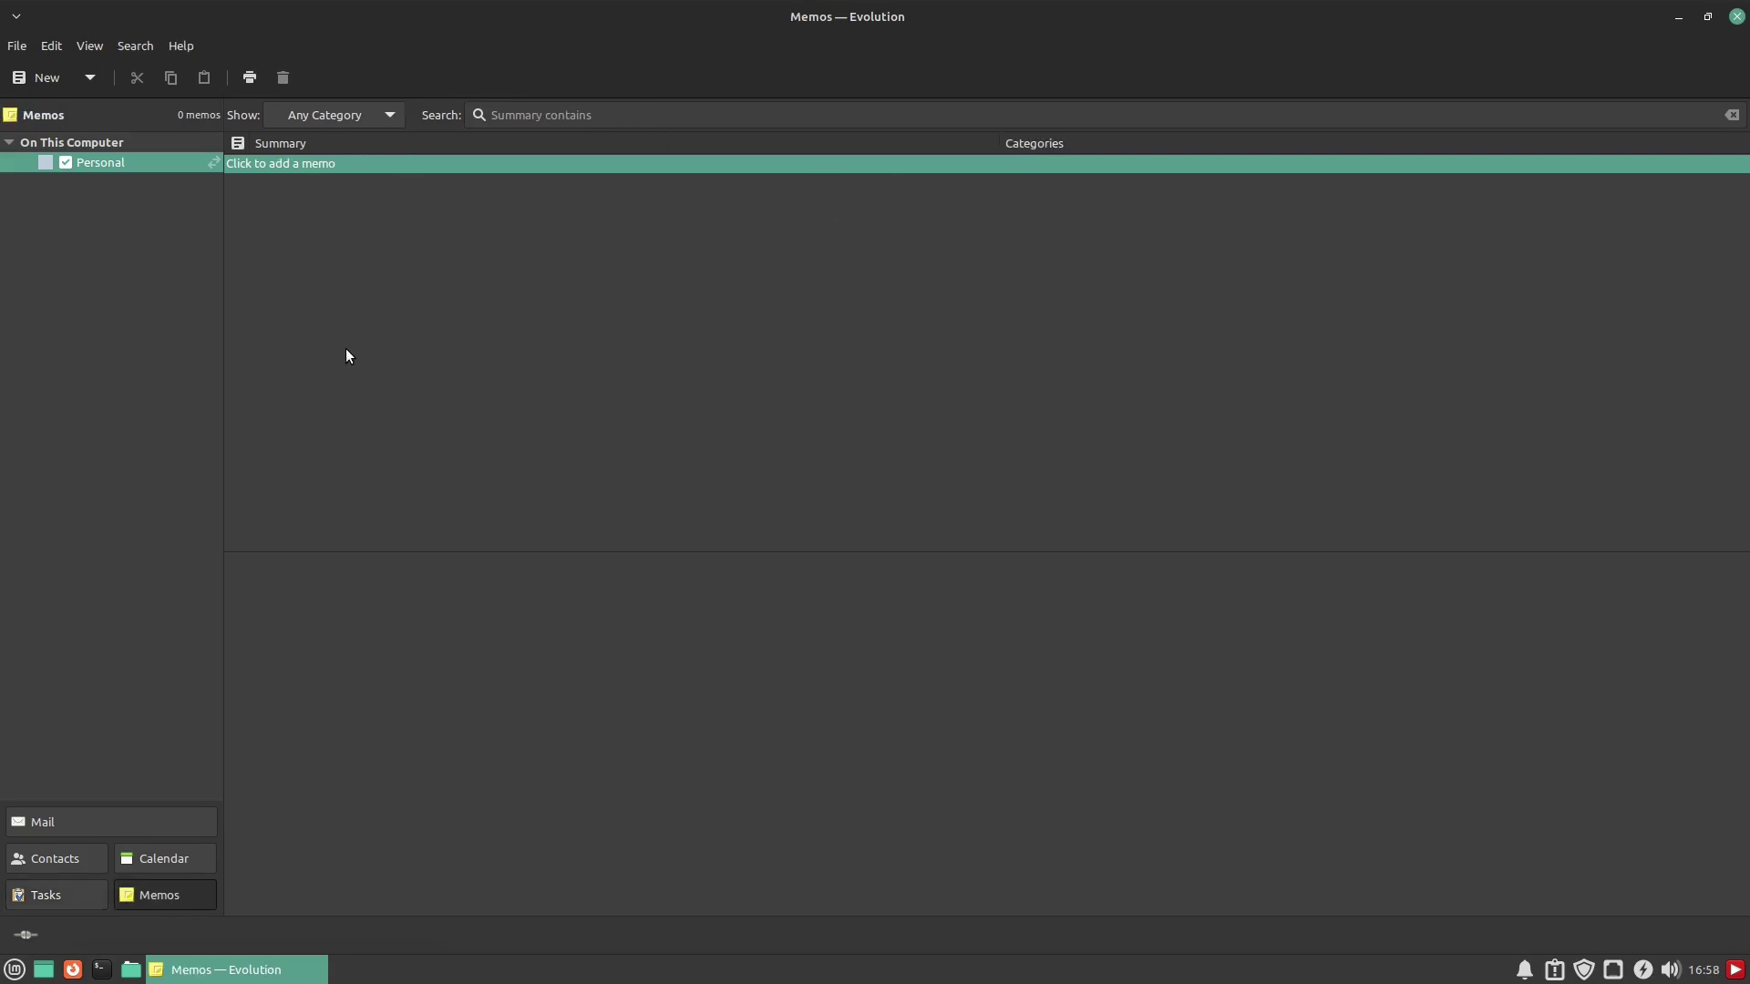
click(51, 898)
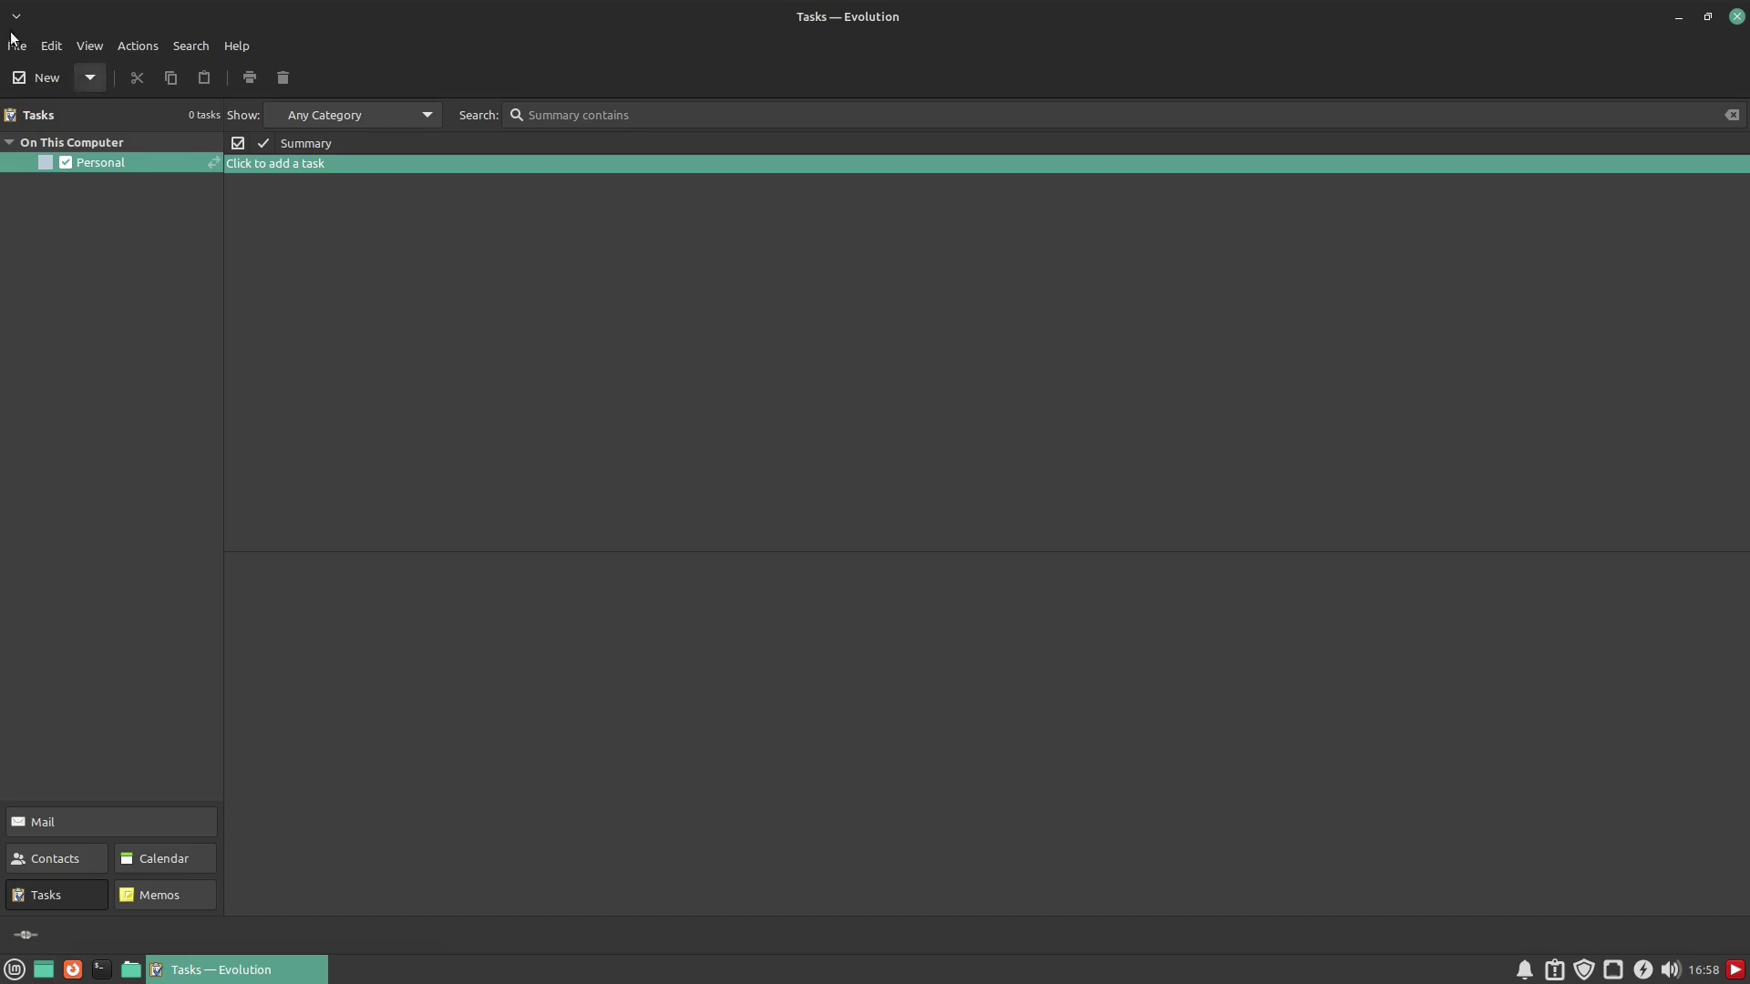
click(94, 818)
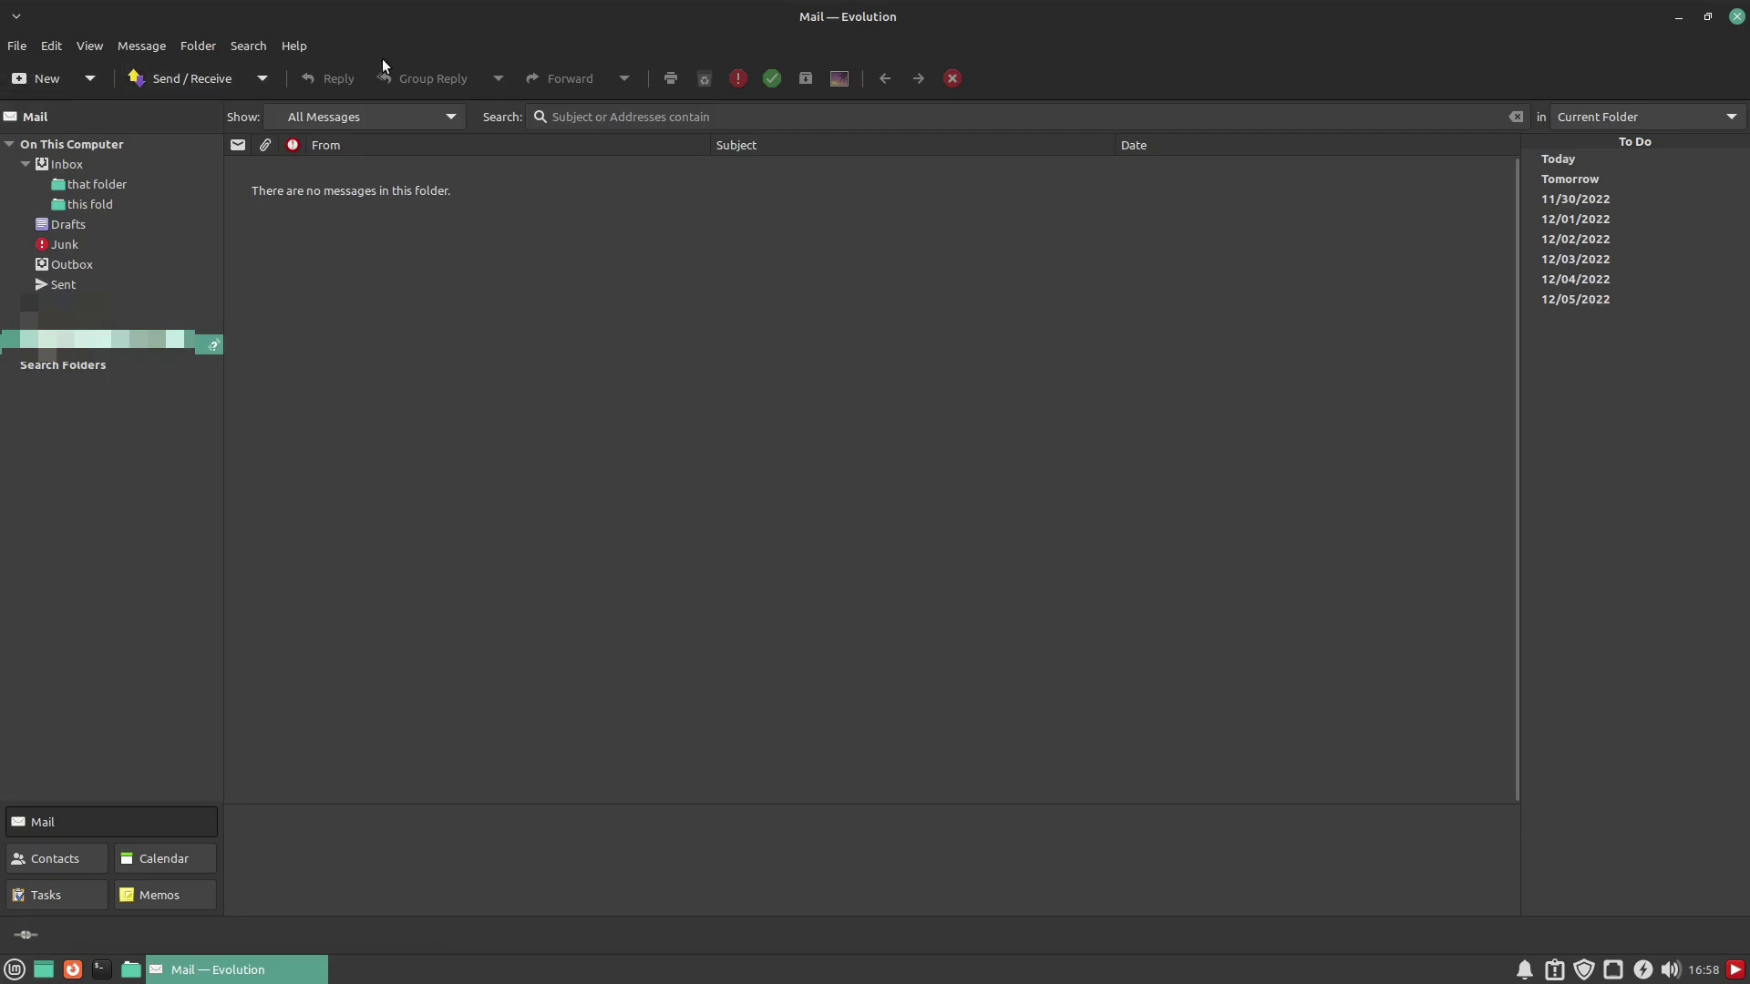
click(19, 47)
mouse_move(52, 46)
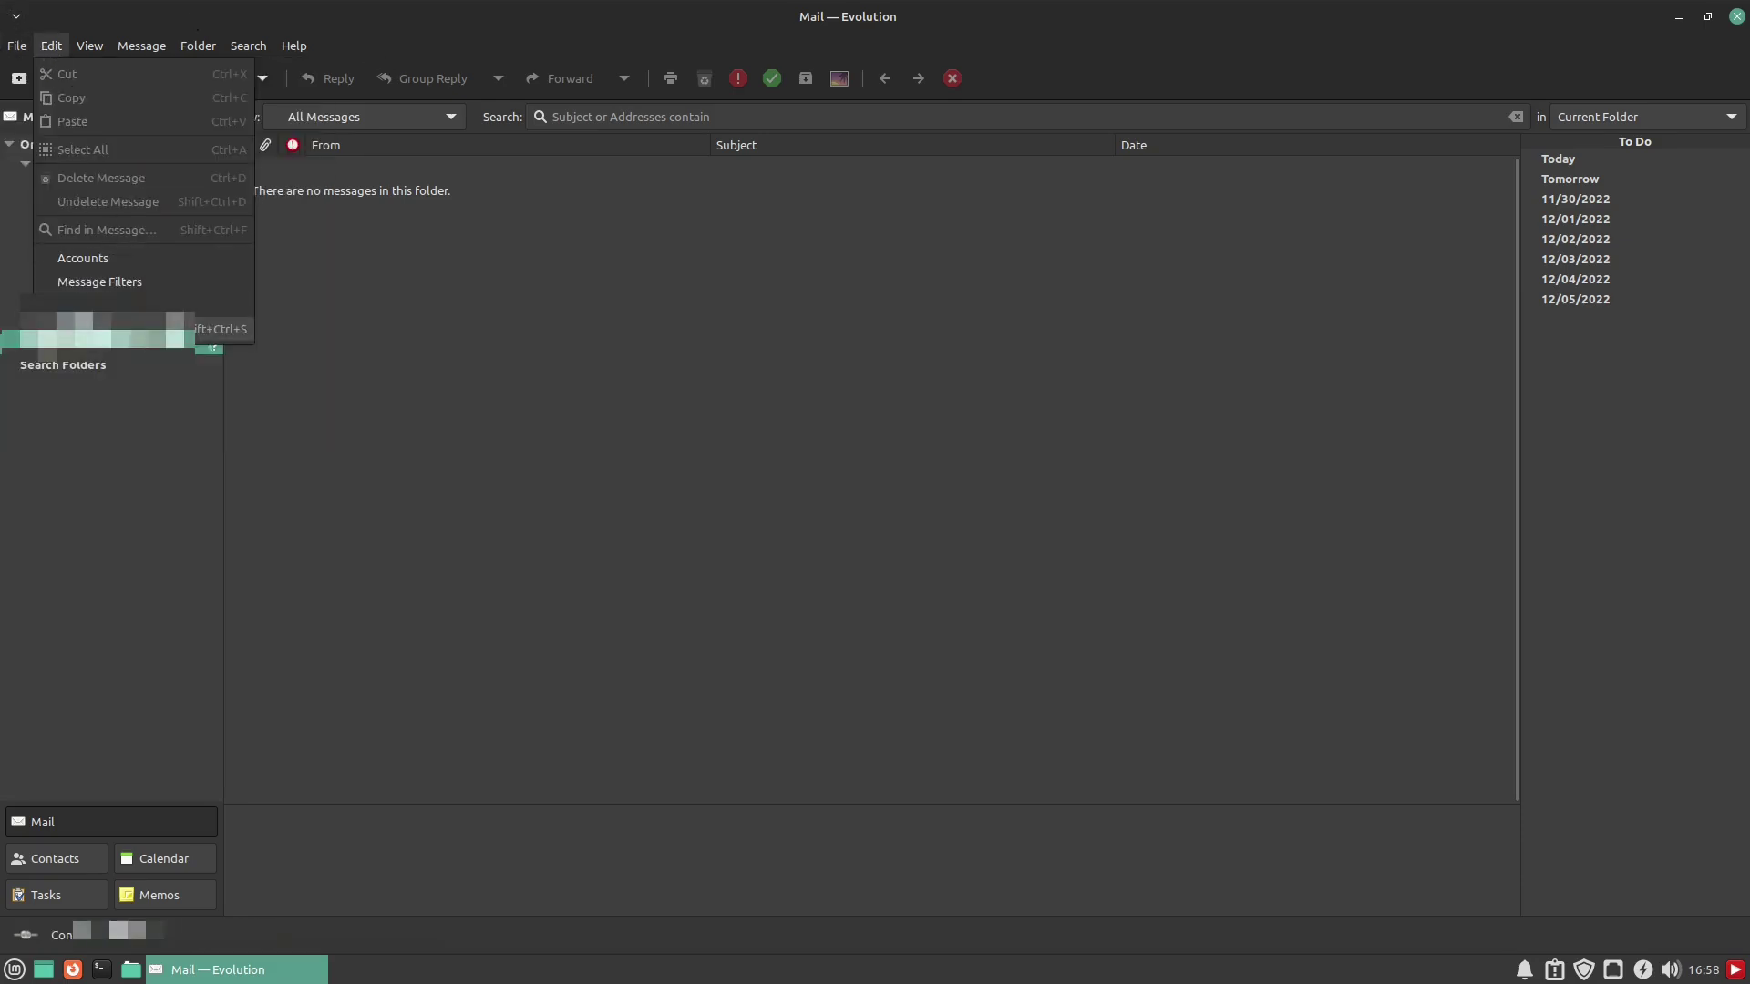
Open Preferences and review the imapx account's receiving, sending and default folder settings unchanged
click(119, 329)
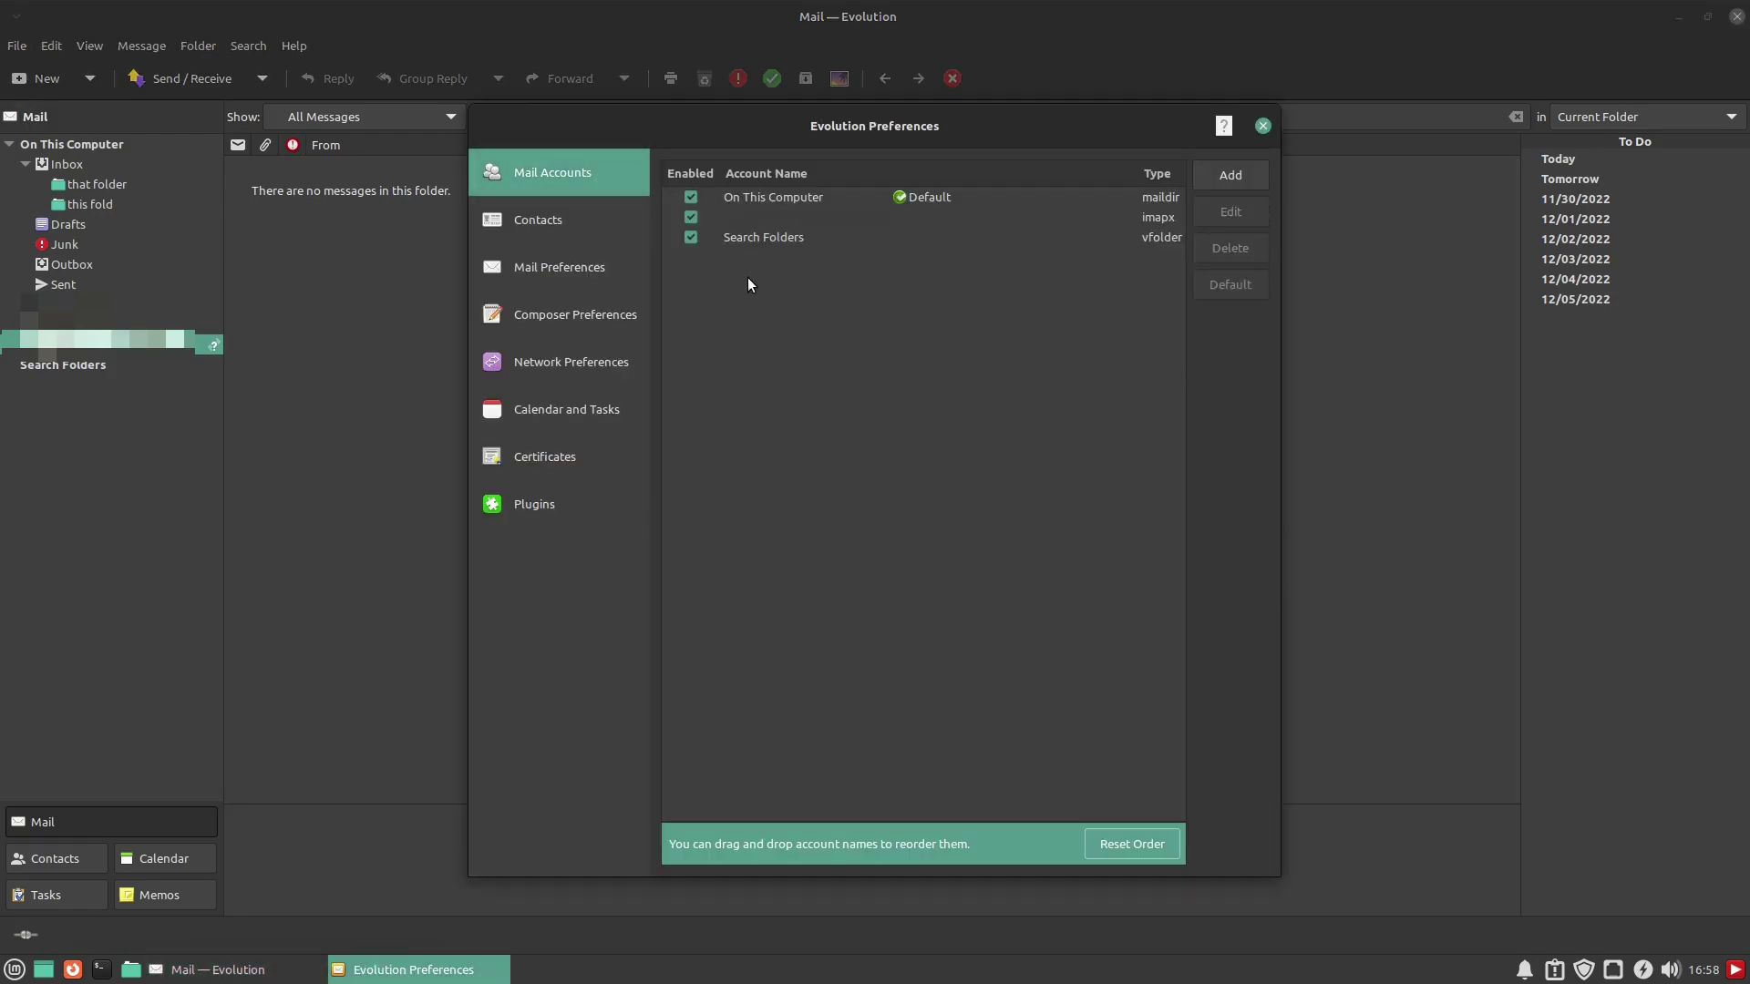
click(523, 221)
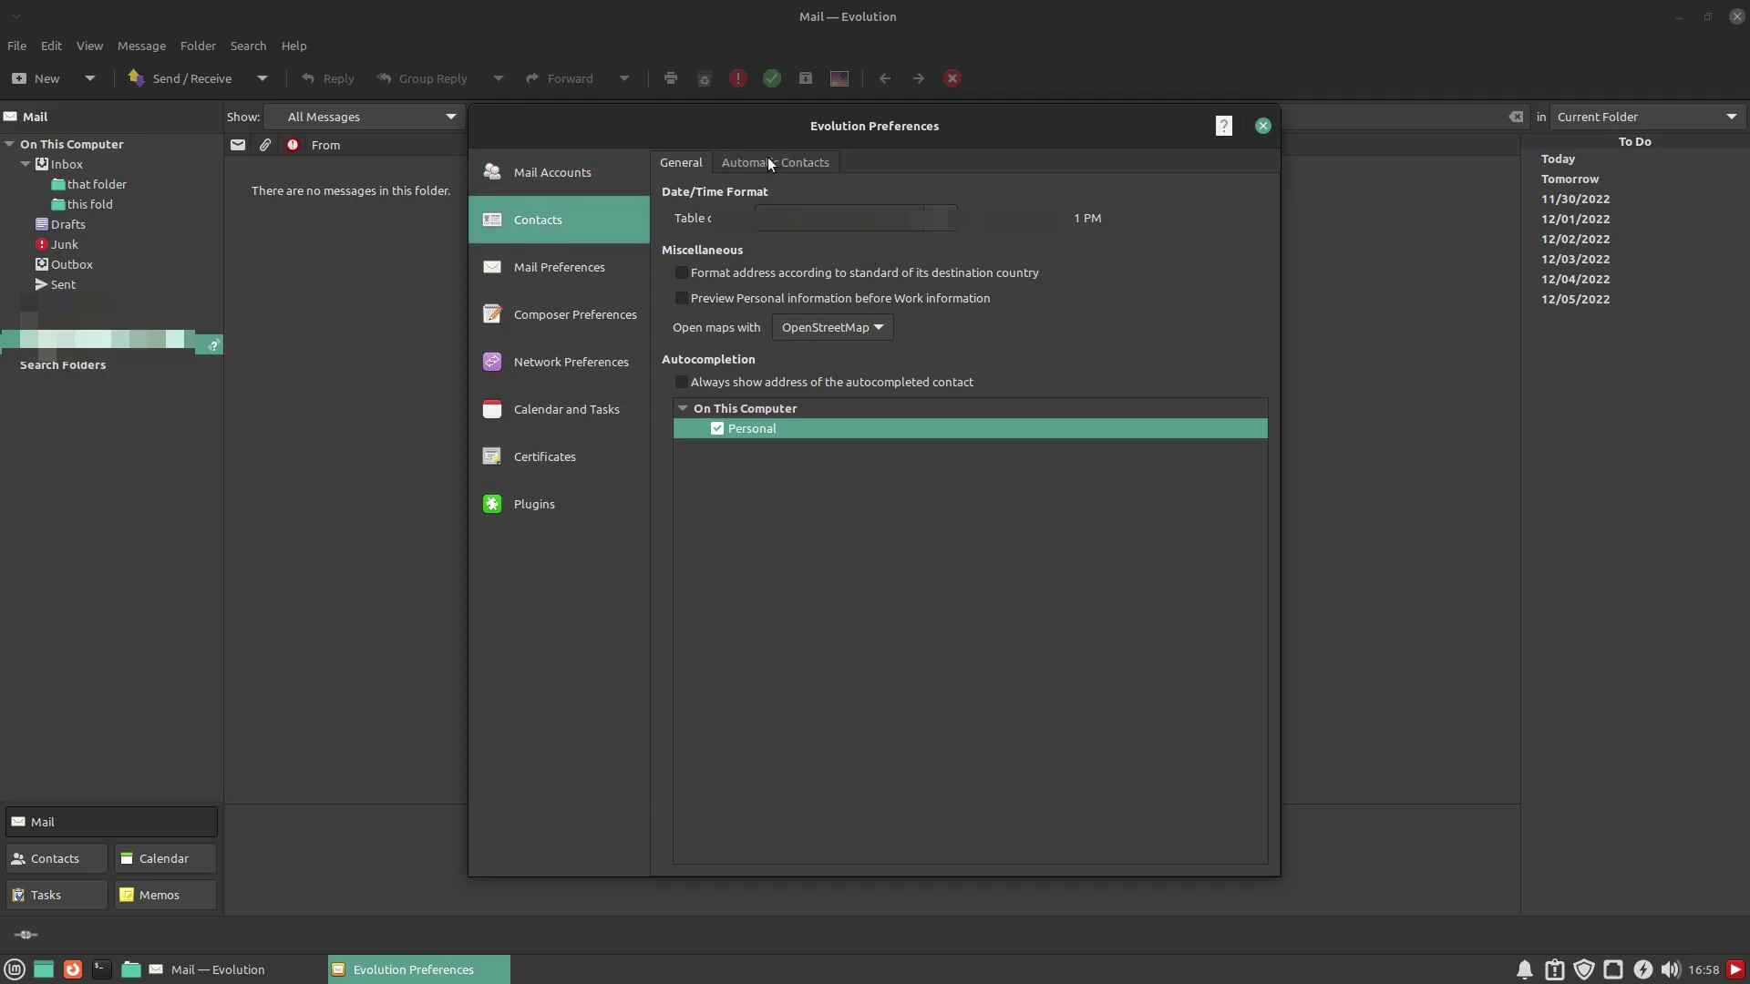
click(547, 172)
click(859, 208)
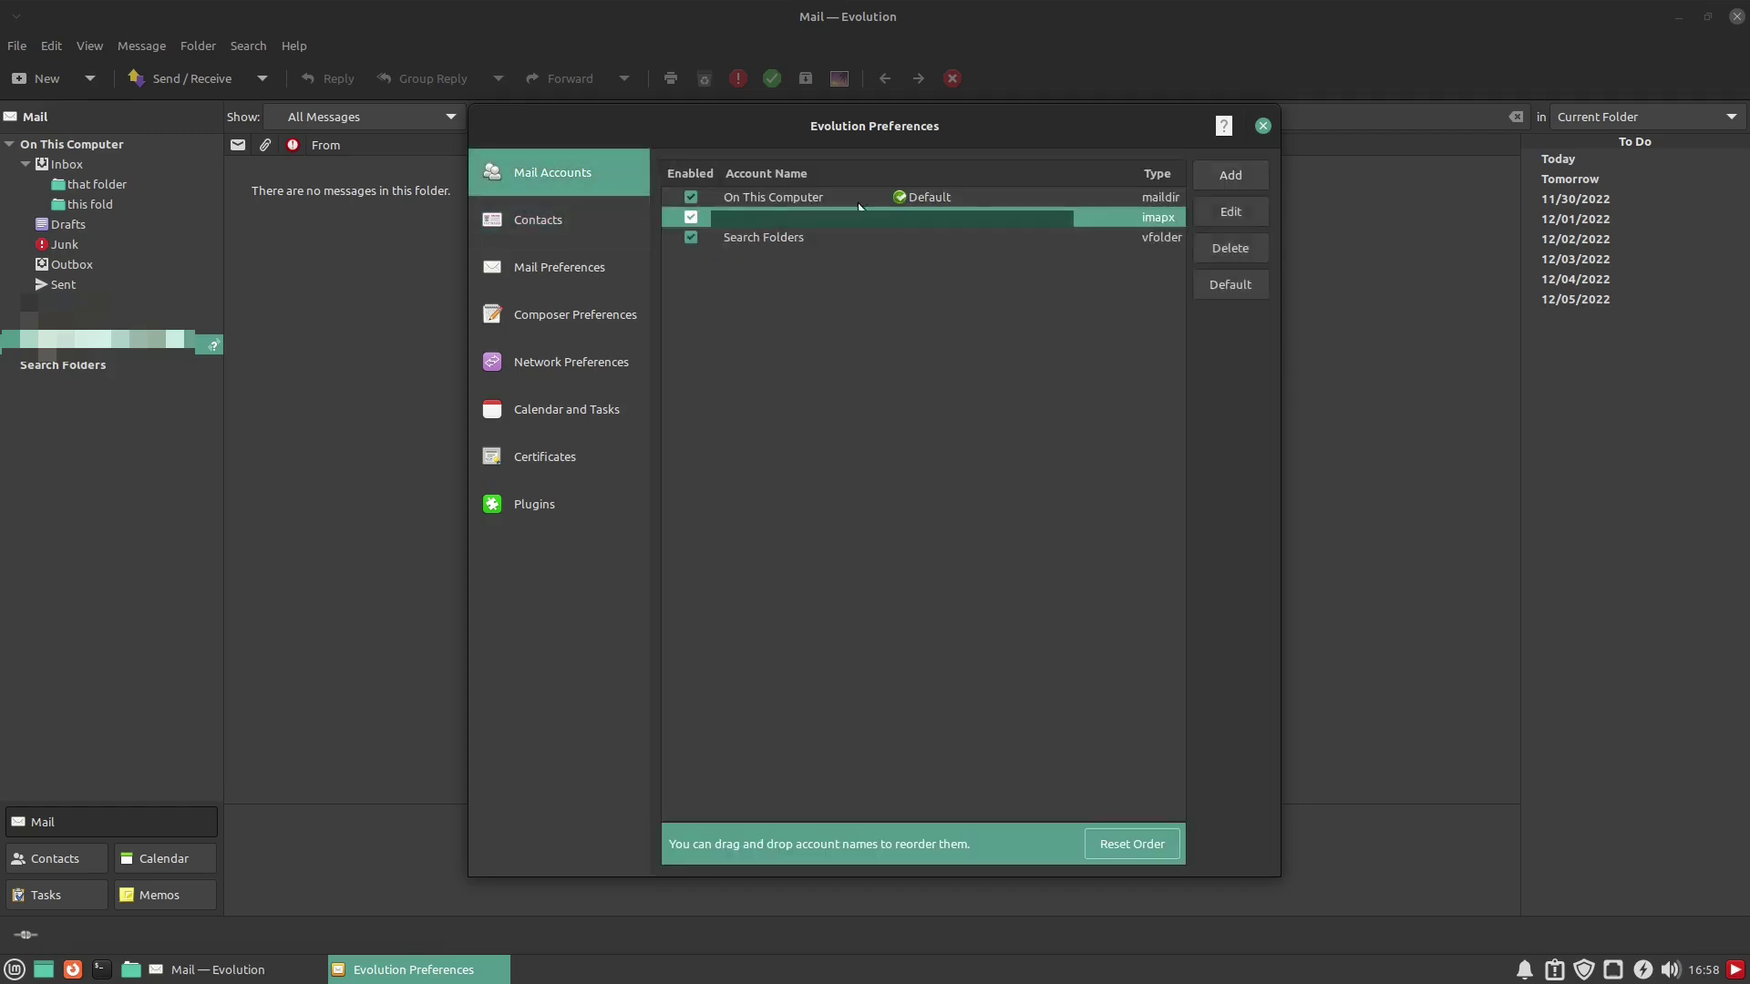
click(1229, 215)
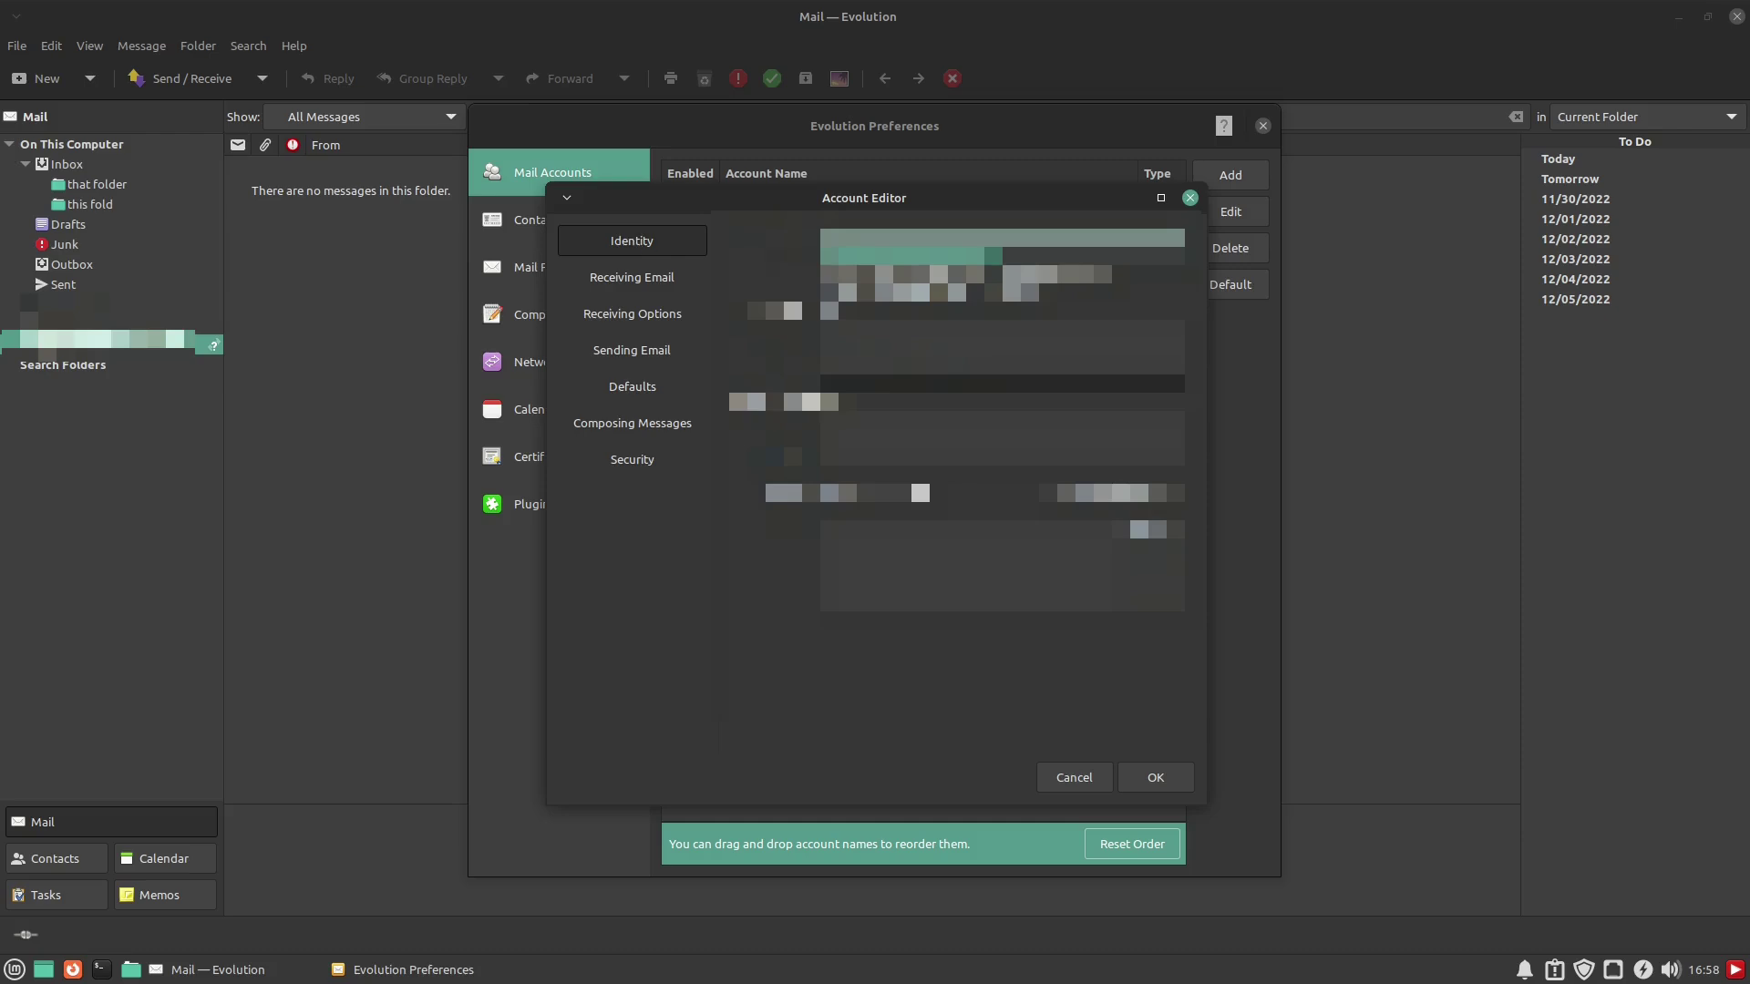
click(661, 278)
click(649, 313)
click(649, 347)
click(631, 384)
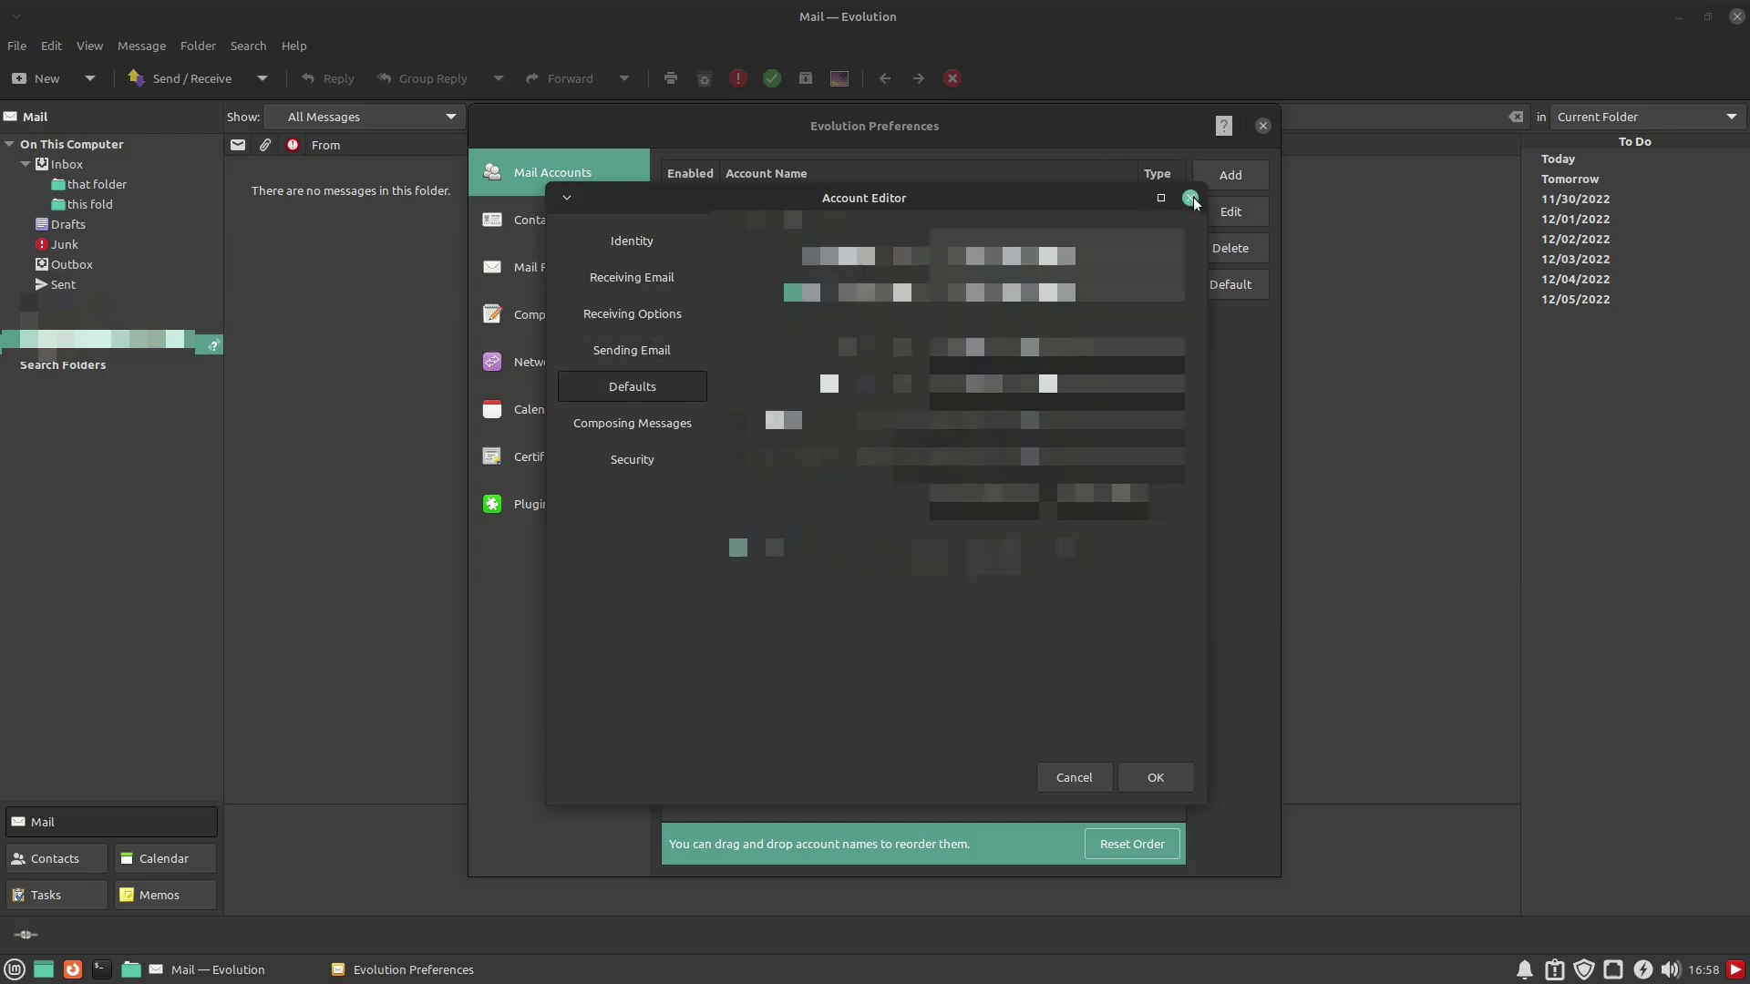
click(1190, 198)
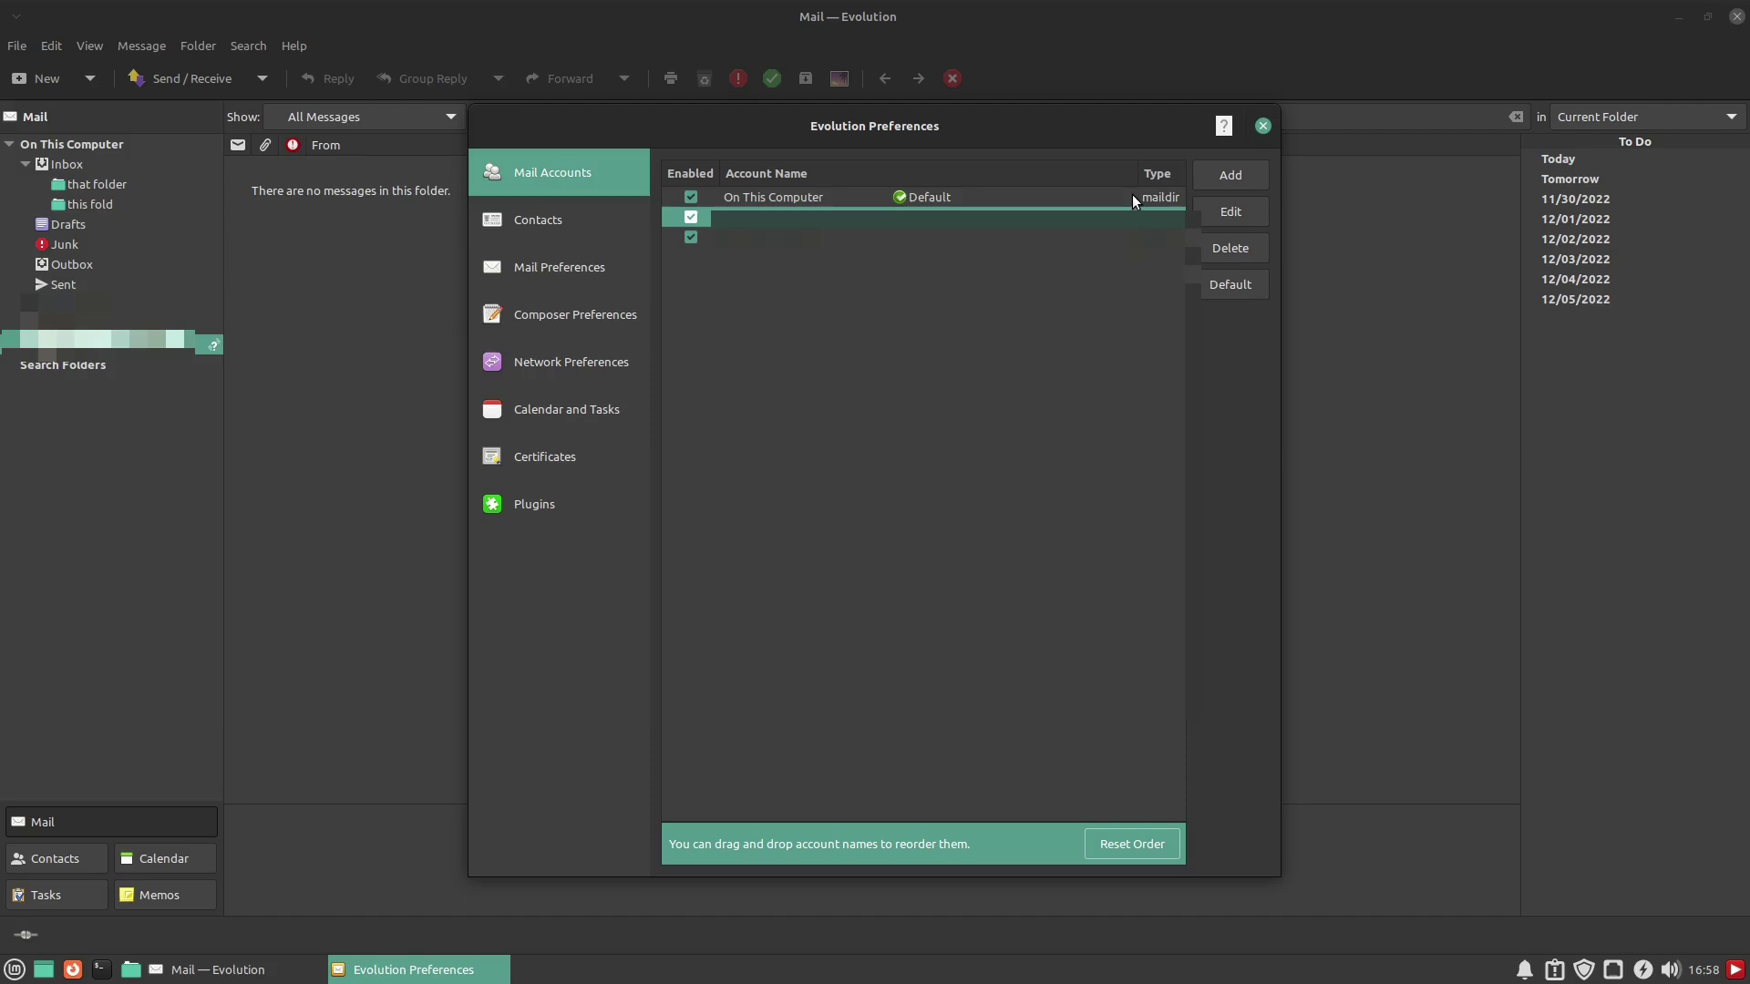
Check the Contacts settings, keeping OpenStreetMap and the locale-default table date format
click(556, 227)
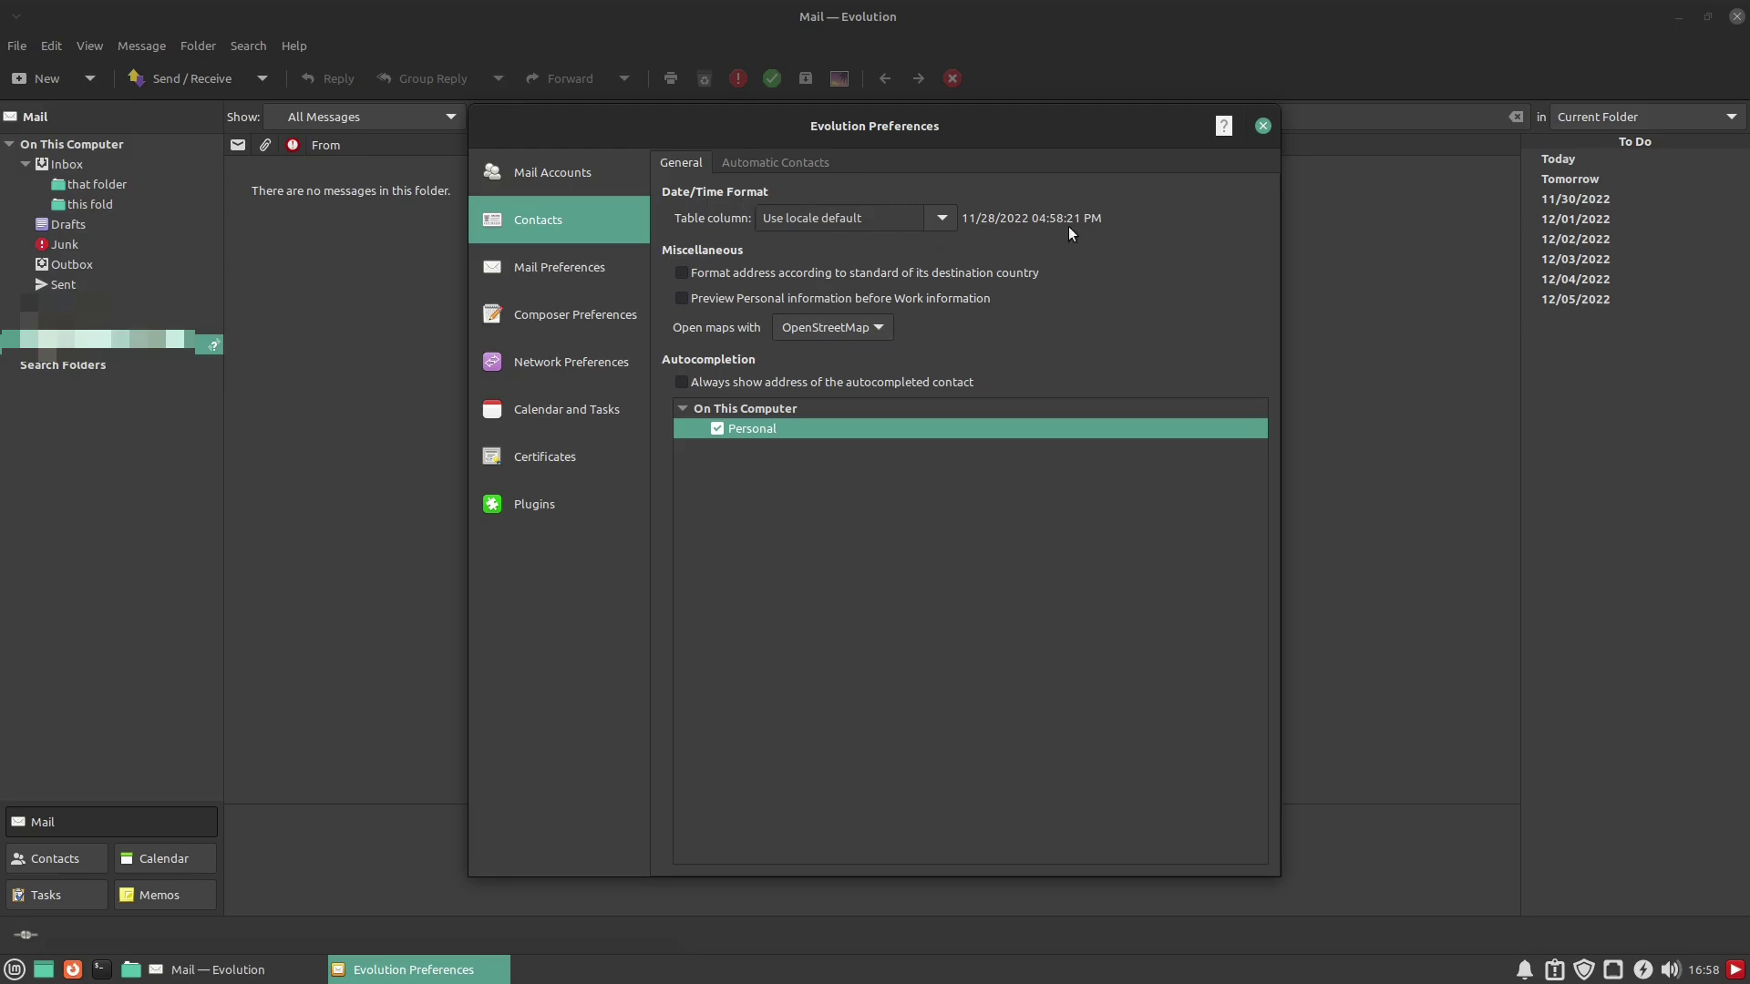
click(857, 326)
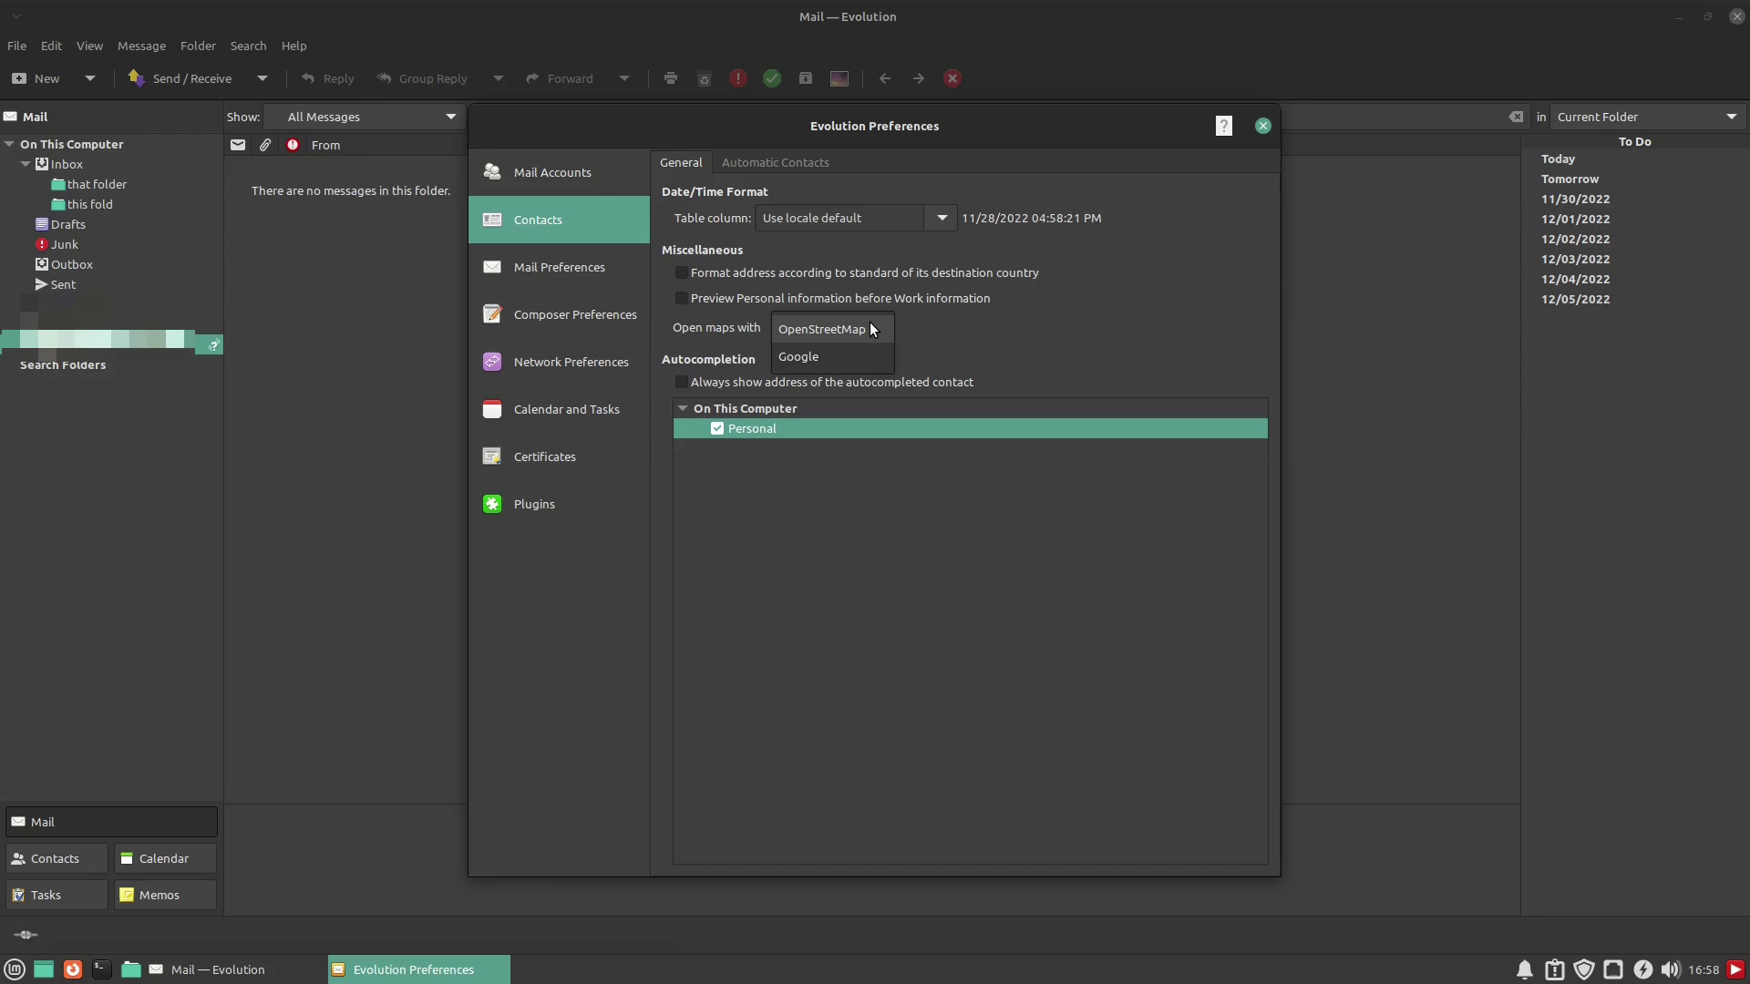
click(930, 328)
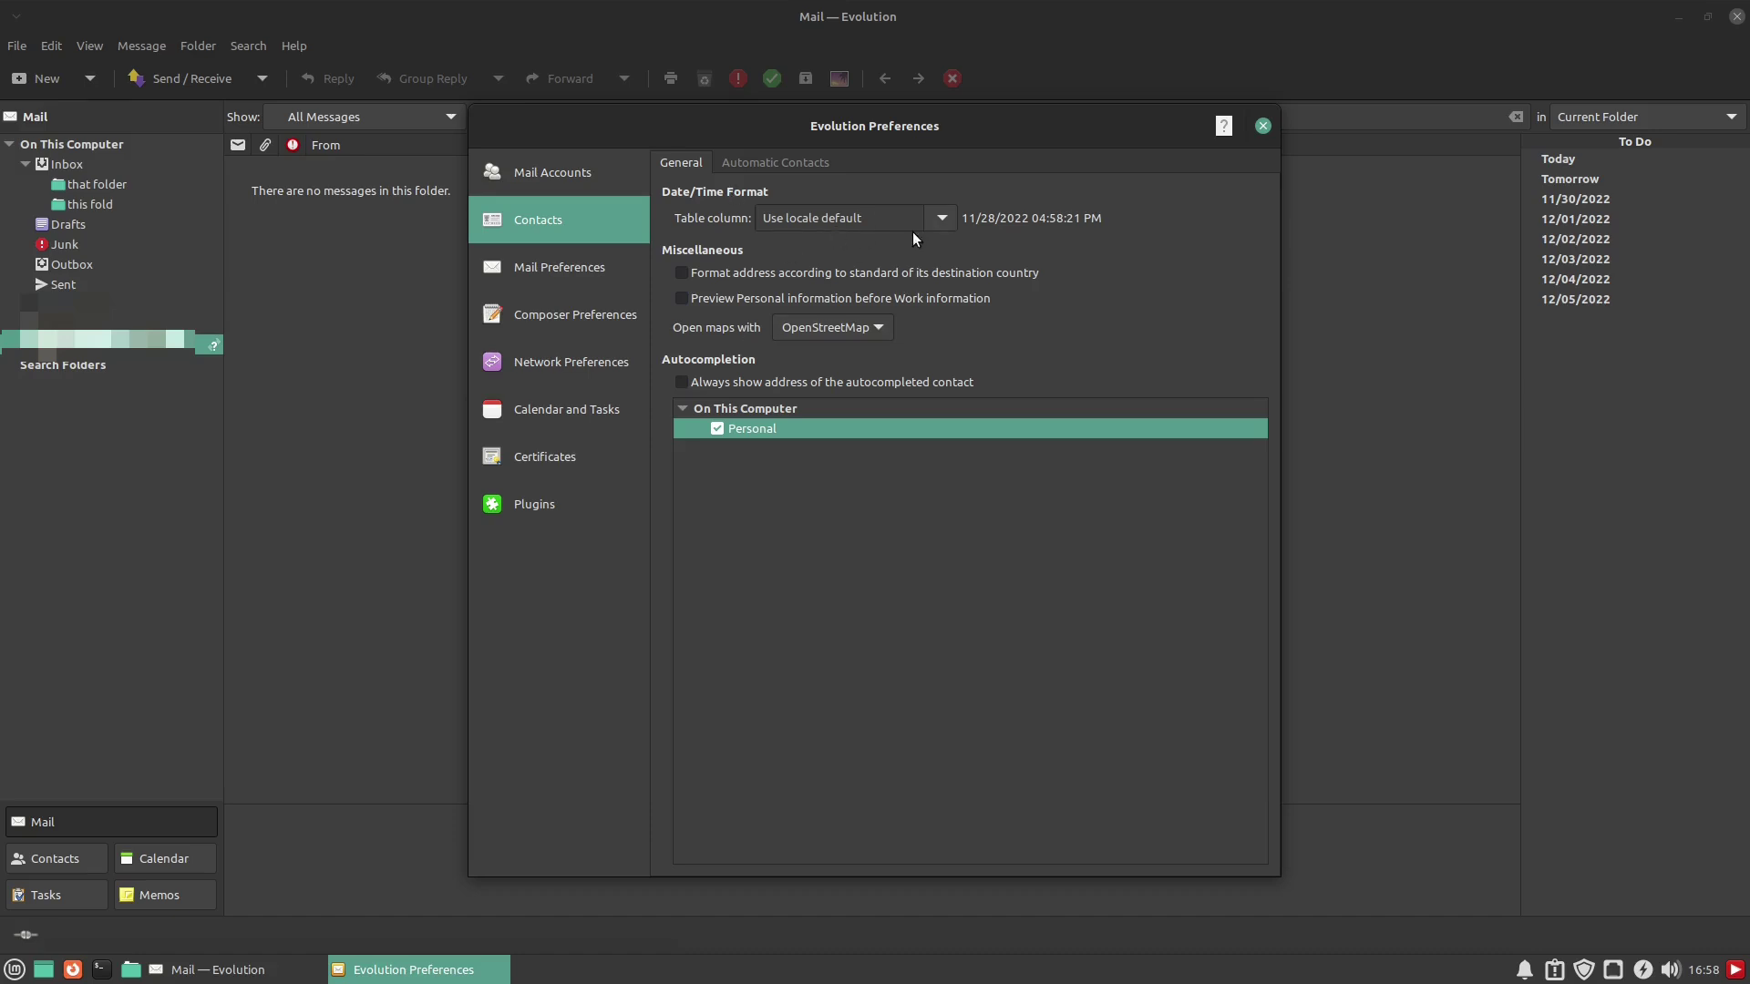
click(942, 220)
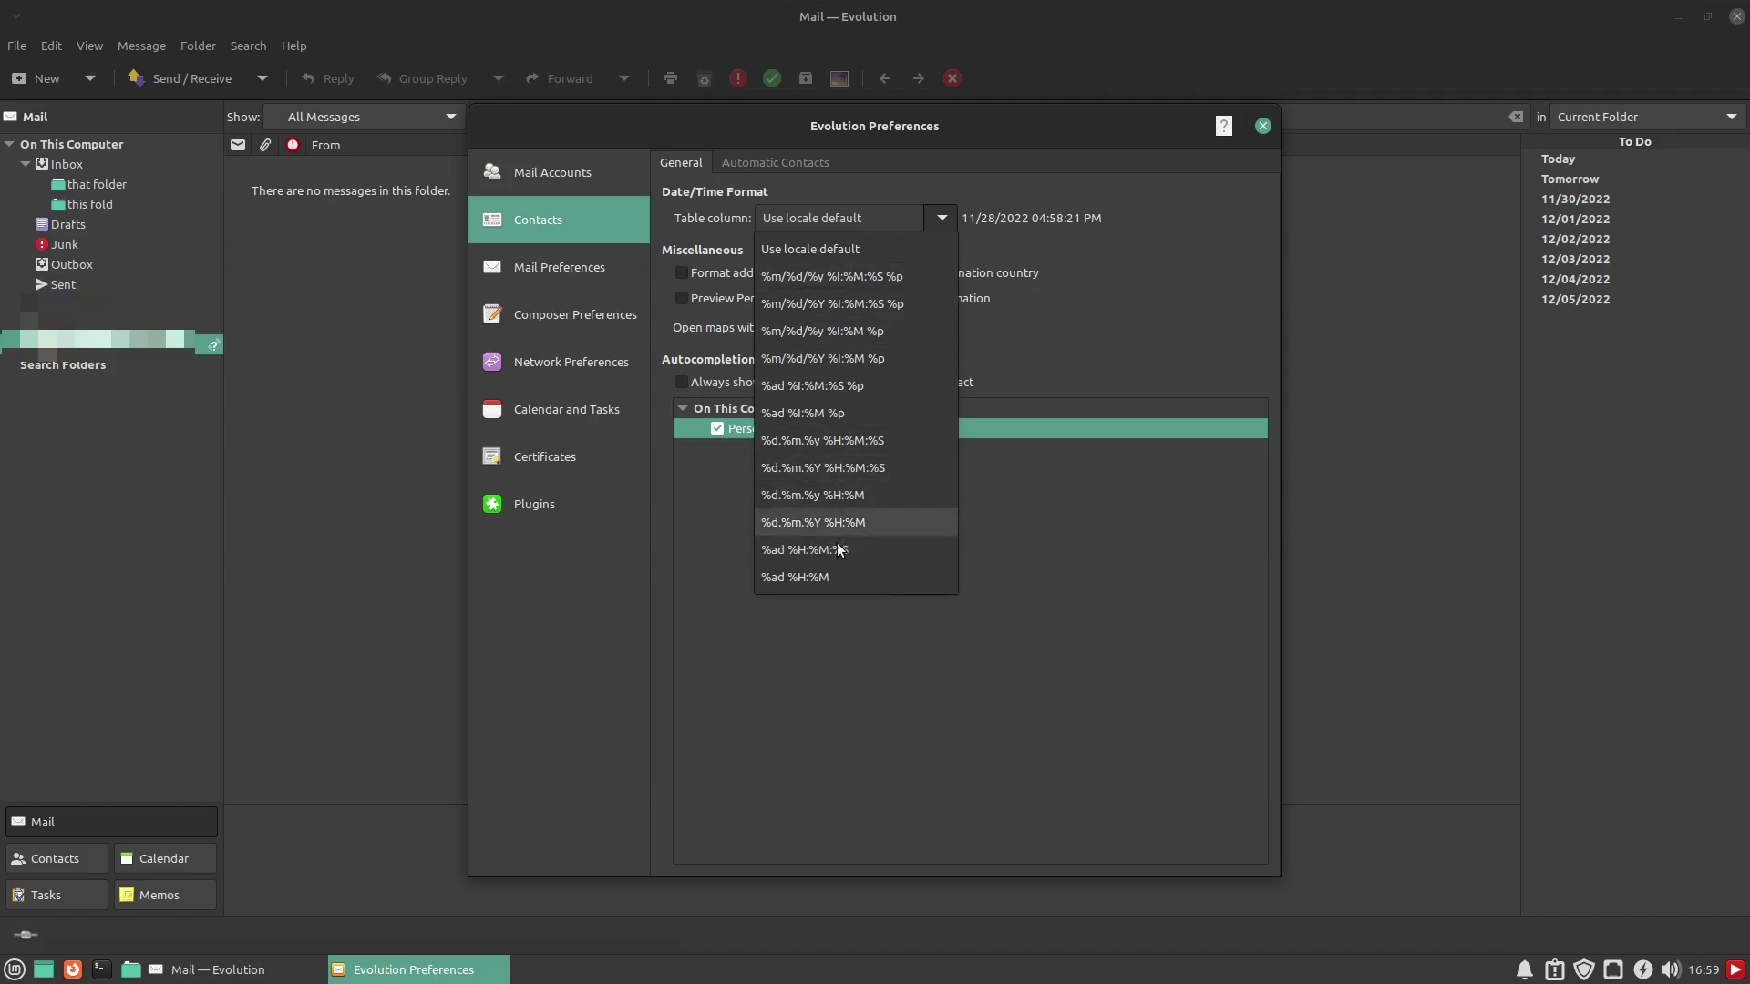
click(924, 205)
click(939, 218)
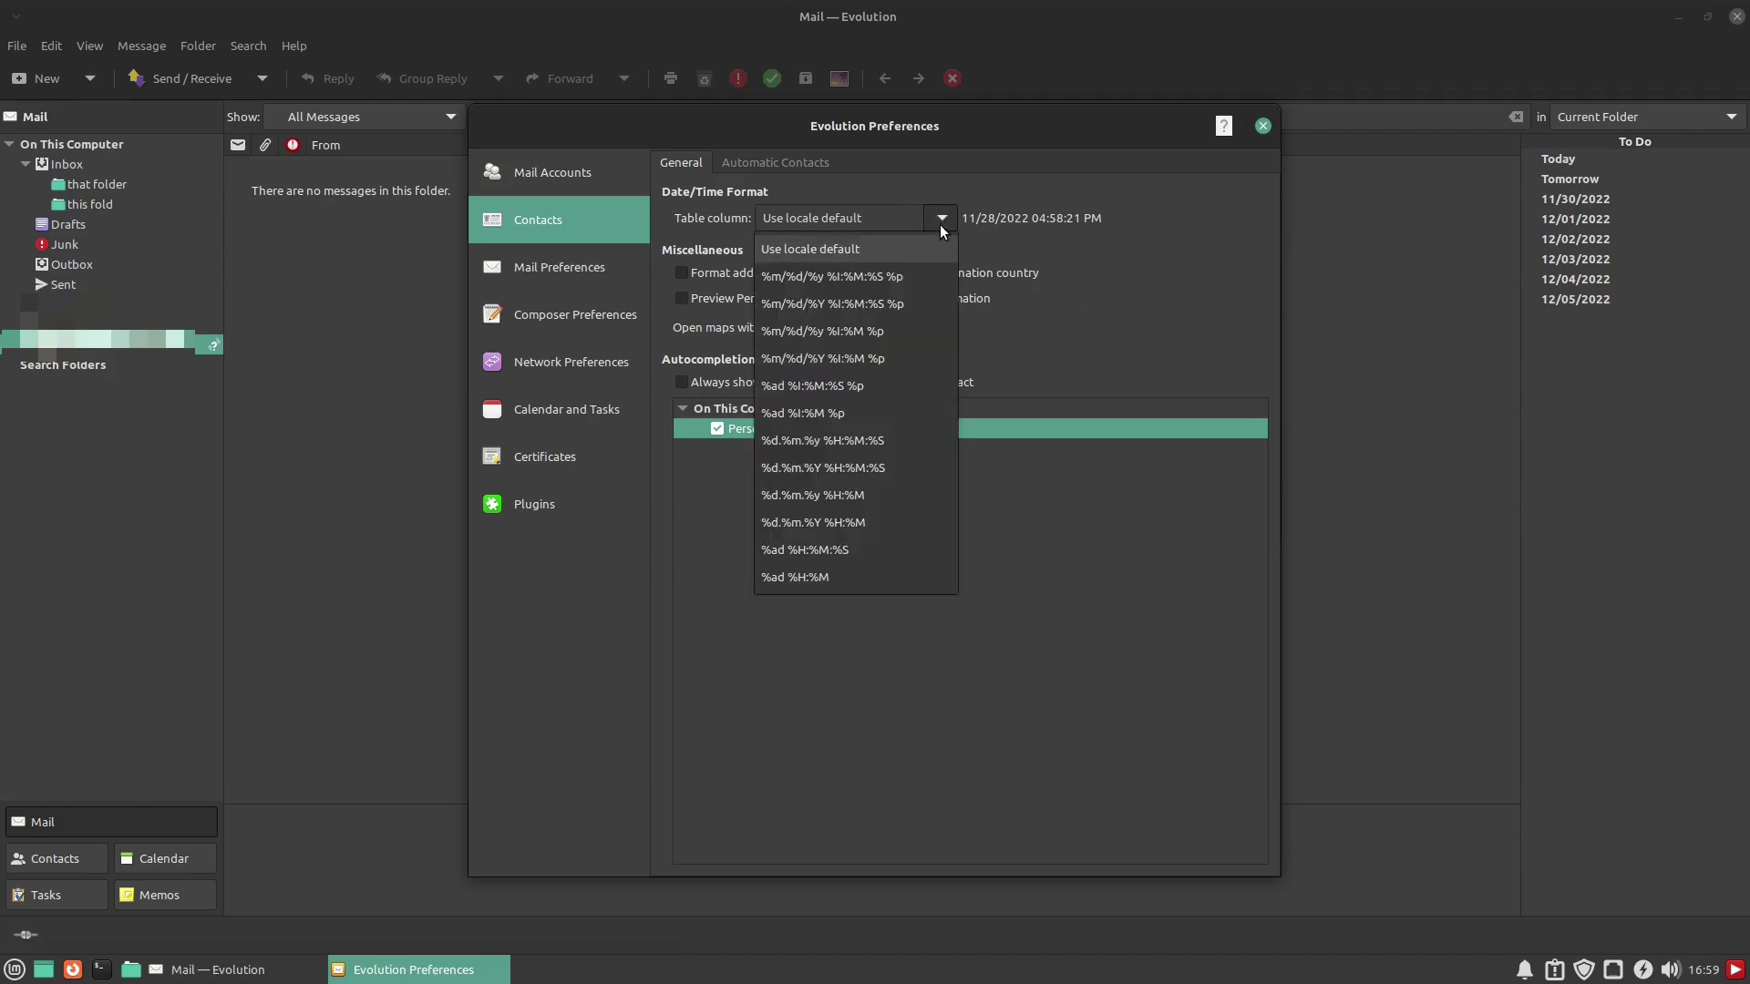
click(1123, 308)
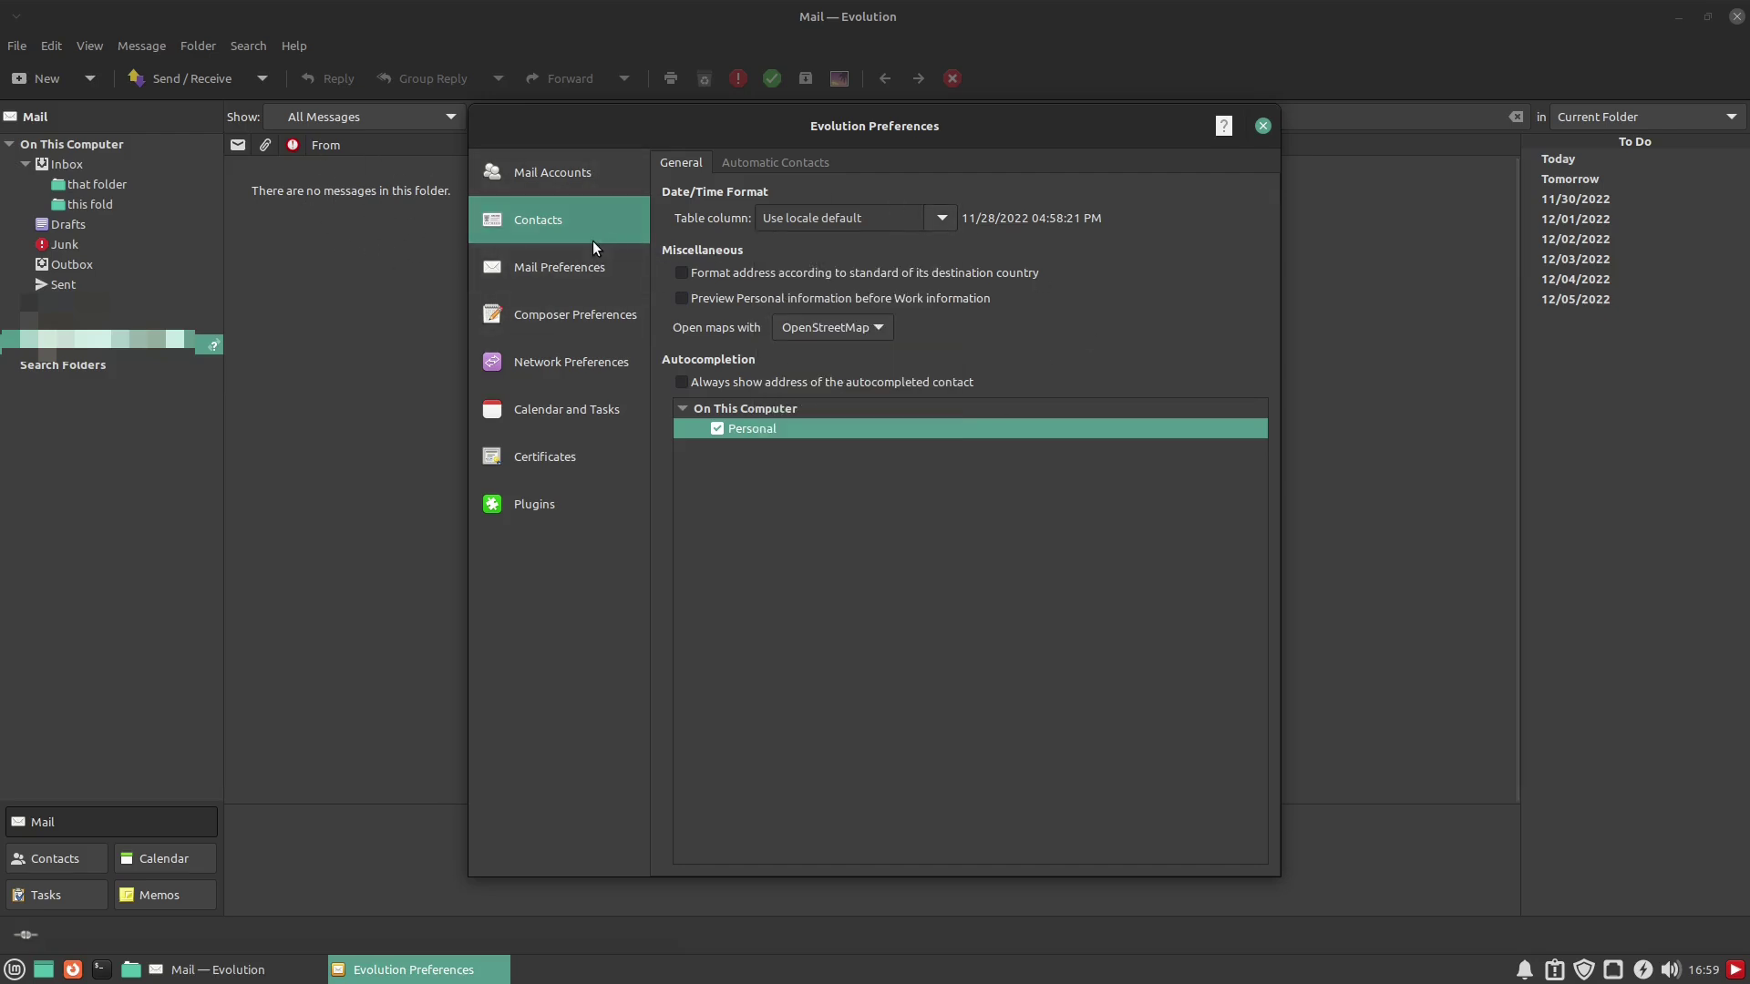
click(588, 272)
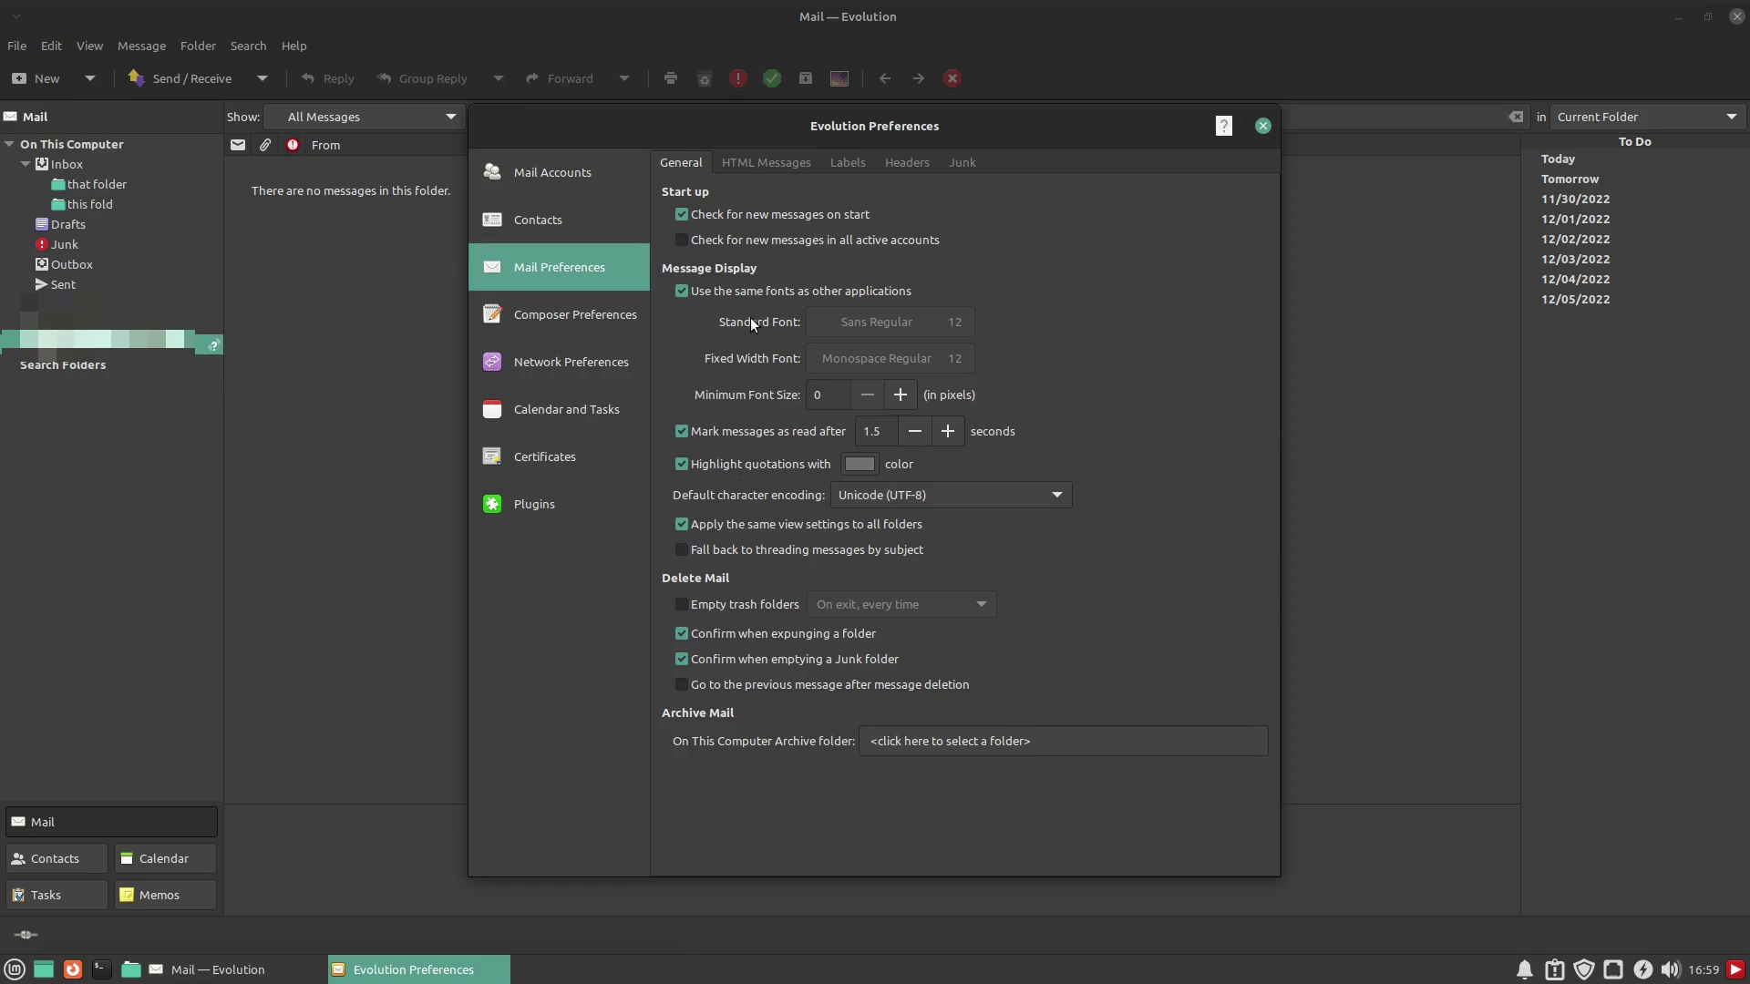
Toggle 'Use the same fonts' and automatic trash emptying on and off, leaving both as before
click(682, 291)
click(682, 292)
click(709, 610)
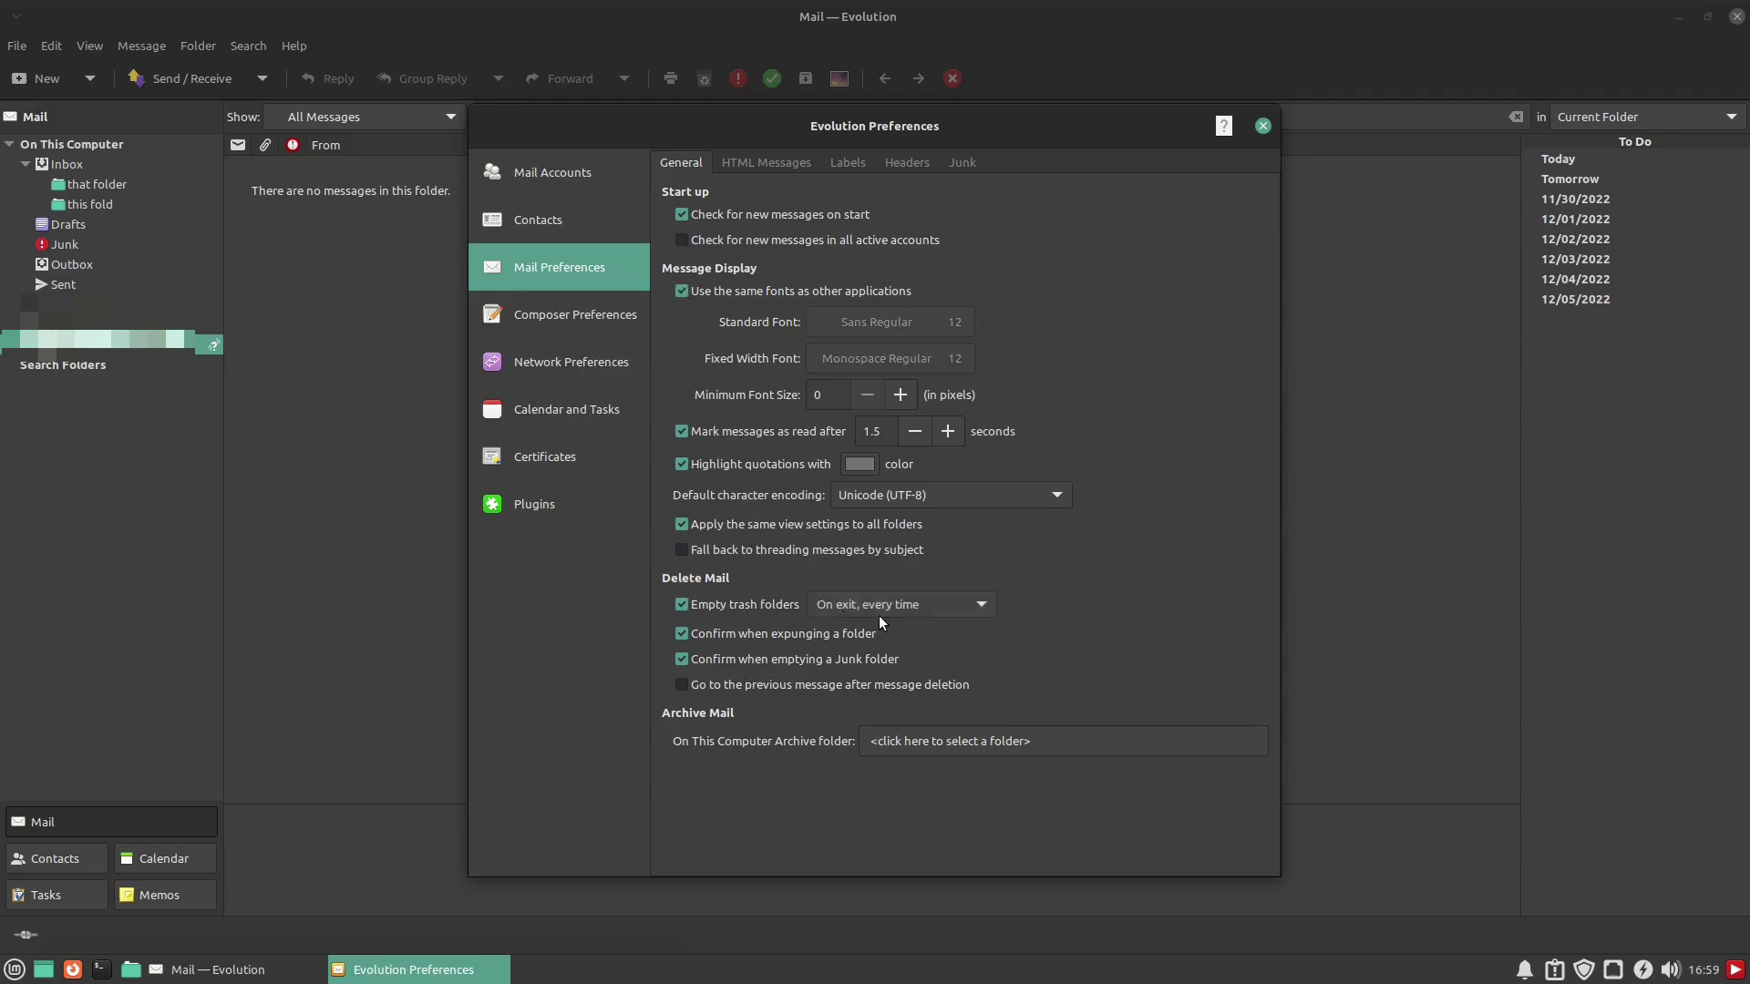
click(983, 607)
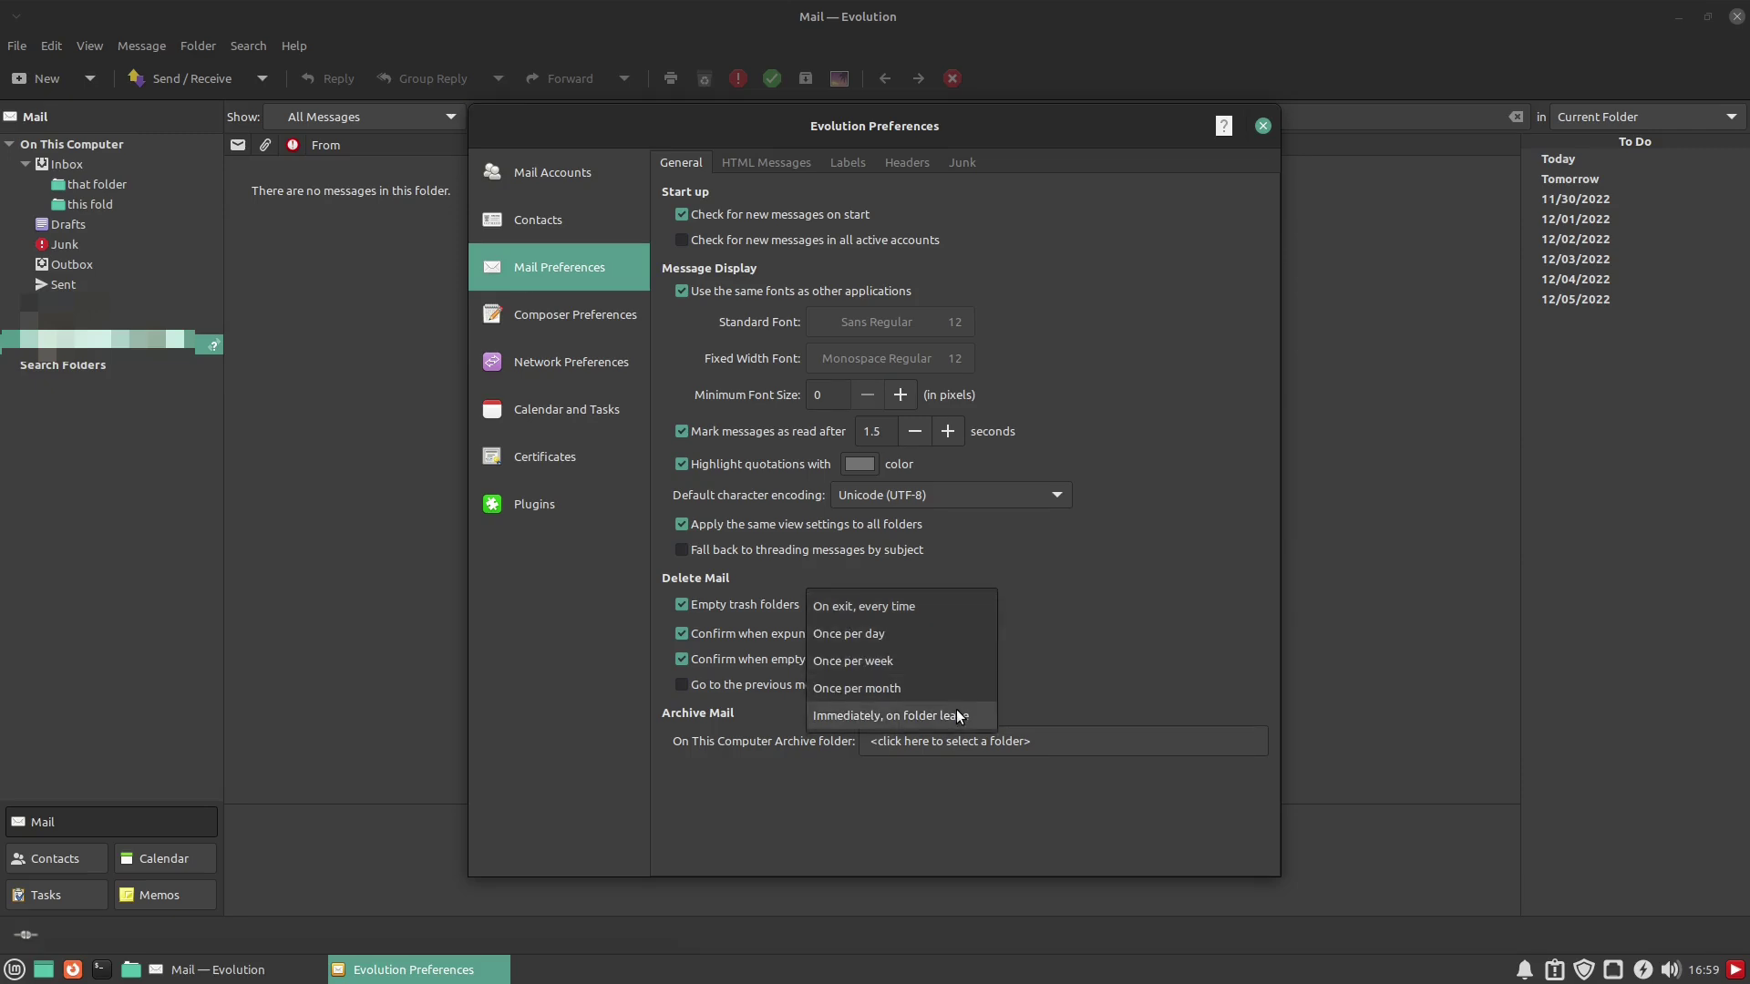
click(1045, 592)
click(685, 605)
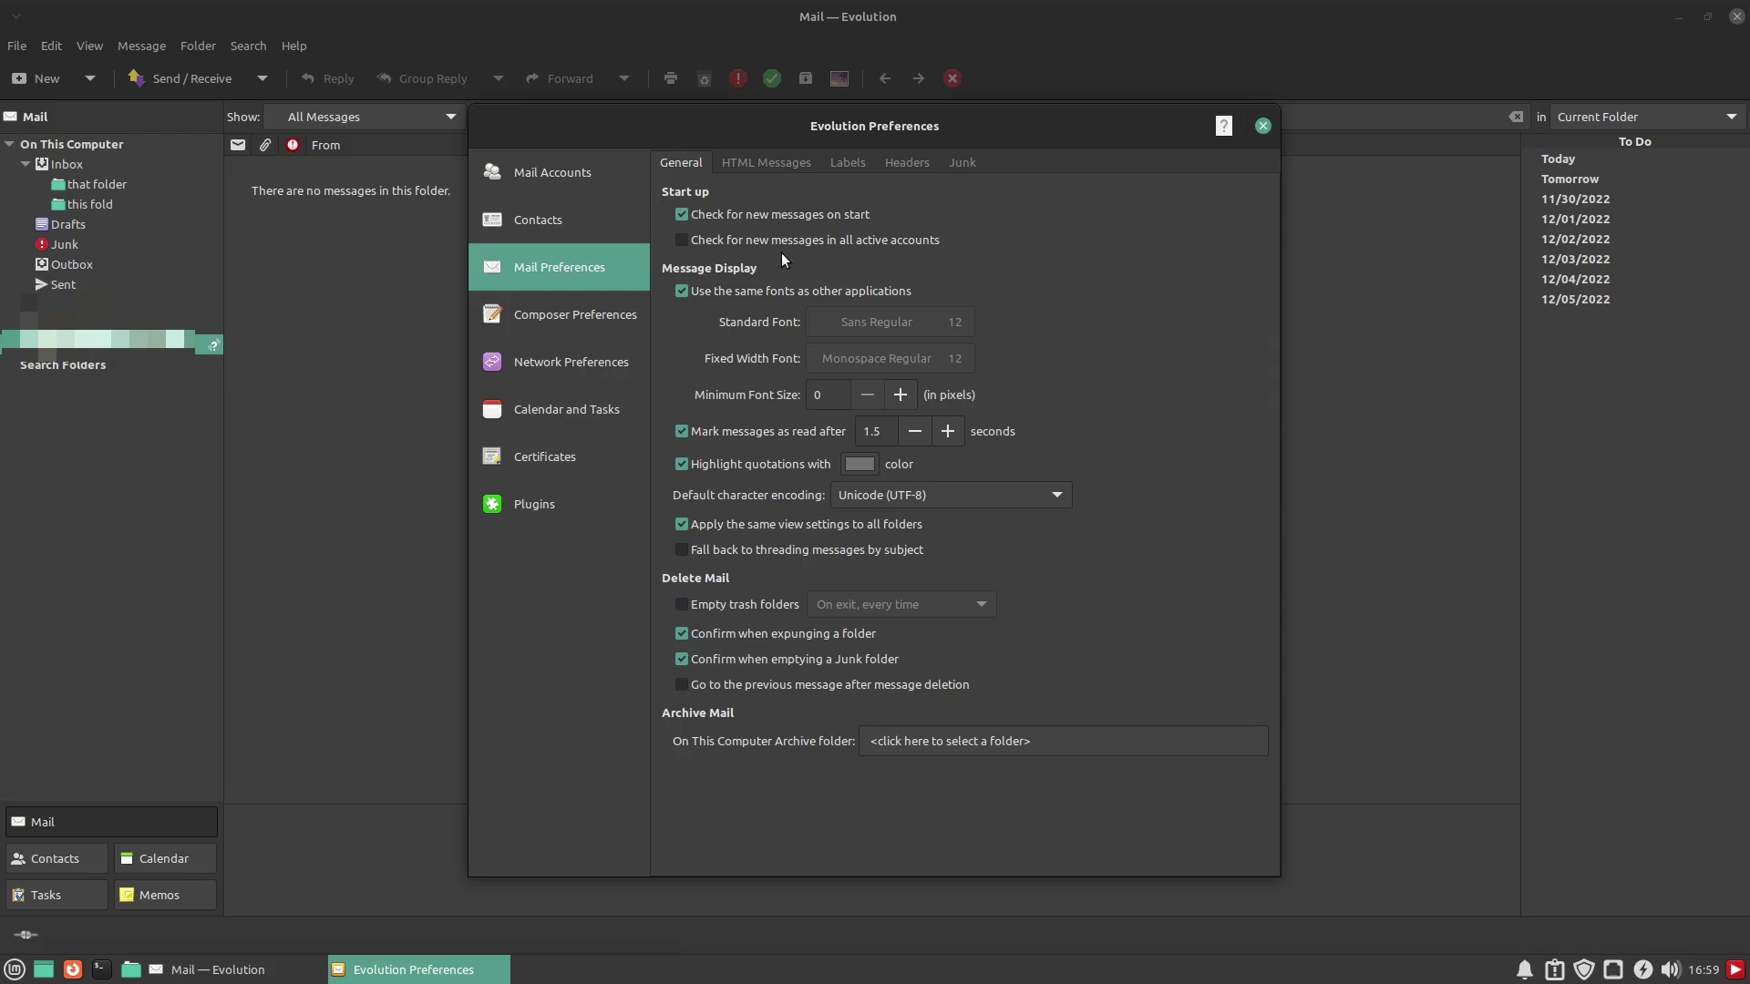
click(757, 166)
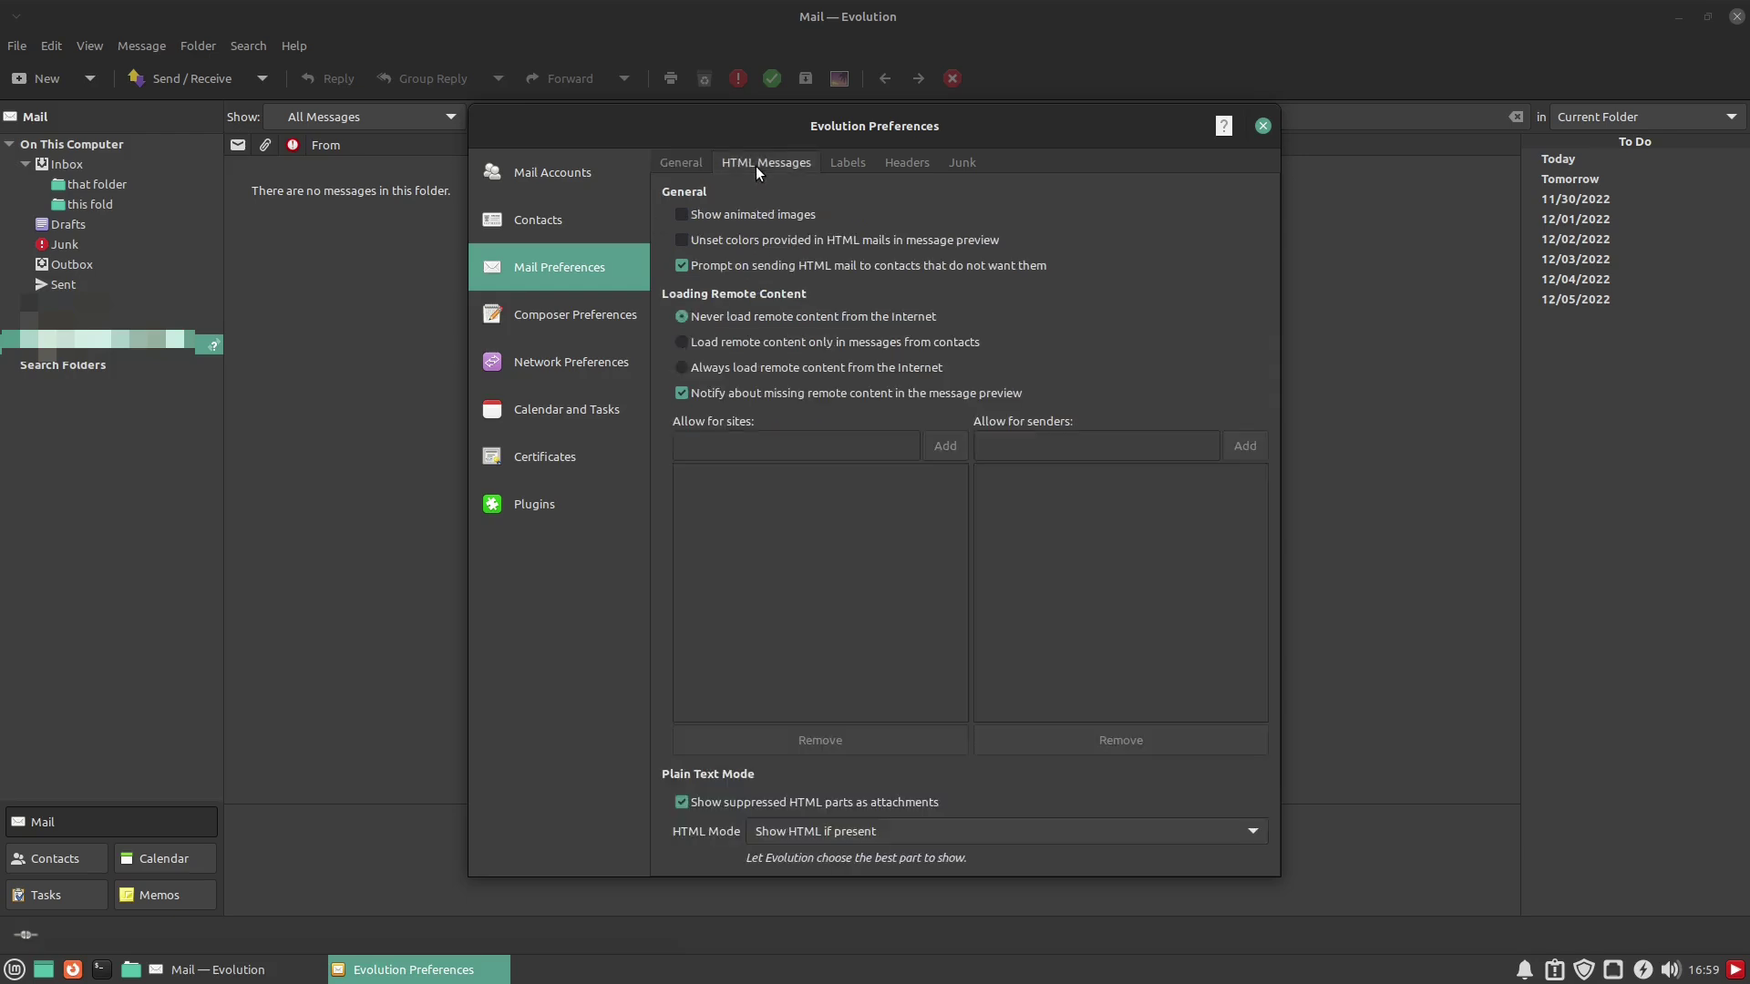
Look over the Labels, Headers and Junk tabs of Mail Preferences, then go to Composer Preferences
click(849, 162)
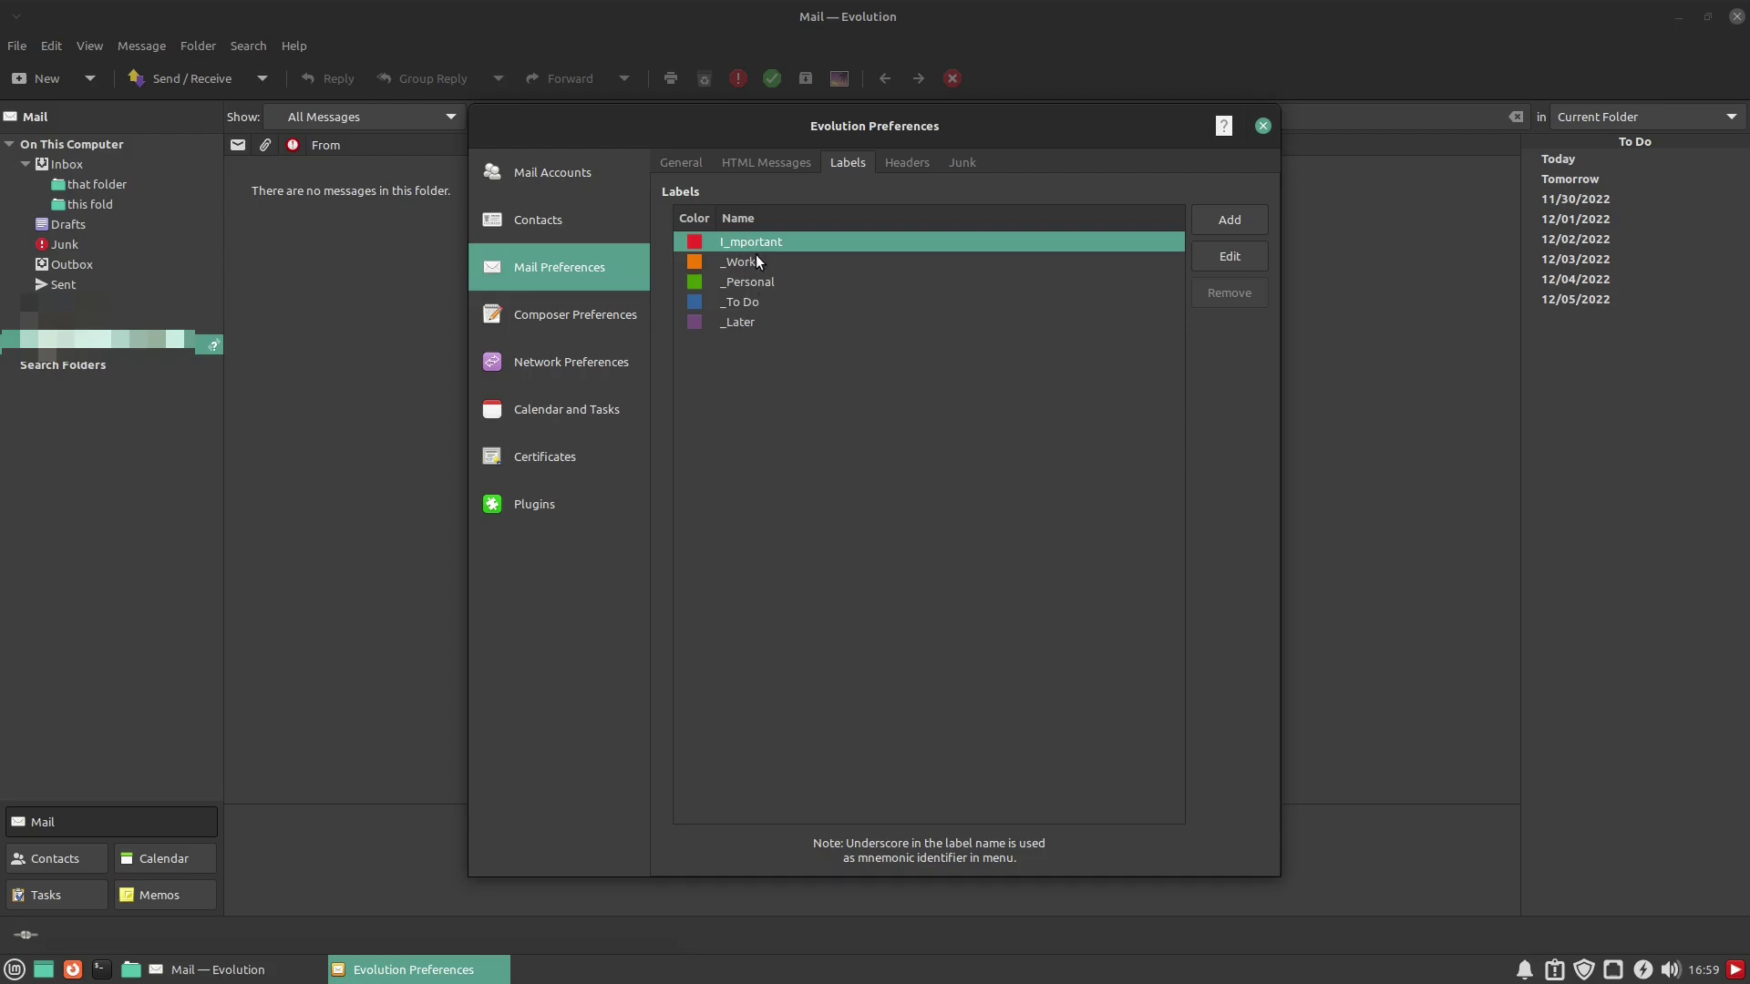
click(908, 162)
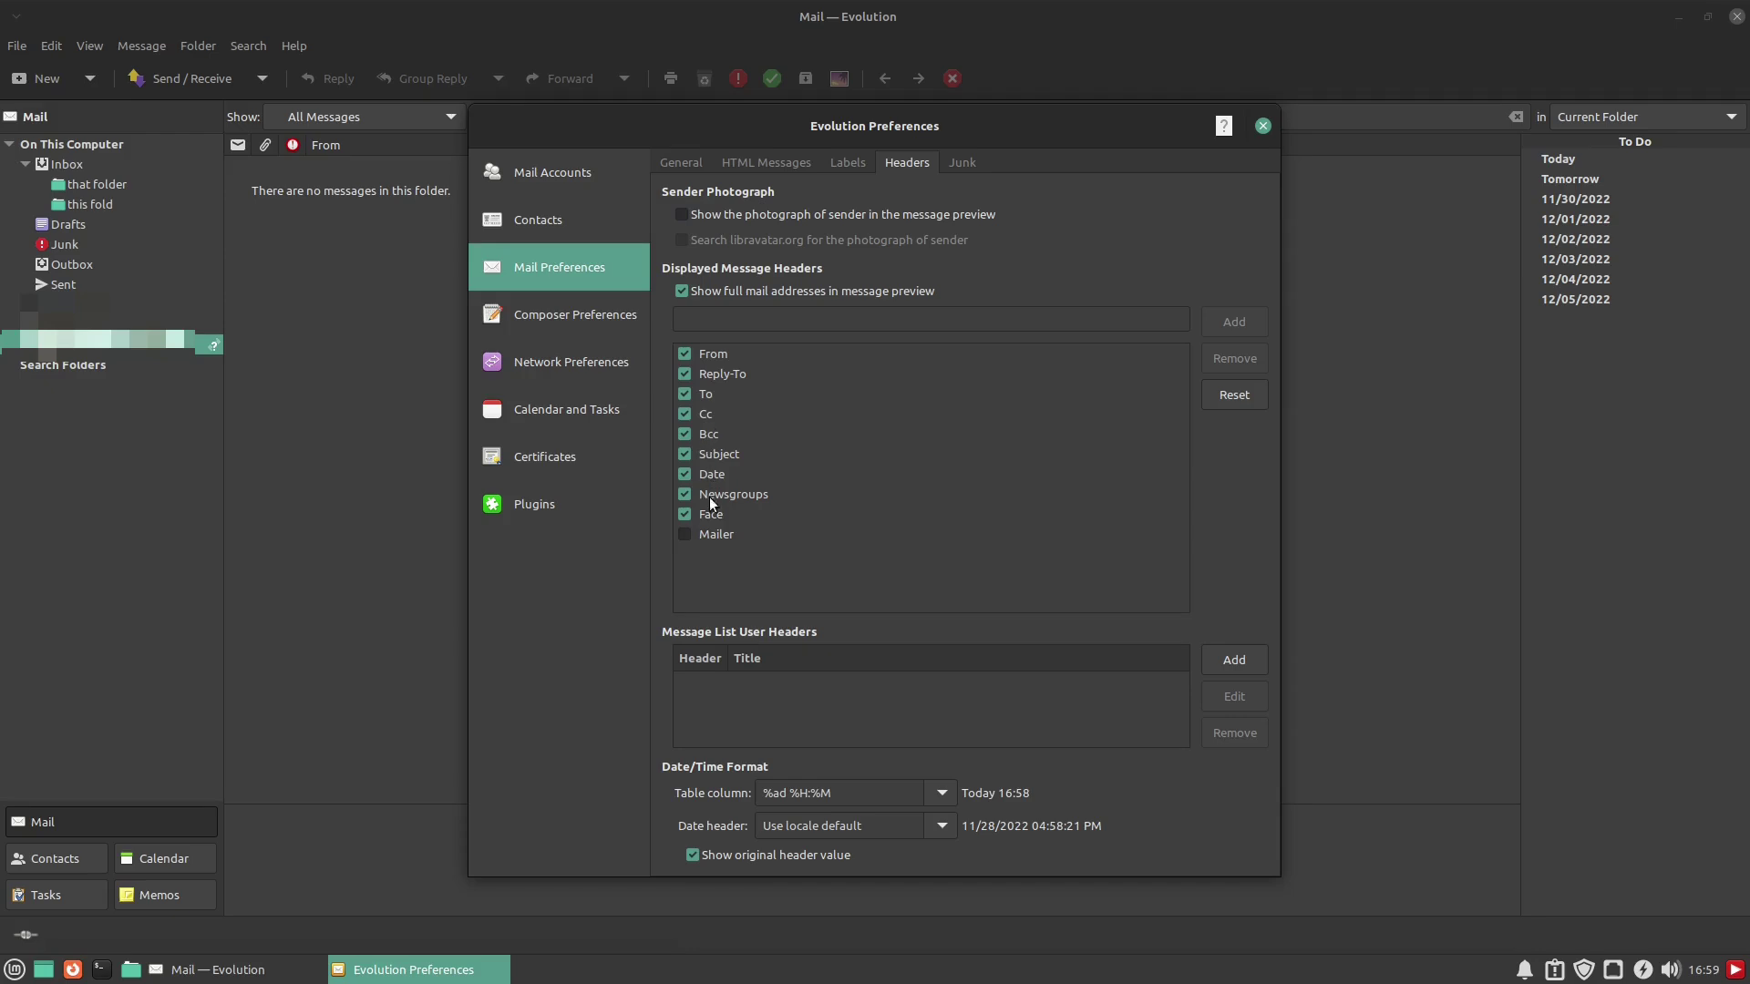
click(962, 162)
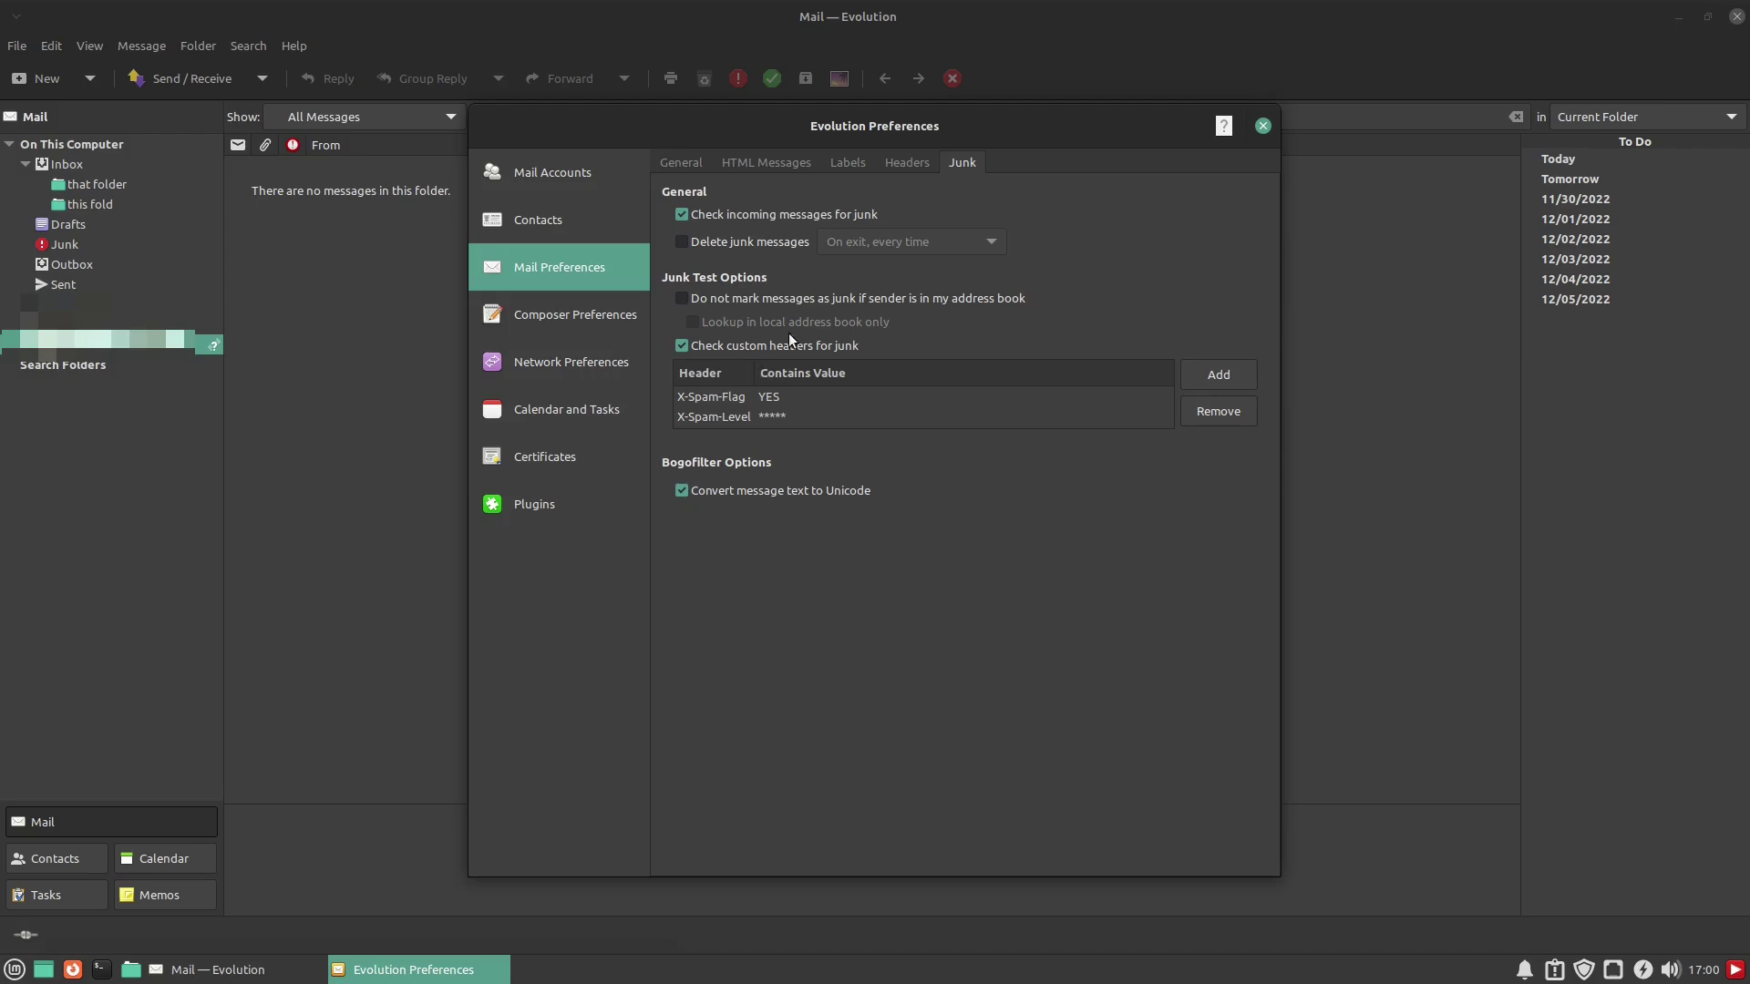
click(538, 310)
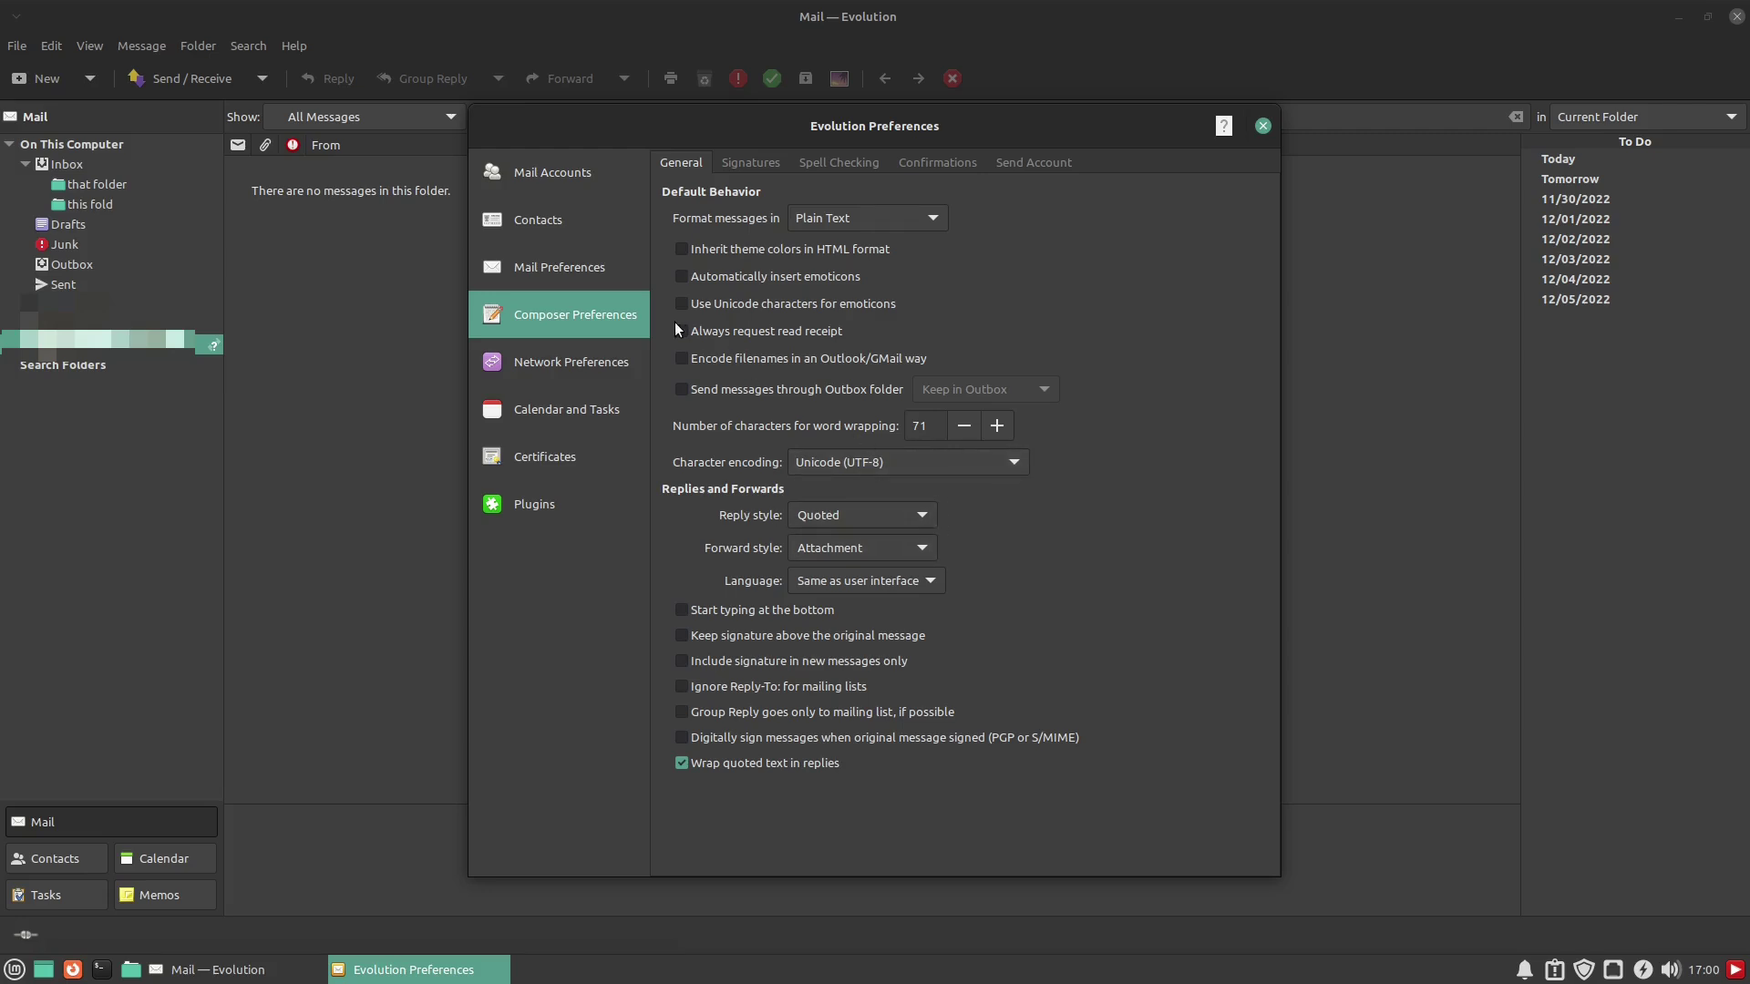
Check the reply and forward style lists, keeping Quoted replies and Attachment forwarding
click(925, 517)
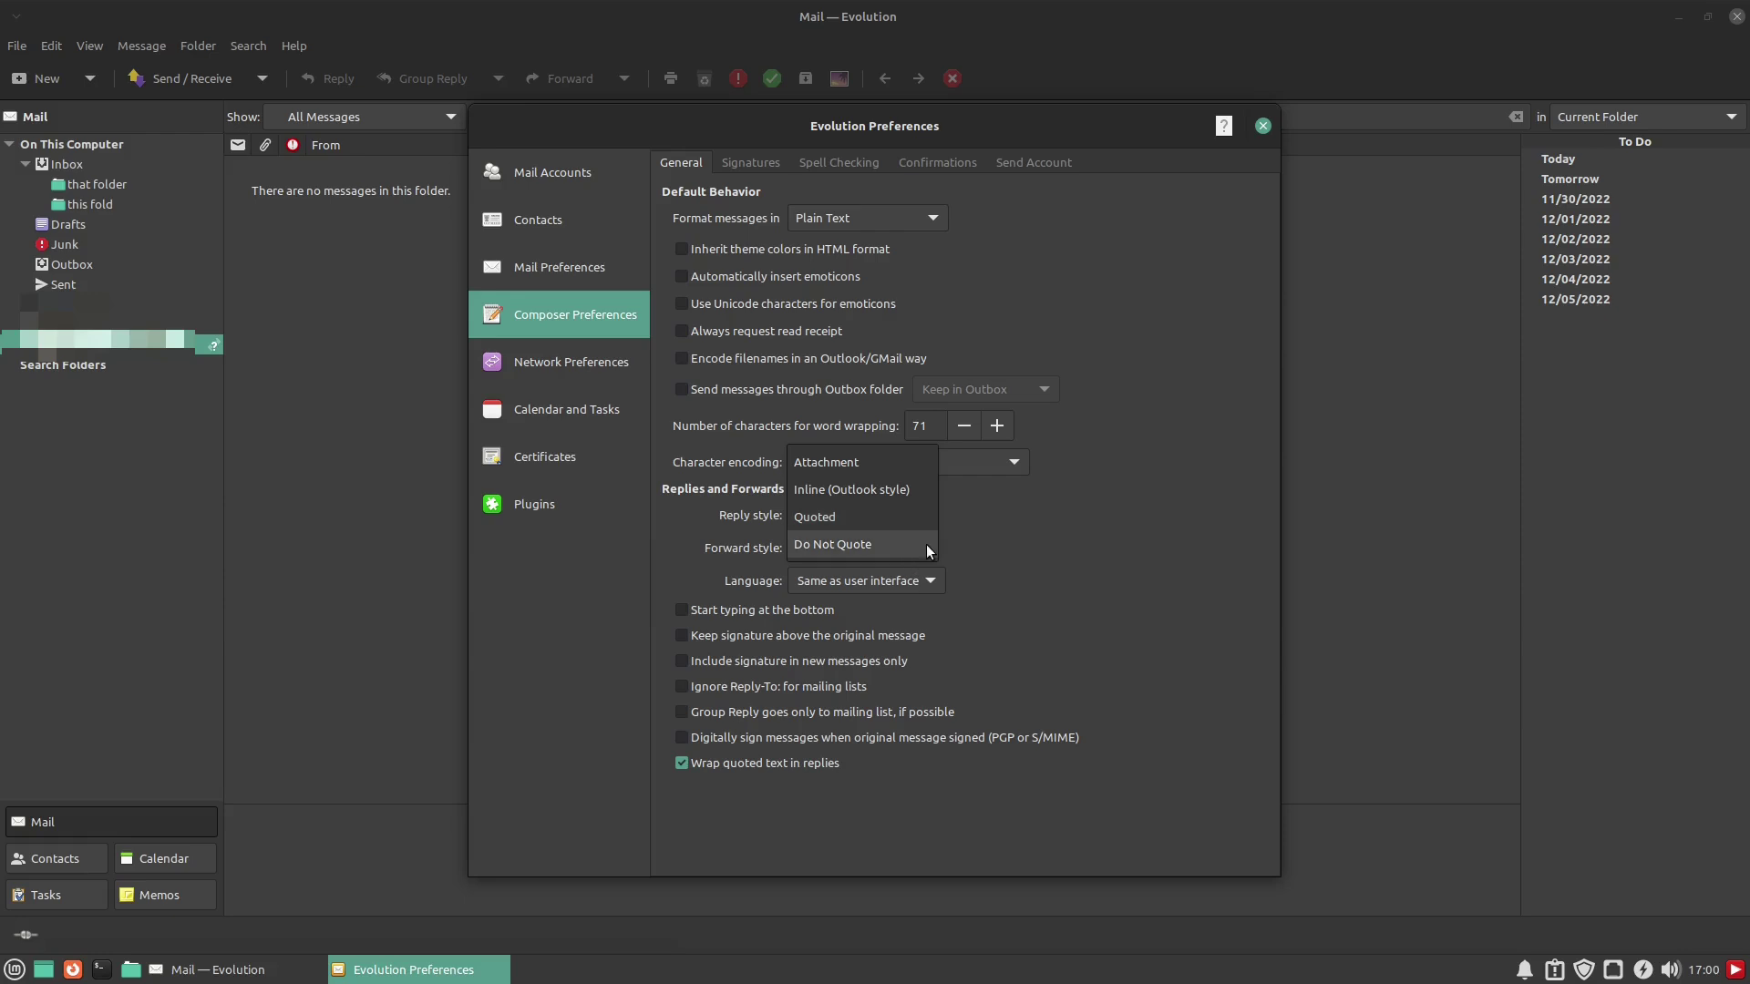
click(1085, 509)
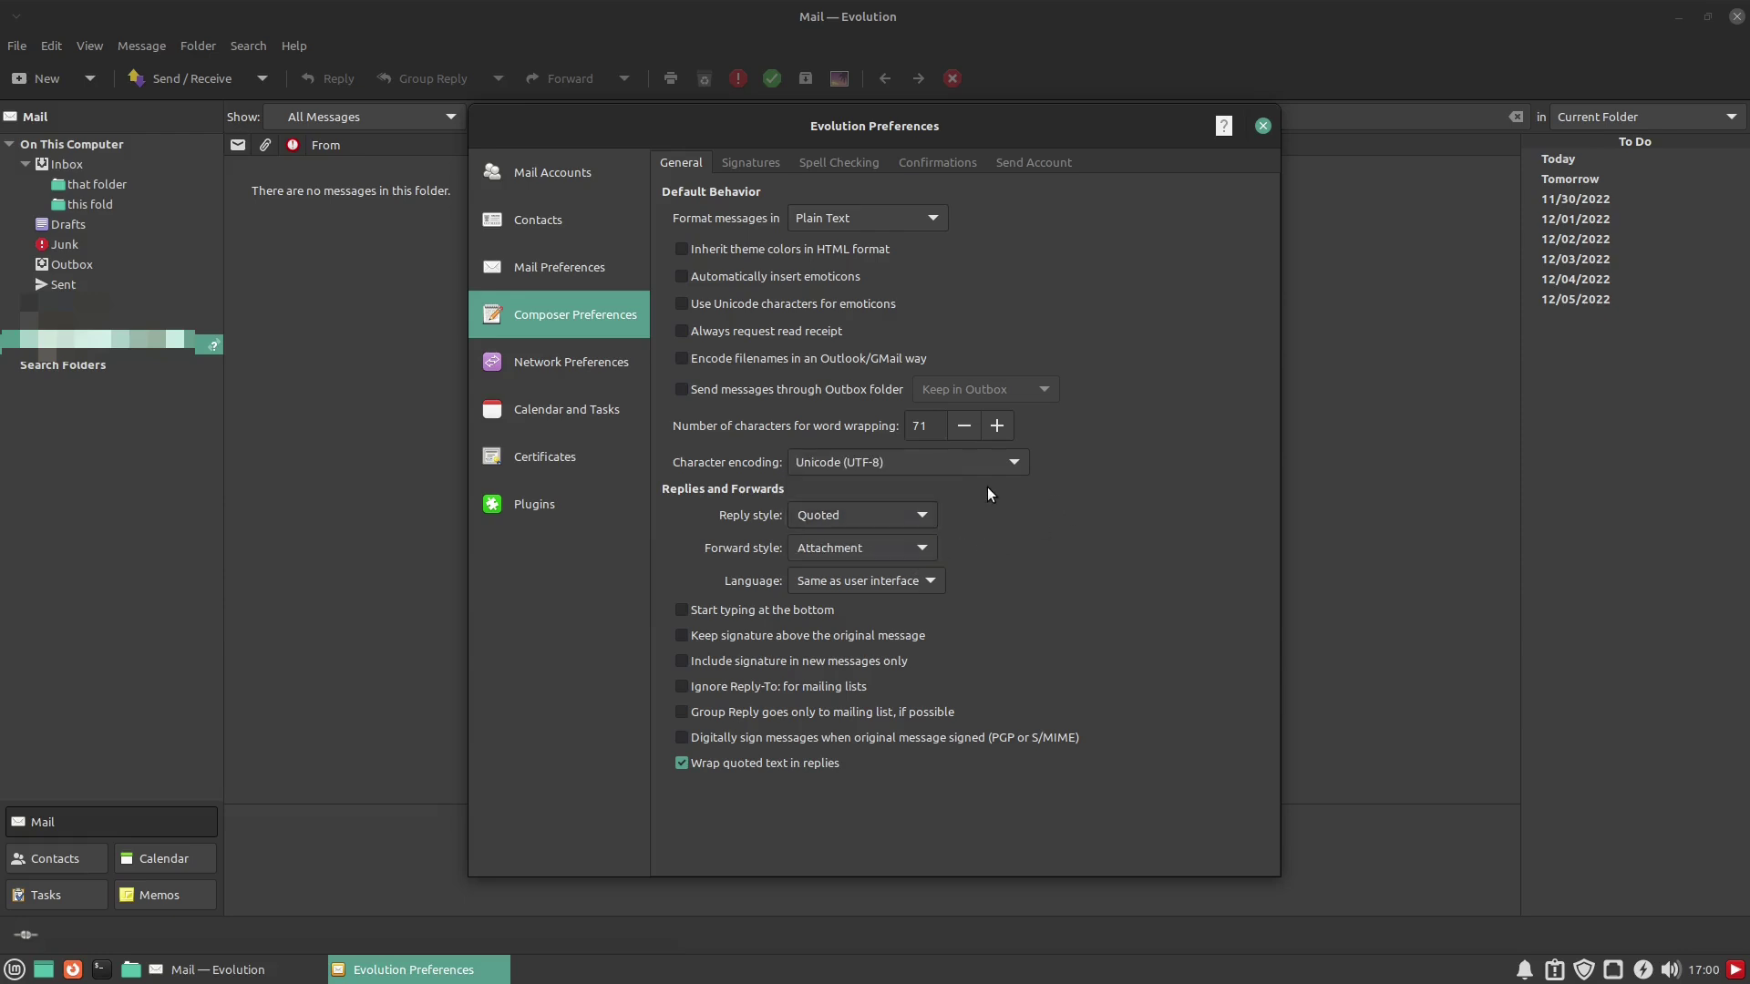
click(921, 549)
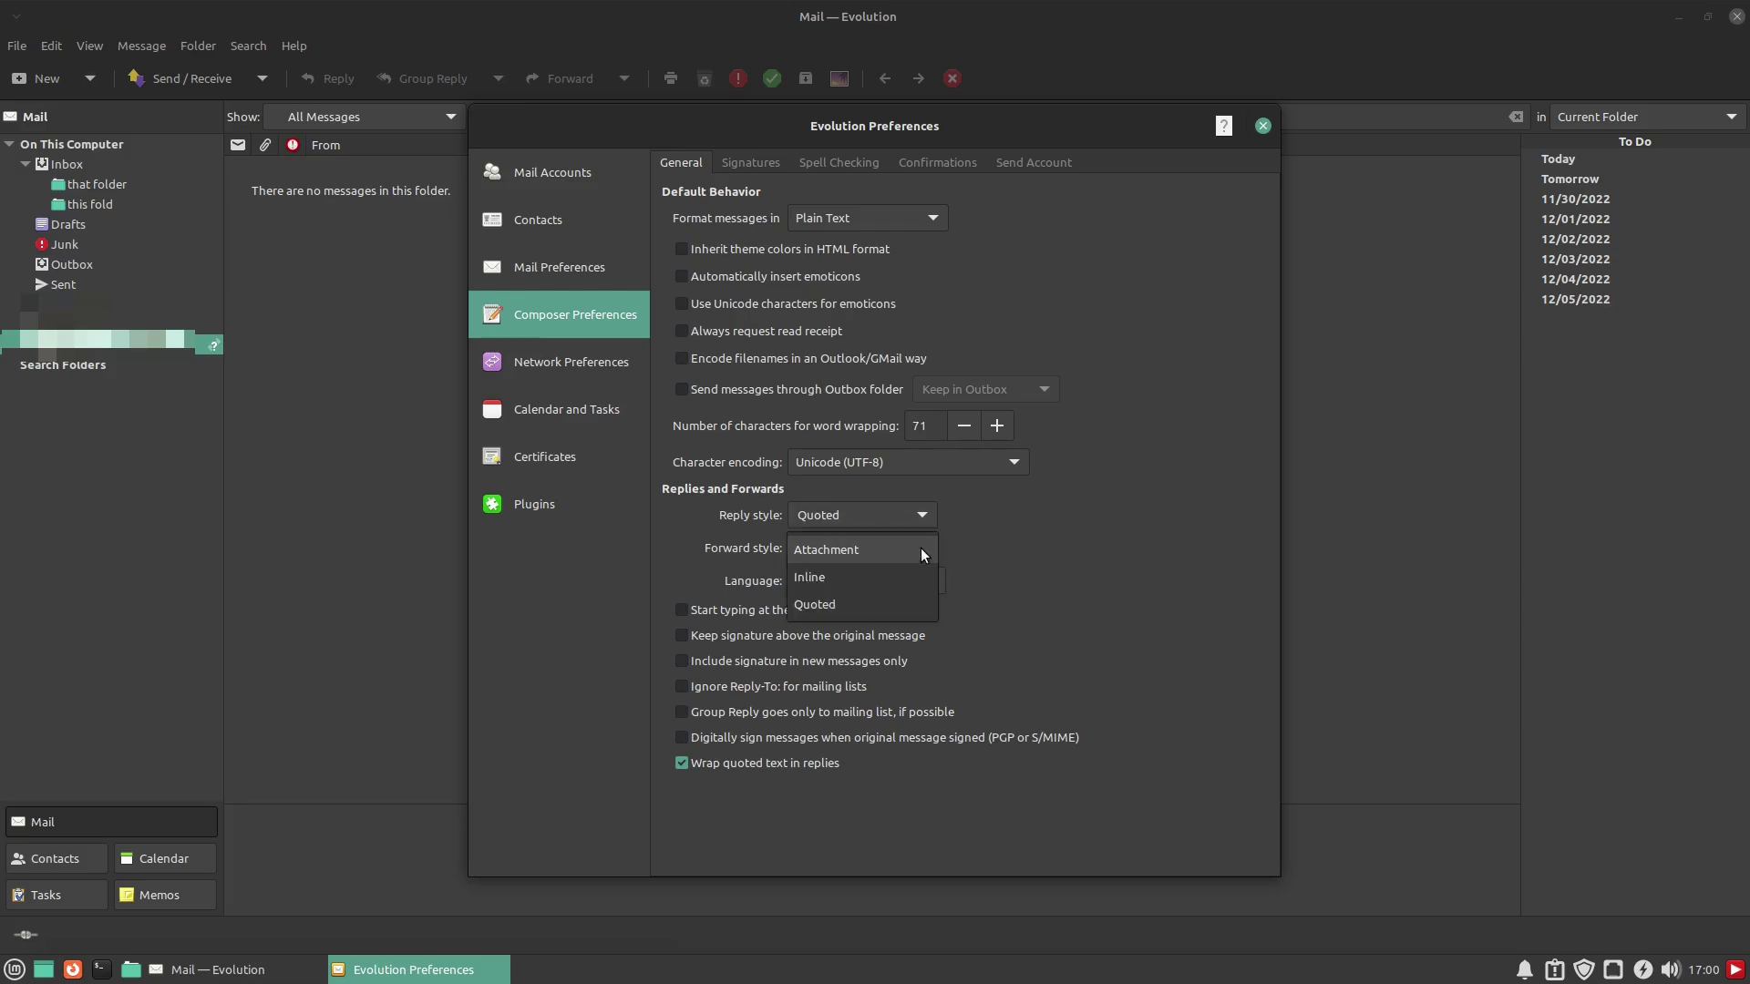
click(965, 544)
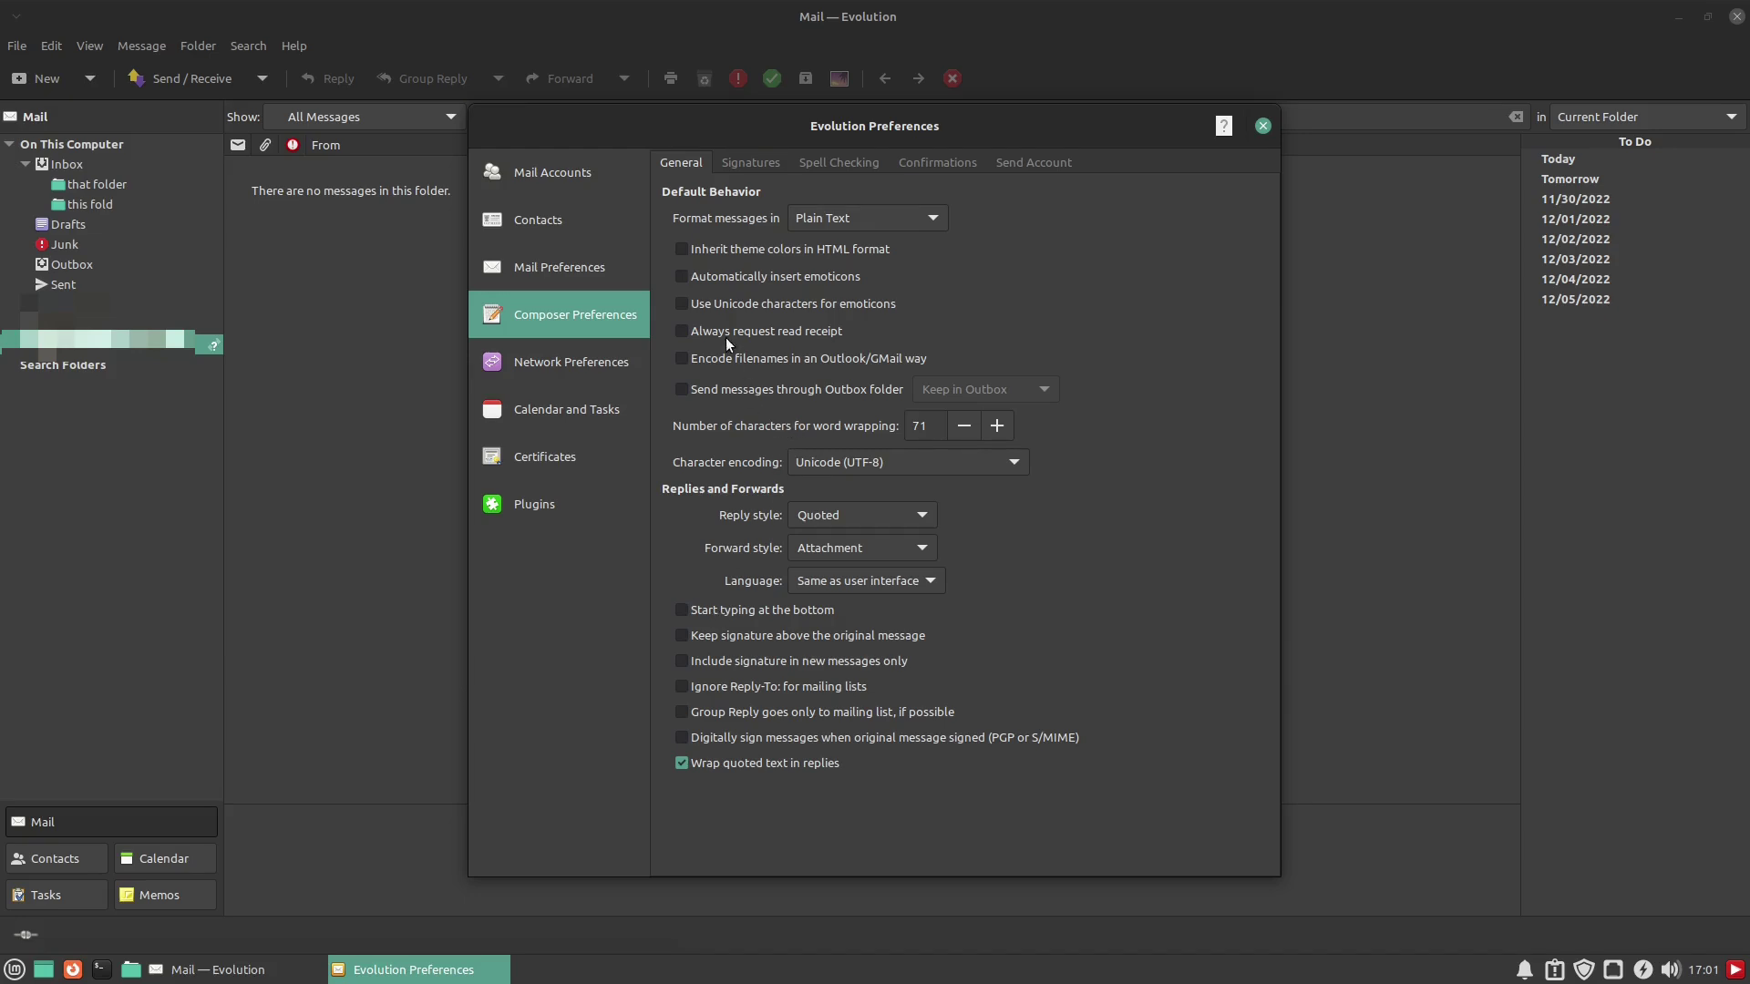
Add a Plain Text signature containing 'This sig' and save it as Unnamed
click(757, 155)
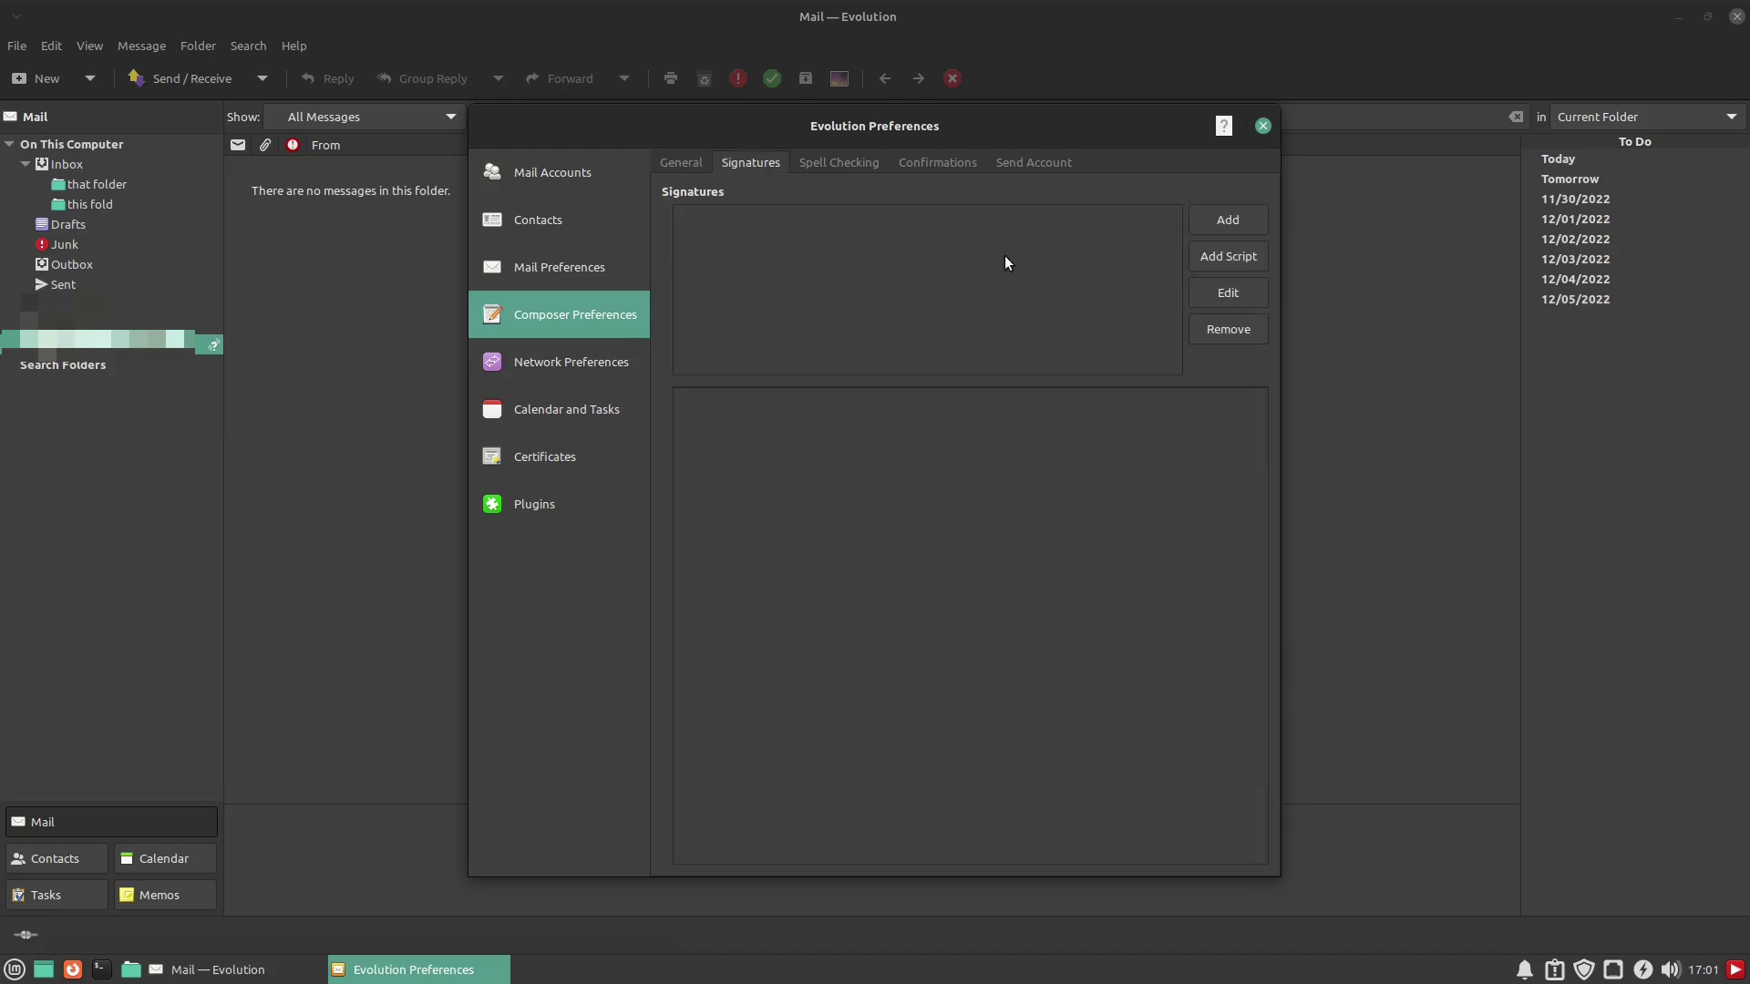
click(1221, 220)
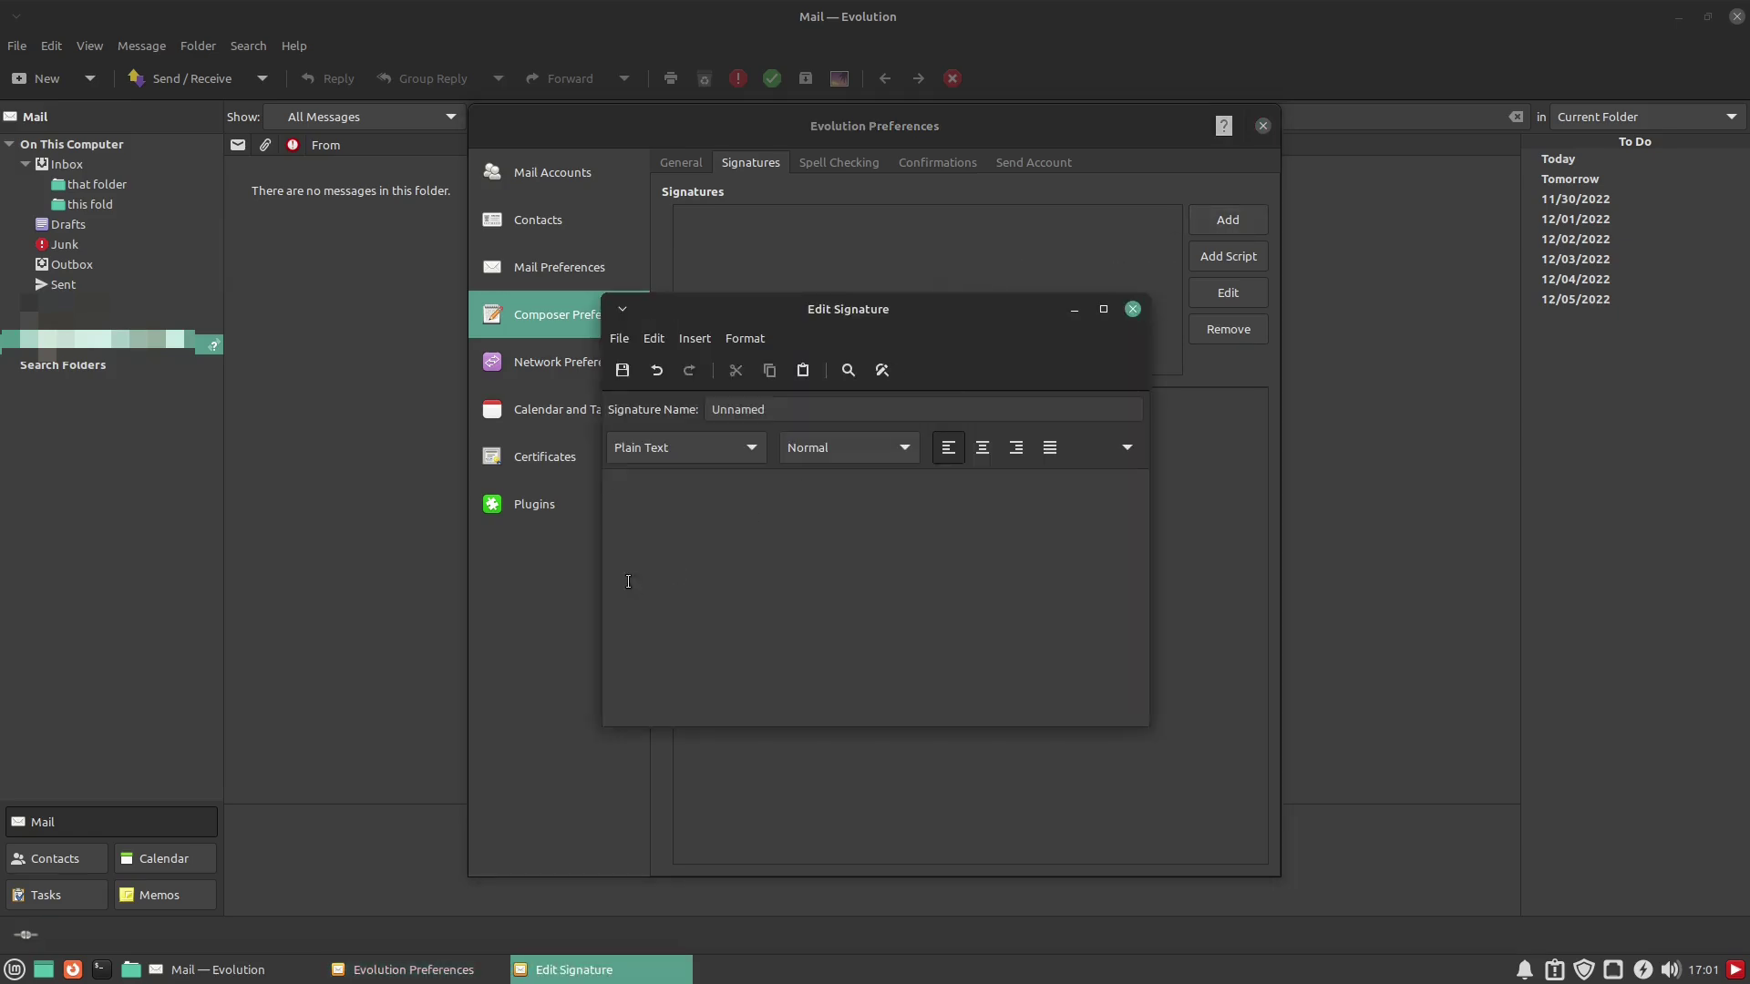
click(713, 438)
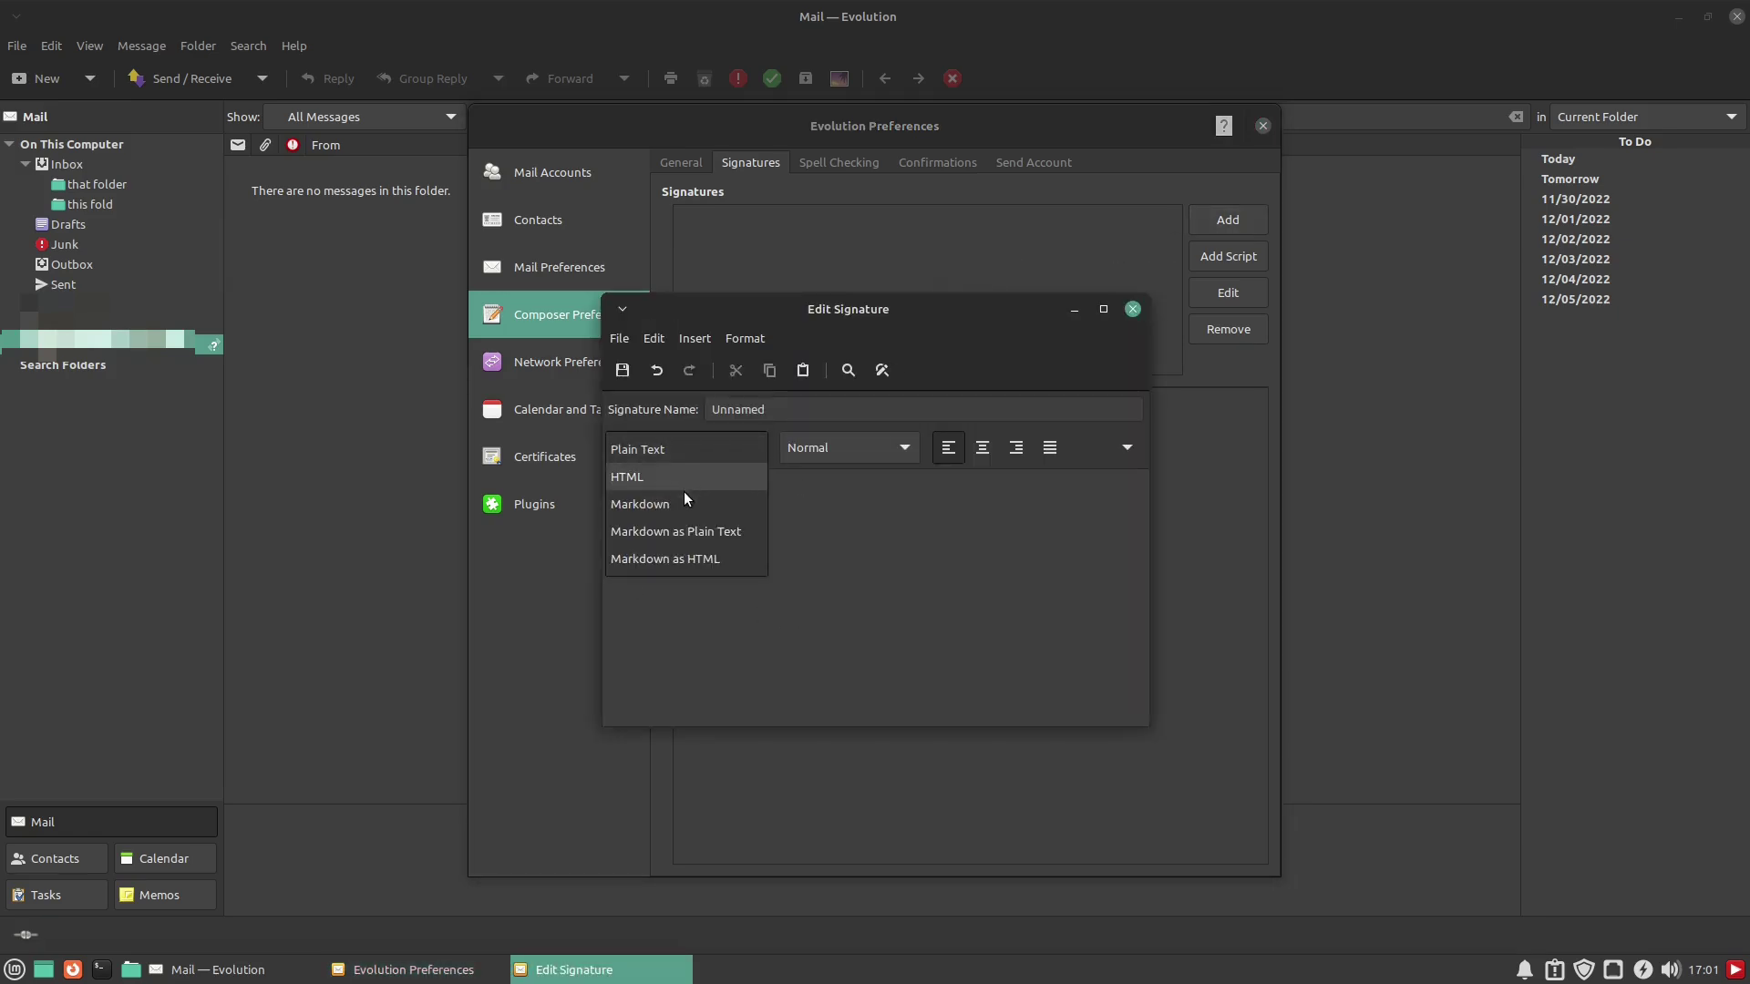
click(911, 572)
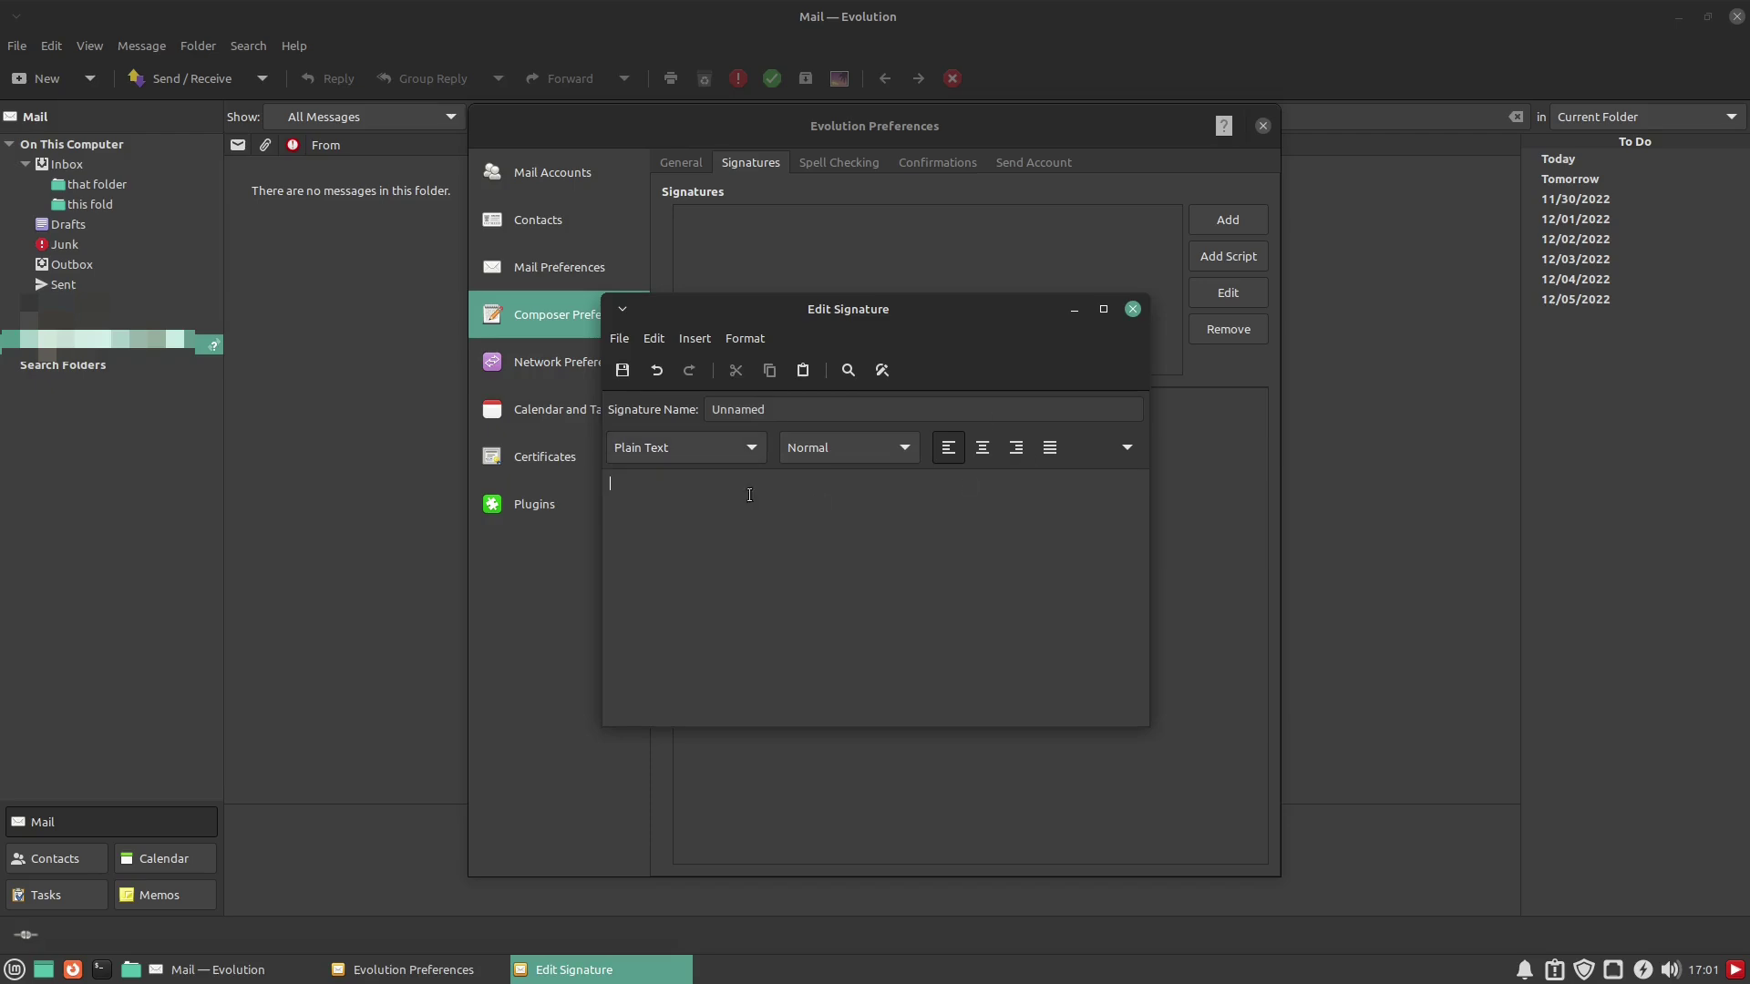
click(1133, 309)
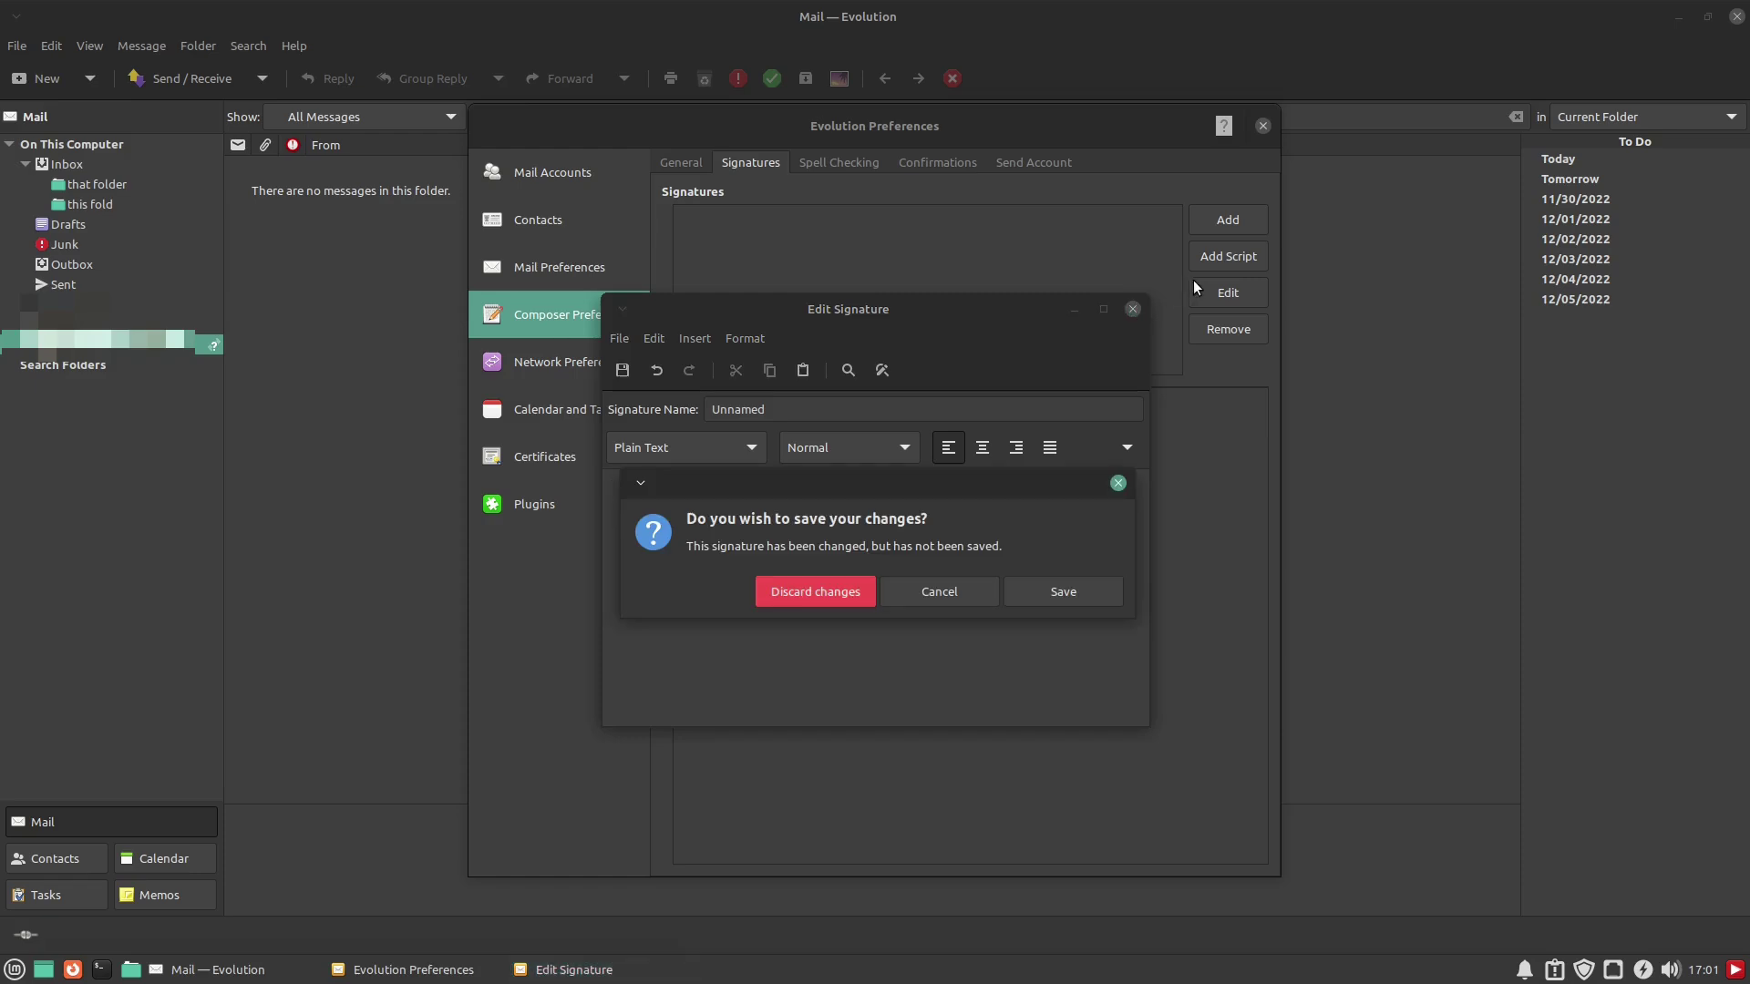
click(939, 591)
click(1131, 311)
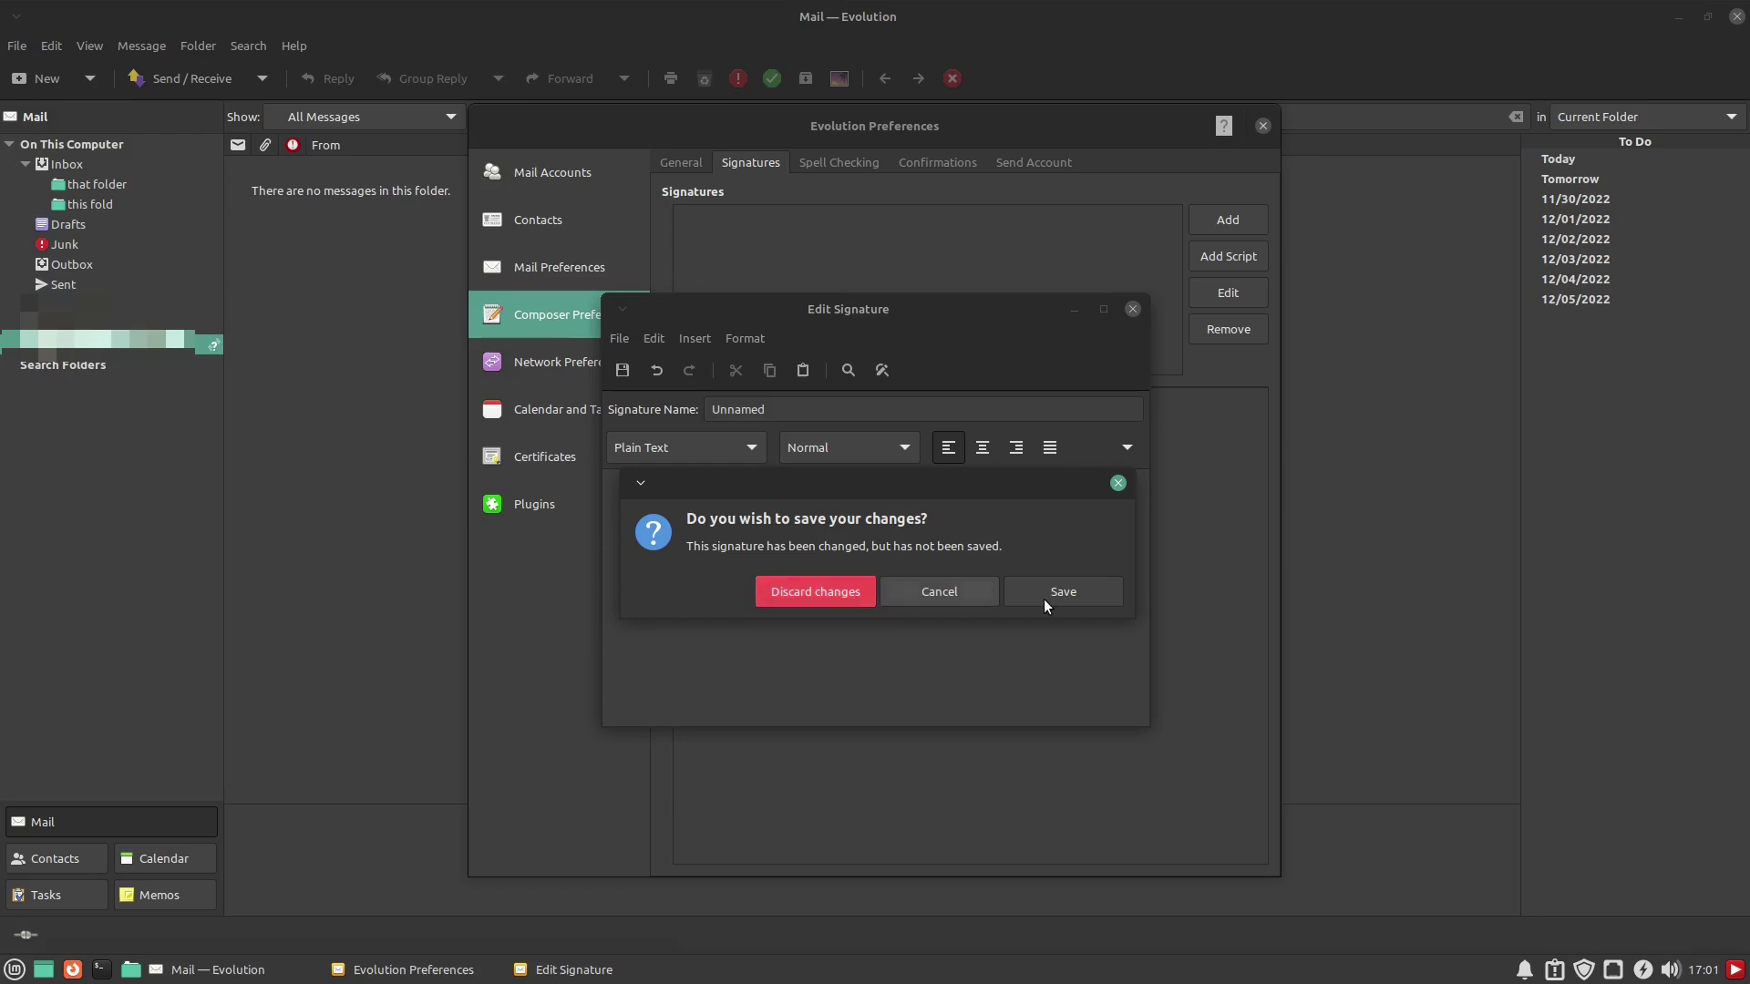
click(908, 594)
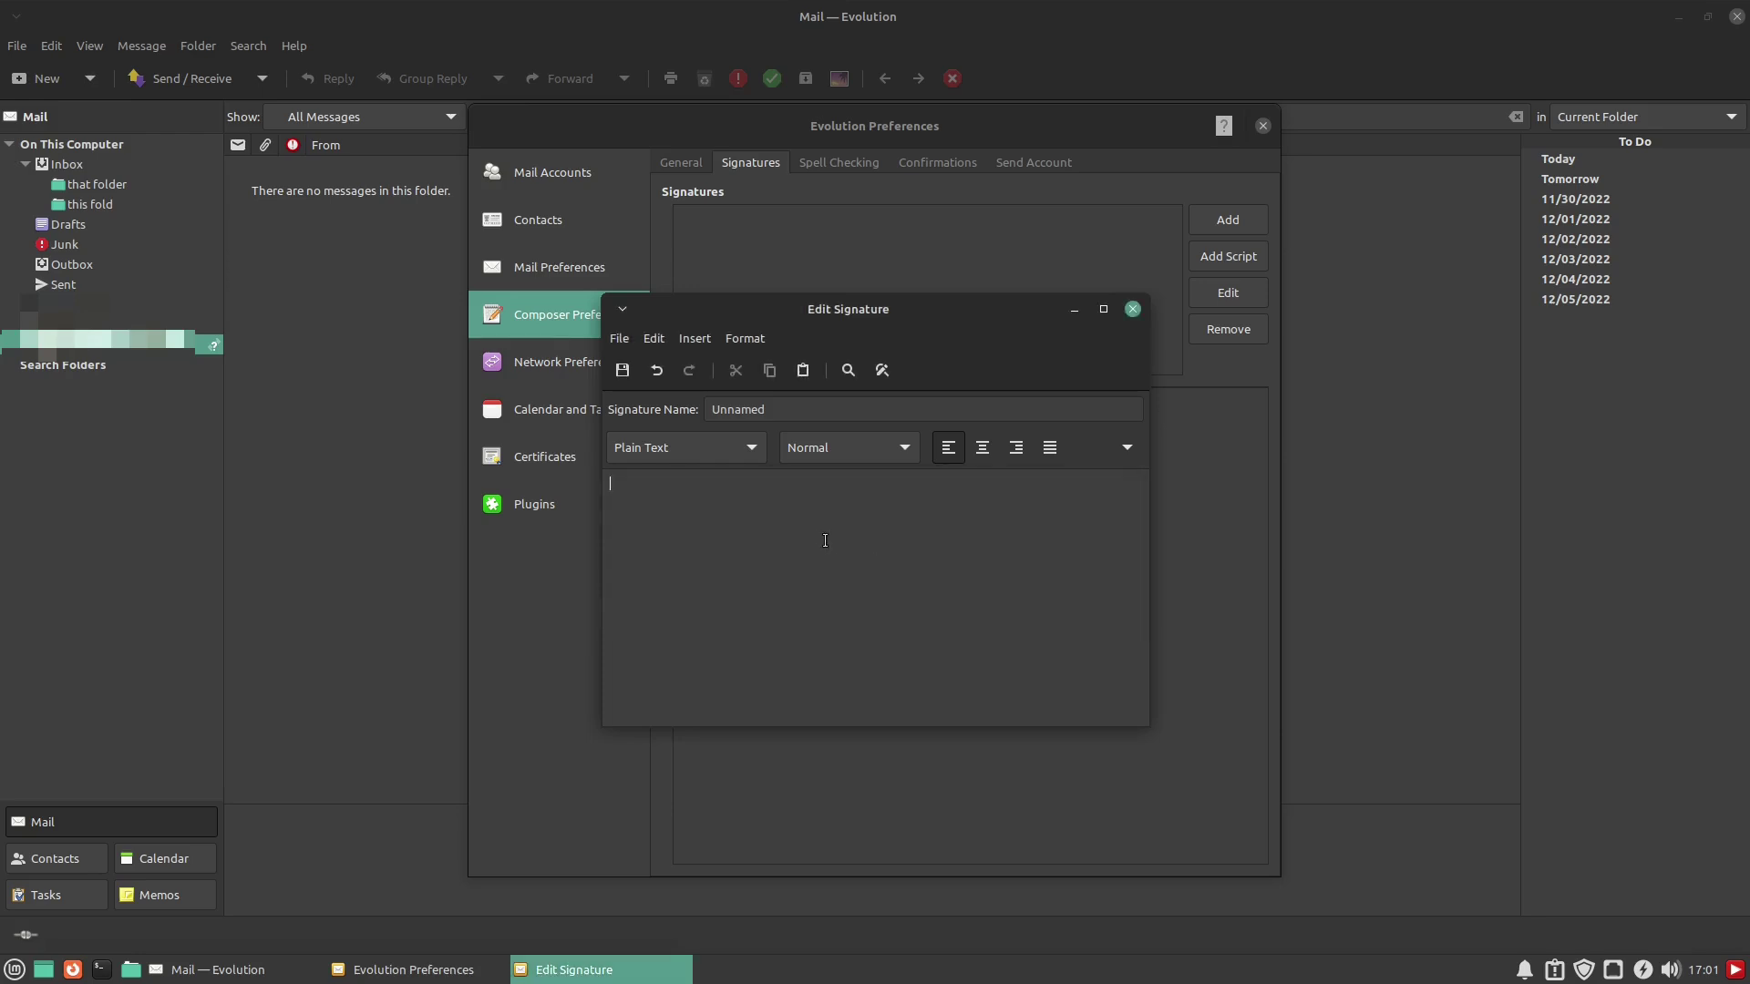
text(This sig)
click(622, 369)
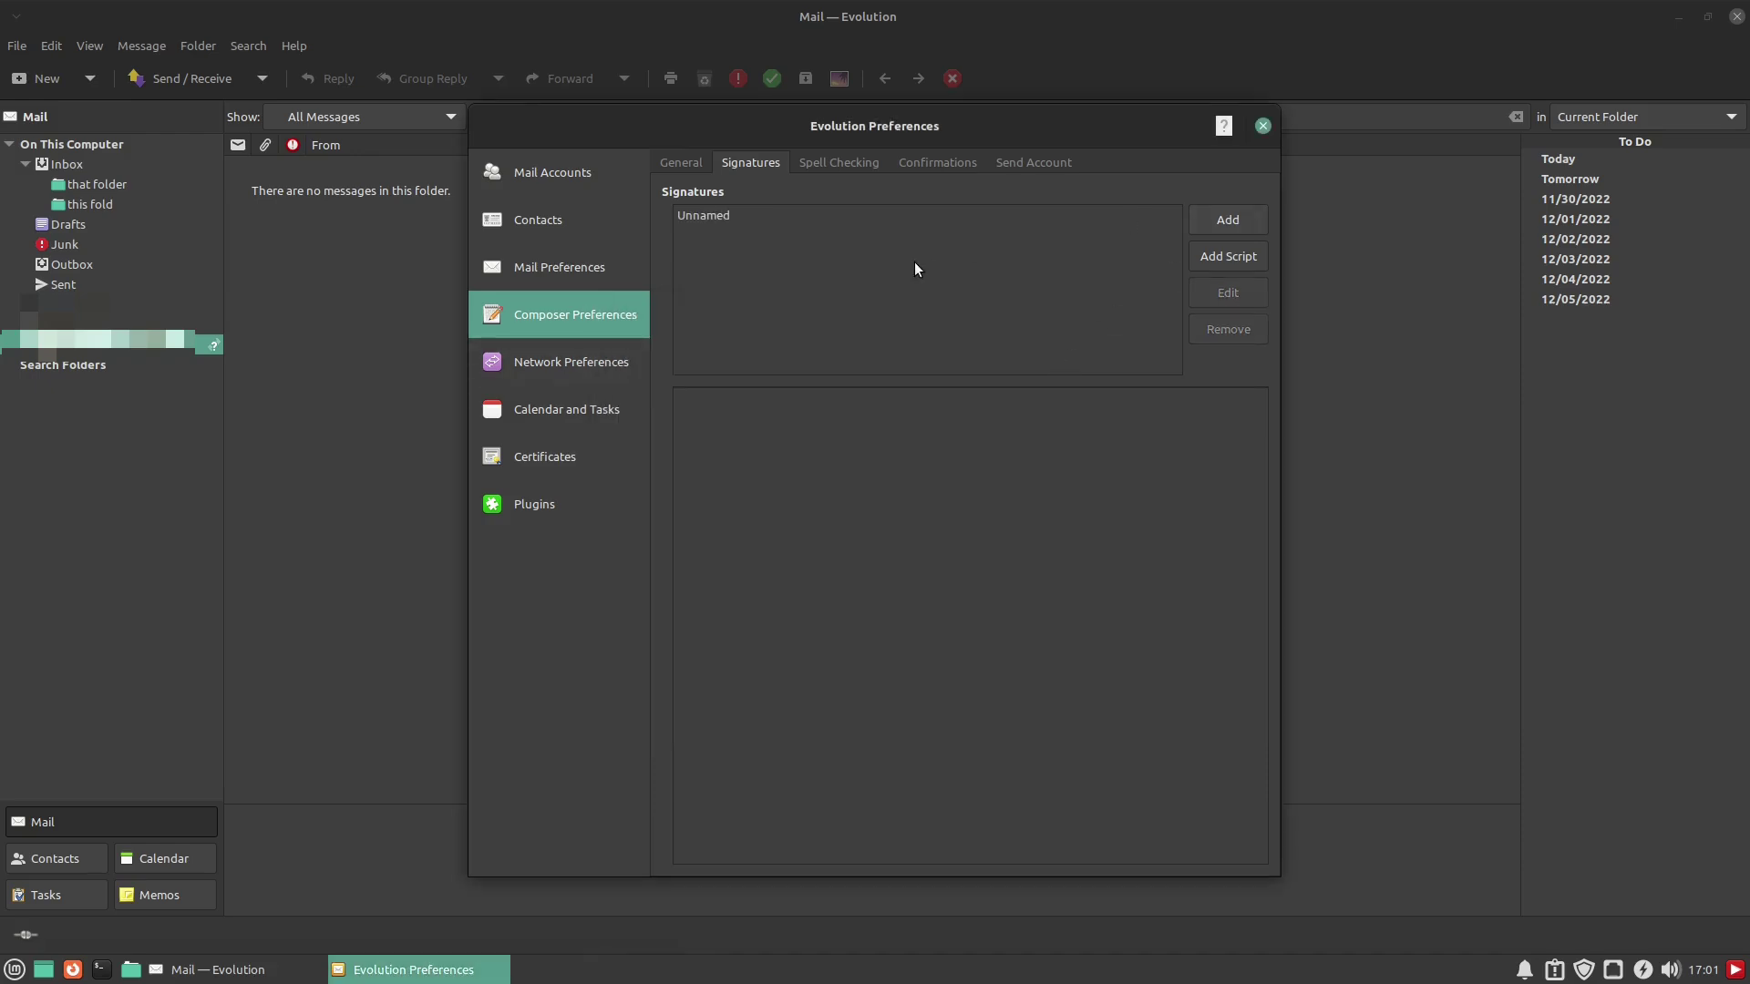
click(689, 215)
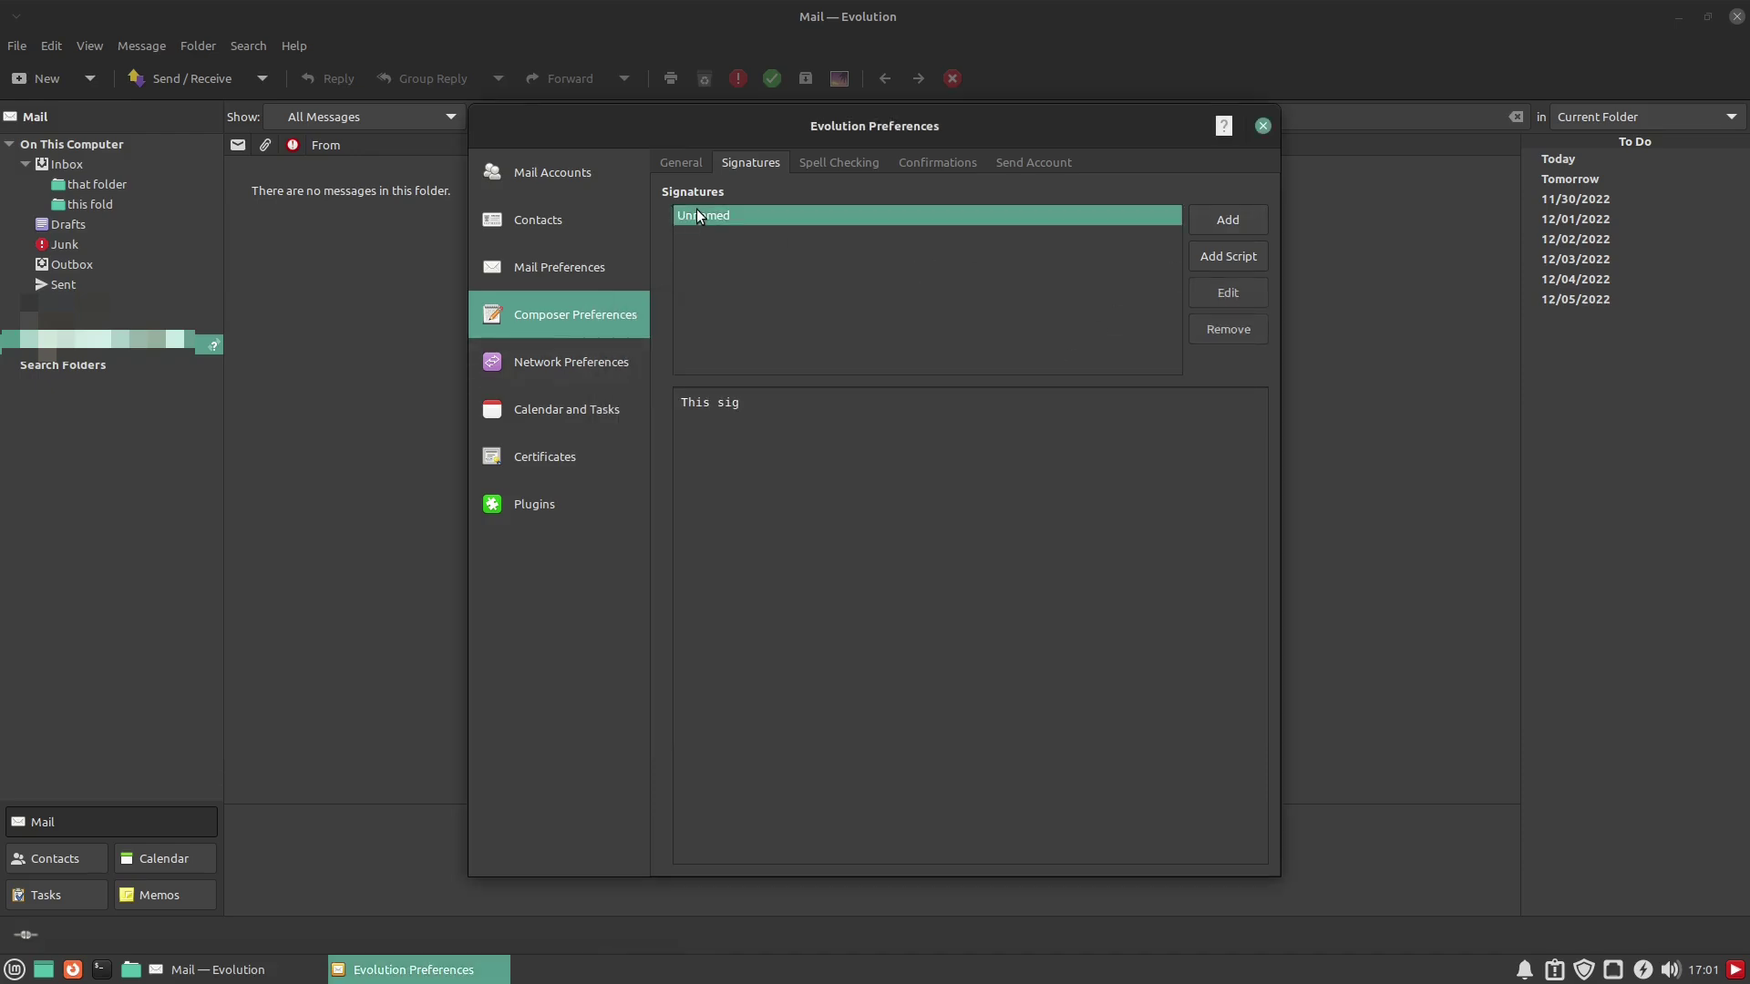
Set the imapx account's signature to Unnamed in its account editor and confirm with OK
click(531, 217)
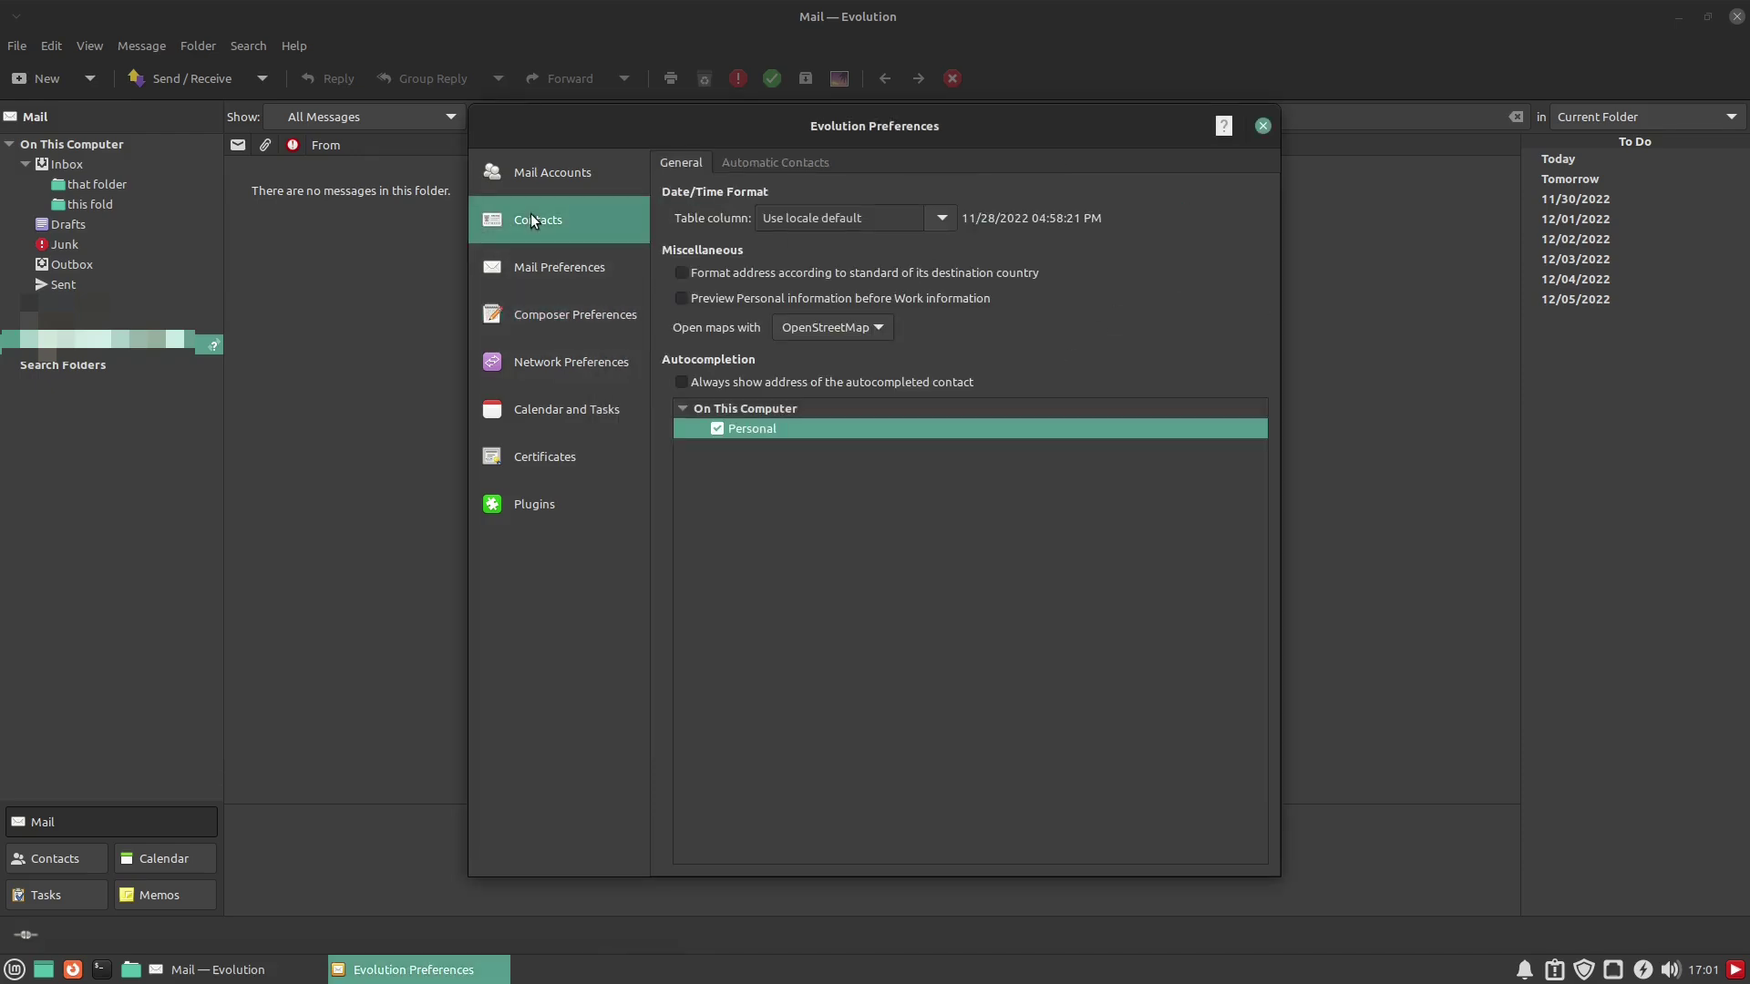
click(580, 168)
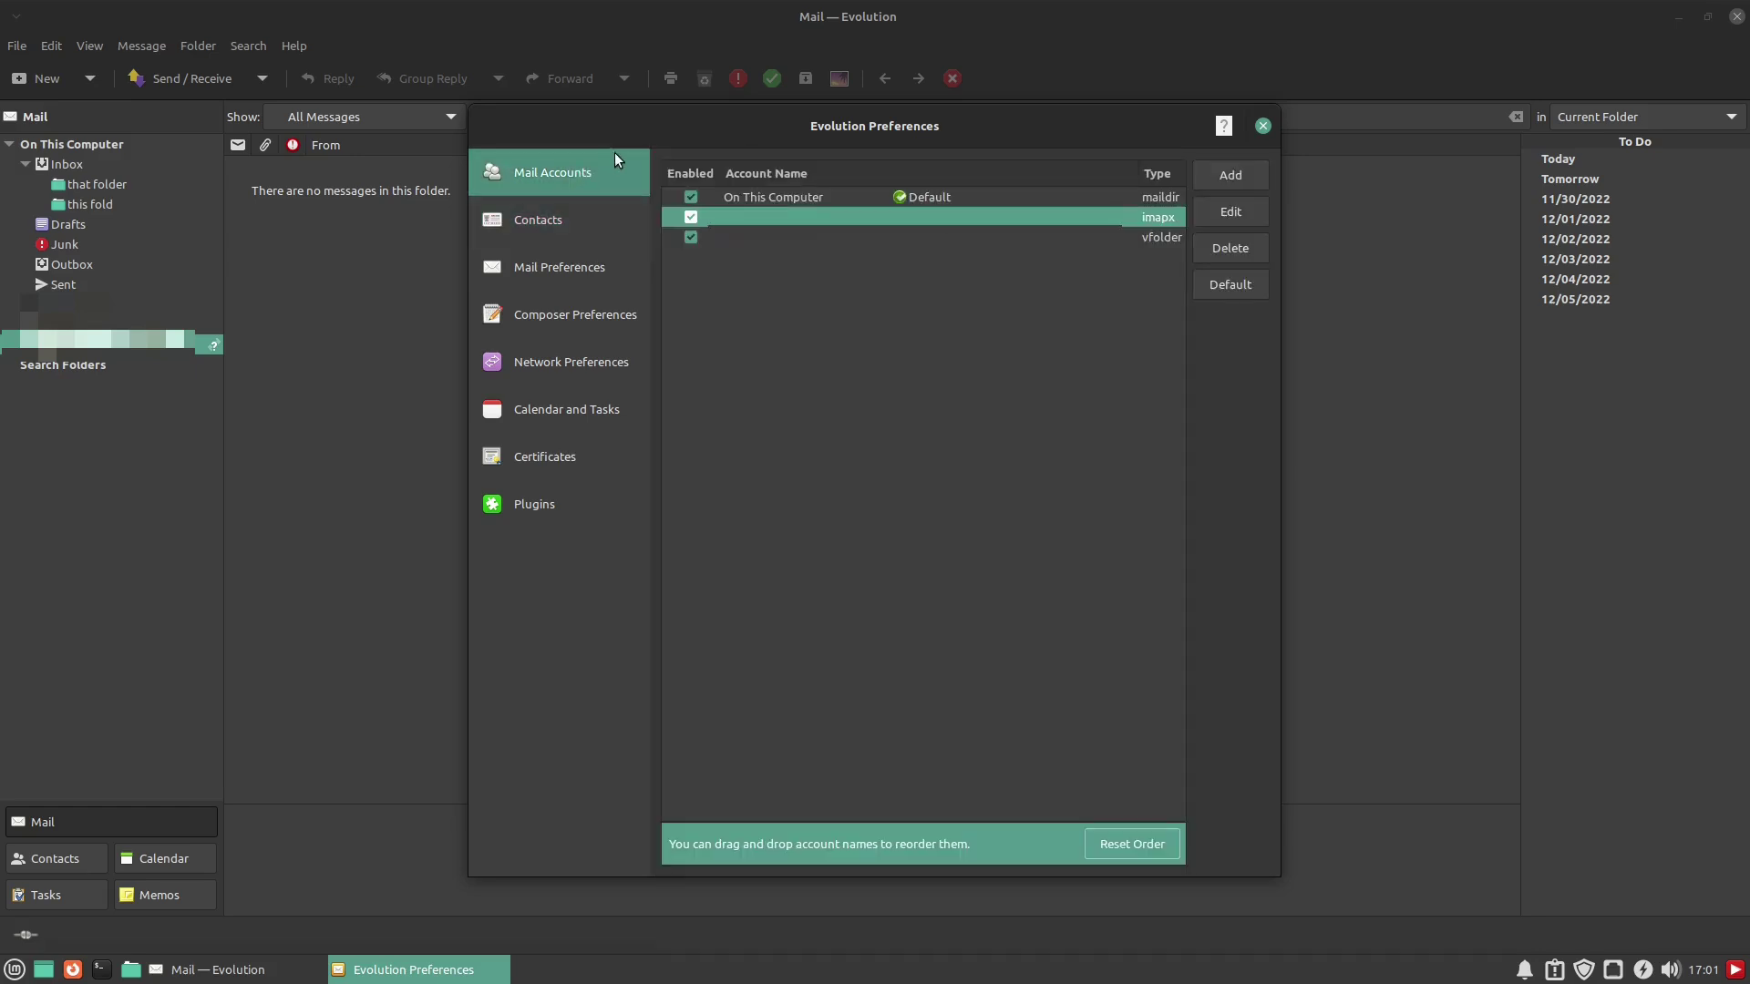
click(1239, 211)
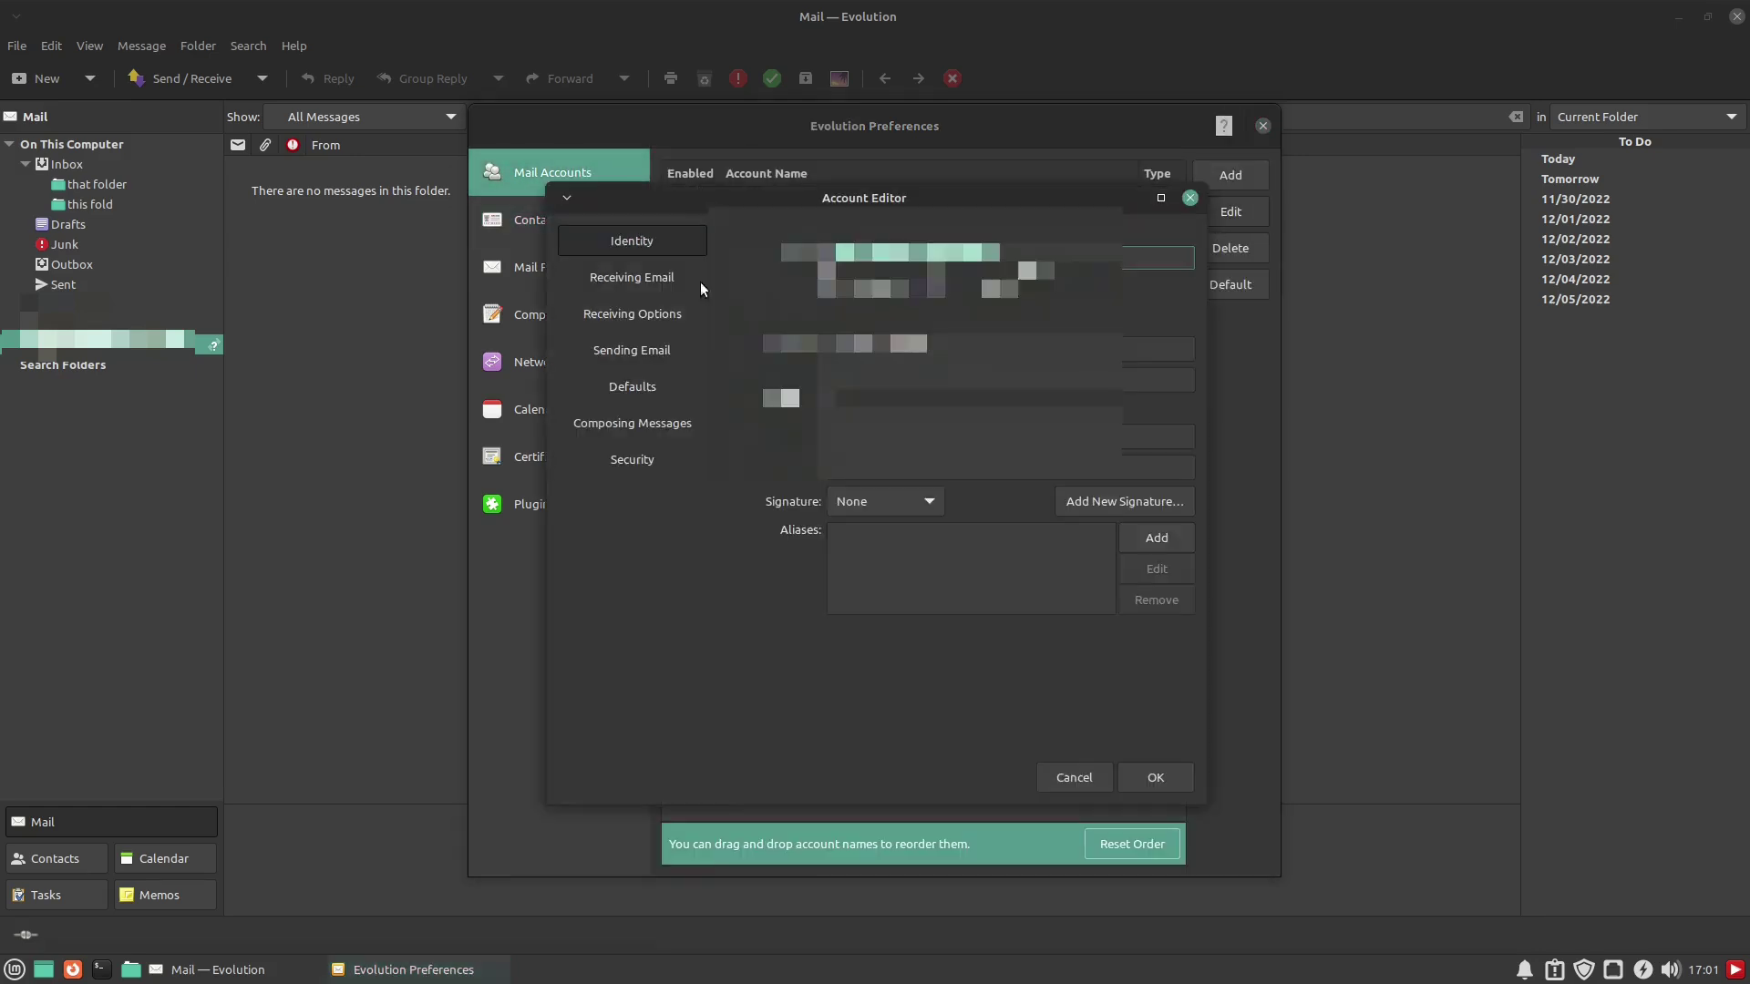
click(929, 503)
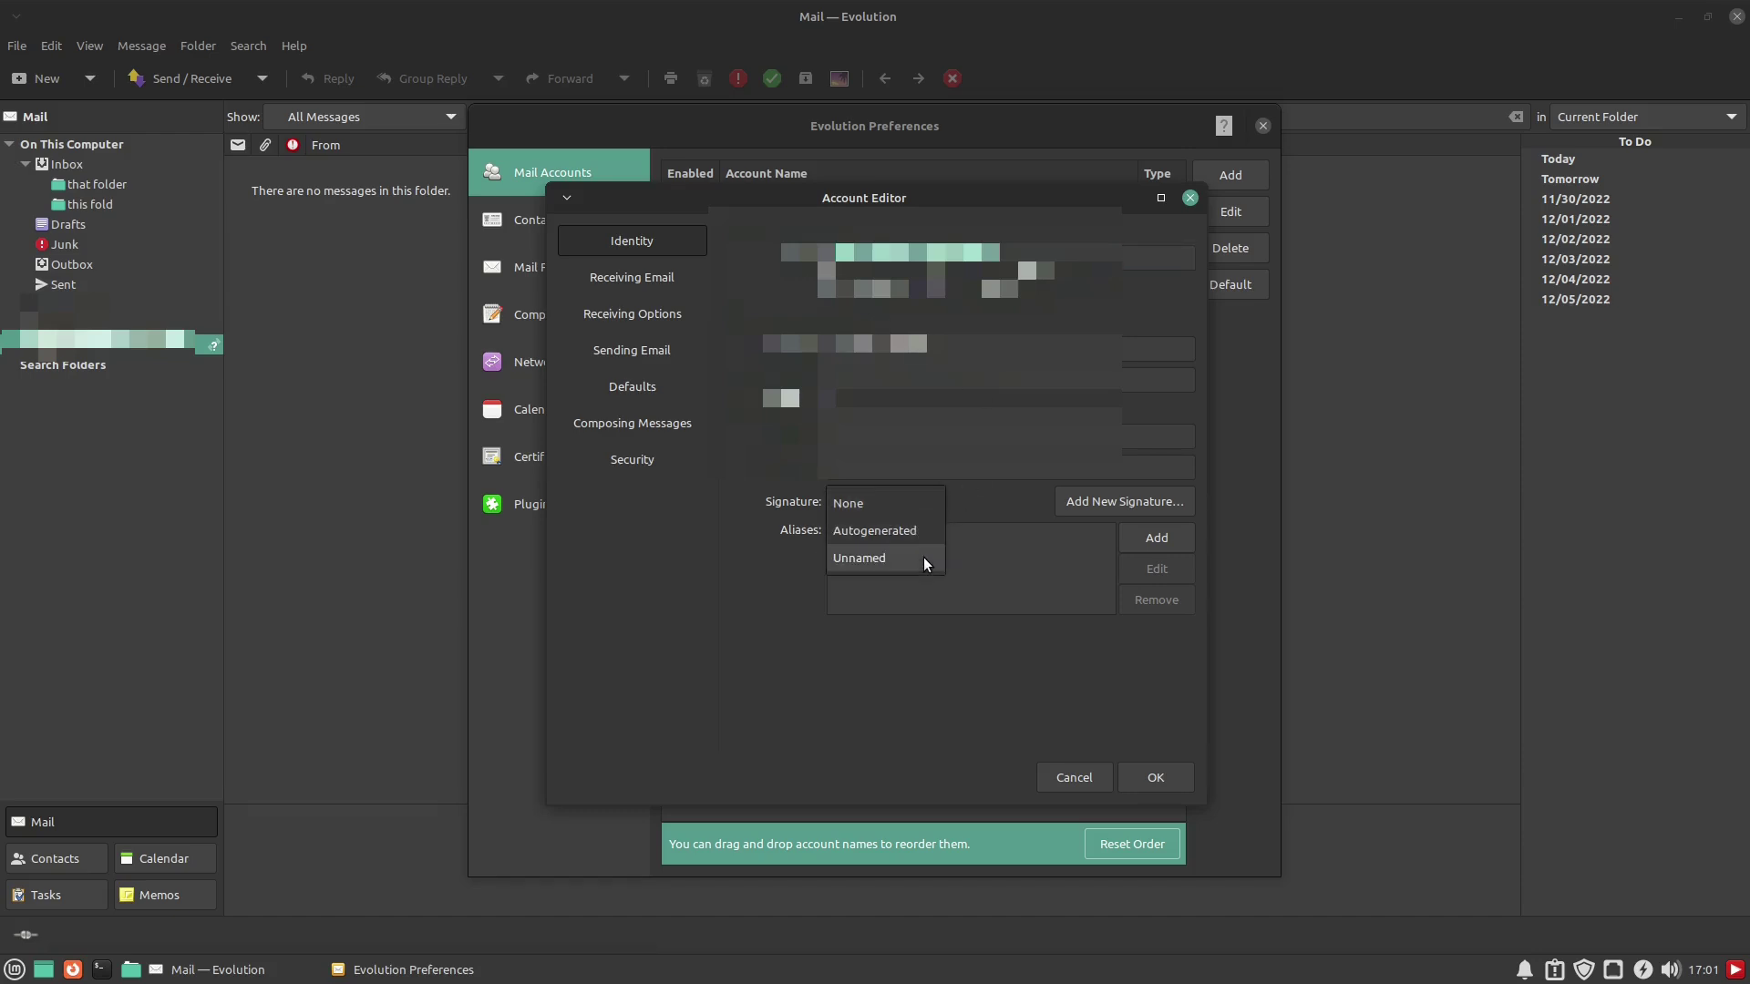
click(892, 557)
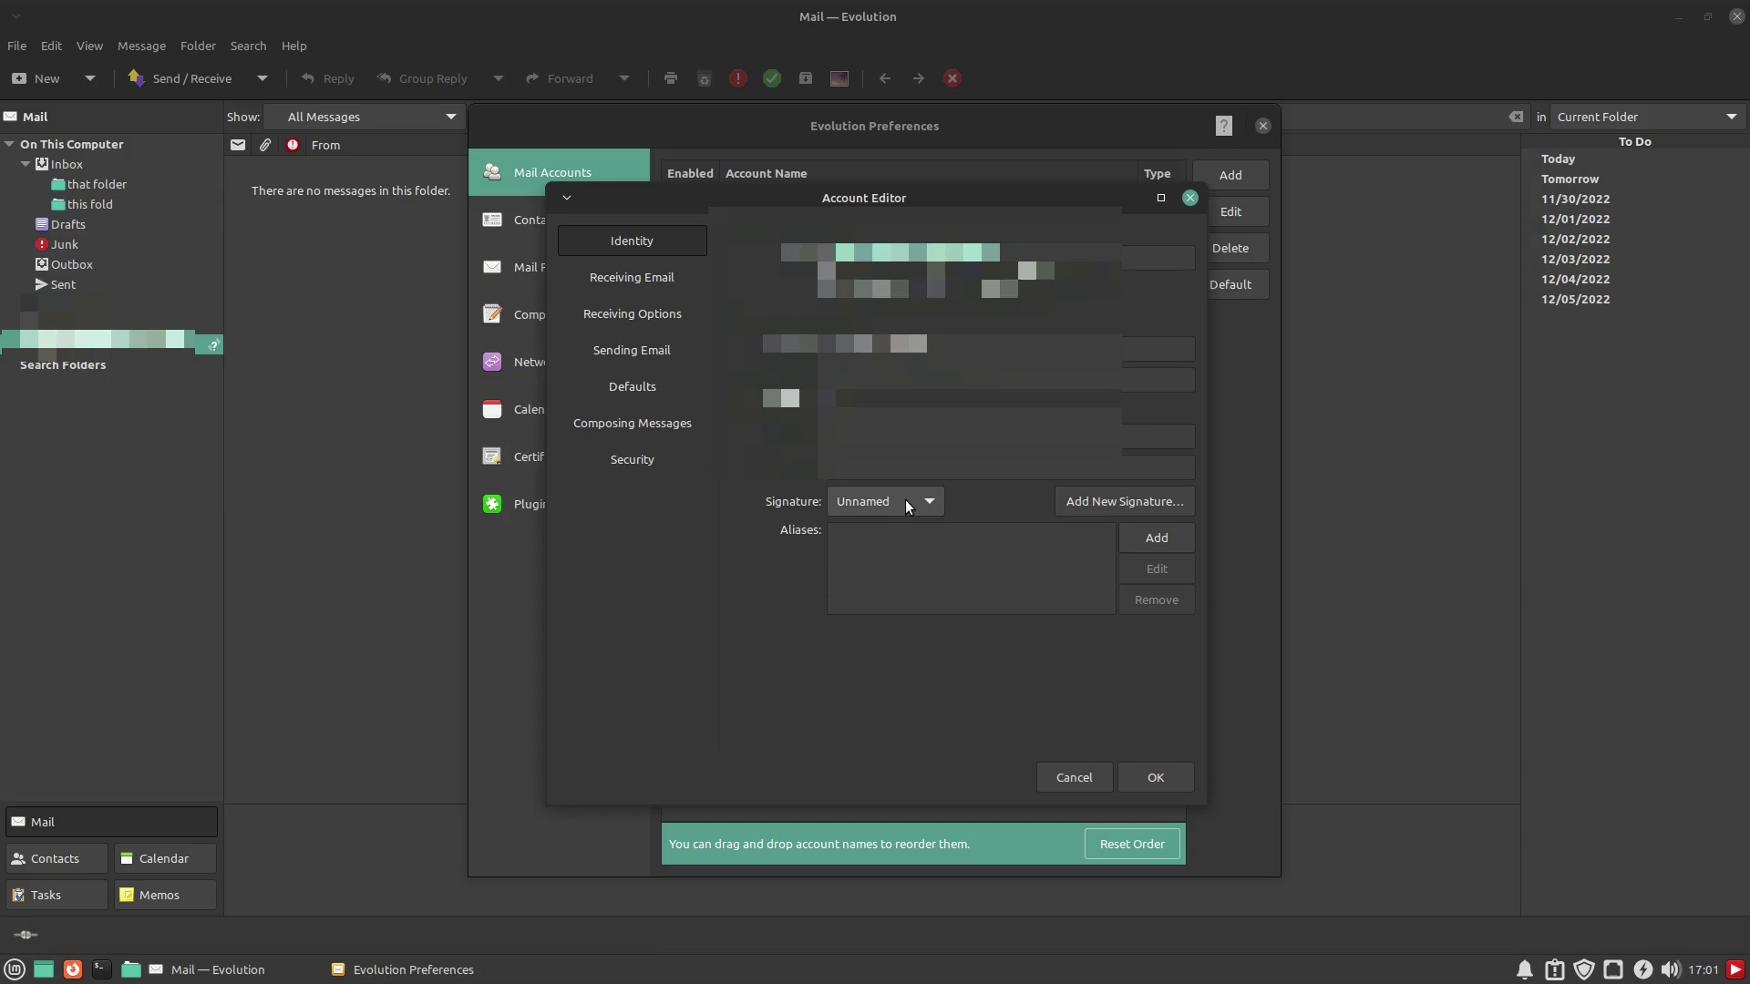
click(1163, 778)
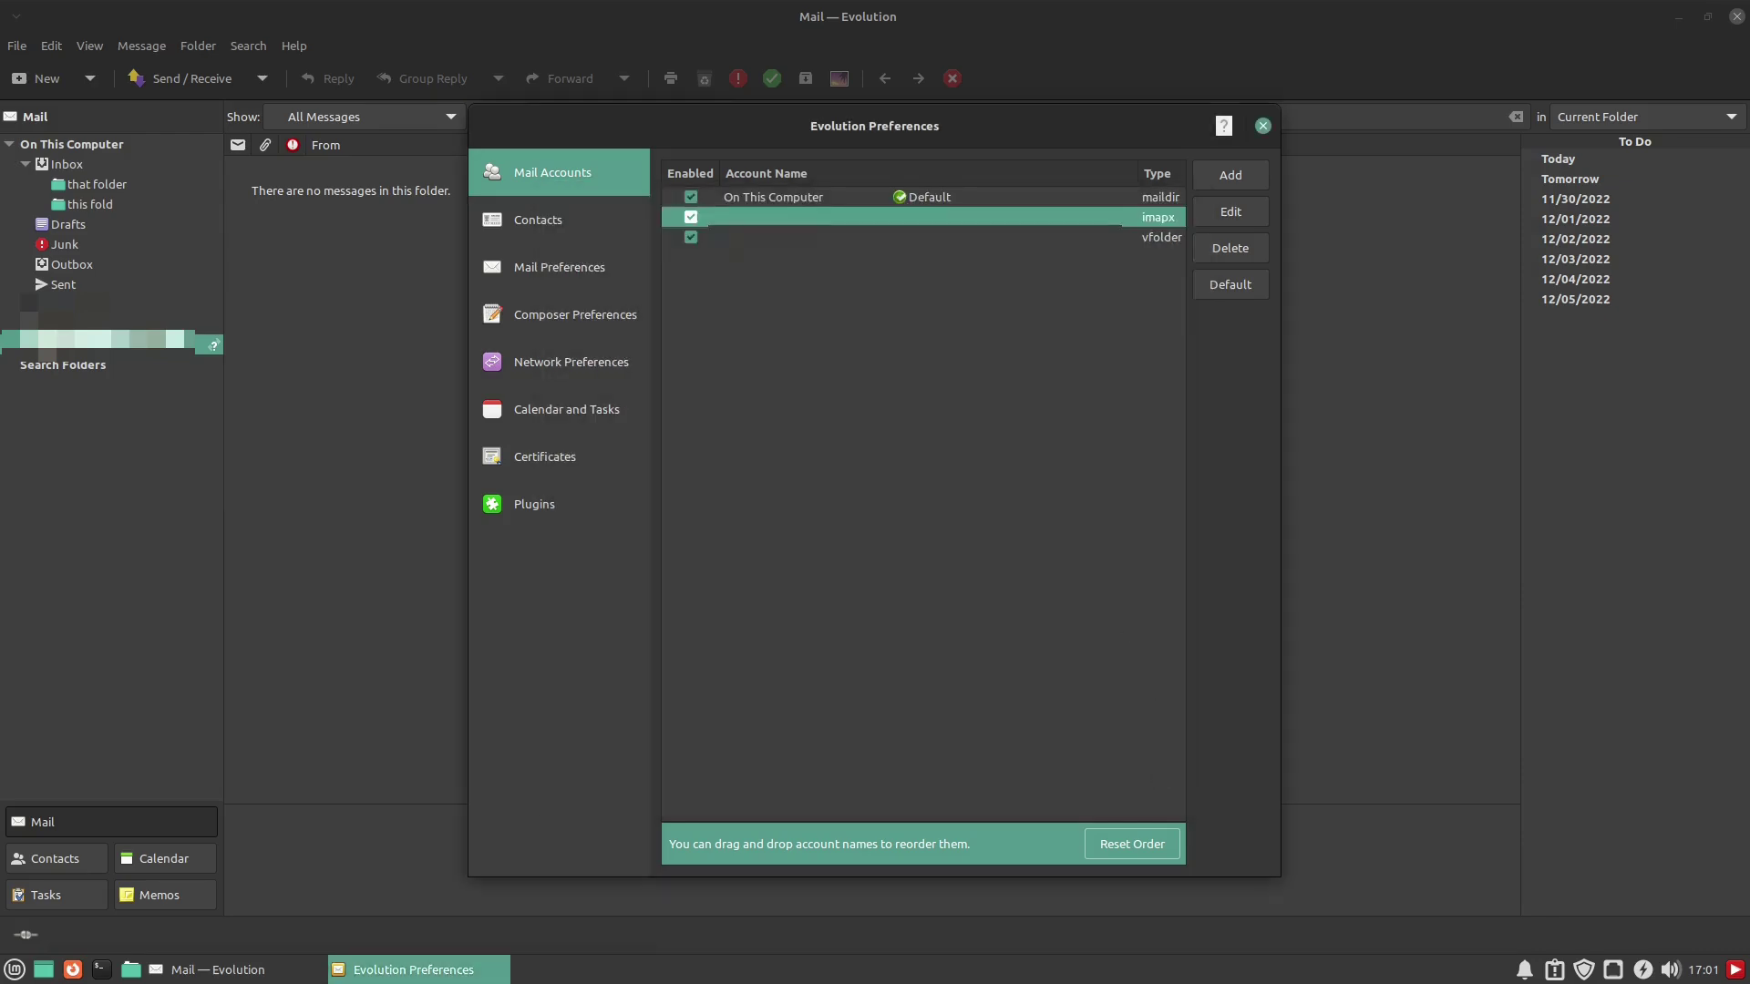
click(556, 266)
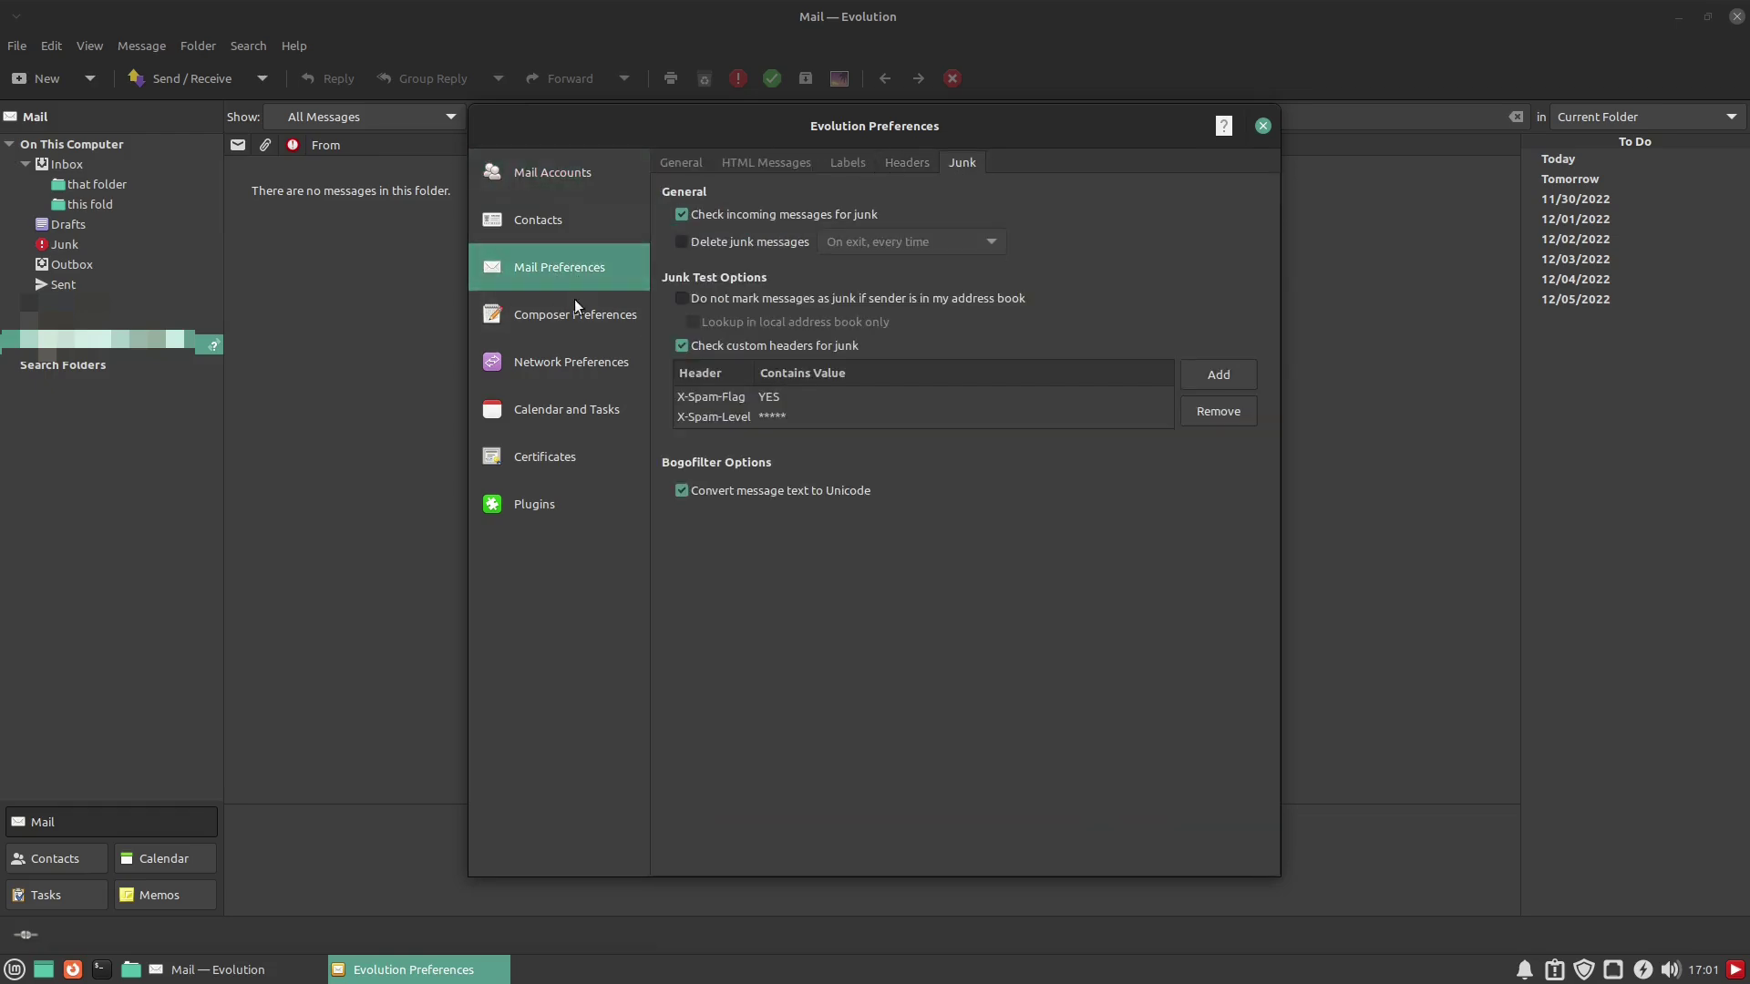
Review Network Preferences, keeping the default online-state detection, then go to Calendar and Tasks
click(561, 315)
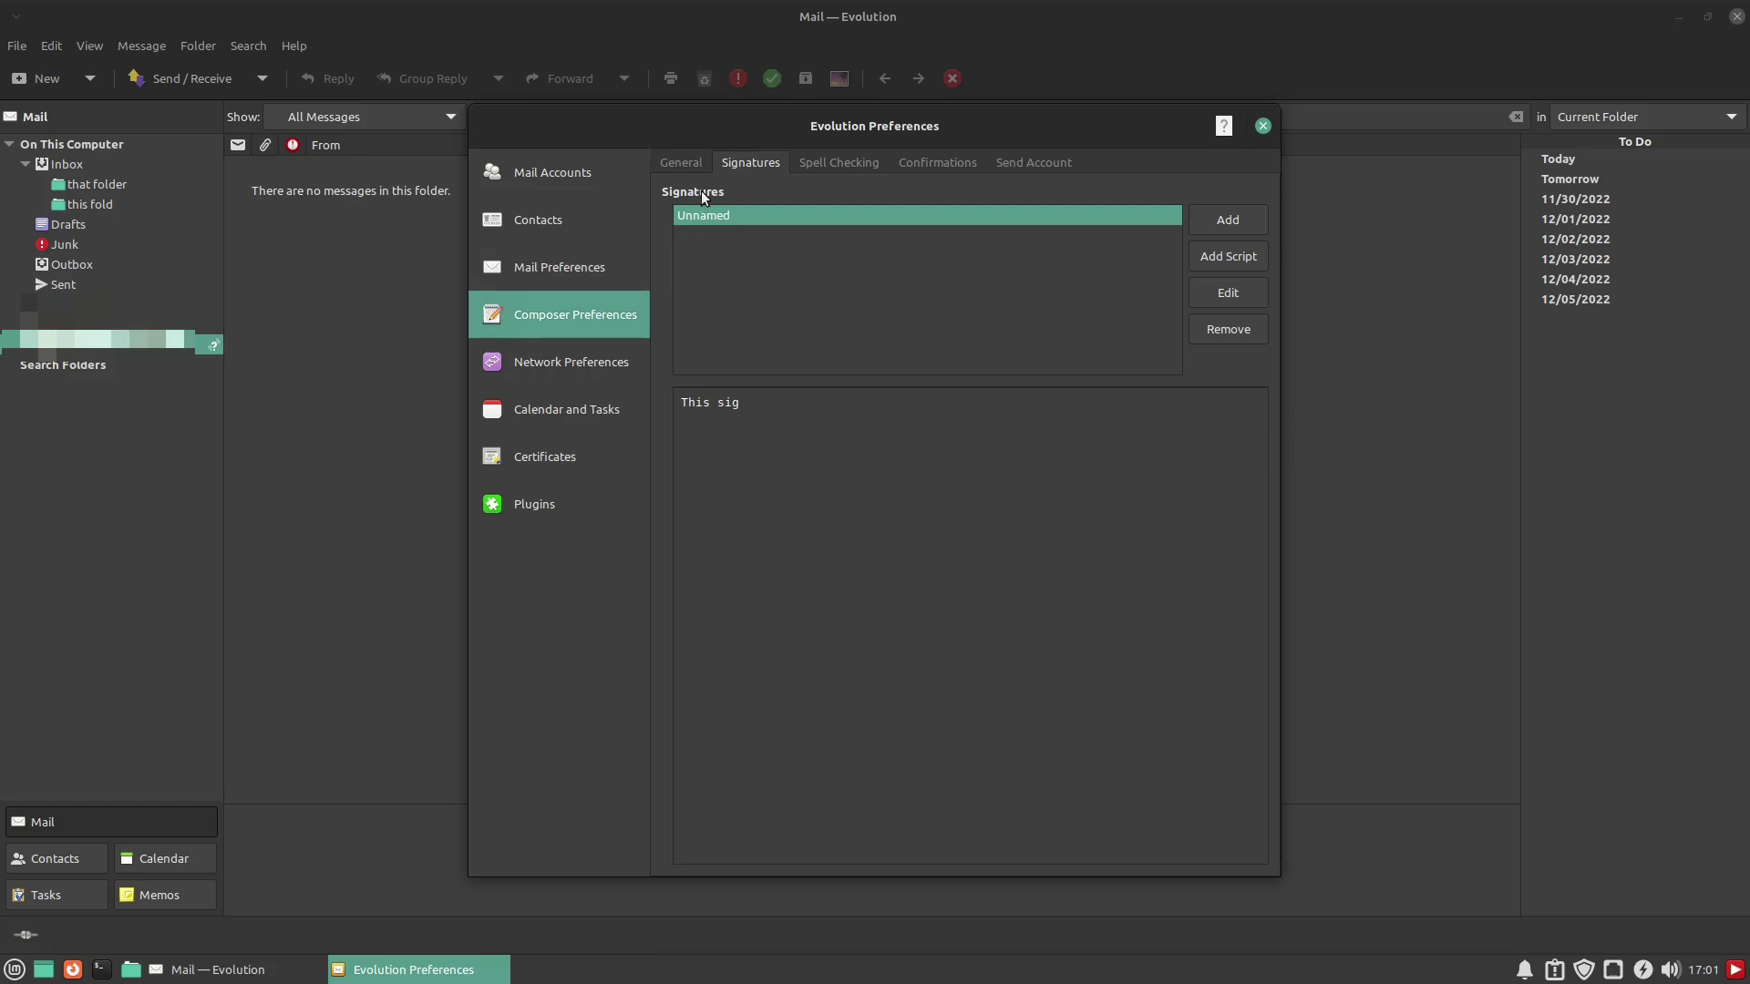
click(550, 354)
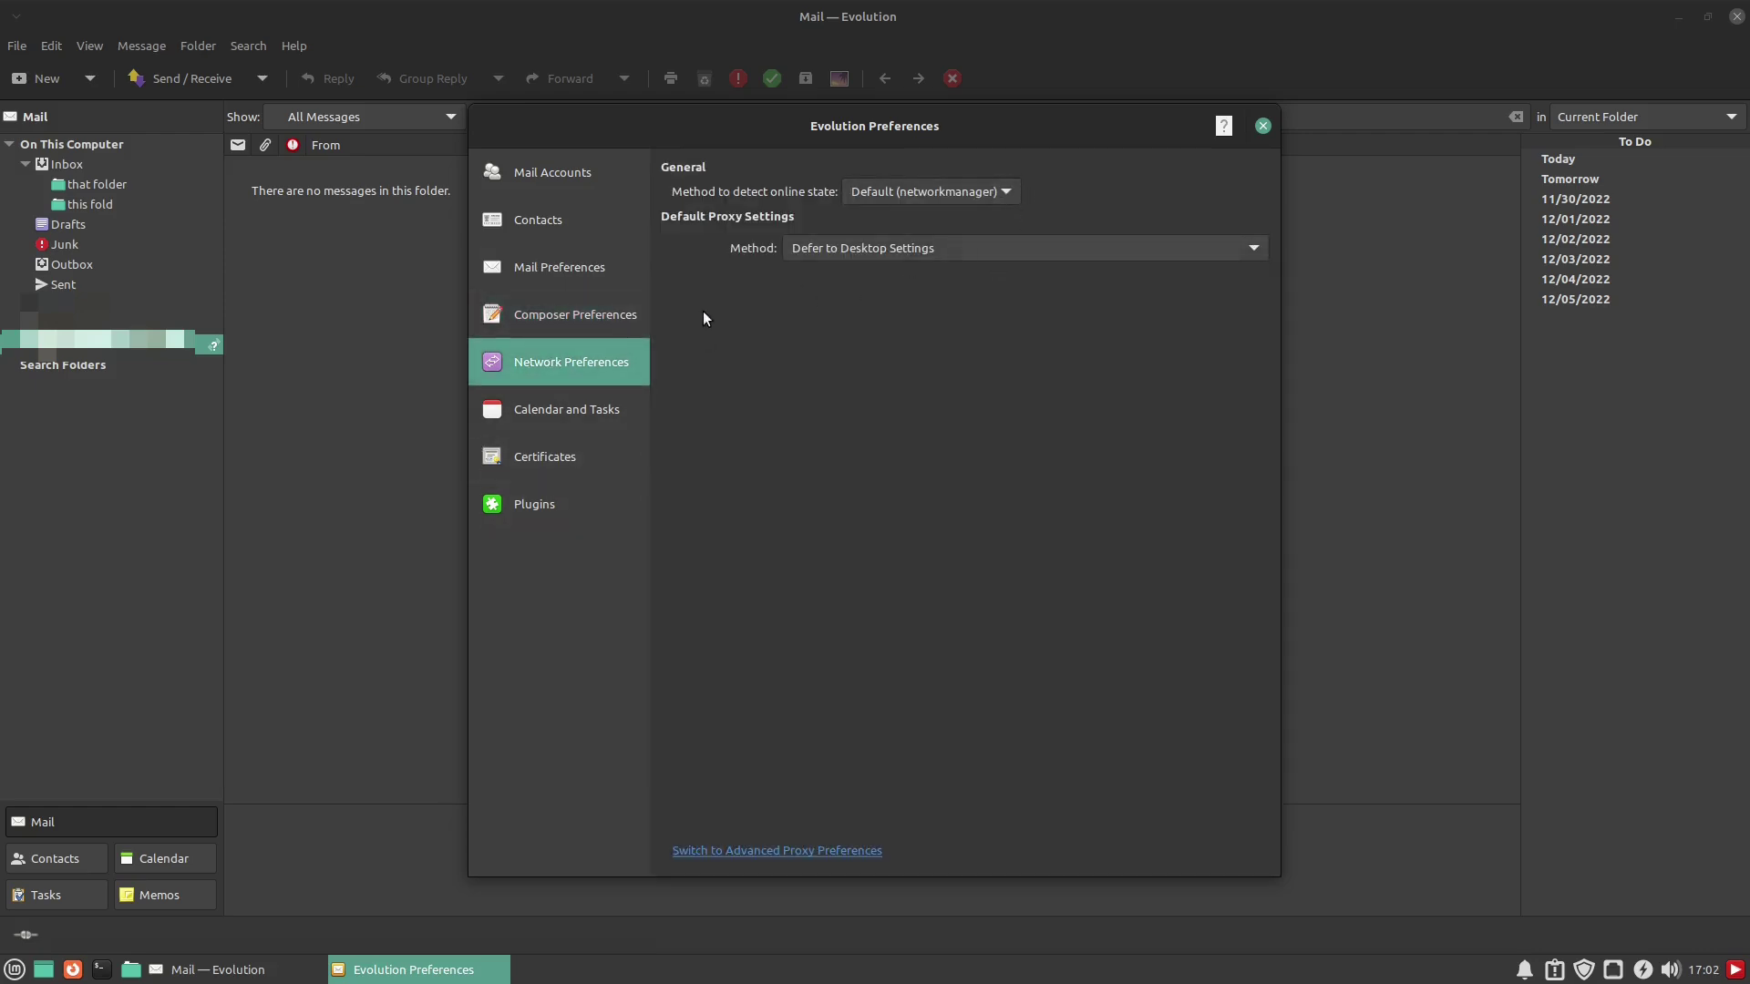
click(1006, 192)
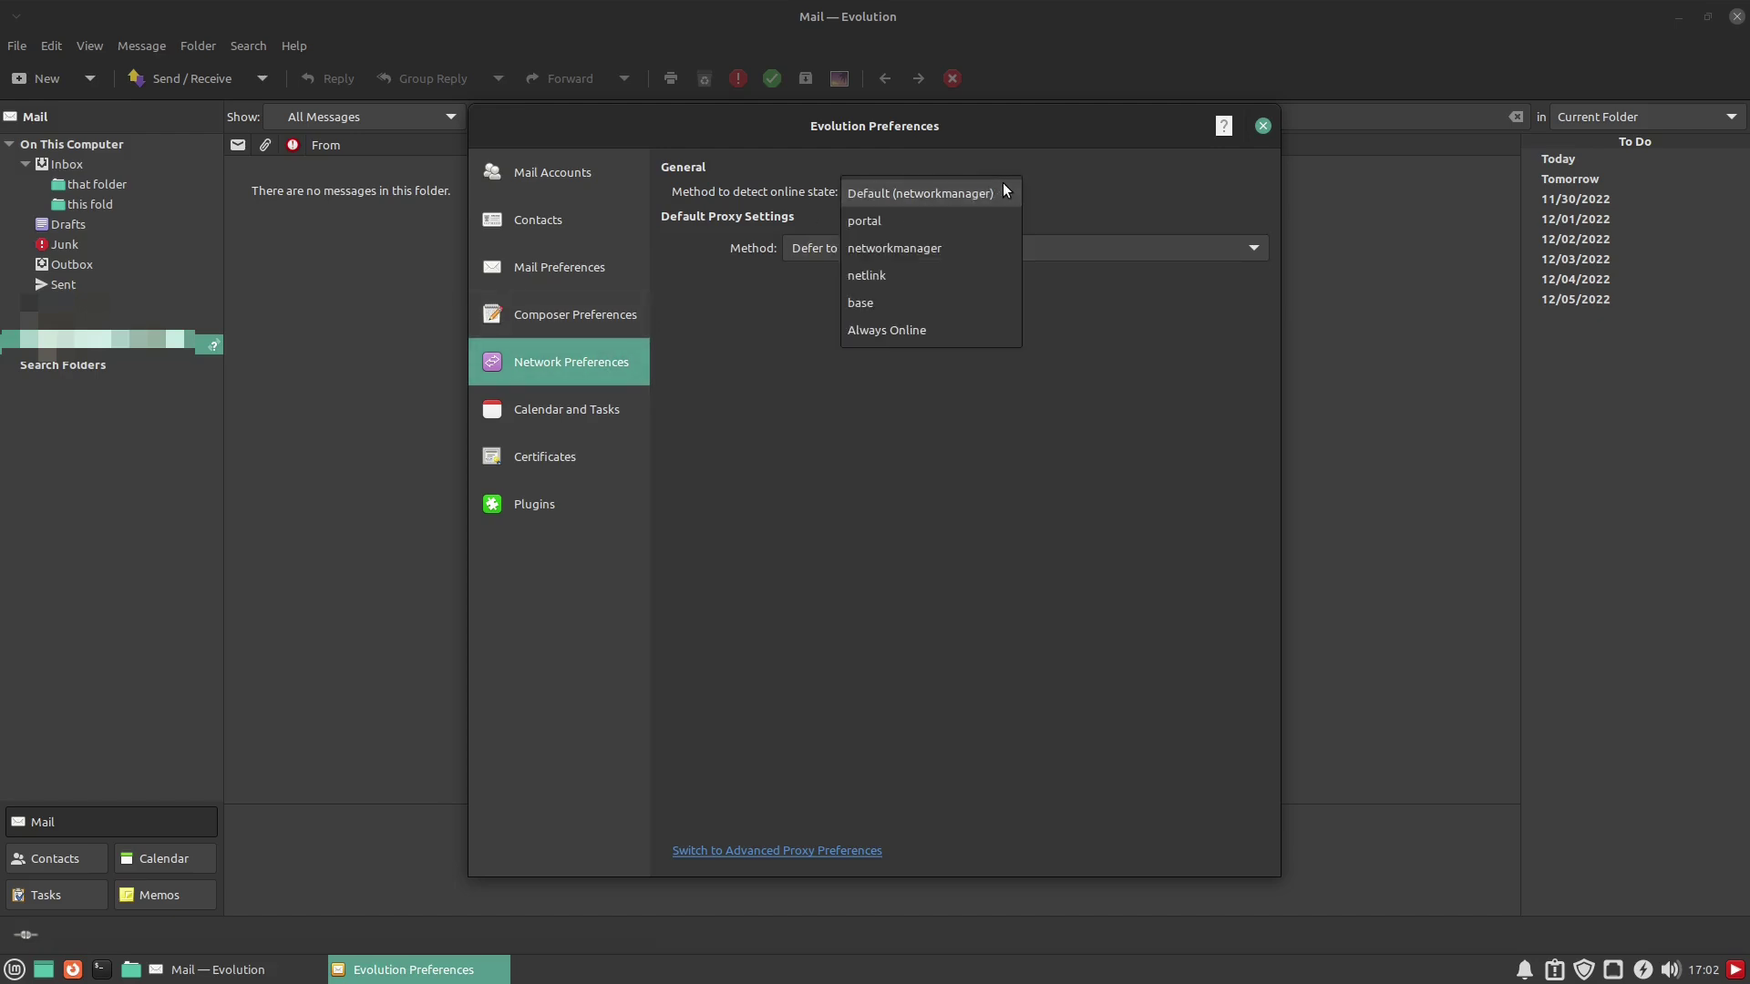
click(1130, 162)
click(588, 415)
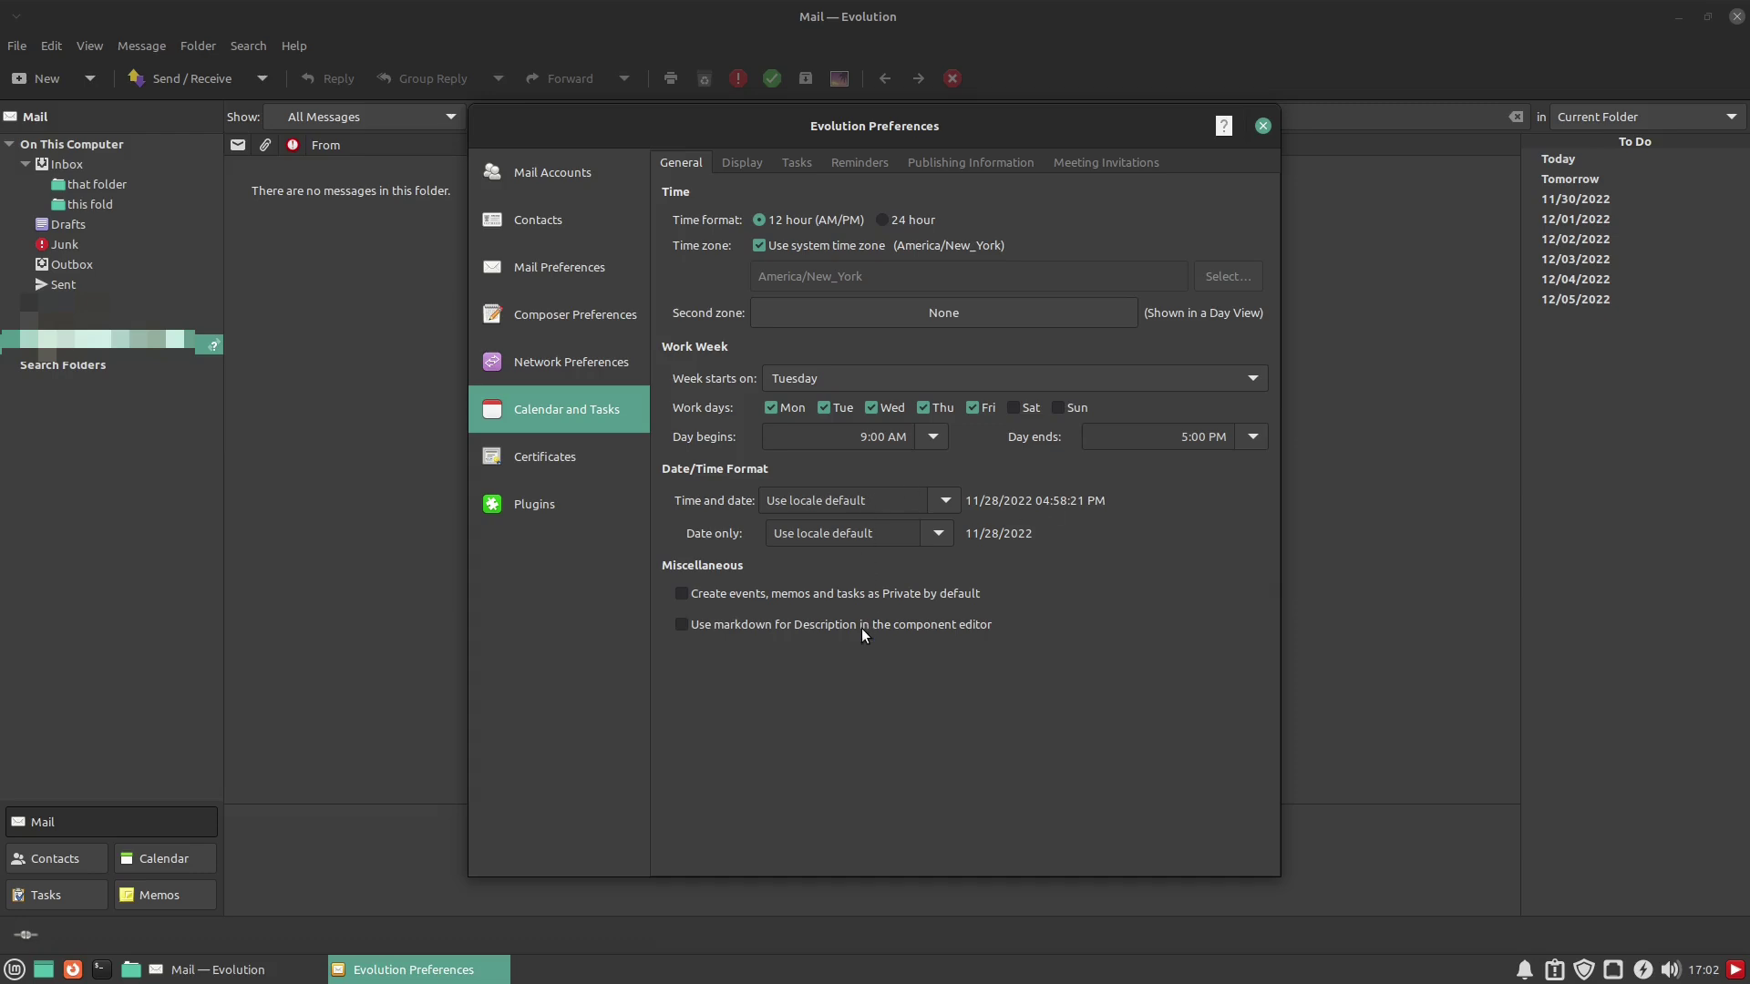
Browse the Calendar and Tasks tabs: display, tasks, reminders, free/busy and meeting invitations
click(741, 164)
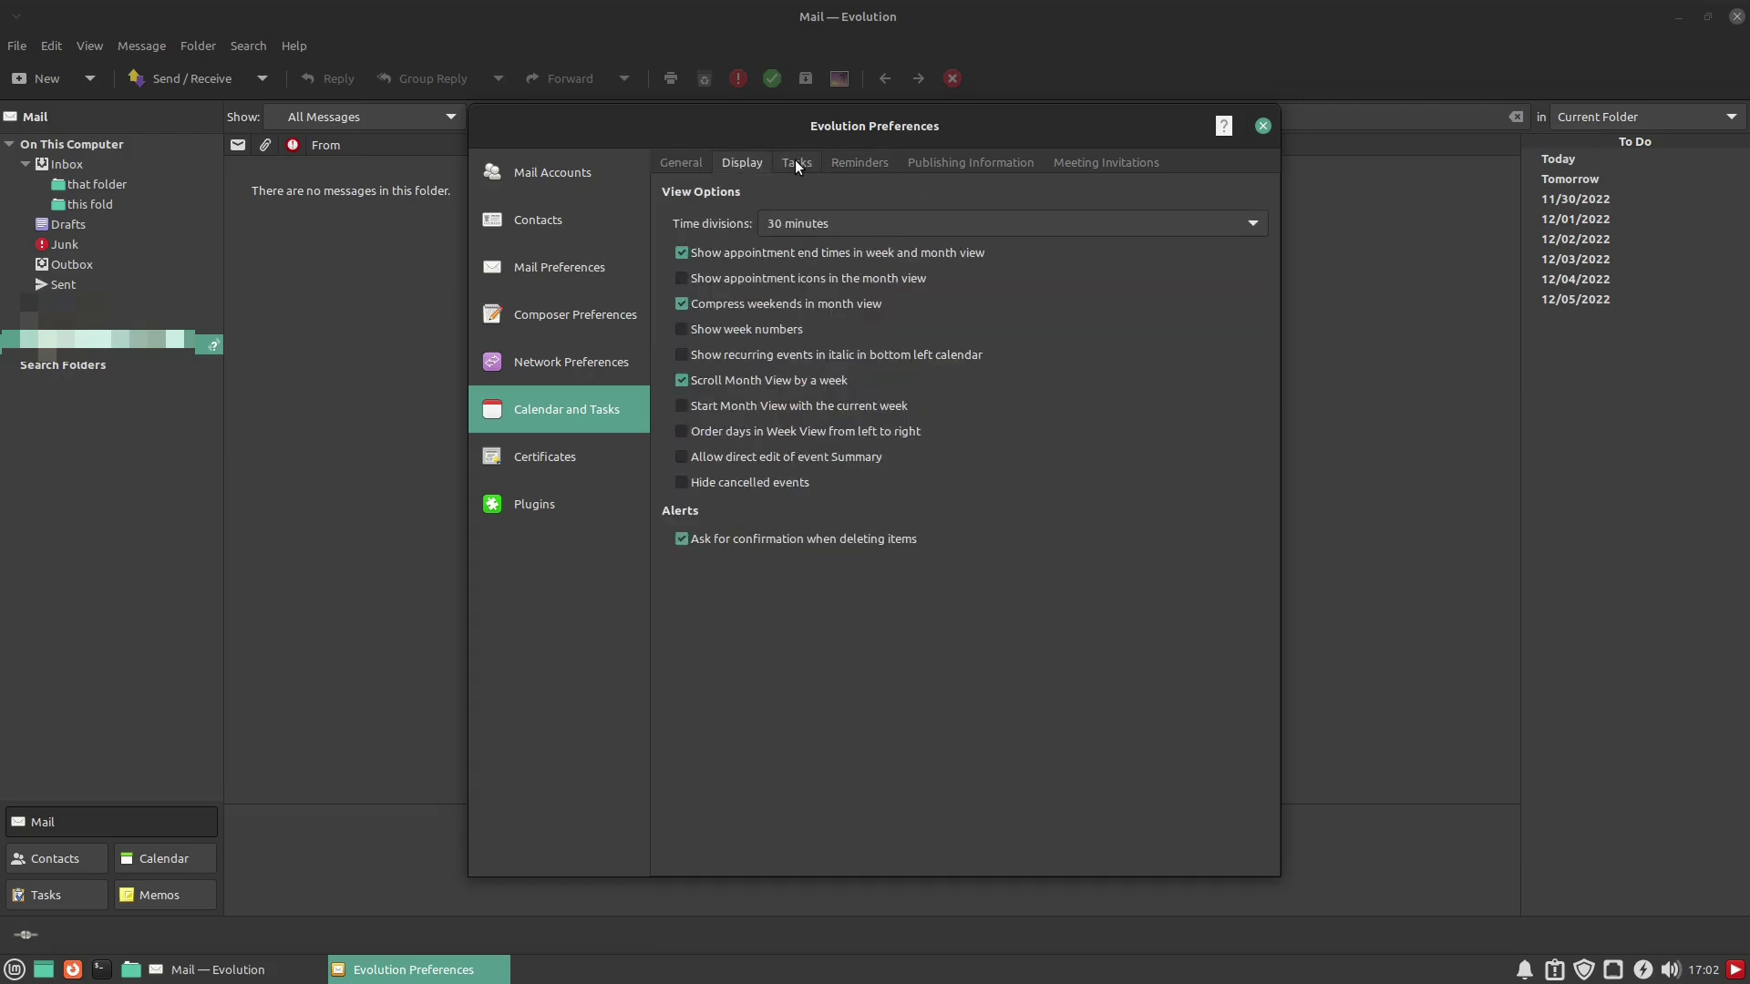
click(798, 161)
click(857, 162)
click(937, 162)
click(1072, 166)
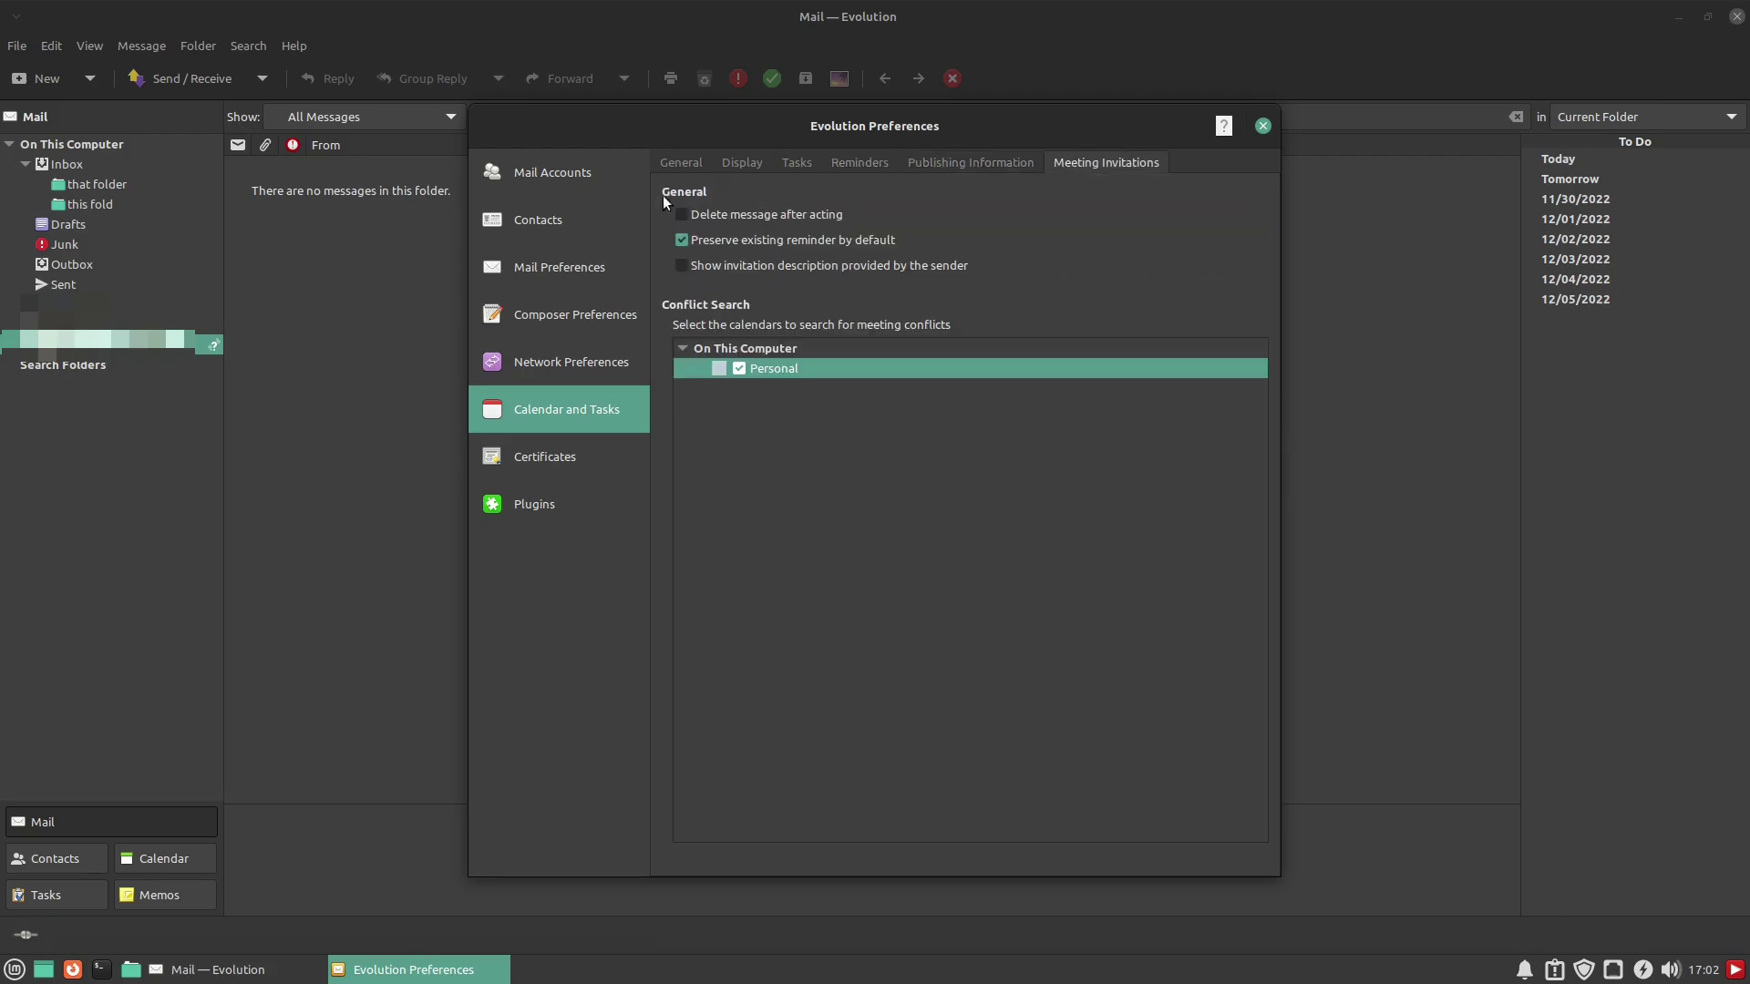
Look over the Certificates tabs and the Attachment Reminder plugin, then close Preferences
click(545, 456)
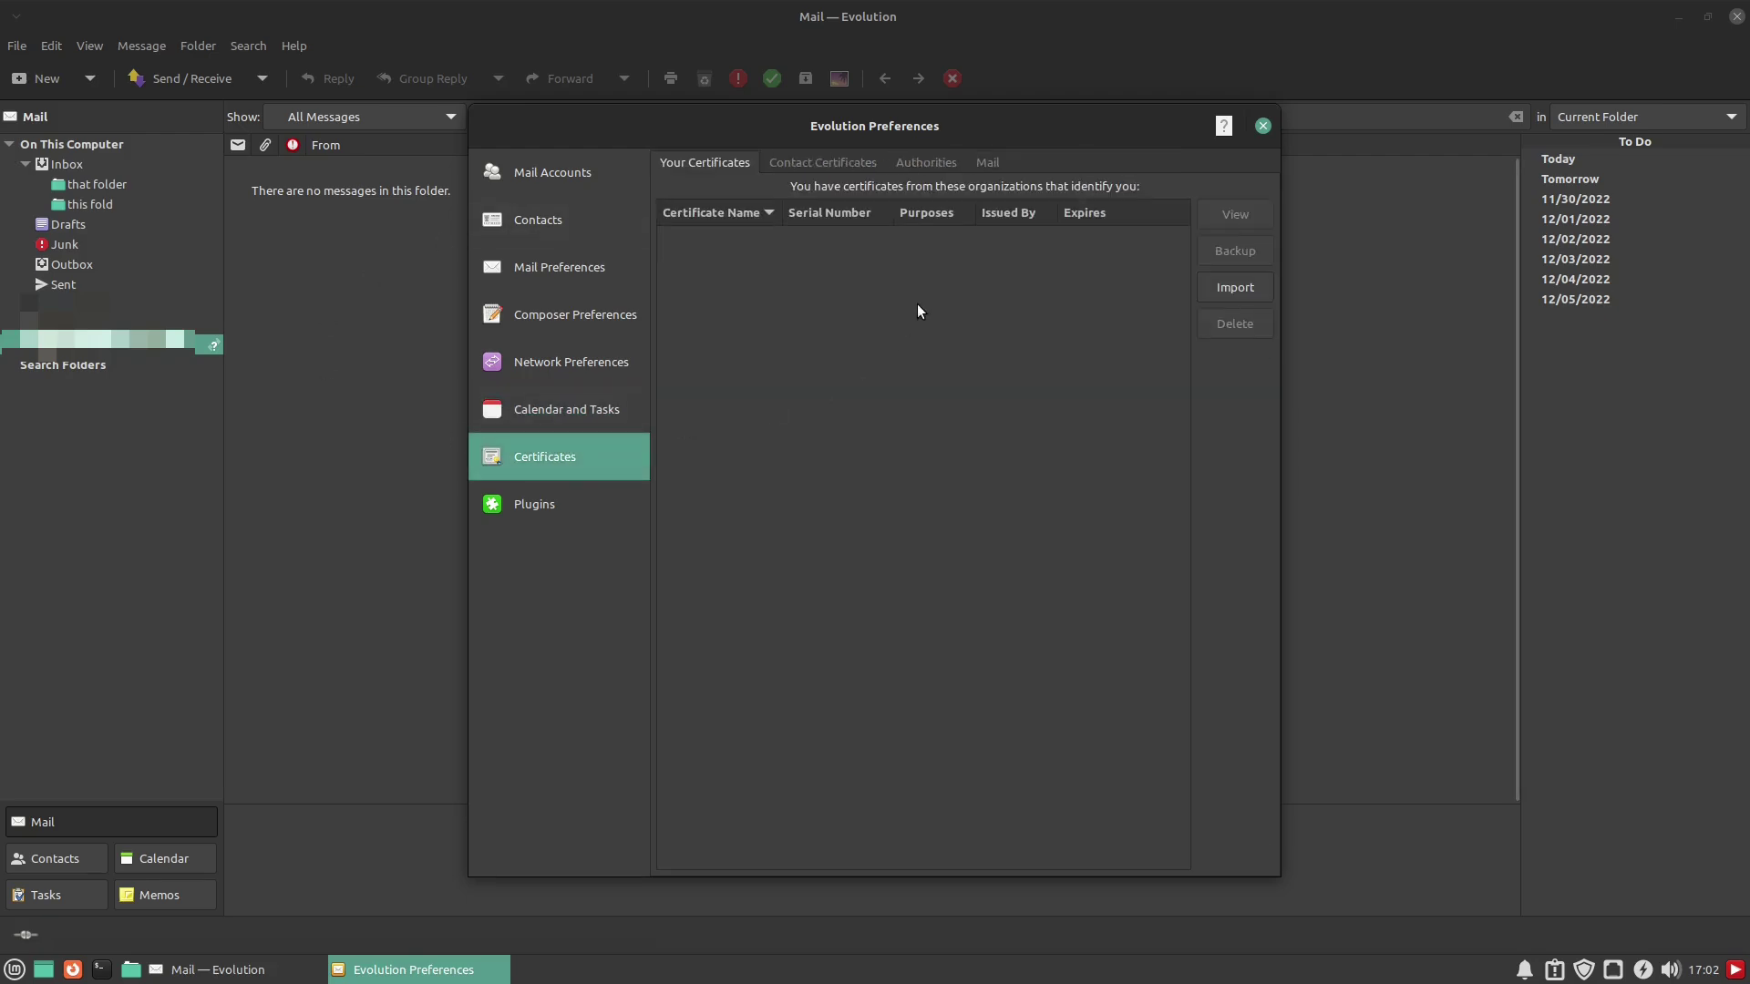
click(862, 160)
click(904, 162)
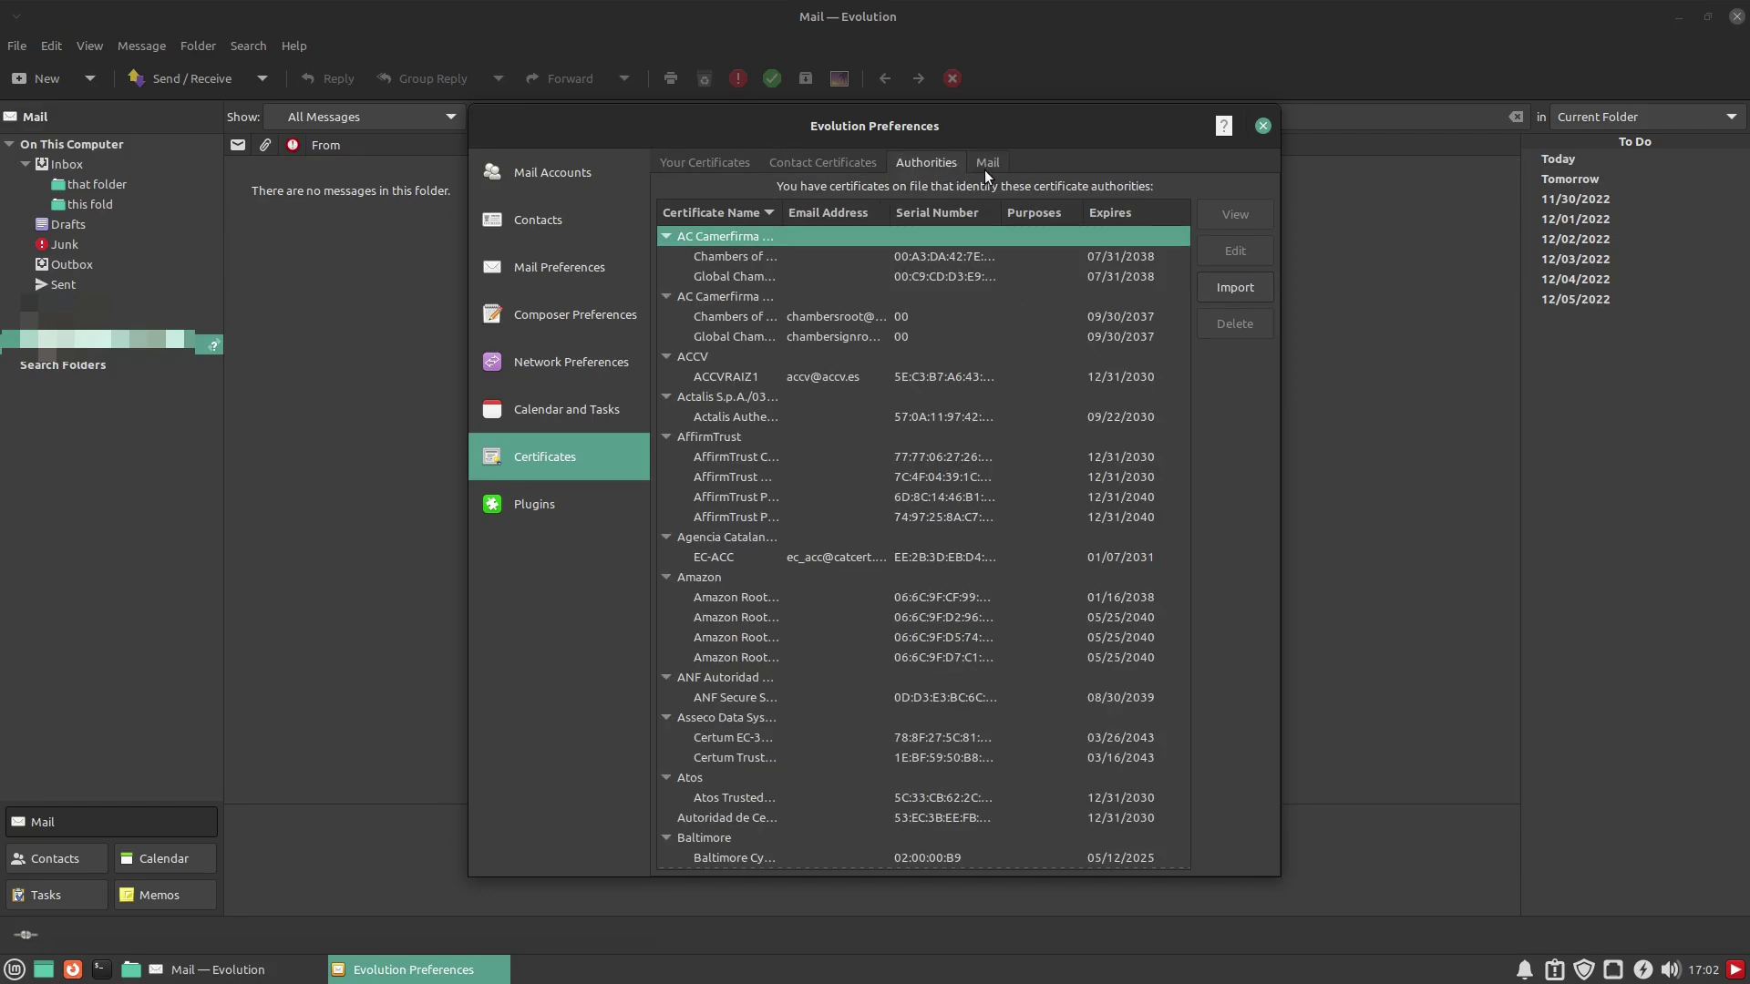
click(984, 169)
click(528, 505)
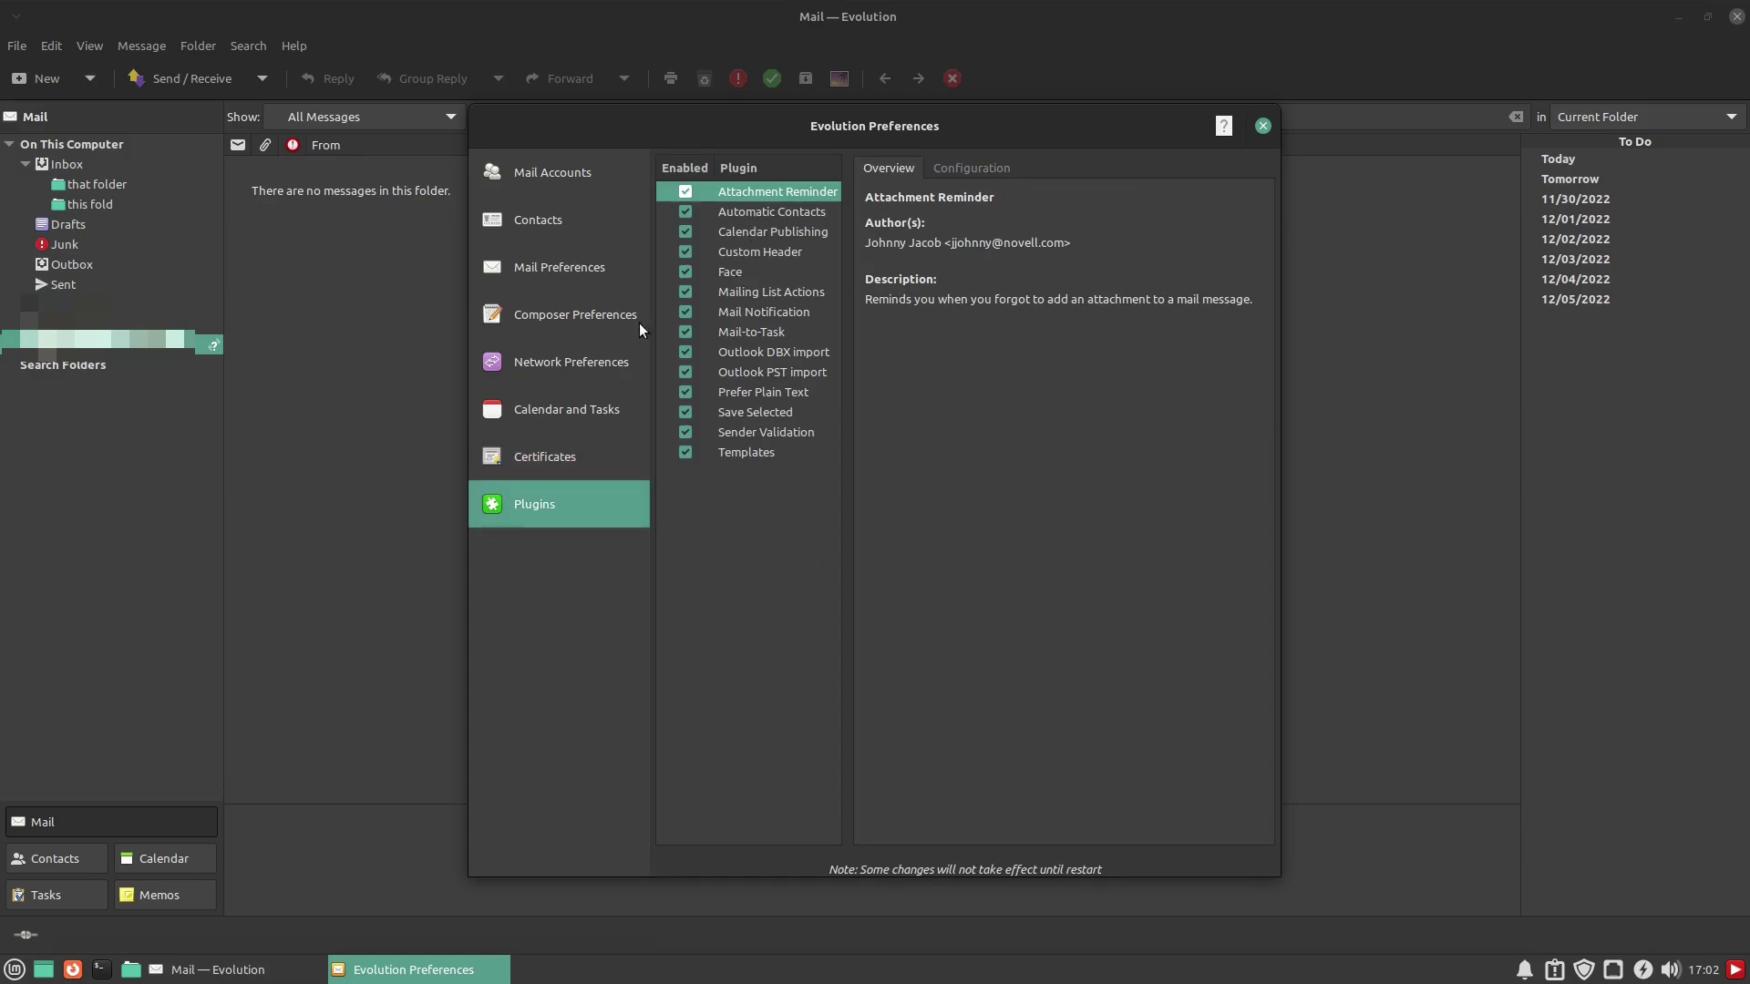
click(956, 171)
click(887, 171)
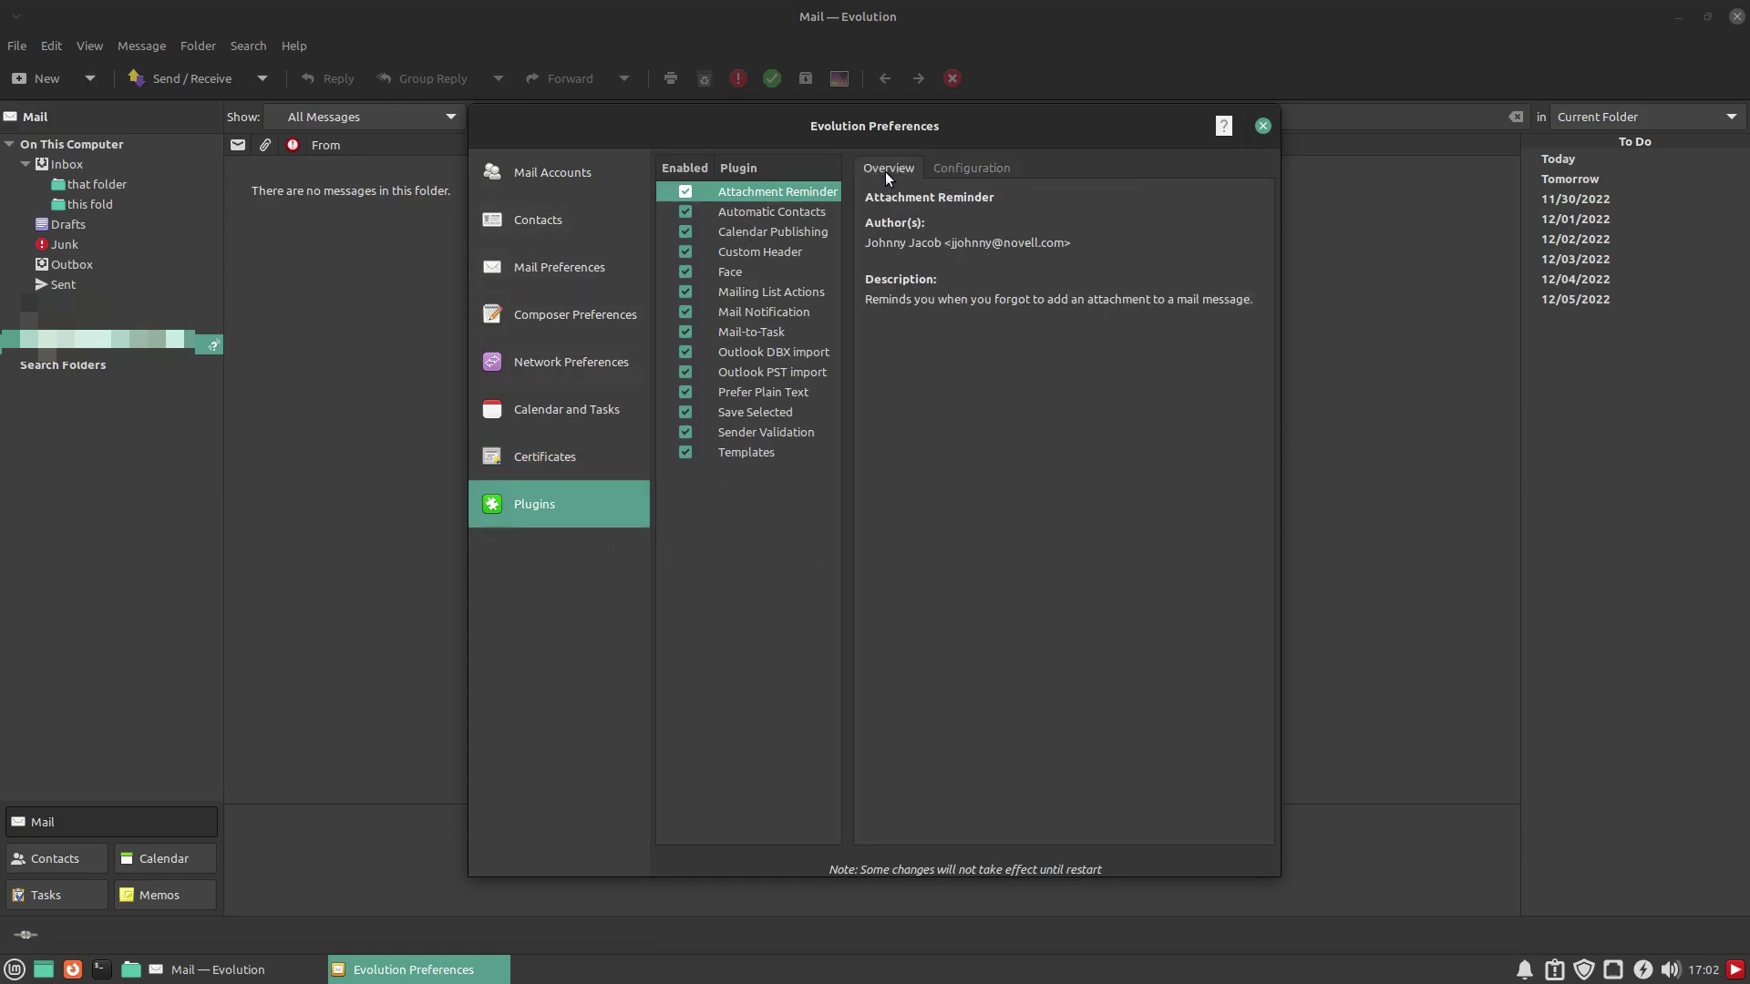
click(1262, 125)
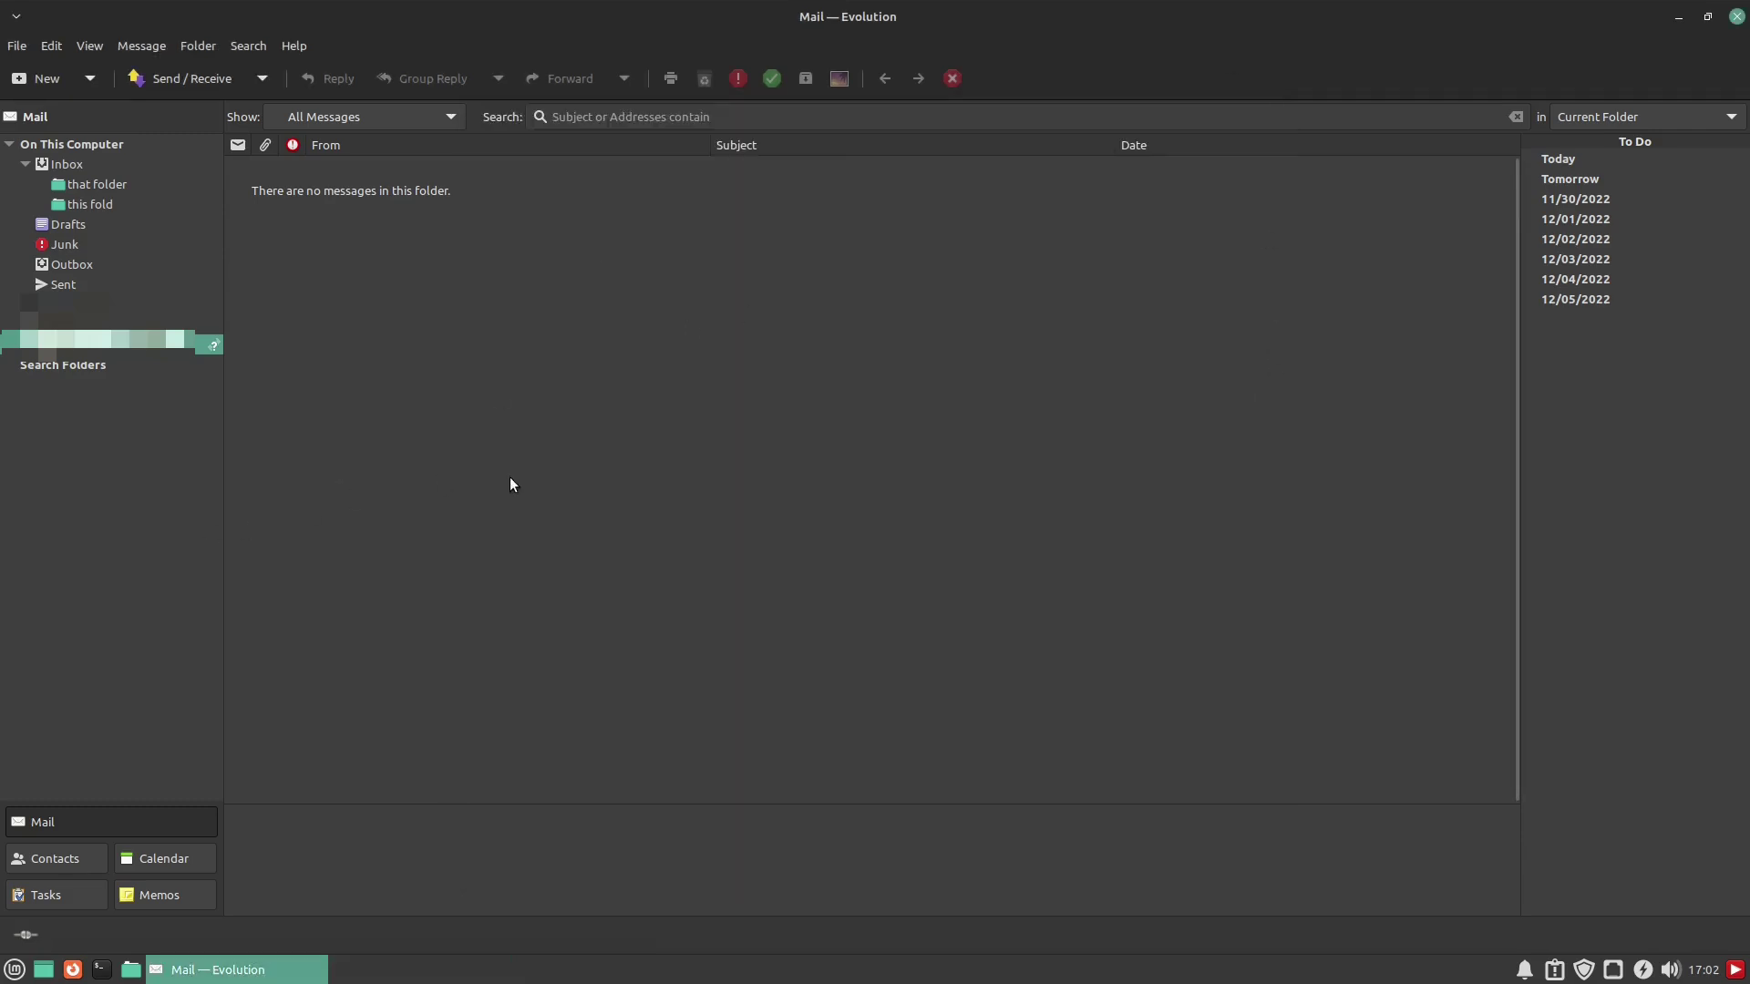
Select the Inbox folder to view its empty message list and subfolders 'that folder' and 'this fold'
click(64, 168)
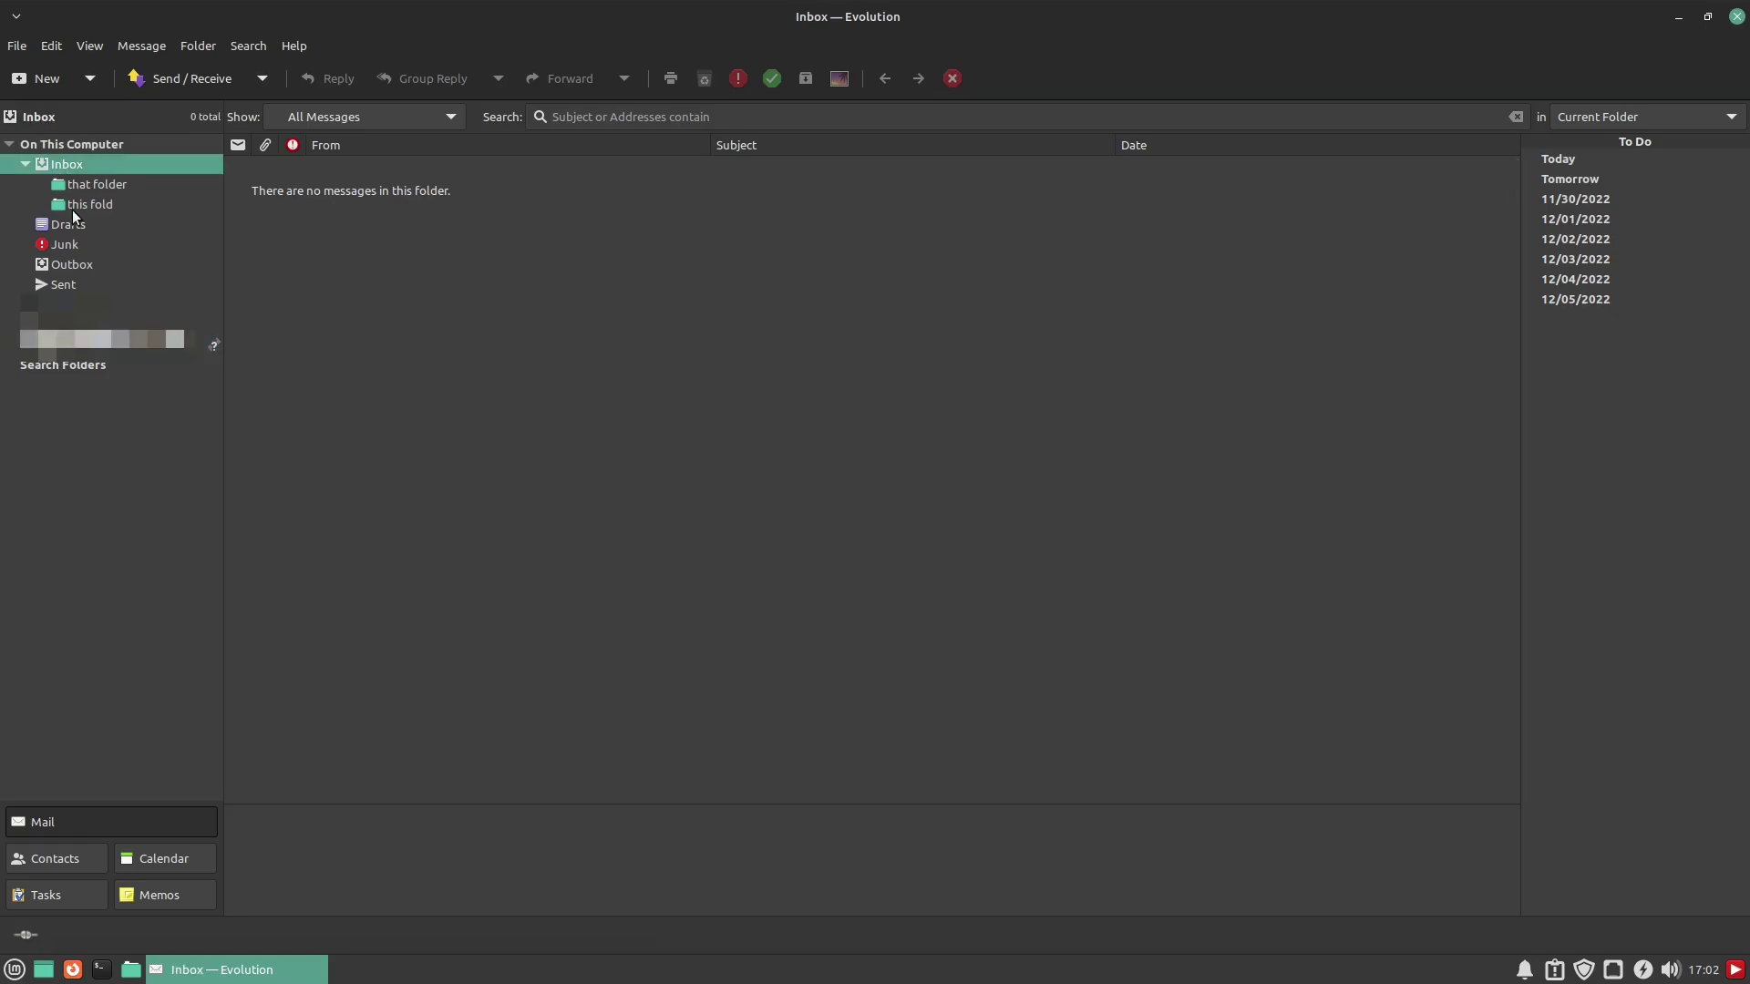